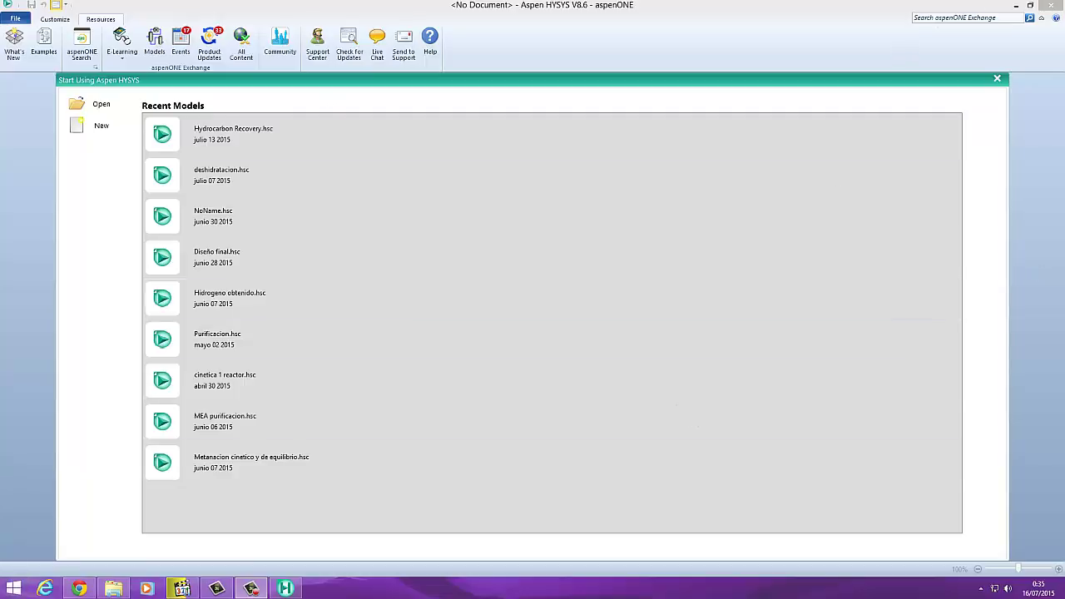
- Search Windows for "aspen" to locate Aspen HYSYS V8.6
mouse_move(1063, 1)
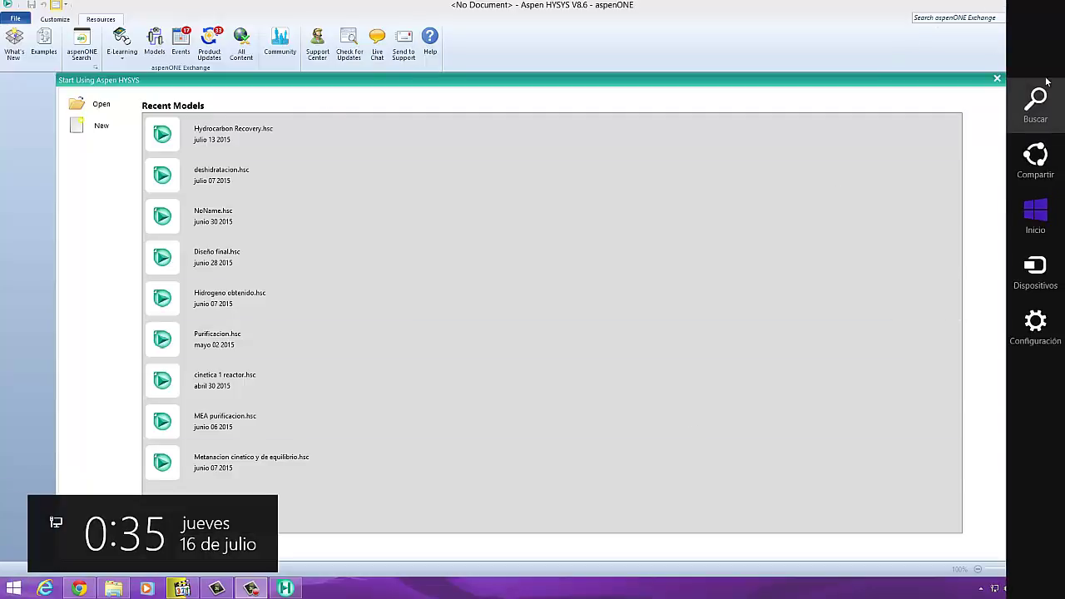
left_click(1035, 121)
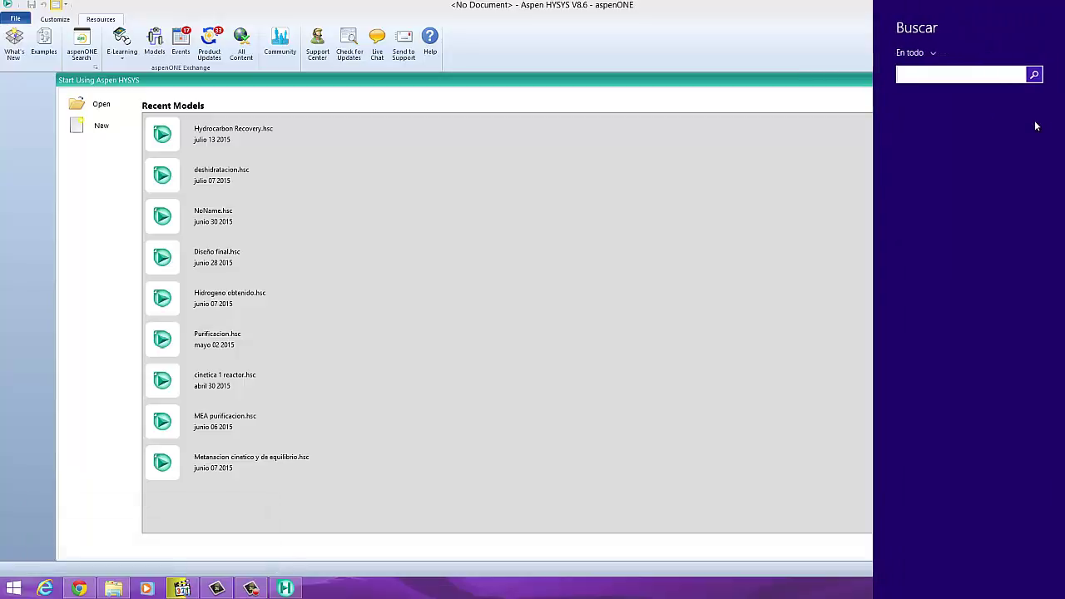
type("aspen HYSYS V8.6")
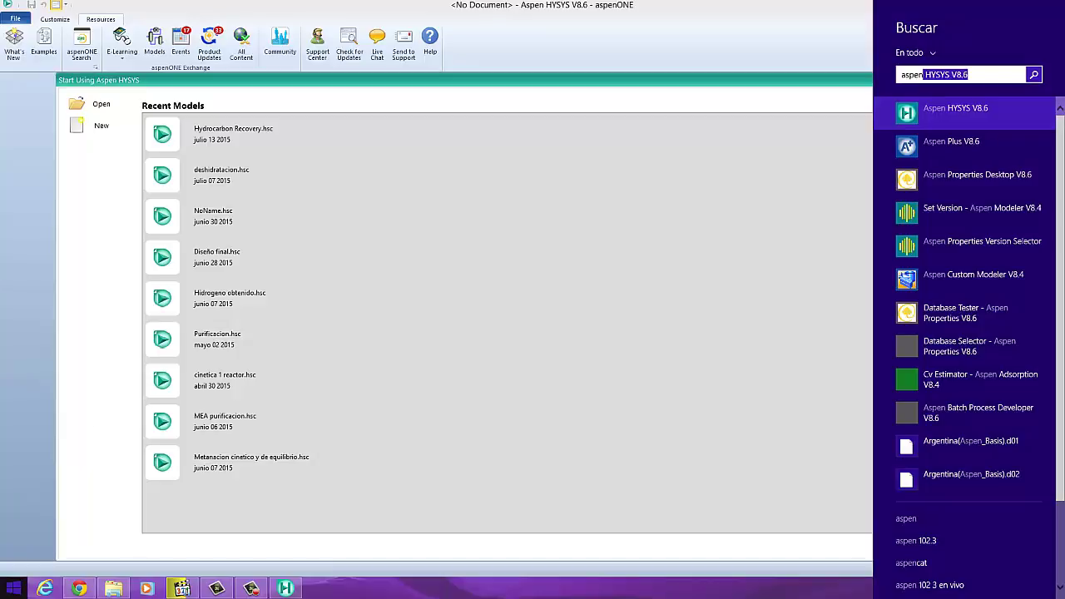
- Locate Aspen HYSYS V8.6 in the Windows list of all applications and return to the desktop
left_click(5, 583)
left_click(75, 564)
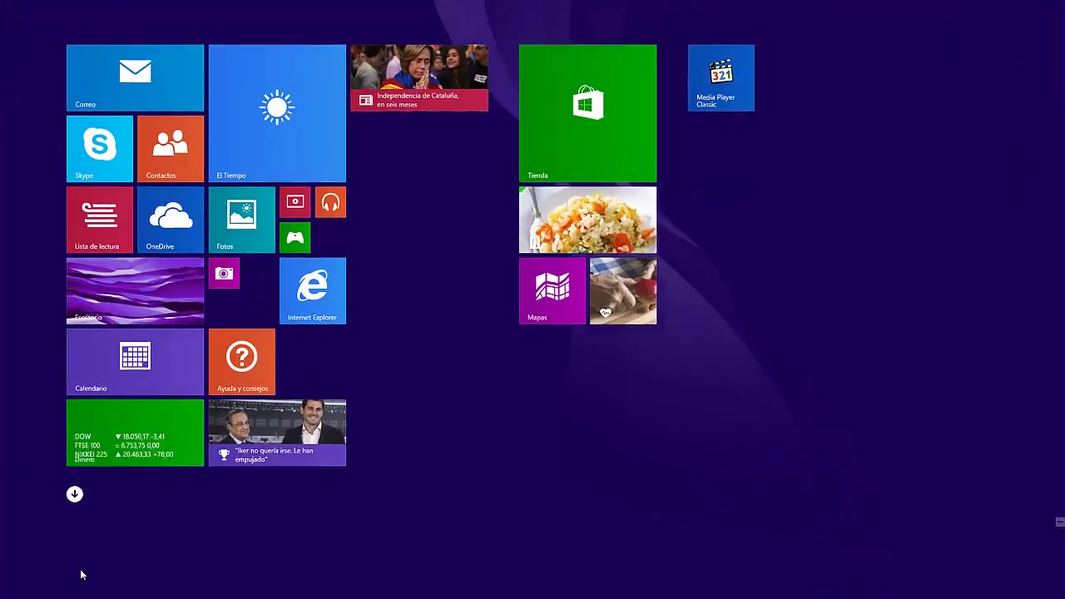
scroll(350, 378, "down", 10)
scroll(666, 150, "up", 4)
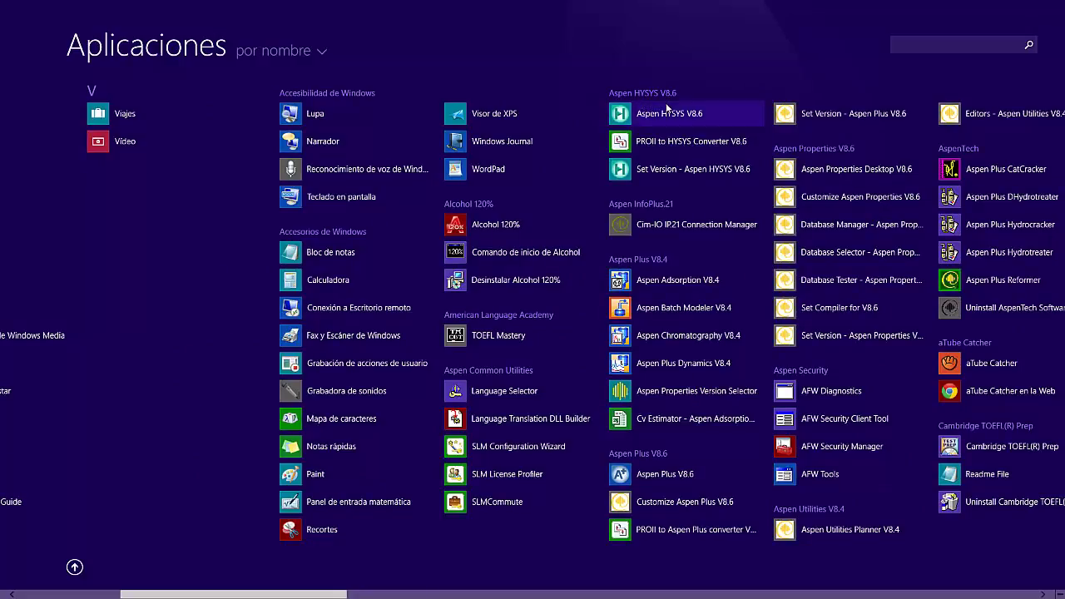
left_click(76, 567)
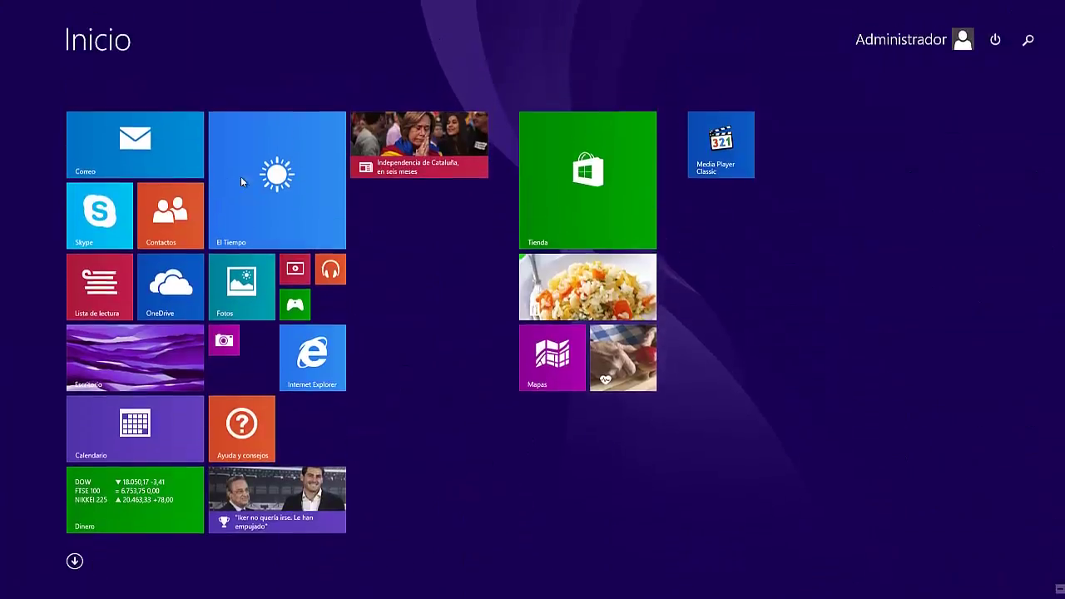
left_click(171, 350)
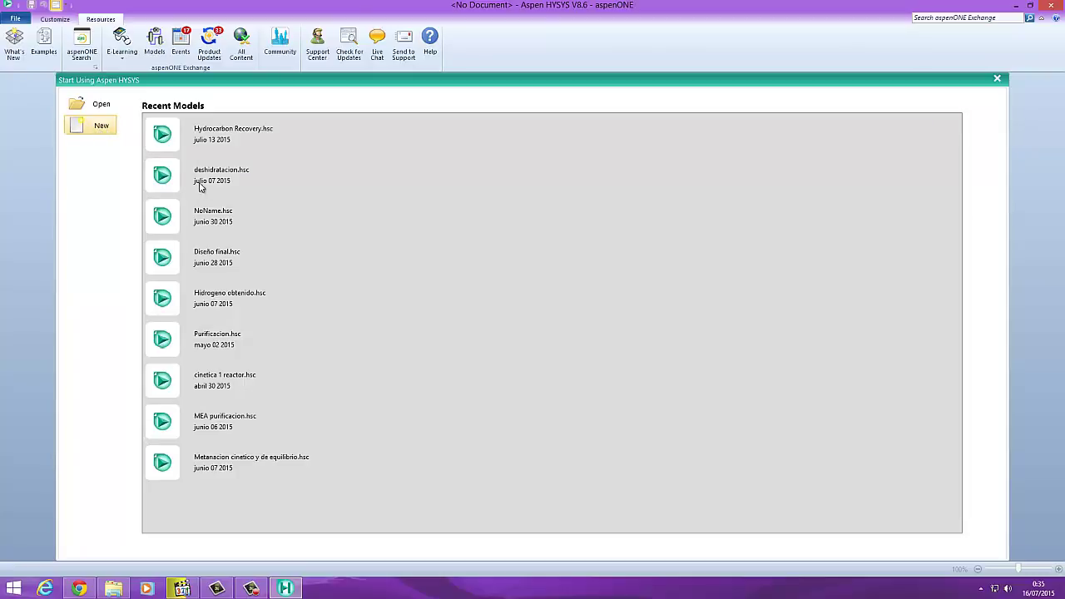
- Create a new simulation case and add a component list from the HYSYS databank to it
left_click(100, 129)
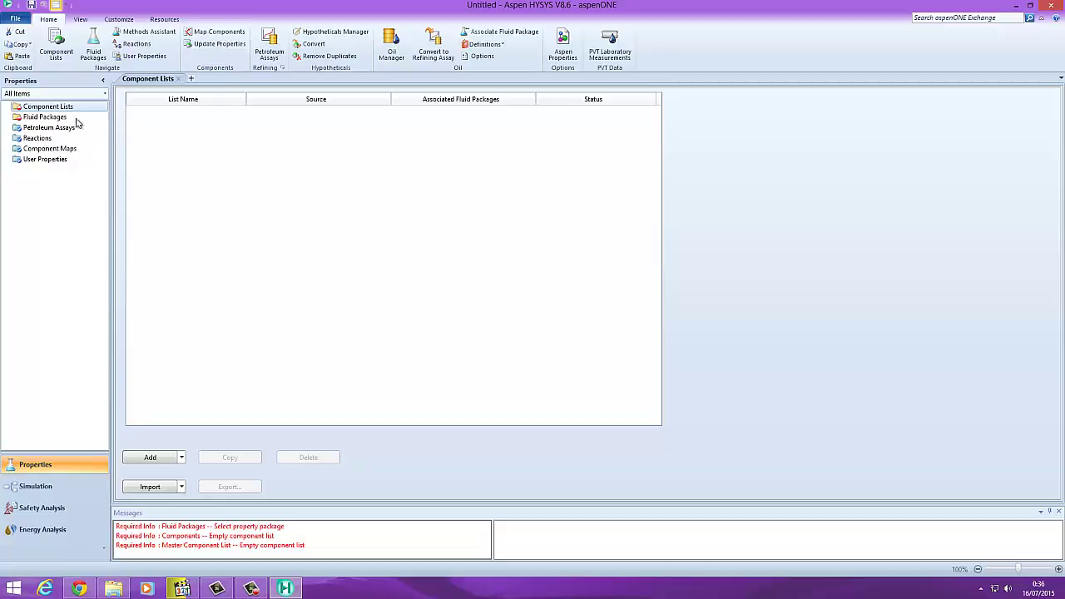
left_click(152, 462)
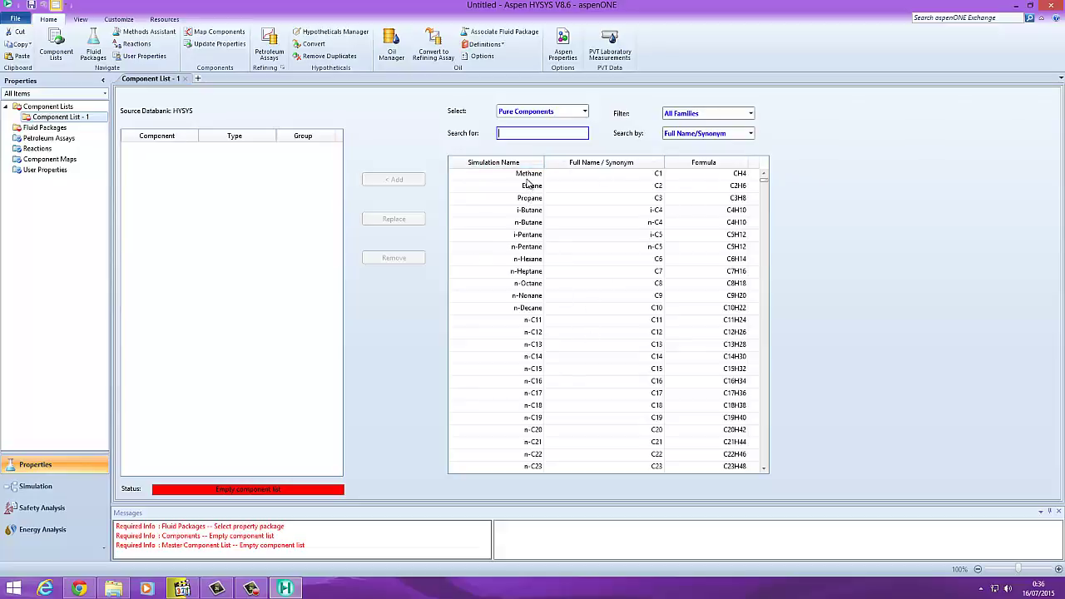
scroll(591, 271, "down", 10)
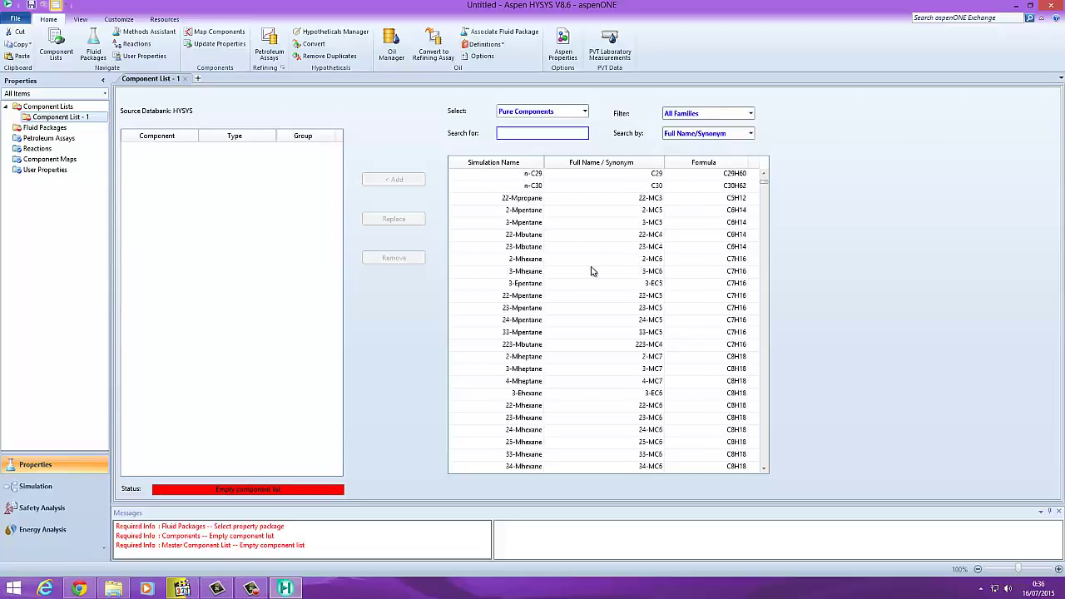
scroll(591, 270, "up", 10)
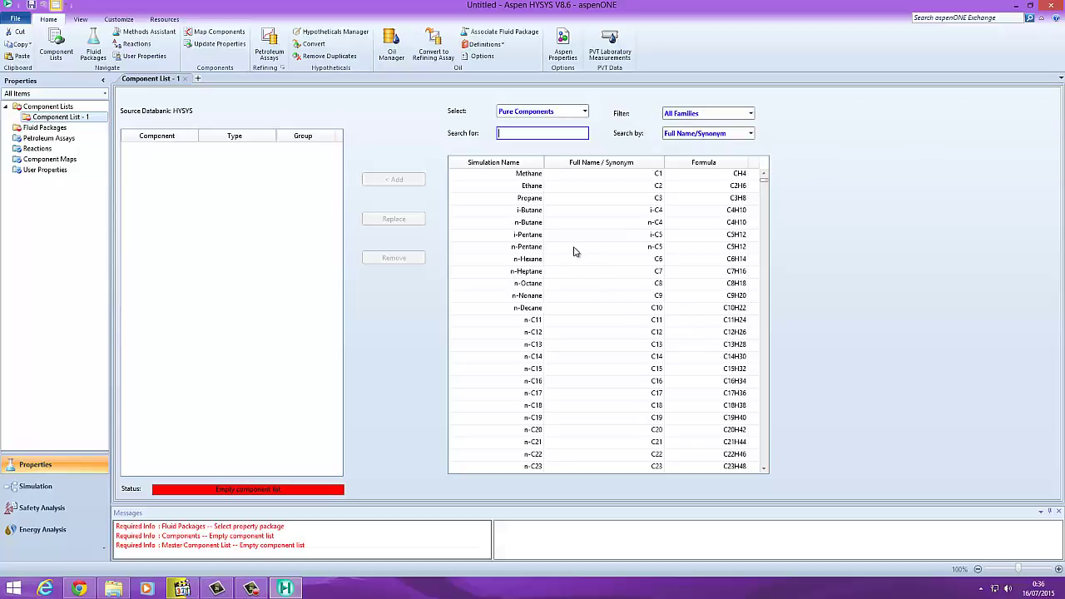
- Search the pure components for benzene and toluene and add both to the component list
left_click(516, 133)
type("ben")
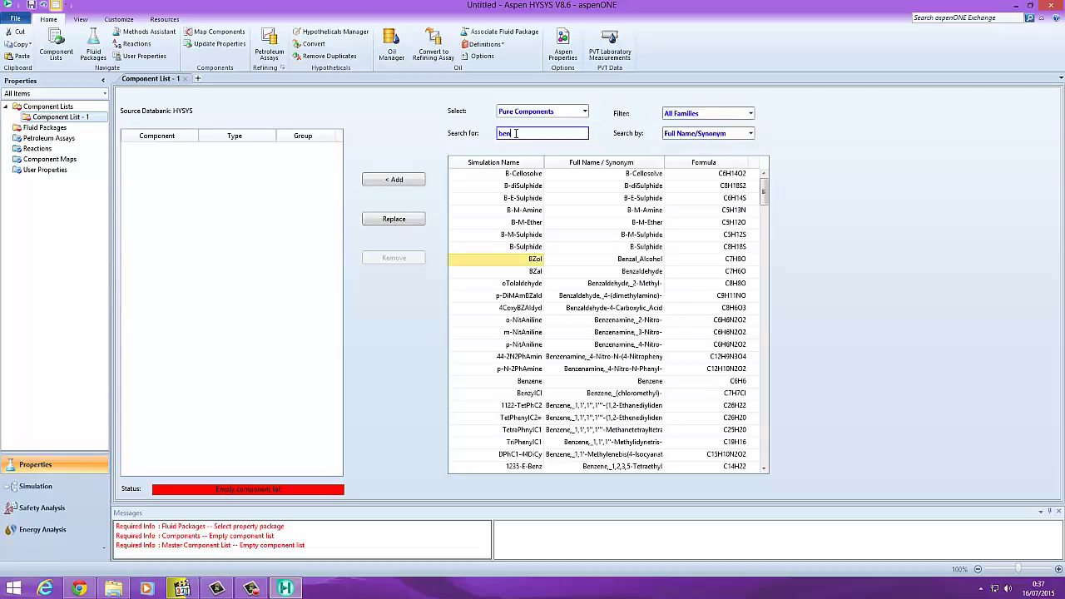
type("zene")
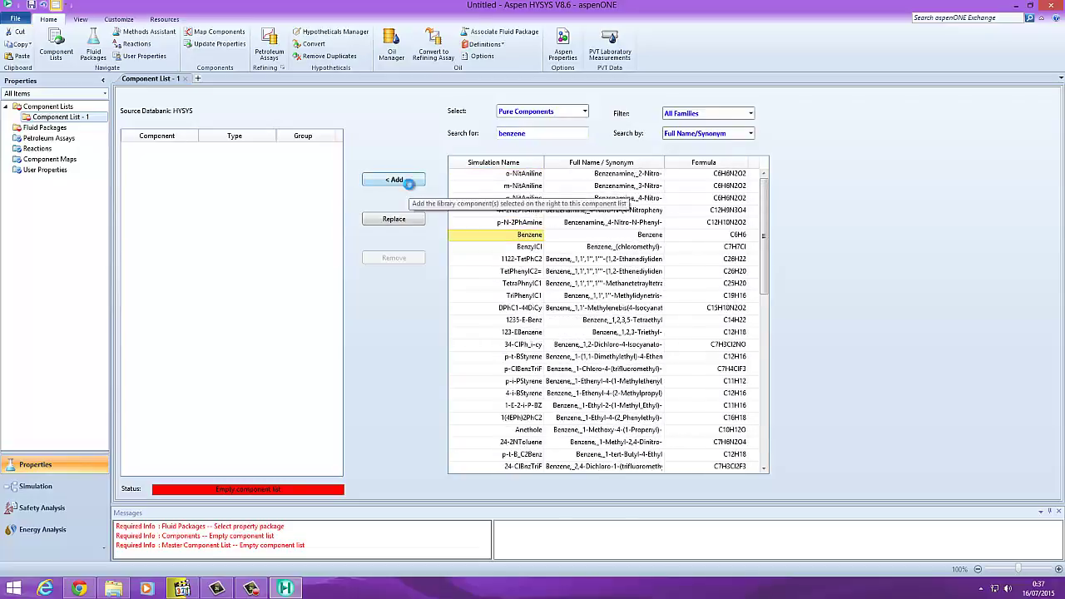
left_click(397, 181)
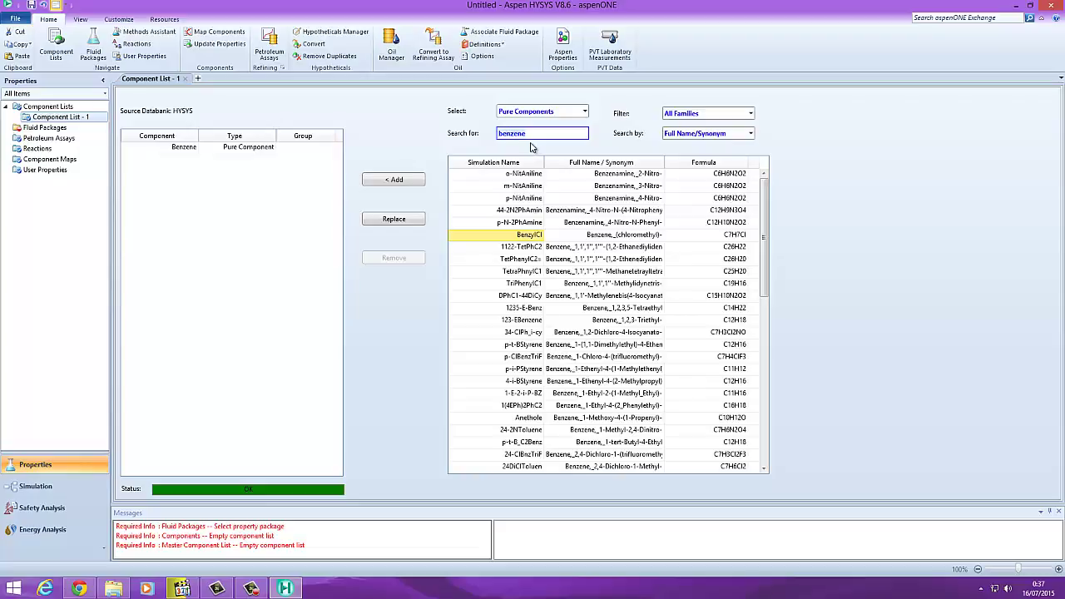
type("toluene")
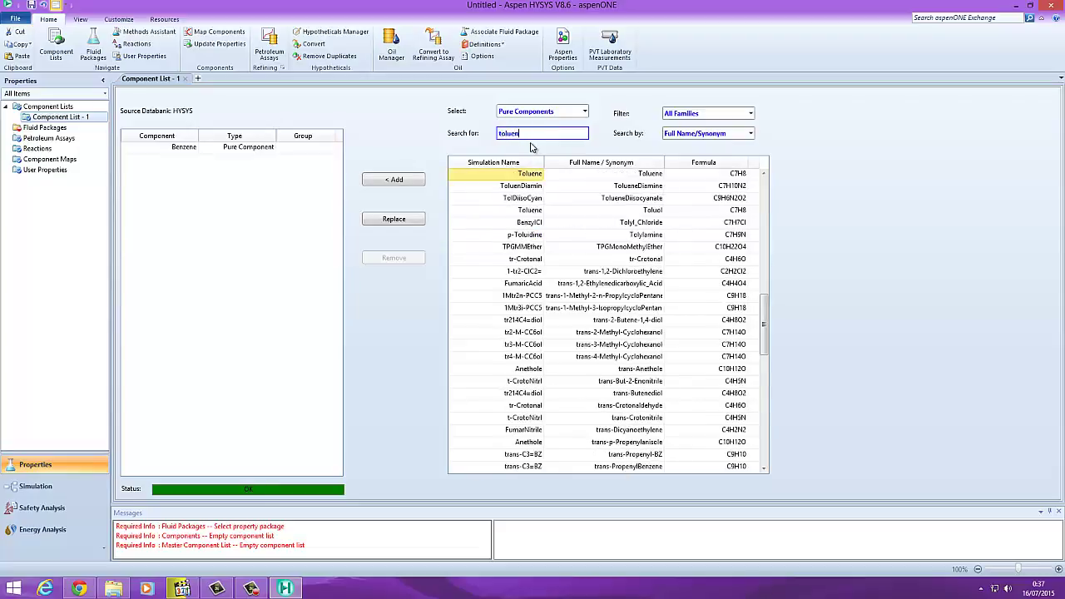
left_click(408, 182)
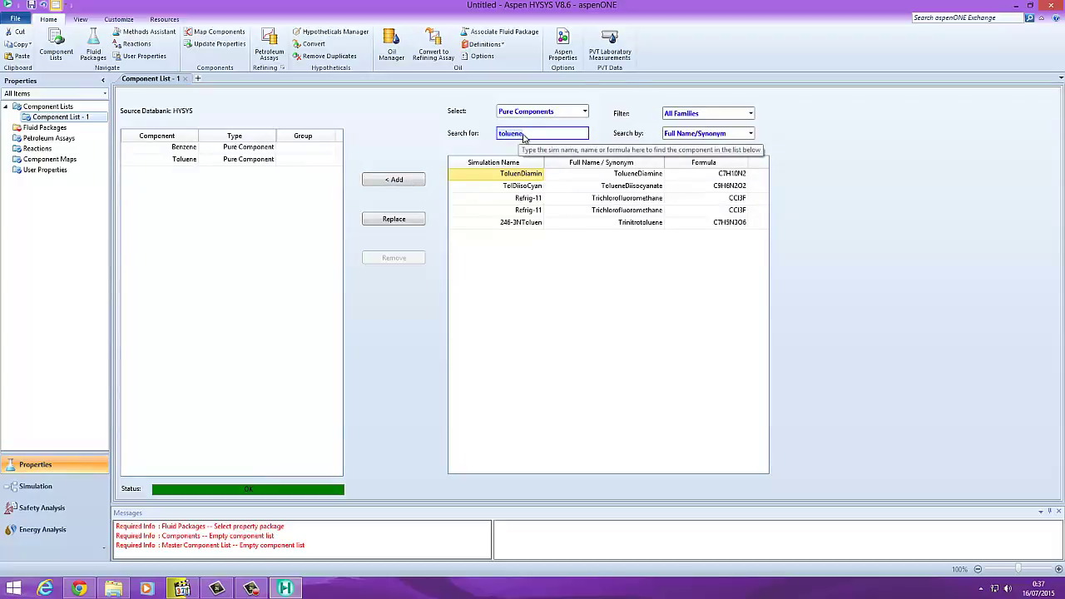
- Search the pure components for ethanol and add Ethanol to the component list
double_click(532, 135)
key("BackSpace")
type("et")
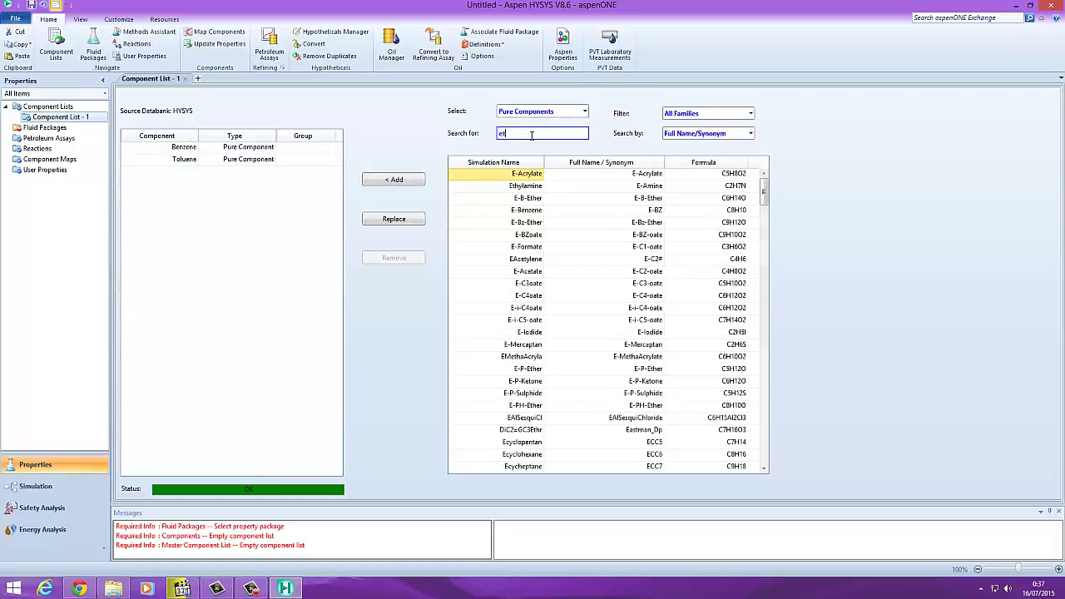
type("hanol")
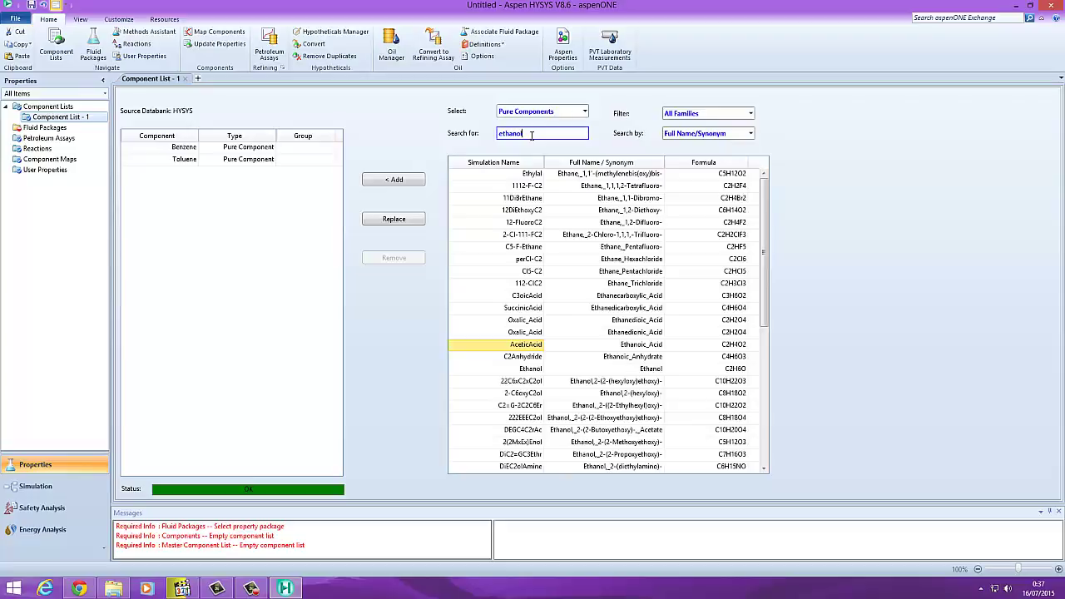
left_click(419, 185)
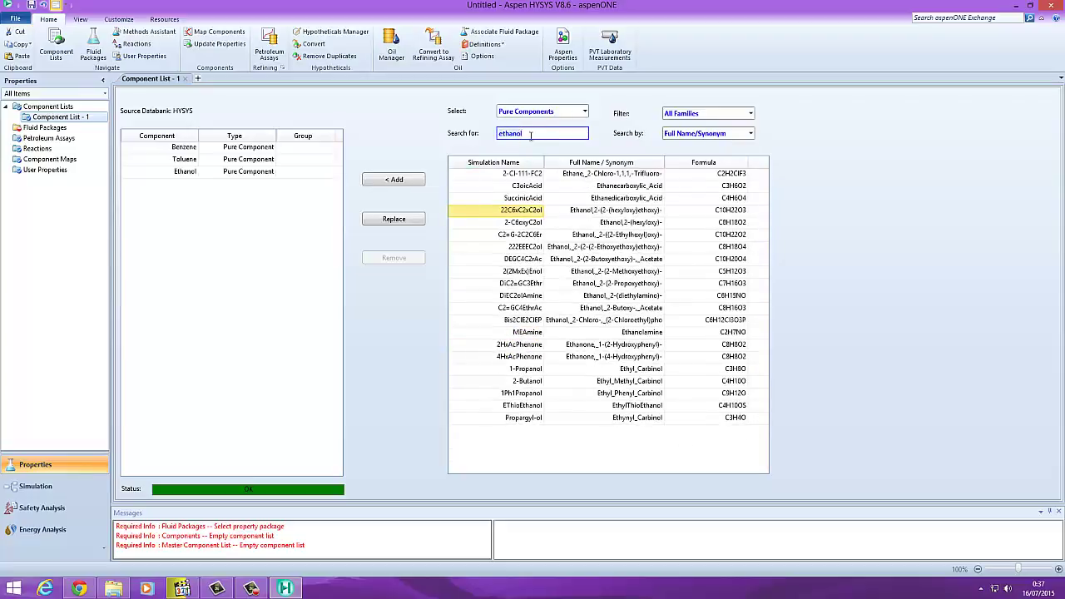
- Clear the component search text and browse the full list of available pure components
key("BackSpace")
key("BackSpace")
key("BackSpace")
key("BackSpace")
key("BackSpace")
key("BackSpace")
key("BackSpace")
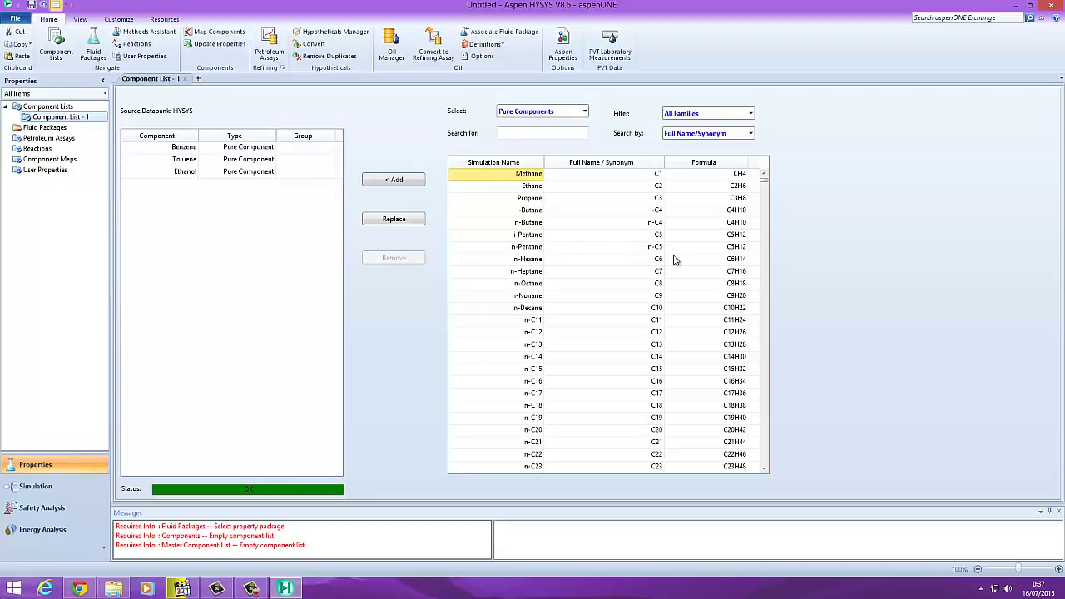
scroll(597, 260, "down", 15)
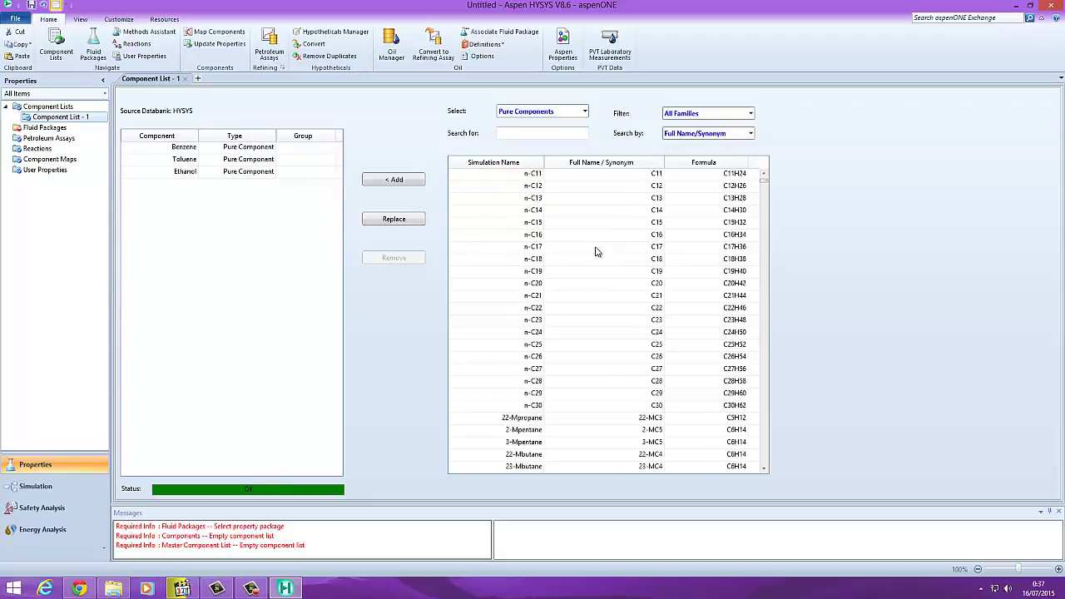
scroll(598, 261, "down", 10)
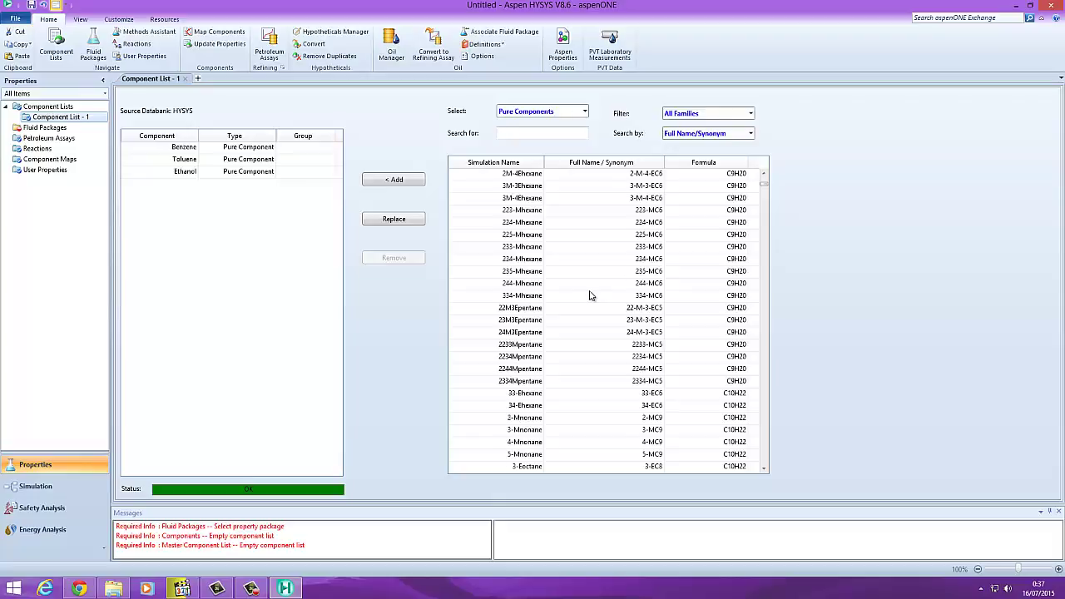
scroll(590, 296, "down", 15)
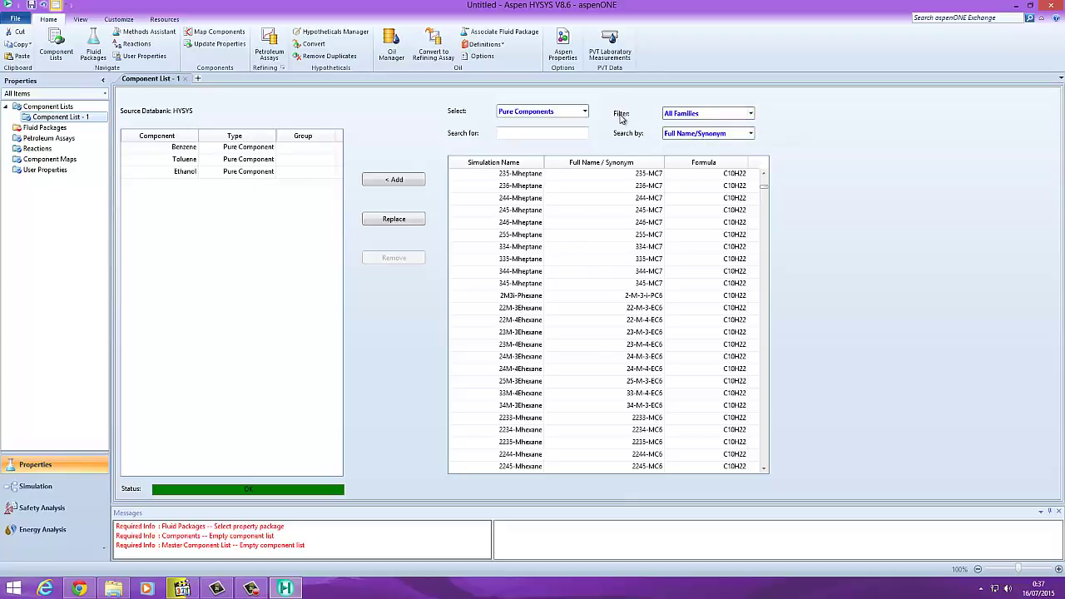
- Filter the available components by the Amines family and look through the filtered list
left_click(750, 115)
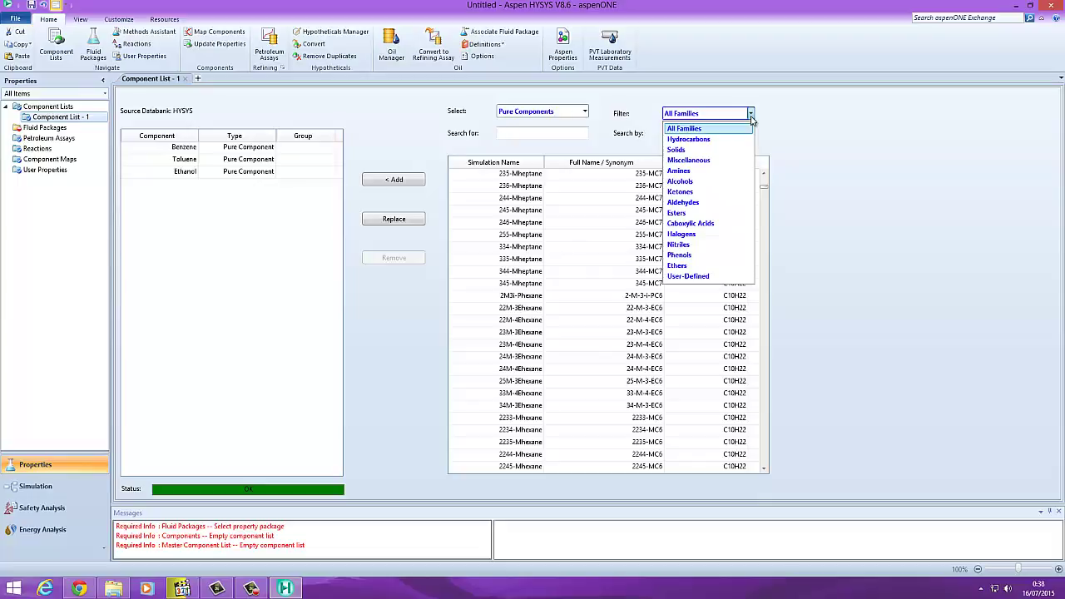
left_click(691, 173)
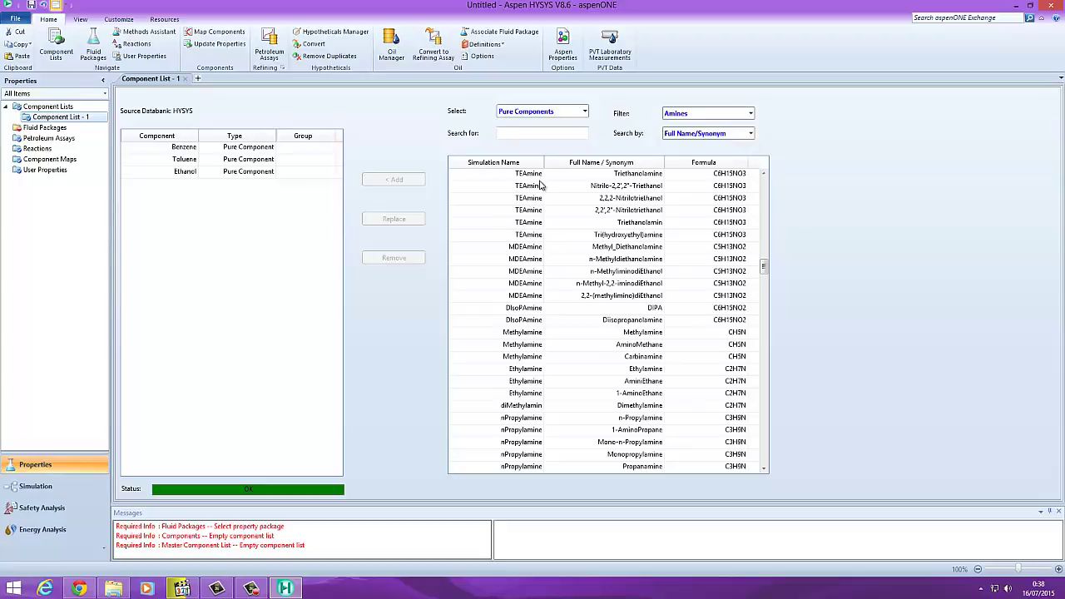
scroll(530, 216, "down", 5)
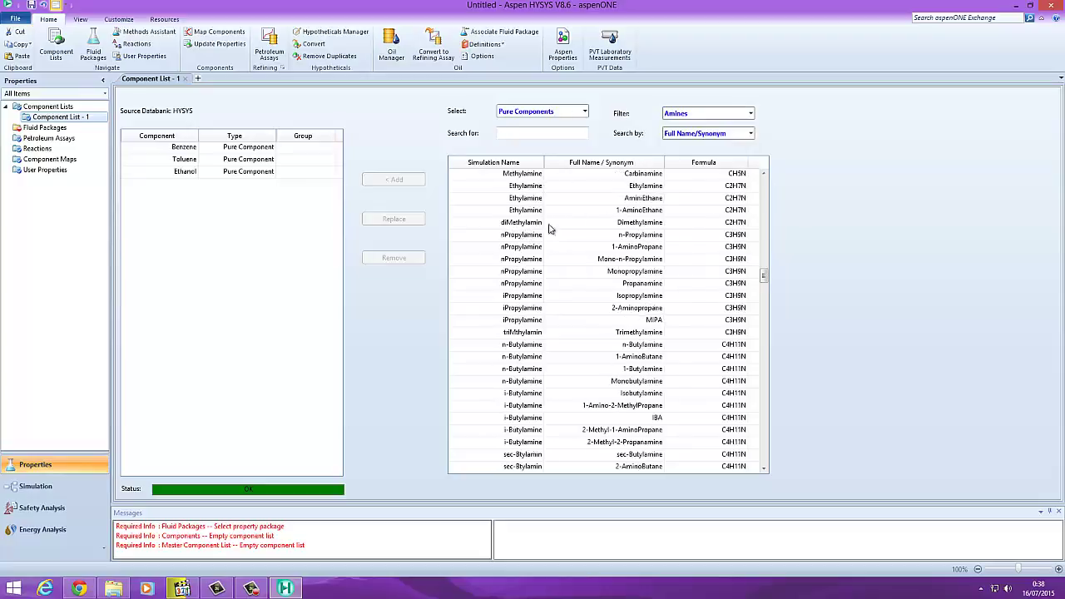
- Filter the available components by the Alcohols family, look through them, and restore the filter to All Families
left_click(751, 113)
left_click(692, 181)
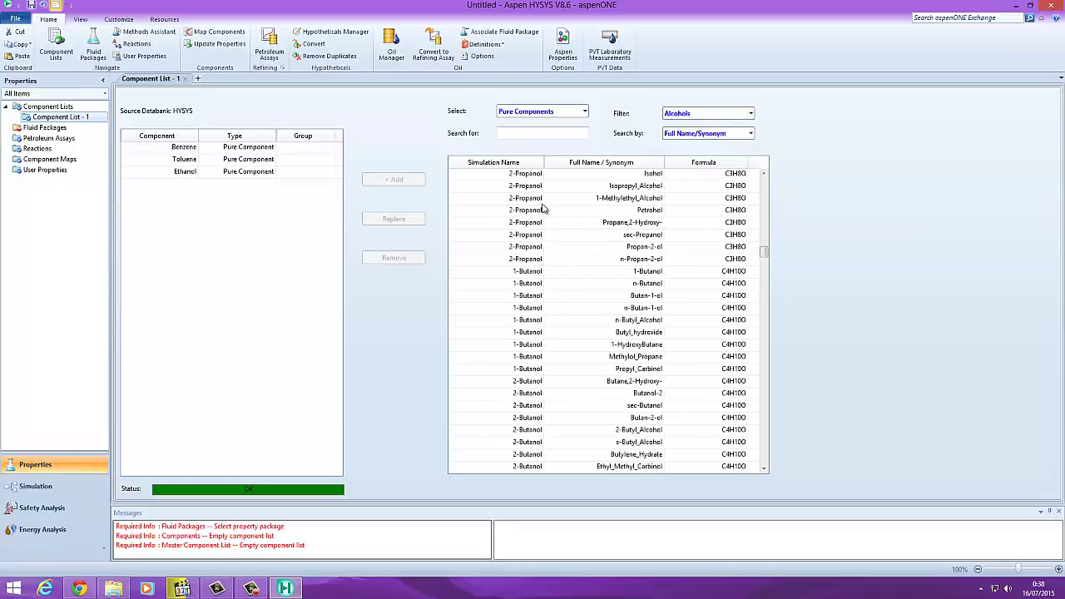
scroll(538, 189, "up", 10)
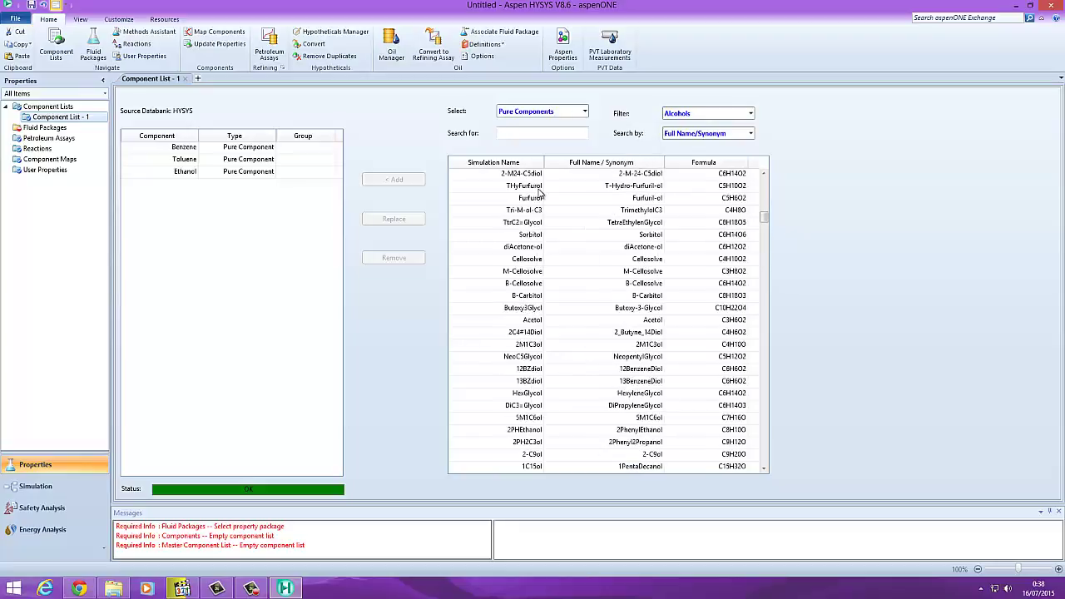
scroll(538, 193, "up", 5)
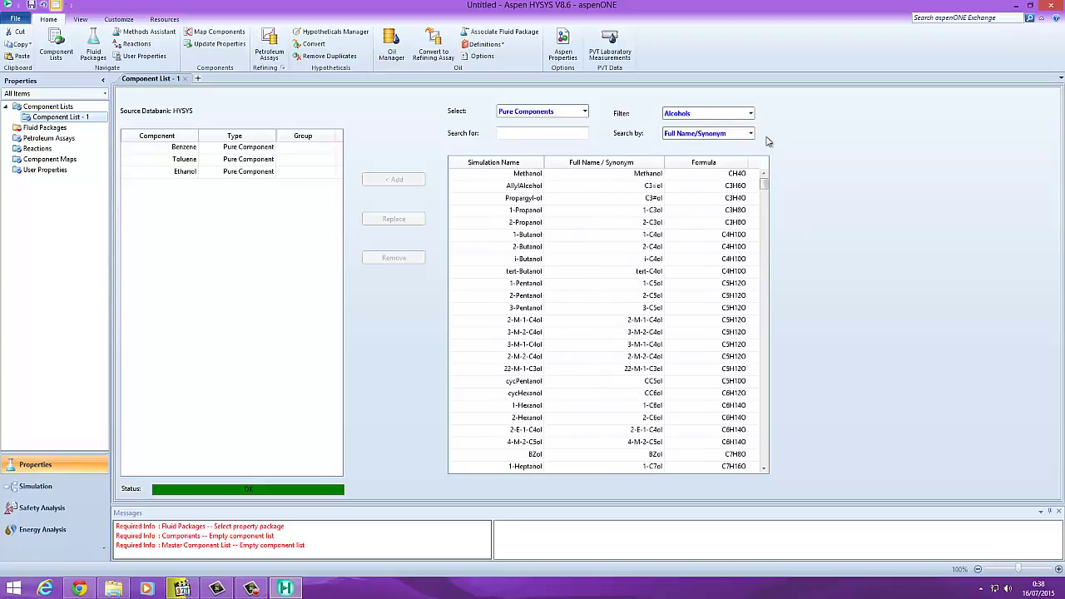
left_click(750, 114)
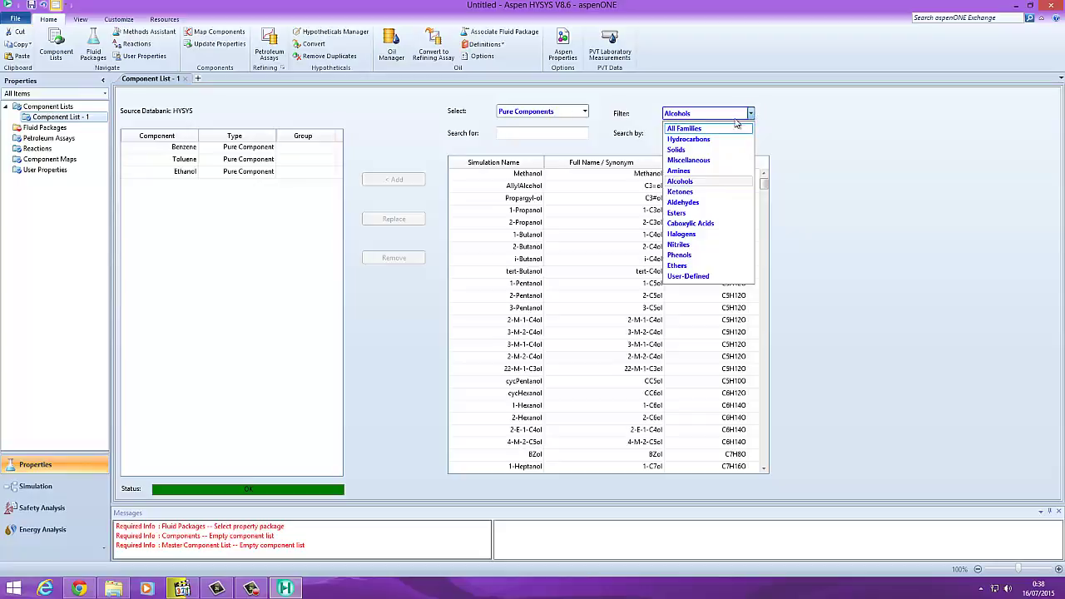
left_click(694, 128)
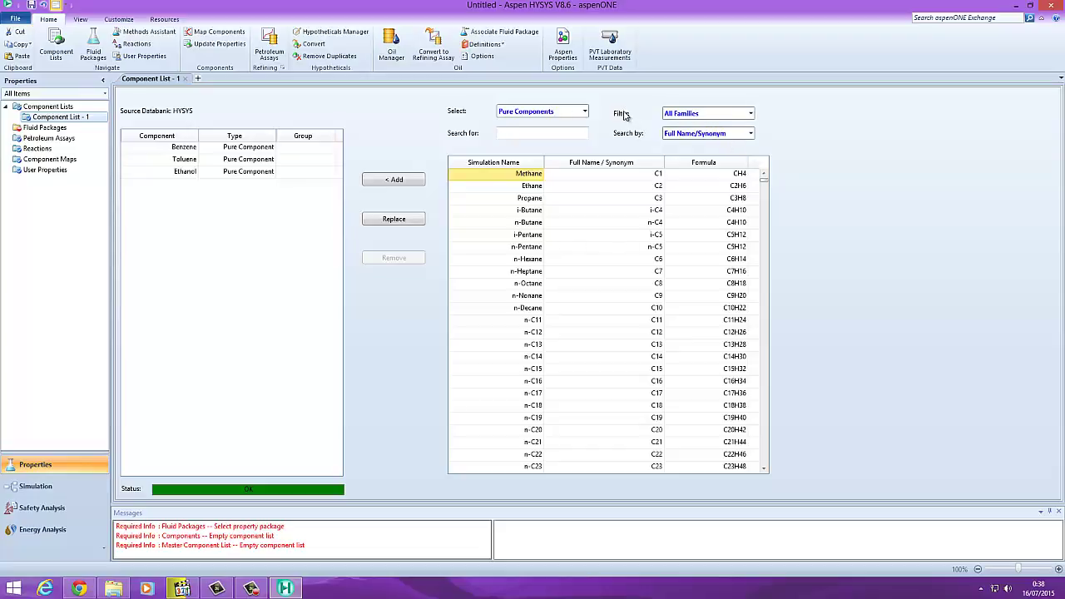
- Filter the available components by the Solids family to examine them, and reset the filter to All Families
left_click(750, 113)
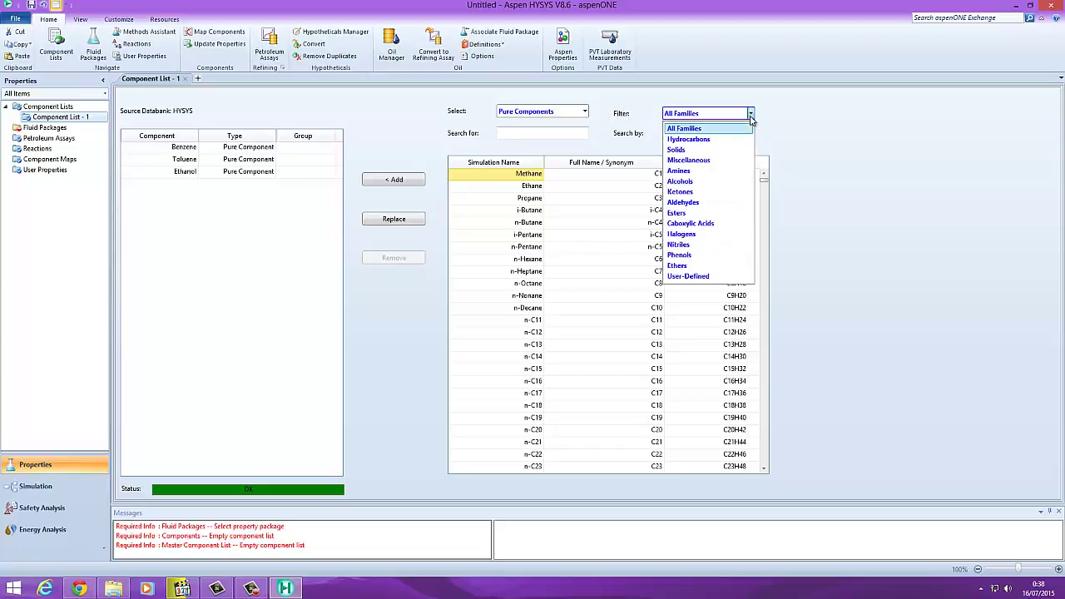
left_click(680, 150)
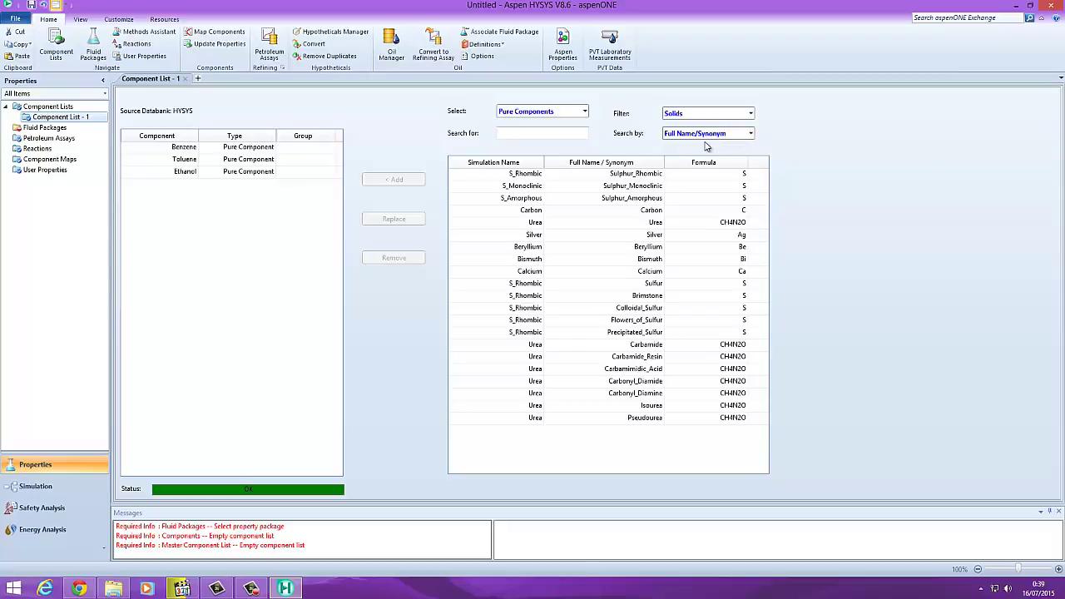
left_click(749, 114)
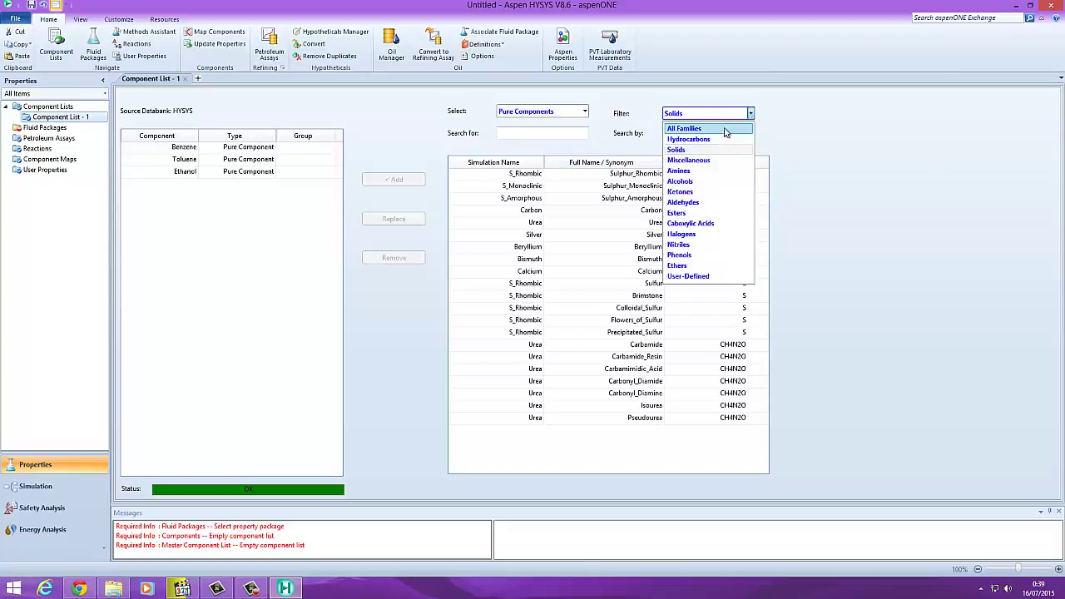
left_click(727, 132)
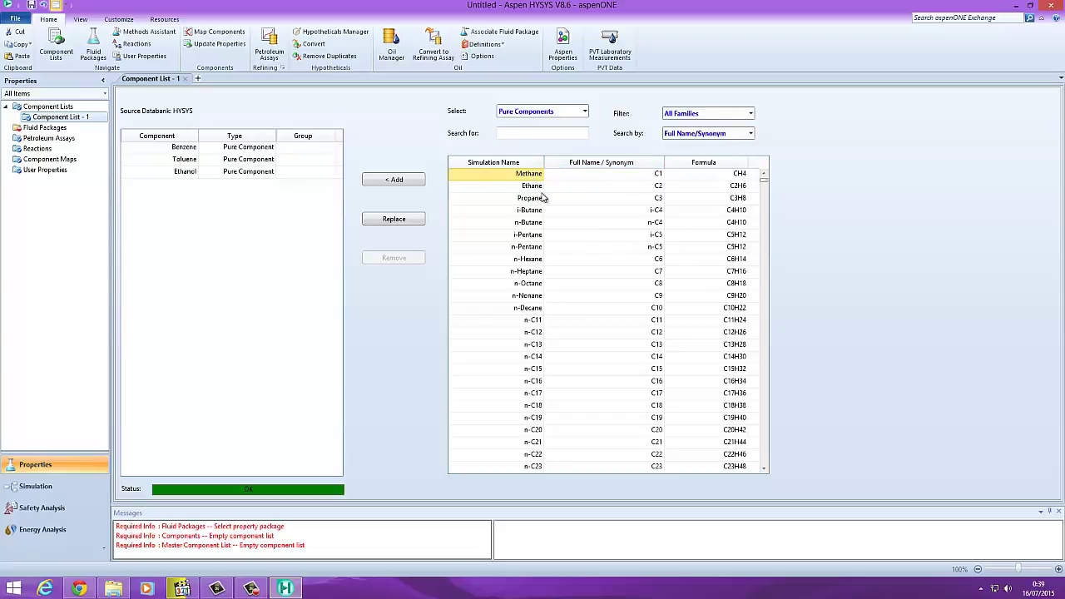
- Switch the component source to Hypothetical and create a new hypo in HypoGroup1 with the Create and Edit Hypos method
scroll(636, 287, "down", 3)
scroll(637, 287, "down", 5)
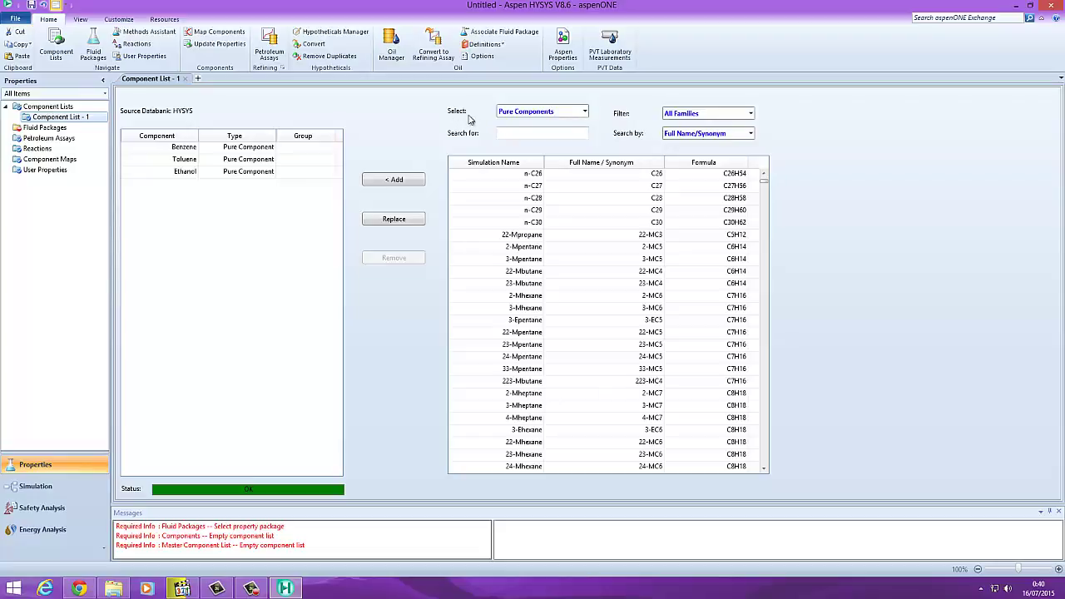
left_click(585, 113)
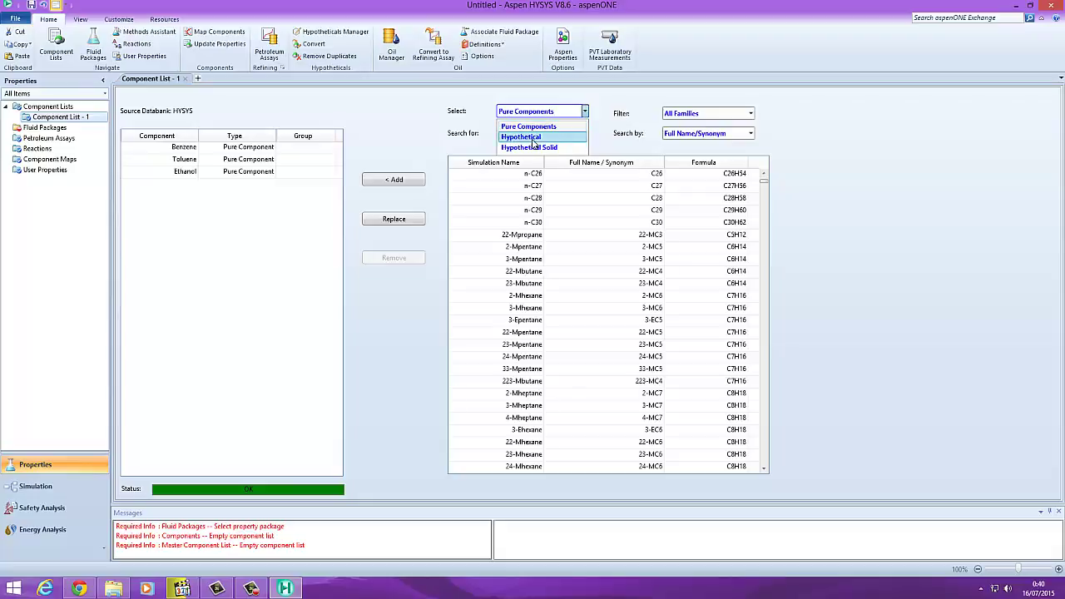
left_click(533, 139)
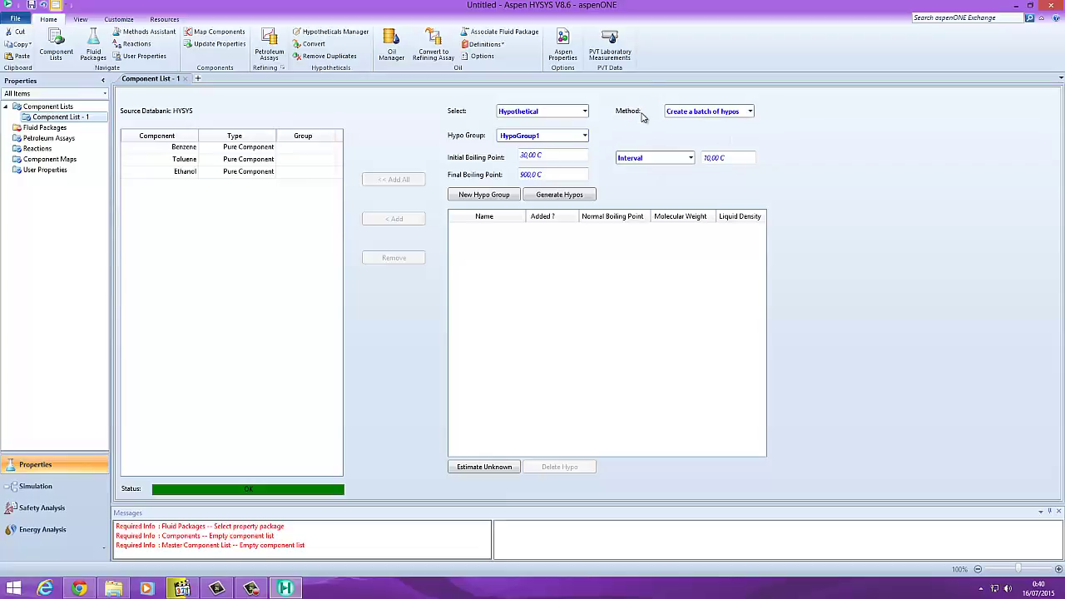
left_click(750, 113)
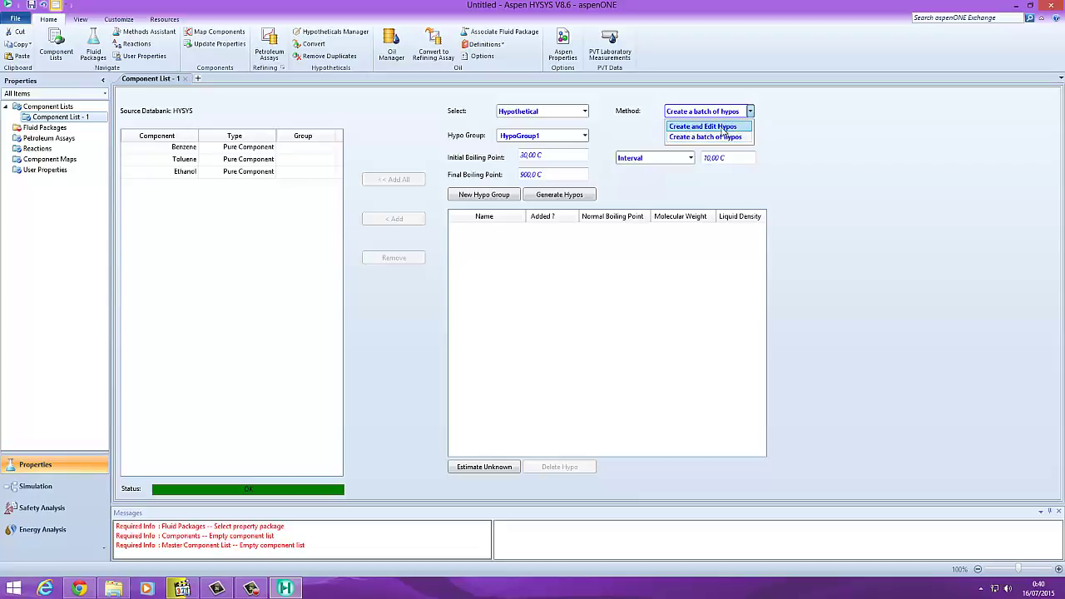
left_click(722, 127)
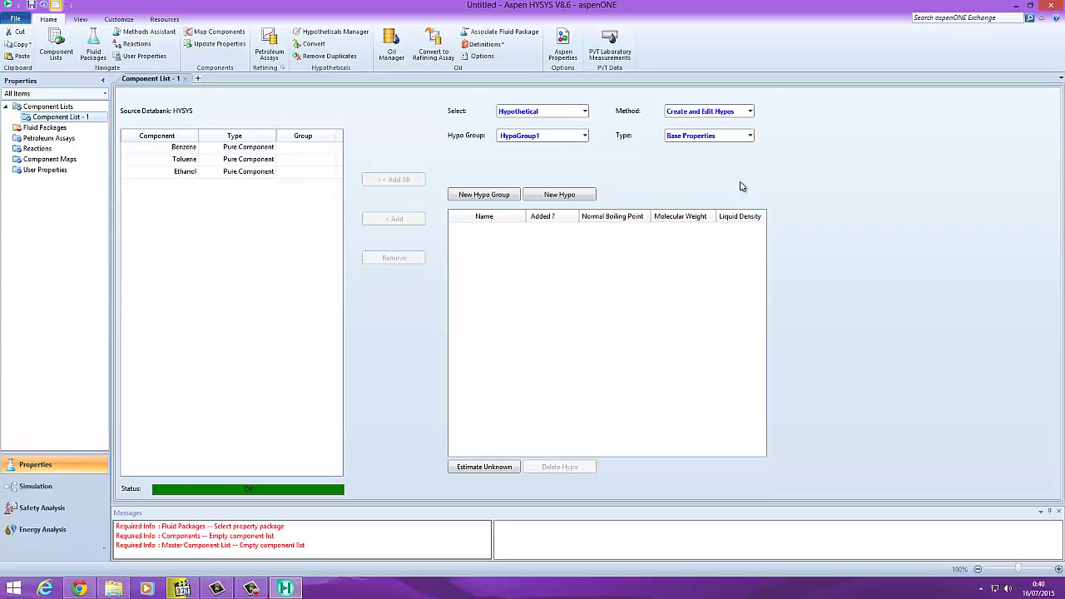
left_click(563, 197)
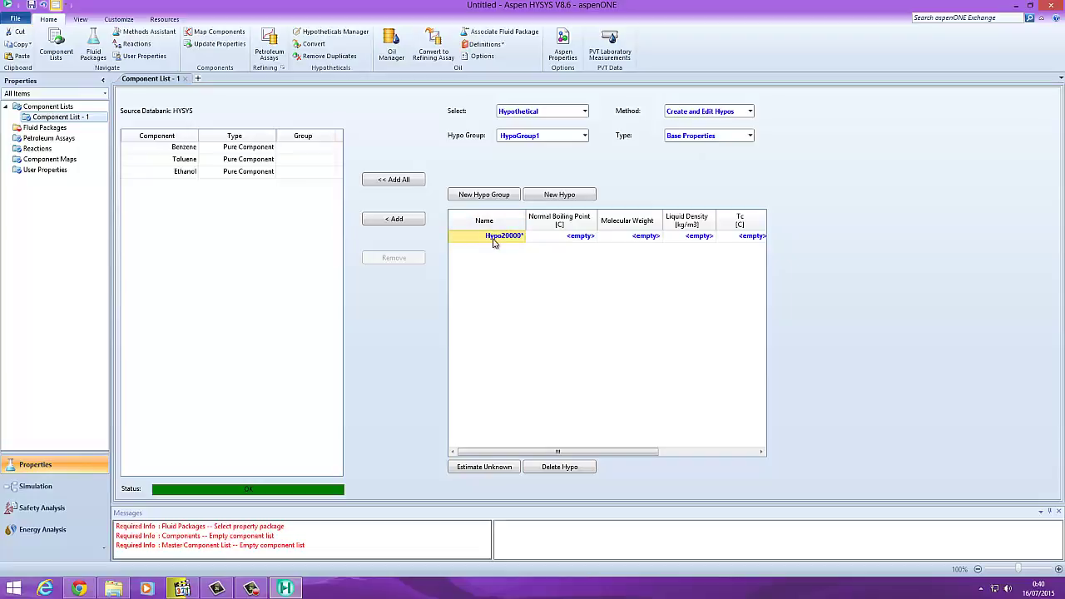
- Rename the new hypothetical component as Etano
double_click(493, 239)
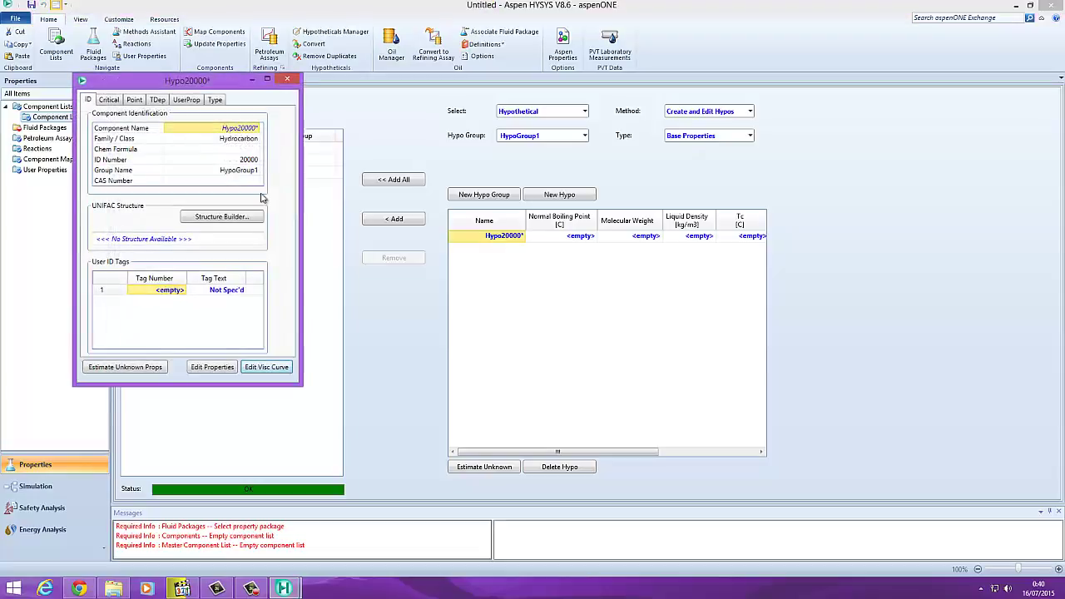
left_click(289, 81)
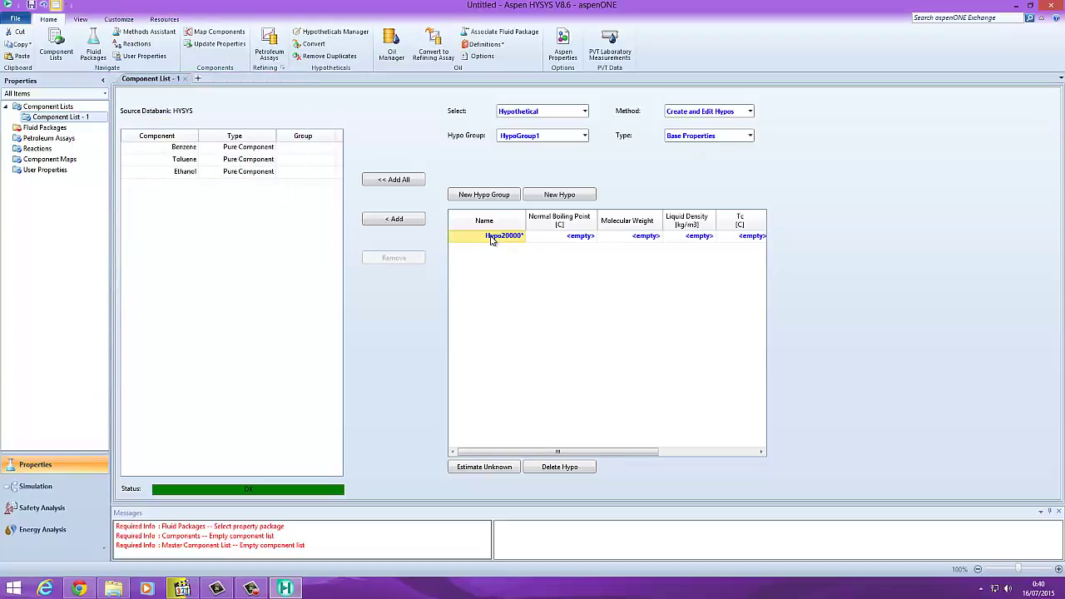
left_click(492, 237)
type("Etano")
key("Return")
- Open the Etano component's property view and launch its UNIFAC structure builder
double_click(497, 237)
left_click_drag(211, 100, 324, 149)
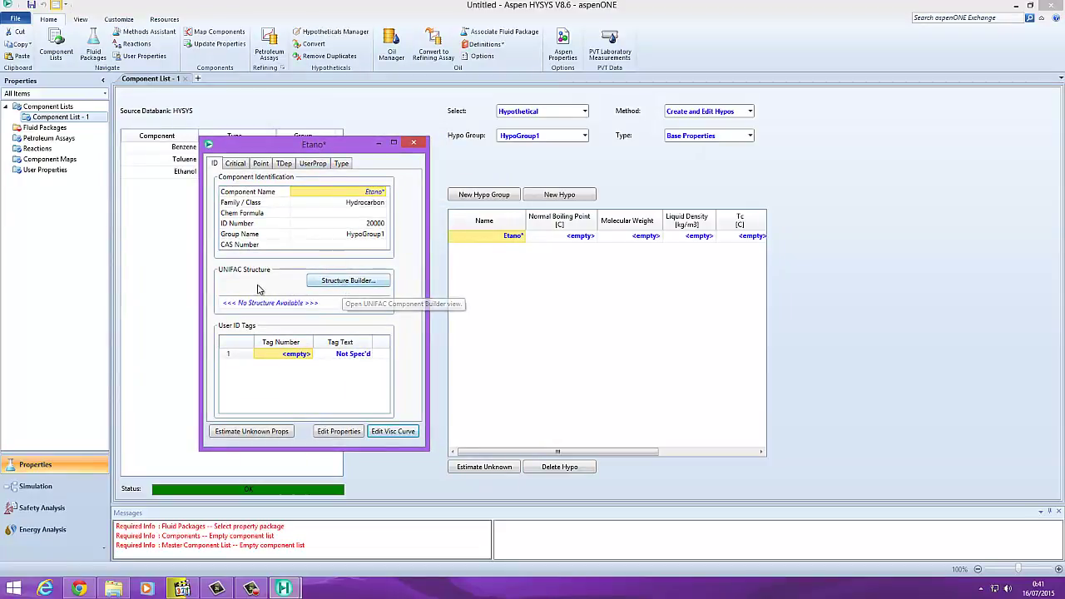
left_click(358, 282)
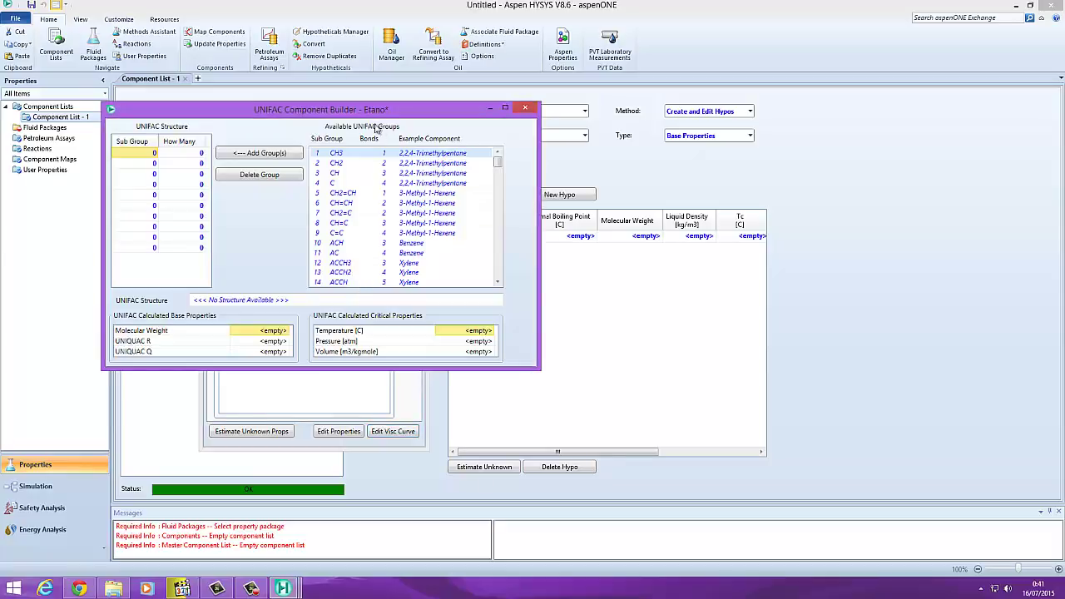
left_click_drag(315, 115, 469, 172)
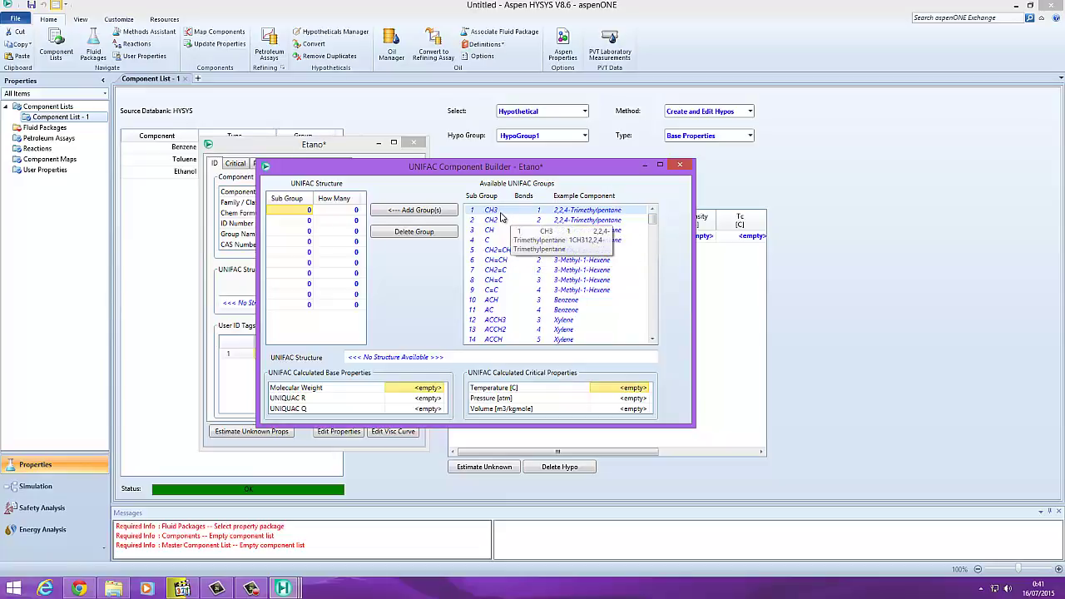
- Examine the list of available UNIFAC groups to find those that make up the ethane molecule
scroll(516, 252, "down", 8)
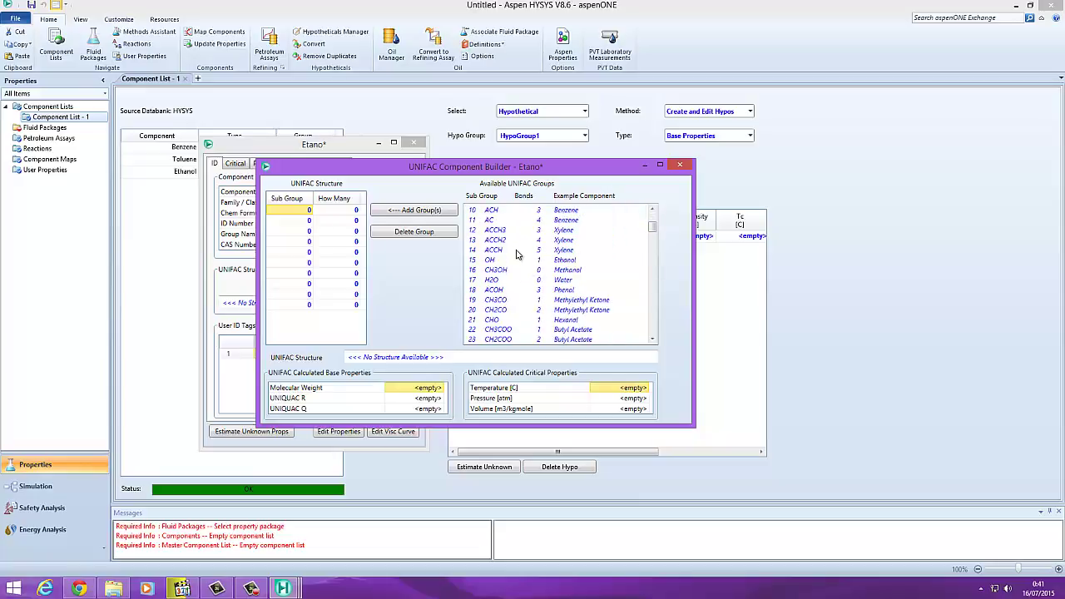
scroll(572, 263, "up", 8)
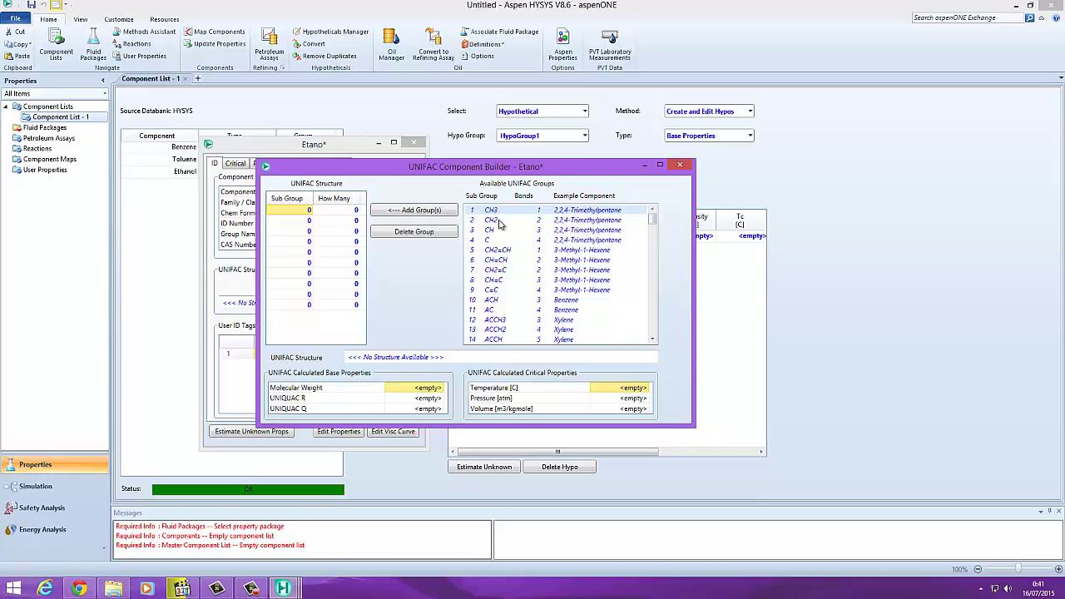
left_click(495, 221)
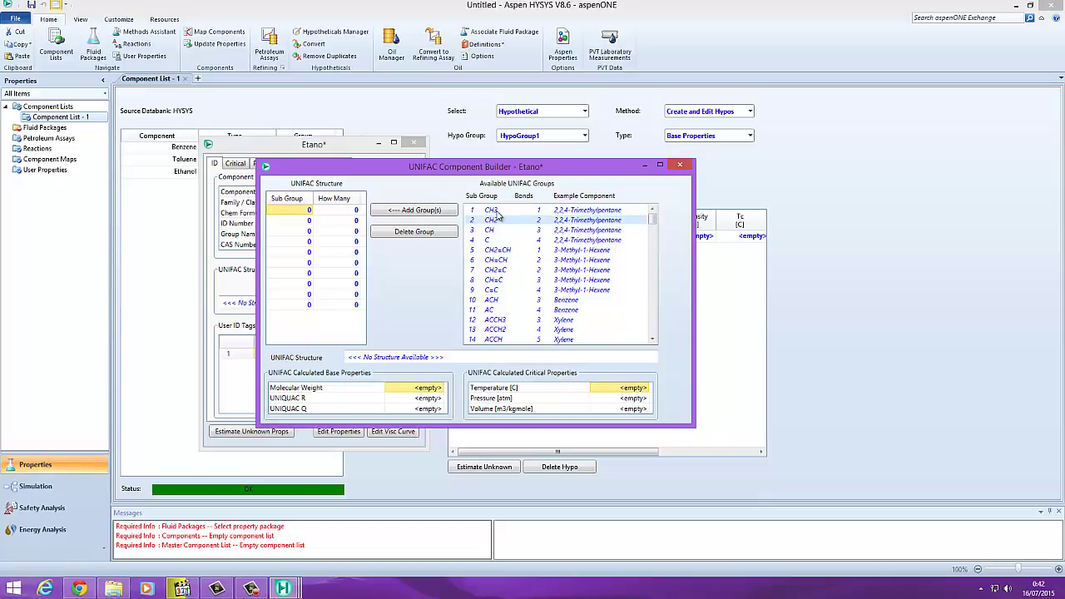
left_click_drag(474, 166, 491, 213)
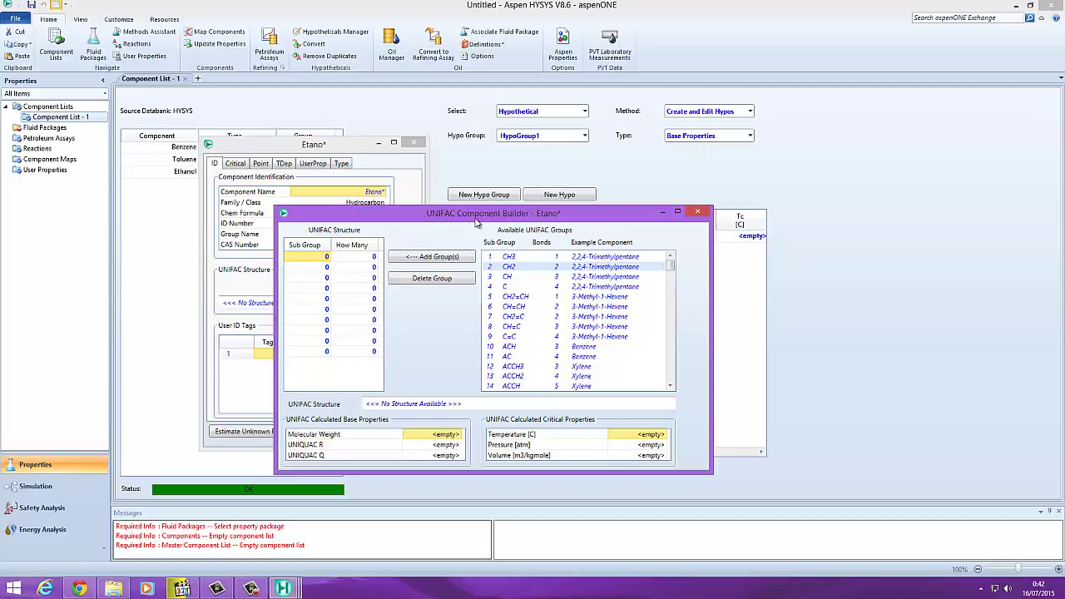
left_click(498, 258)
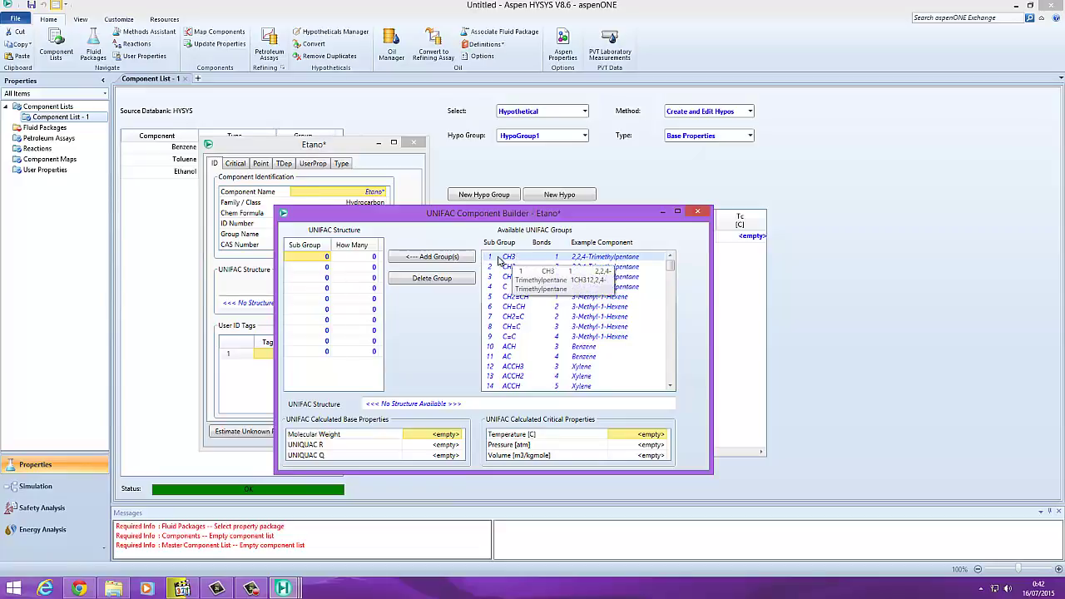
scroll(514, 287, "down", 1)
scroll(530, 322, "down", 10)
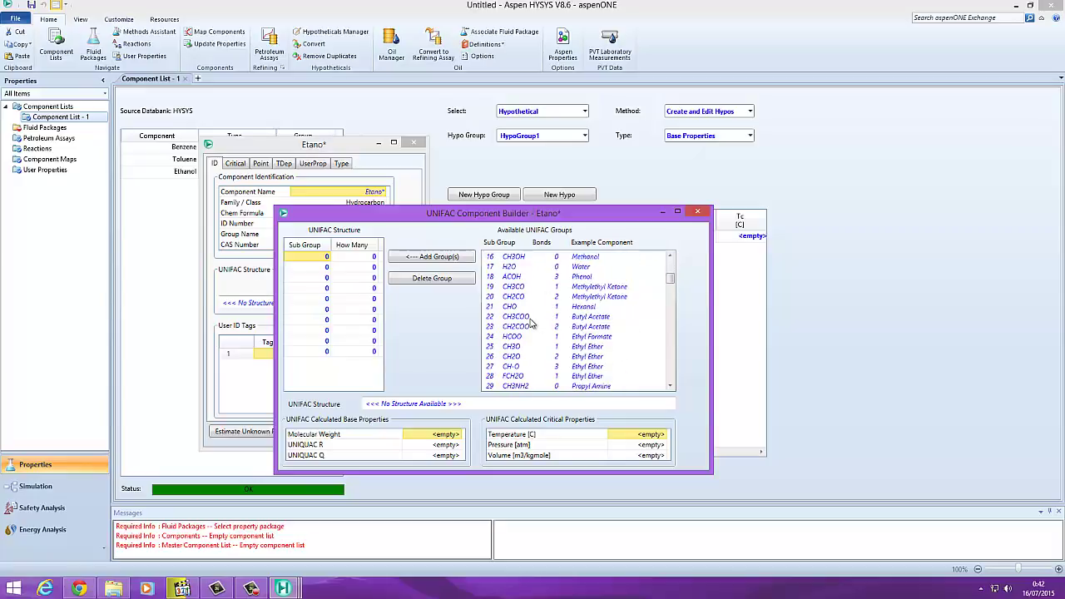
scroll(581, 313, "up", 11)
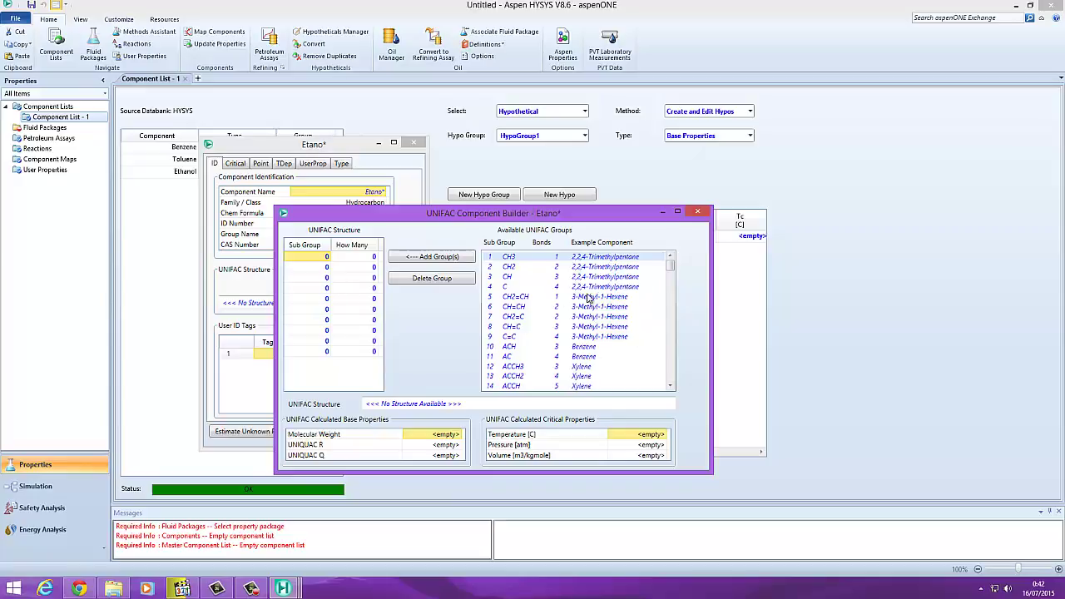
- Add the CH3 group to Etano's UNIFAC structure and set its quantity to 2
left_click(513, 258)
left_click(432, 256)
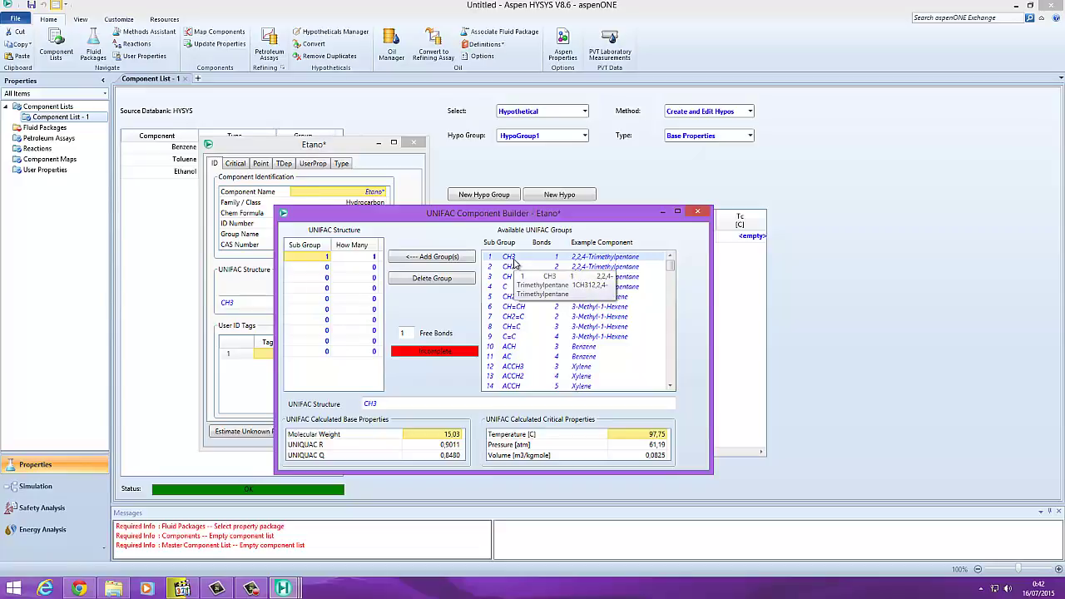
left_click(370, 259)
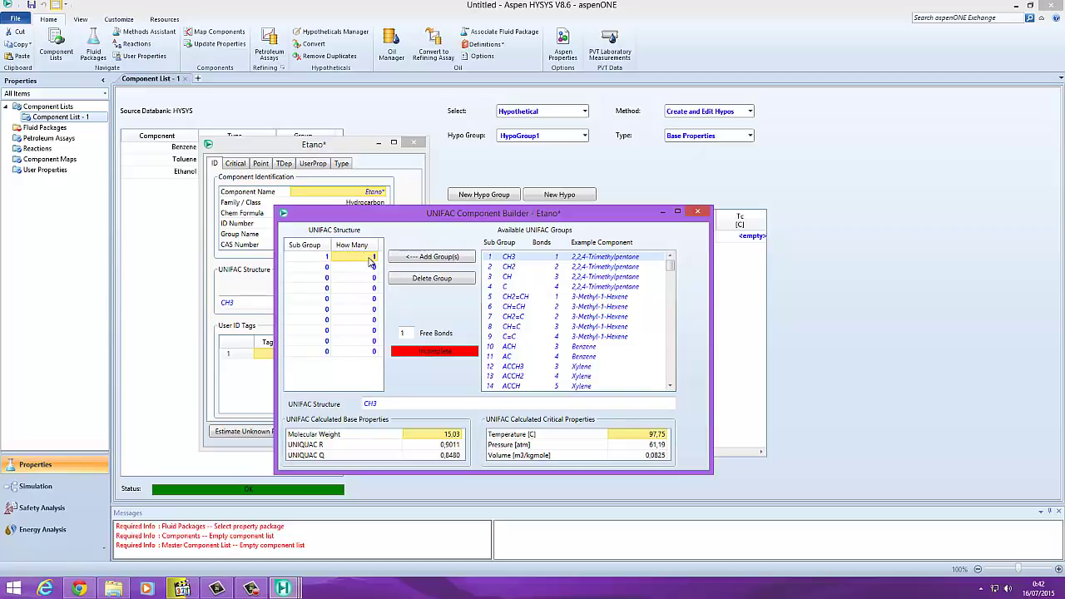
left_click(370, 259)
key("Return")
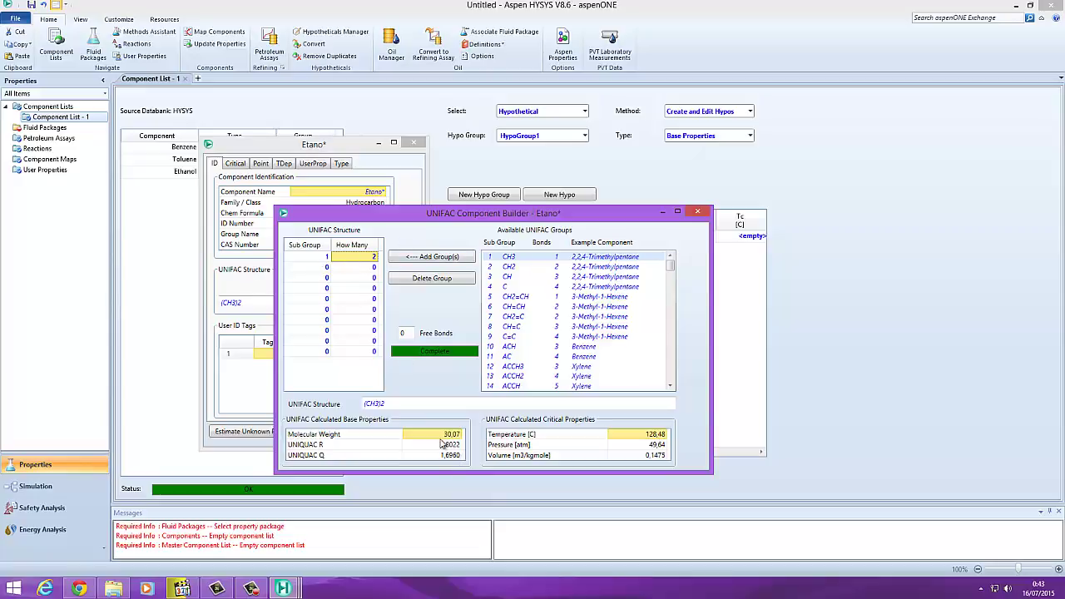
- Review the UNIFAC calculated critical and base properties for Etano, and close the component builder
left_click(639, 444)
left_click(641, 458)
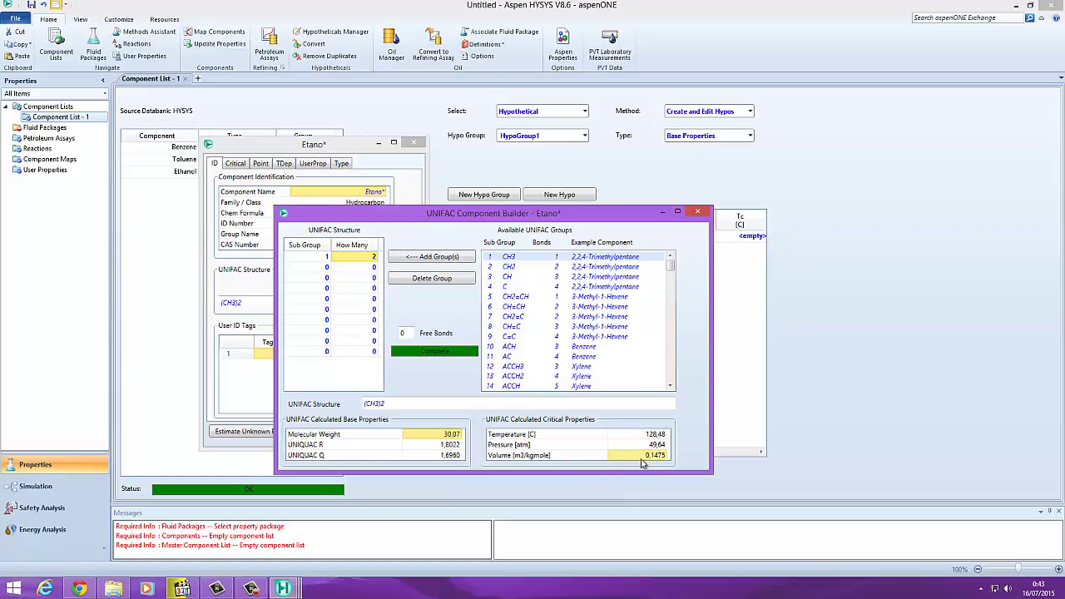
left_click(454, 445)
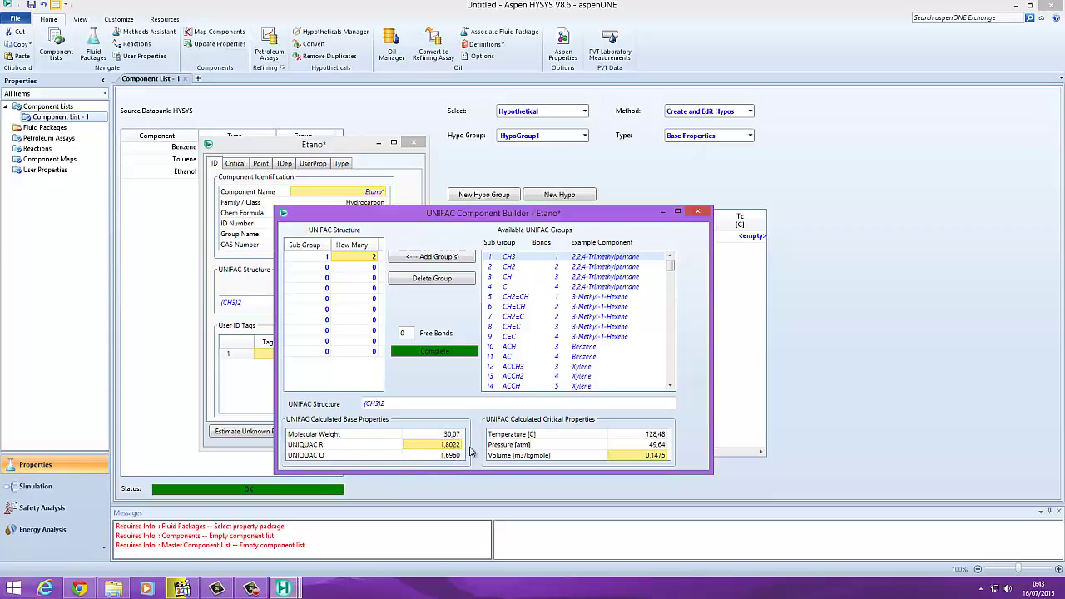
left_click(434, 454)
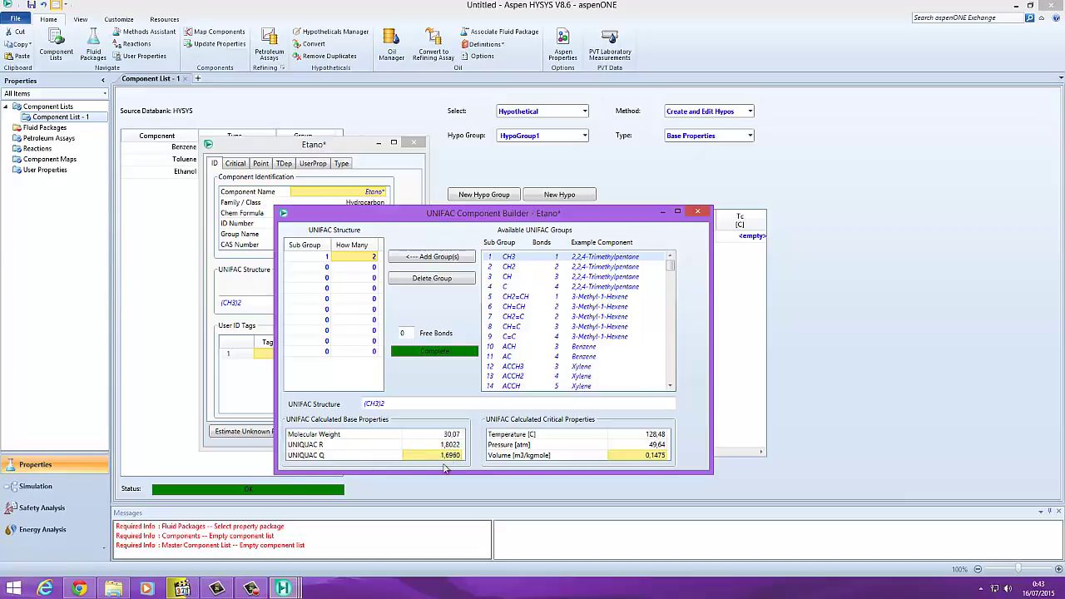
left_click(696, 213)
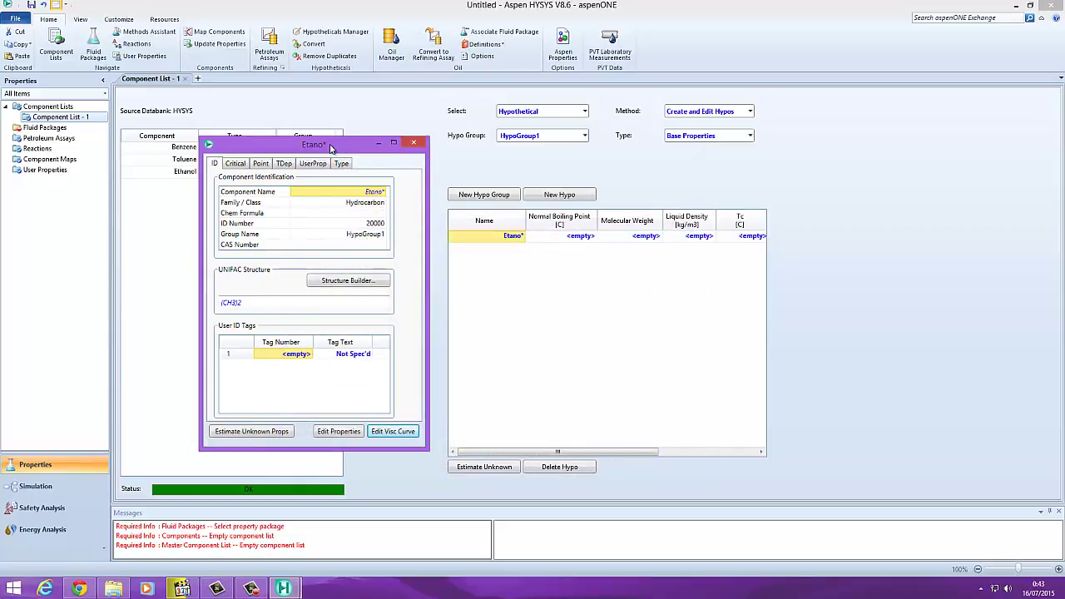
- Look through Etano's critical, point, temperature-dependent, user property and type data, and return to its identification data
left_click_drag(327, 148, 362, 144)
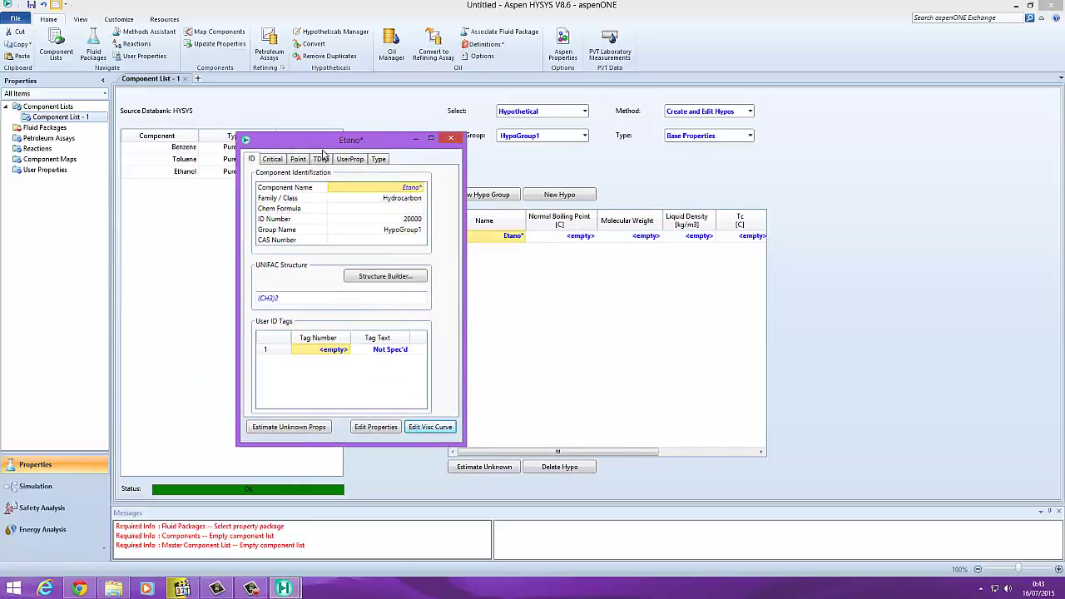
left_click(275, 159)
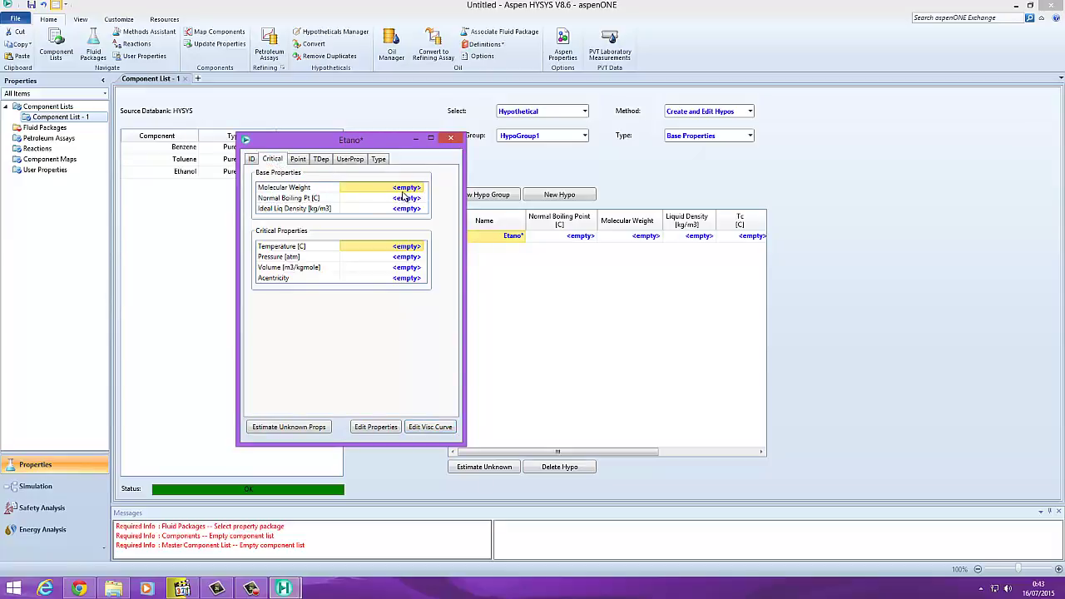
left_click(298, 161)
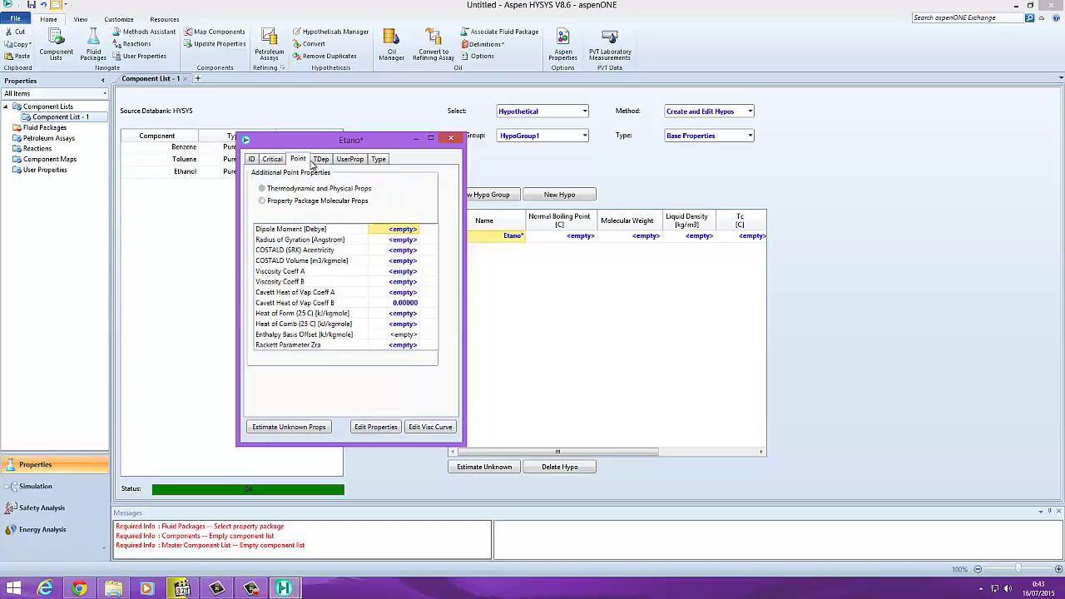
left_click(321, 161)
left_click(349, 161)
left_click(380, 161)
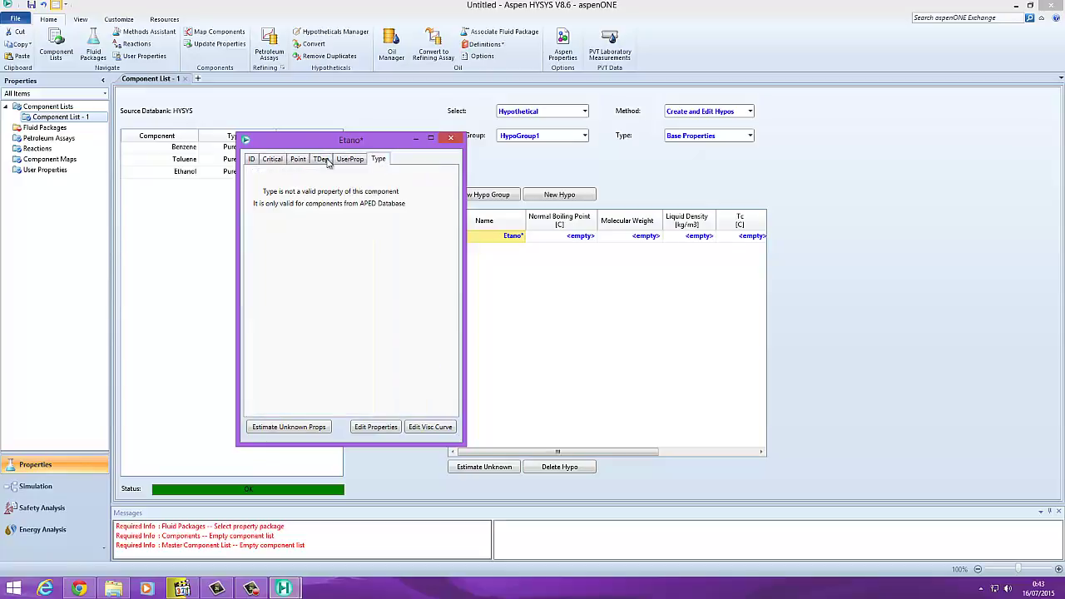
left_click(251, 161)
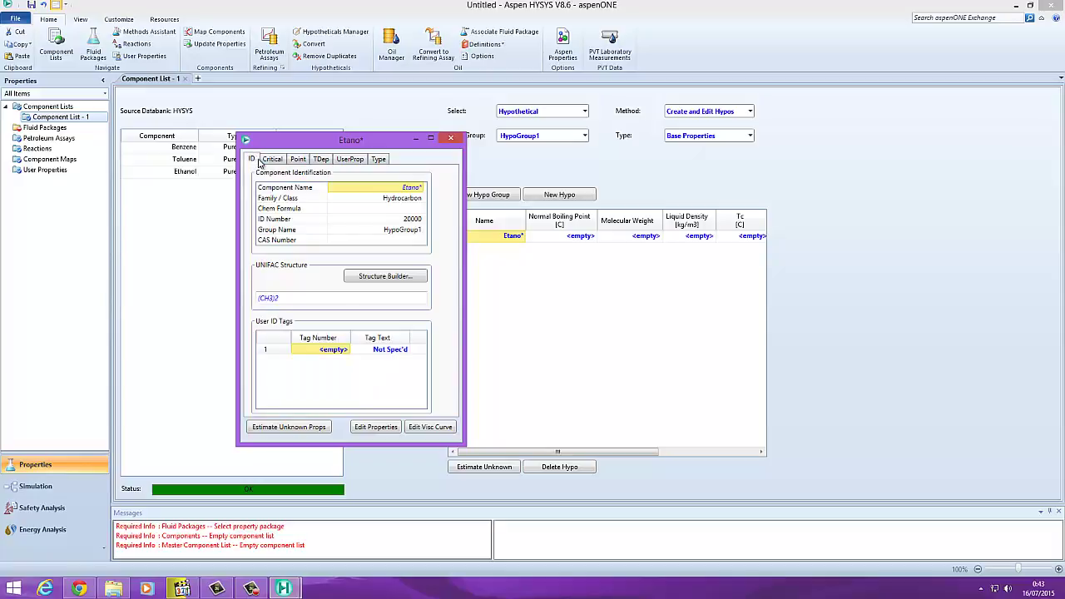
- Estimate Etano's unknown properties from its UNIFAC structure and display its base and critical properties
left_click(271, 160)
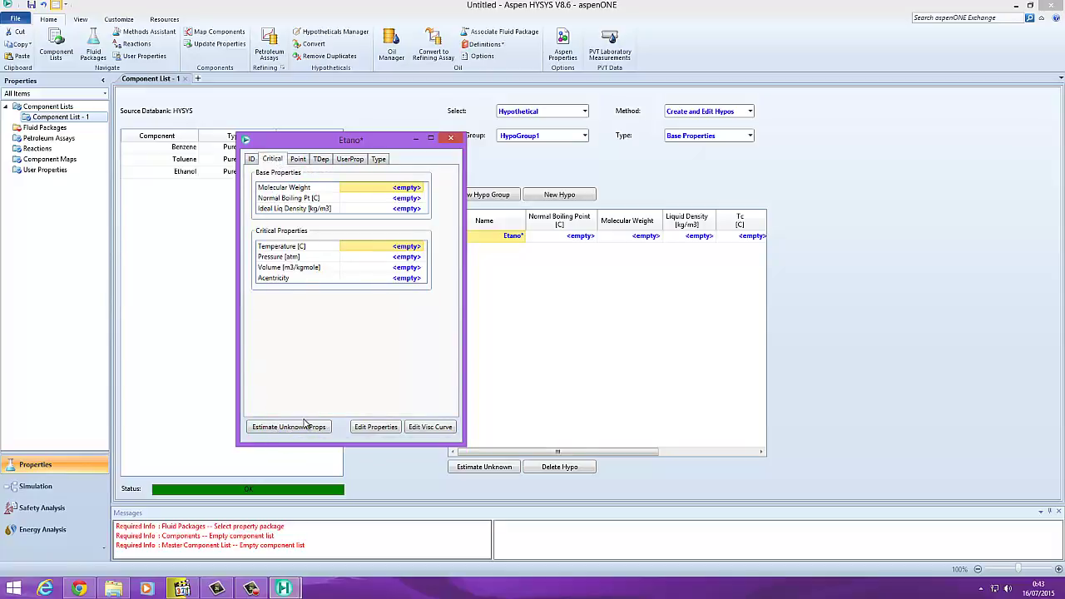
left_click(304, 427)
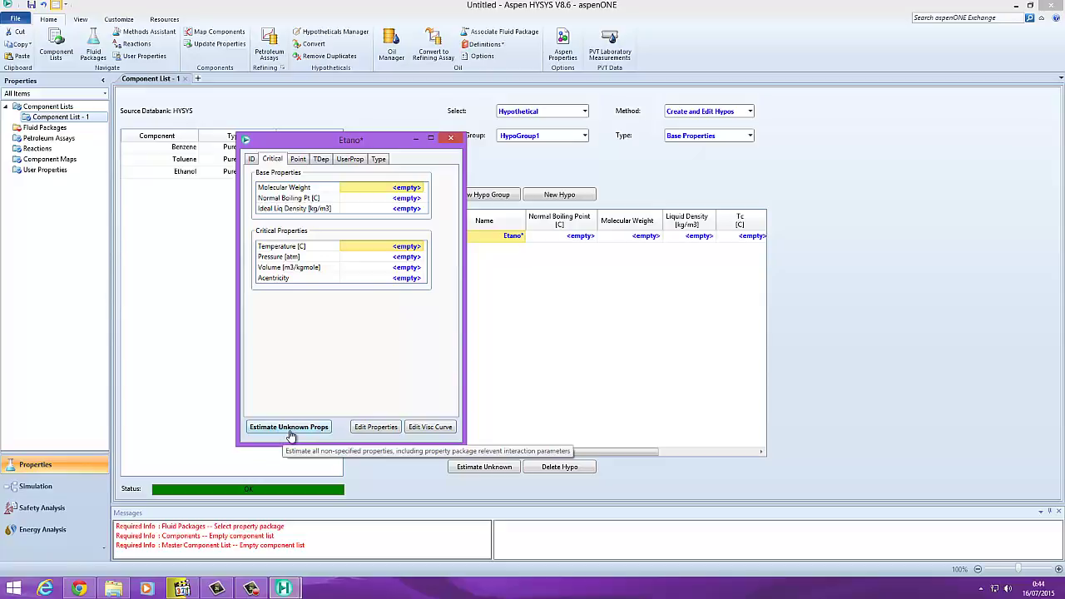
left_click(251, 159)
left_click(281, 298)
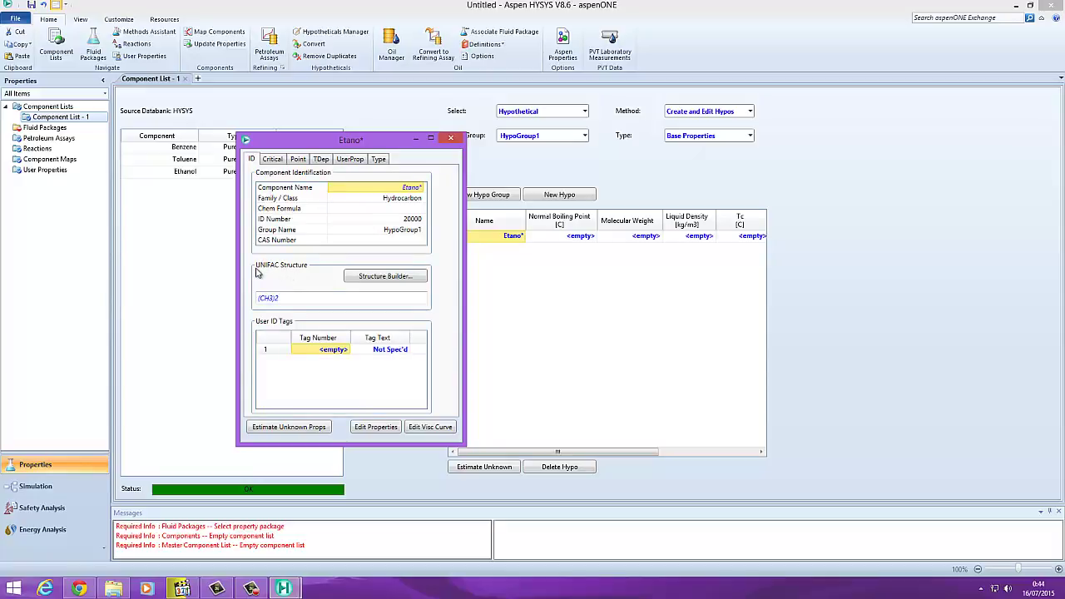
left_click(287, 429)
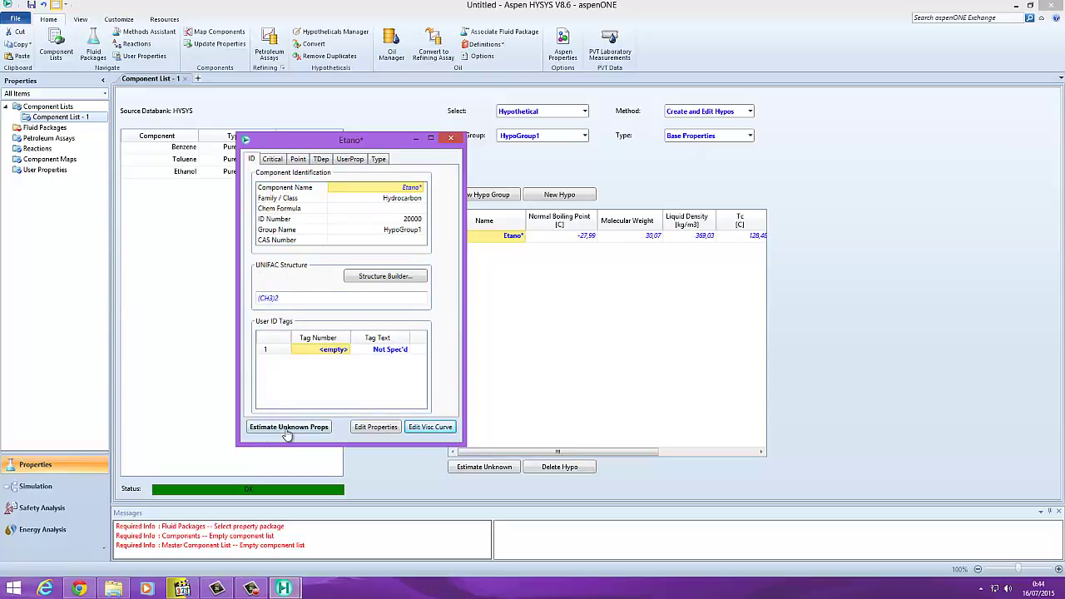
left_click(273, 160)
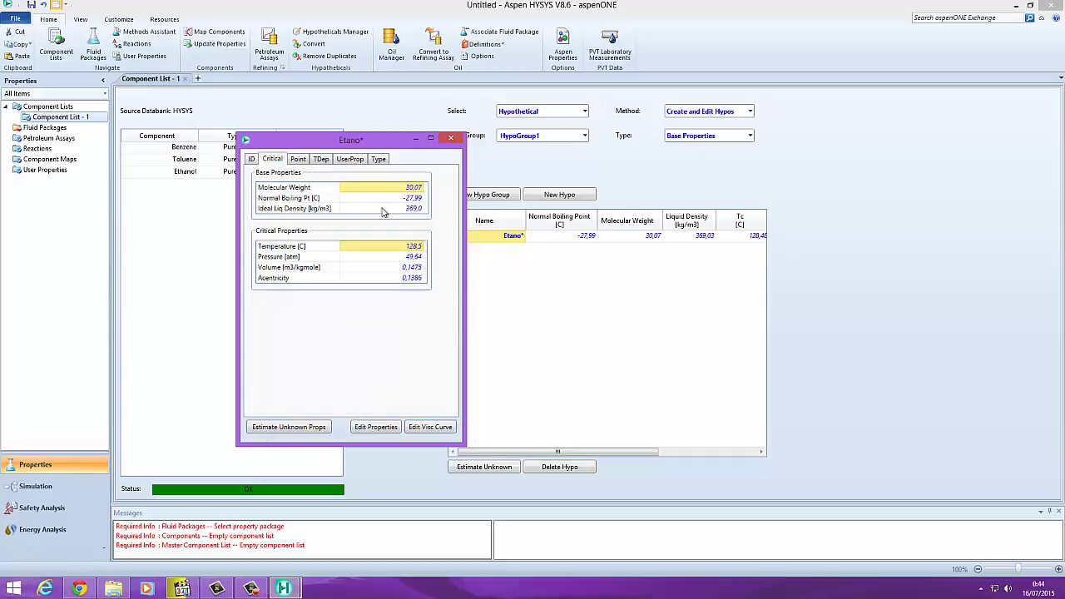
- Examine Etano's estimated base properties and its critical temperature, pressure, volume and acentricity
left_click(418, 209)
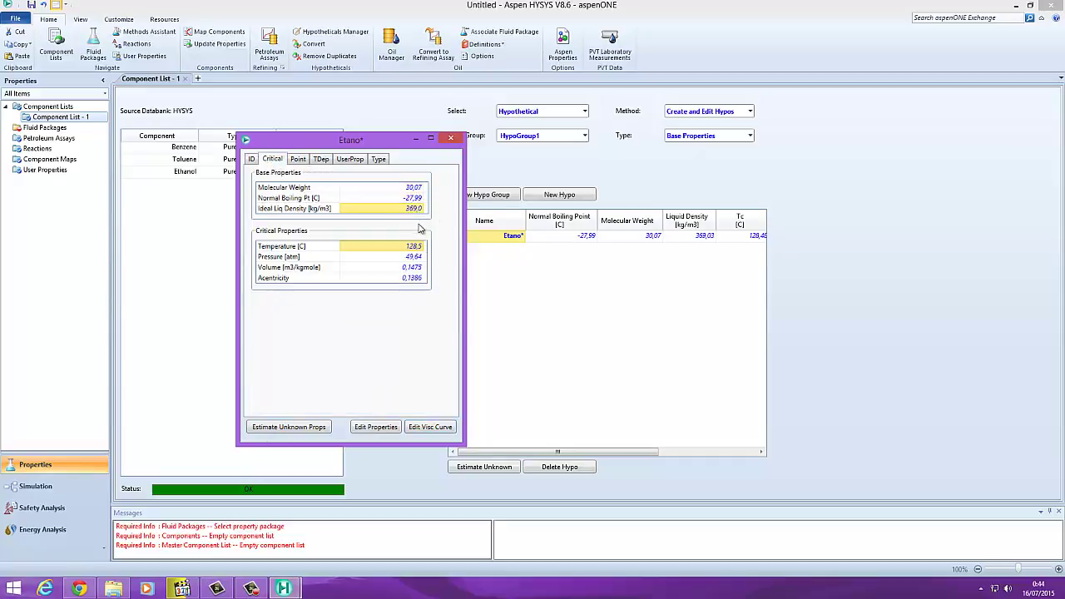
left_click(418, 257)
left_click(418, 268)
left_click(416, 278)
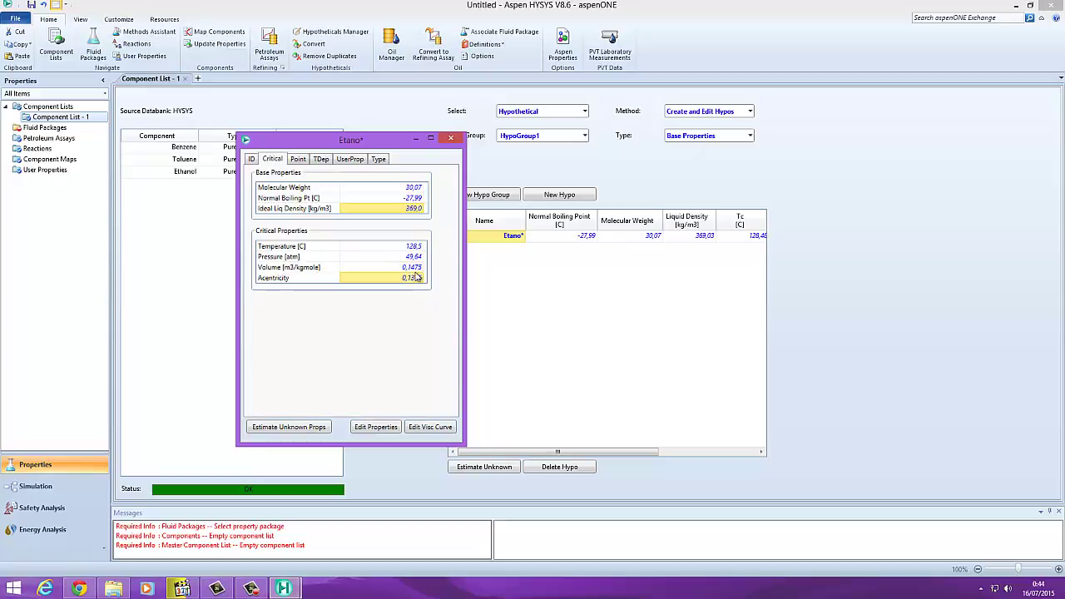
left_click(348, 188)
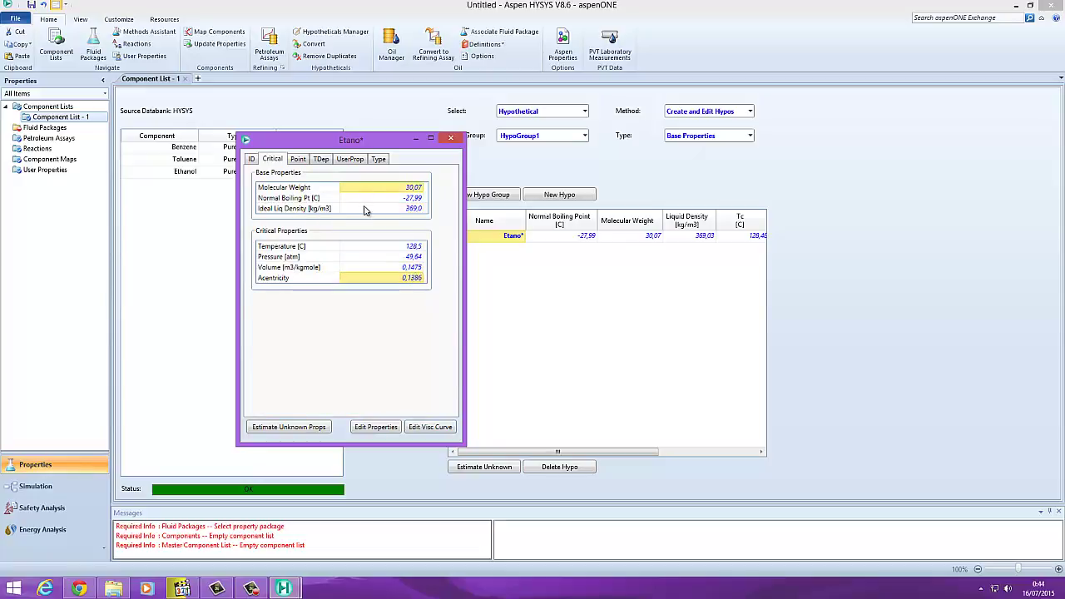
key("Down")
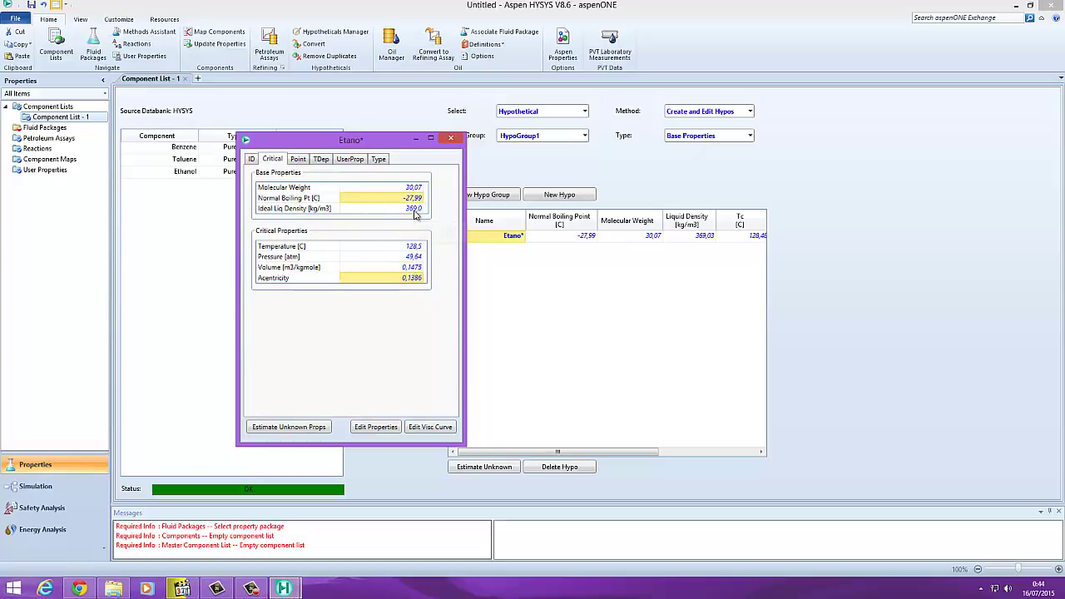
left_click(413, 210)
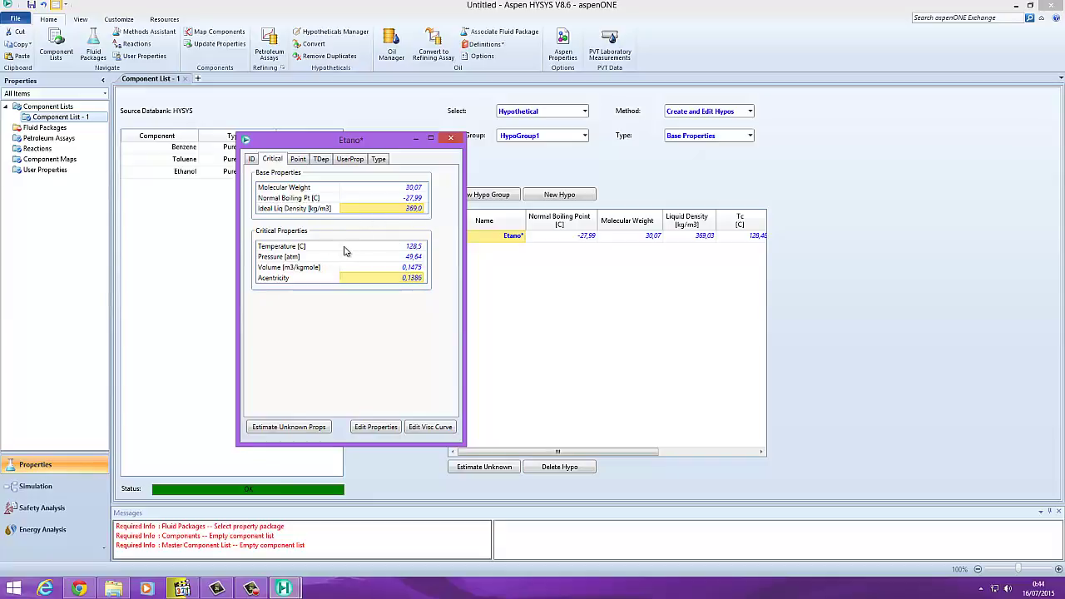
left_click(366, 248)
left_click(377, 258)
left_click(357, 268)
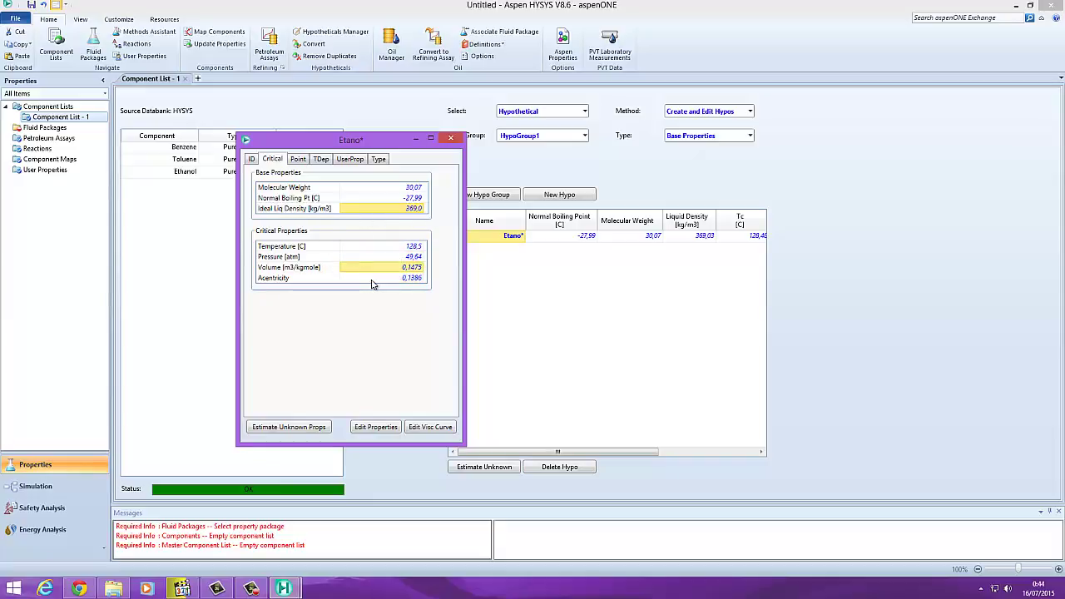
left_click(356, 279)
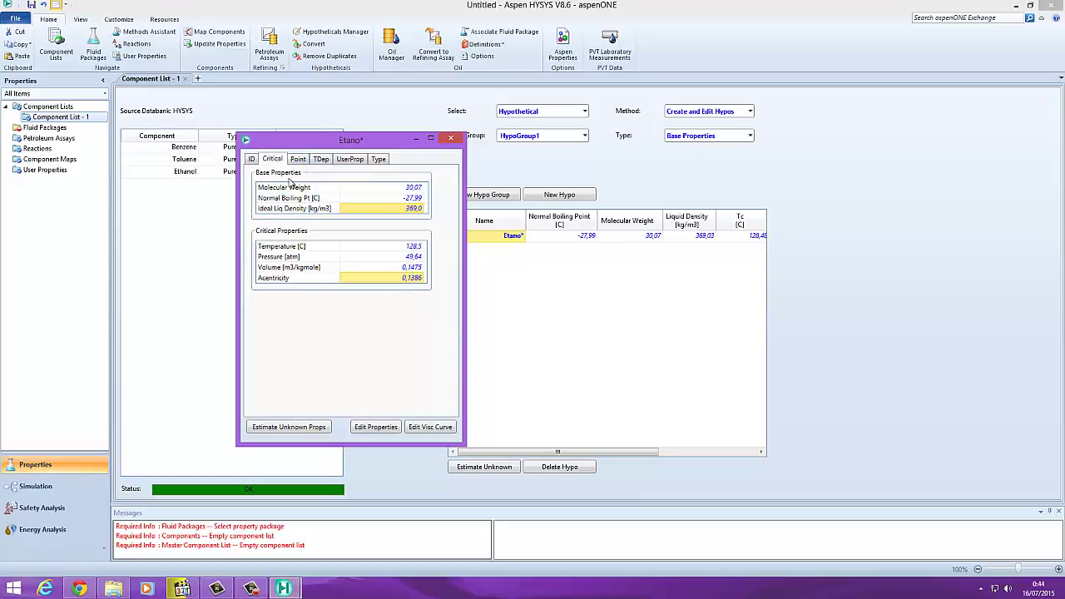
- Review Etano's additional point properties and its vapour enthalpy, vapour pressure and Gibbs free energy coefficients
left_click(298, 159)
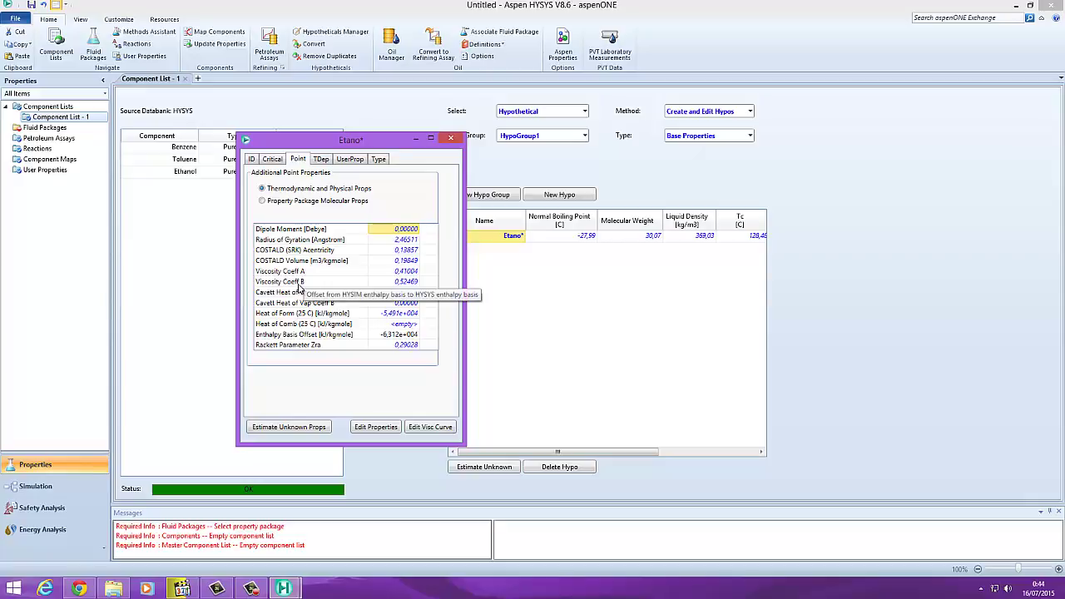
left_click(325, 251)
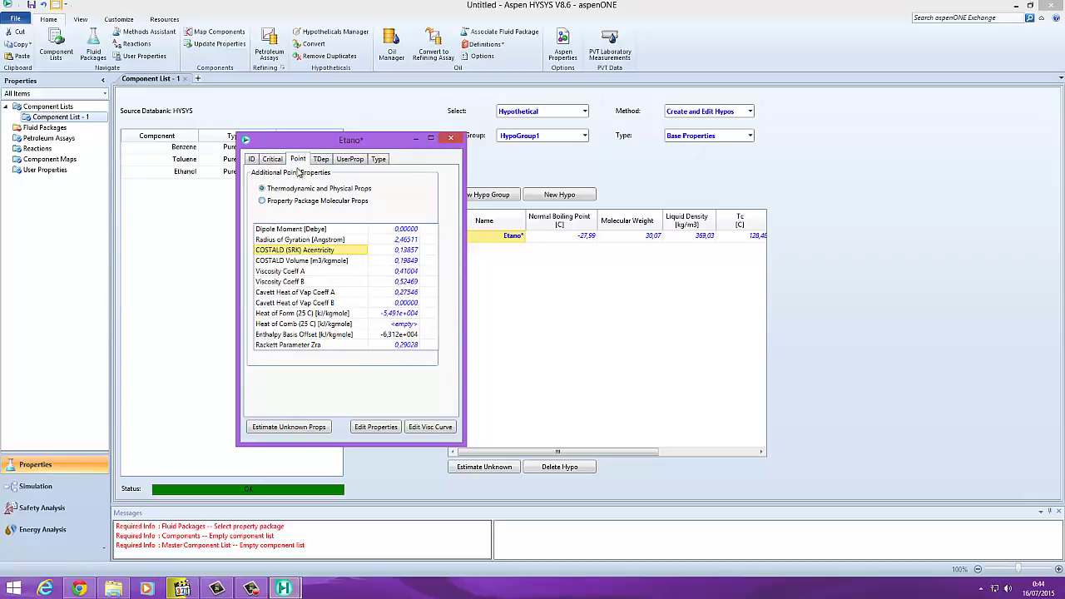
left_click(322, 162)
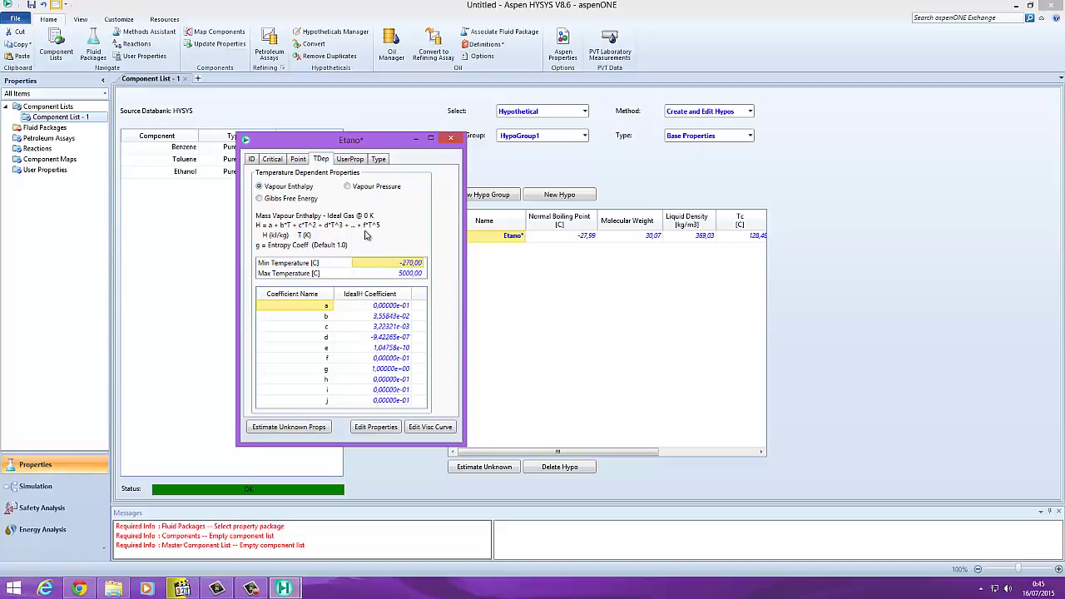
left_click(369, 307)
left_click(370, 317)
left_click(371, 327)
left_click(374, 337)
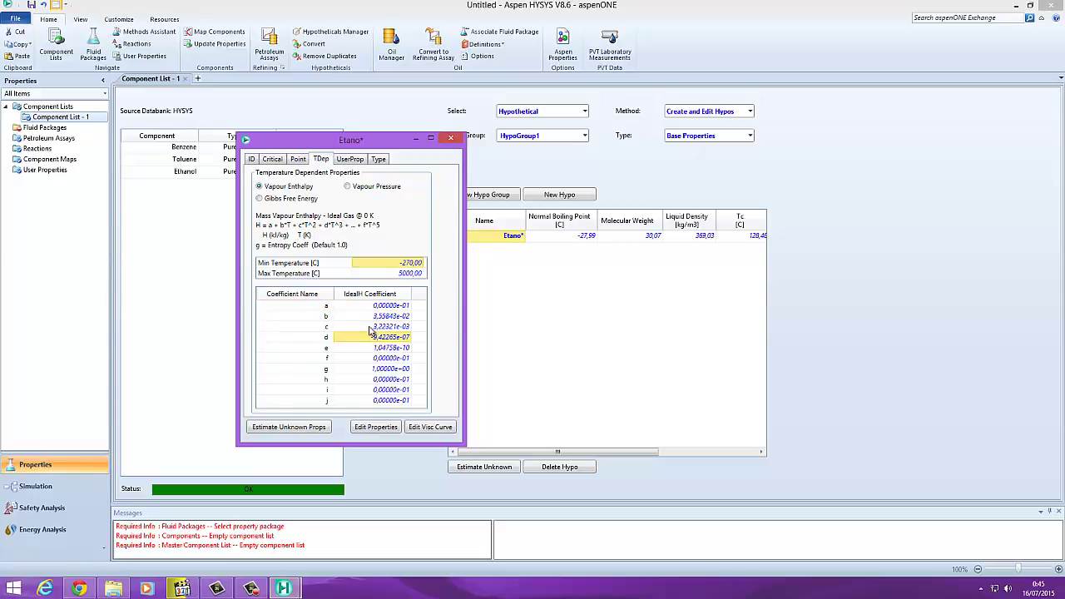
left_click(348, 188)
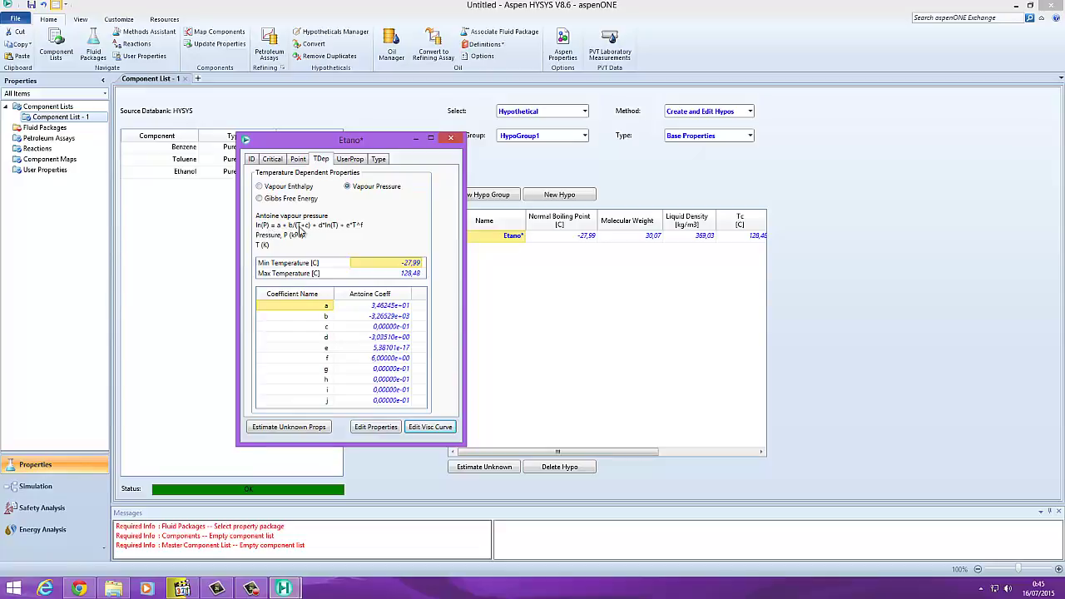
left_click(381, 316)
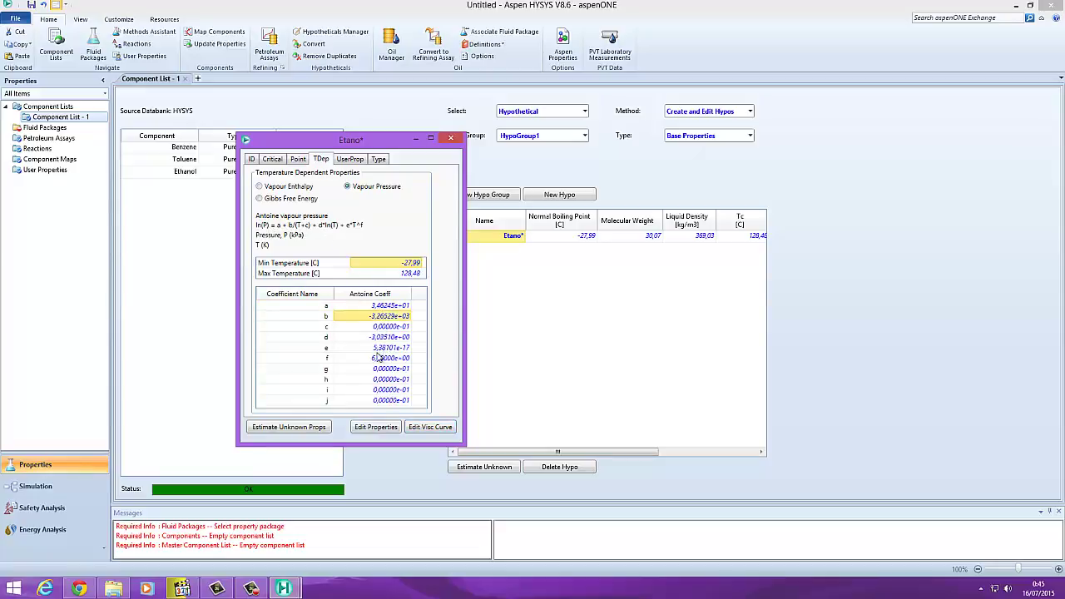
left_click(283, 200)
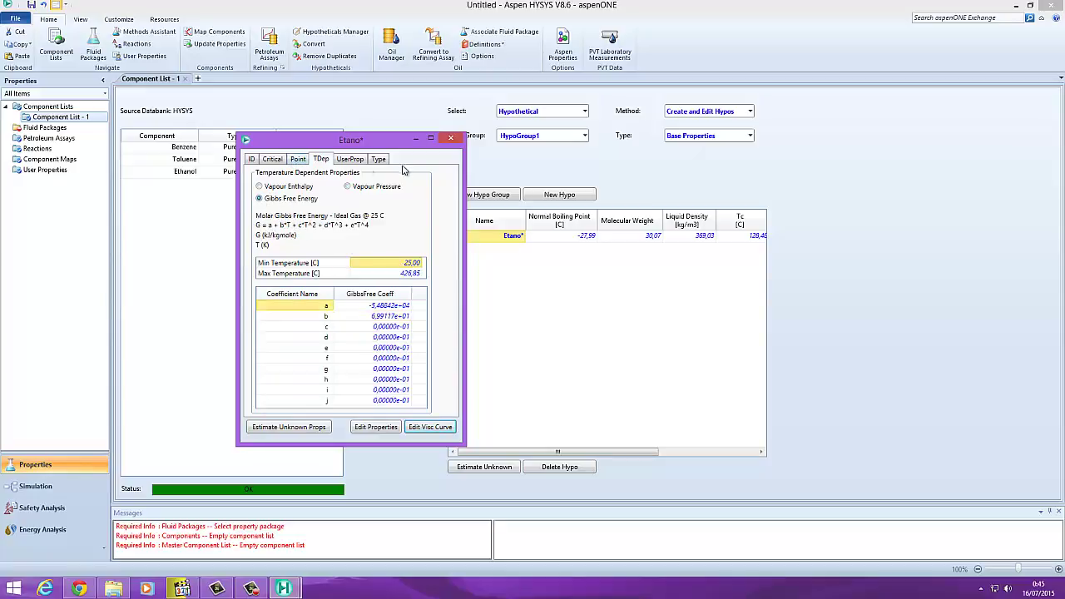
- Look back over Etano's point, critical and identification data, and close its property window
left_click(297, 160)
left_click(275, 159)
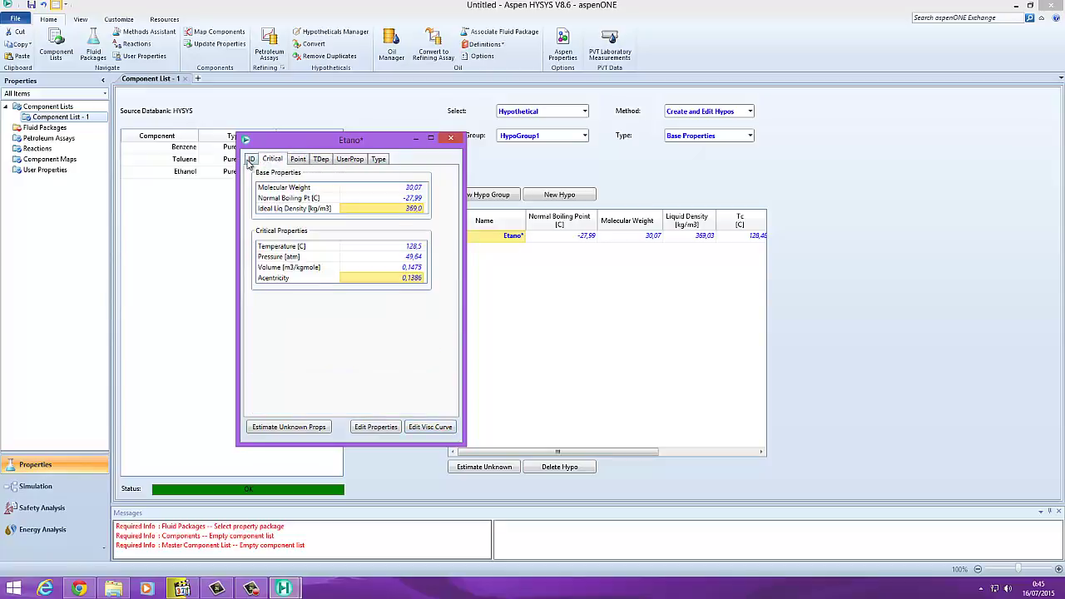
left_click(250, 159)
left_click(273, 159)
left_click_drag(343, 143, 364, 182)
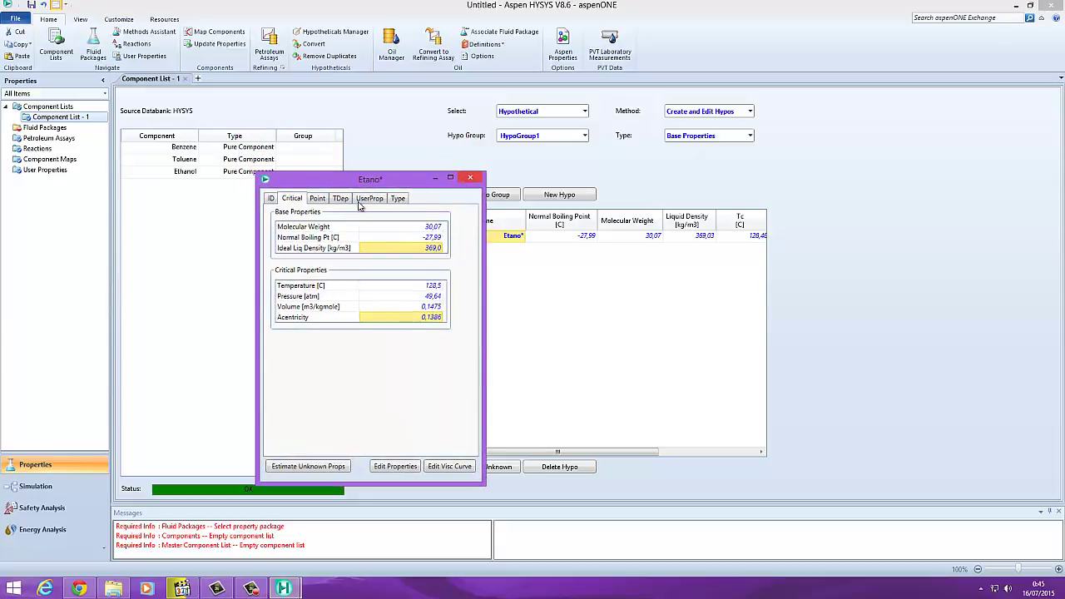
left_click(468, 179)
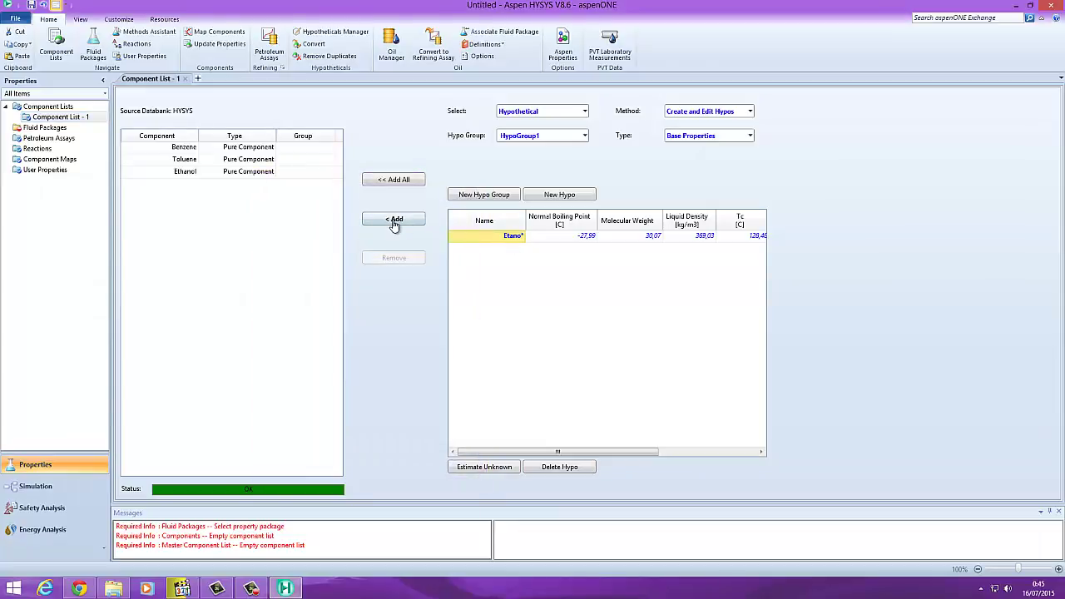
- Add the hypothetical component Etano from HypoGroup1 to Component List - 1 and select it there
left_click(501, 242)
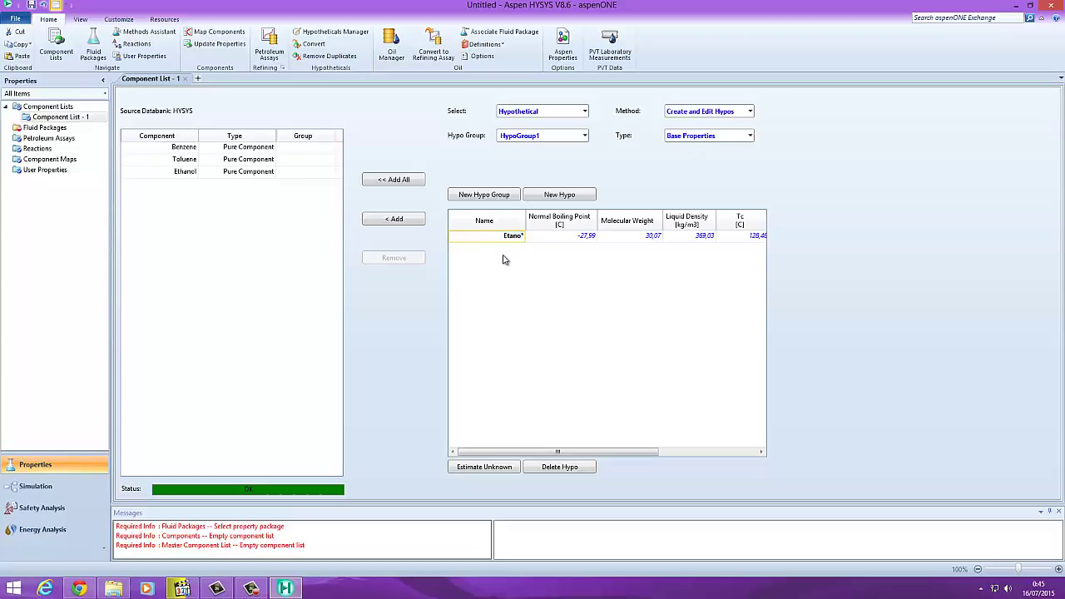
left_click(554, 239)
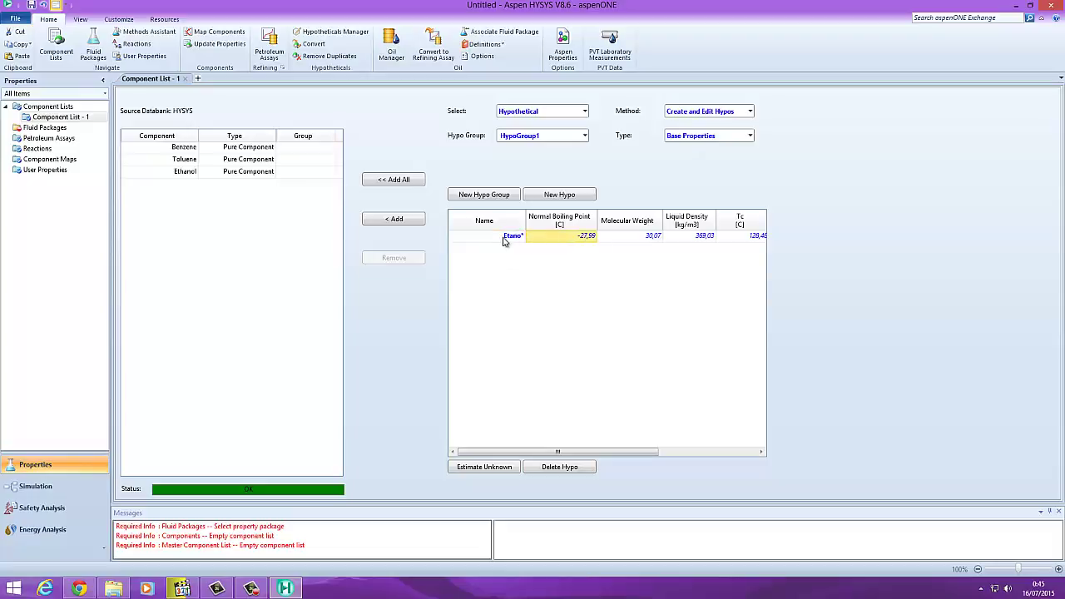
left_click(504, 238)
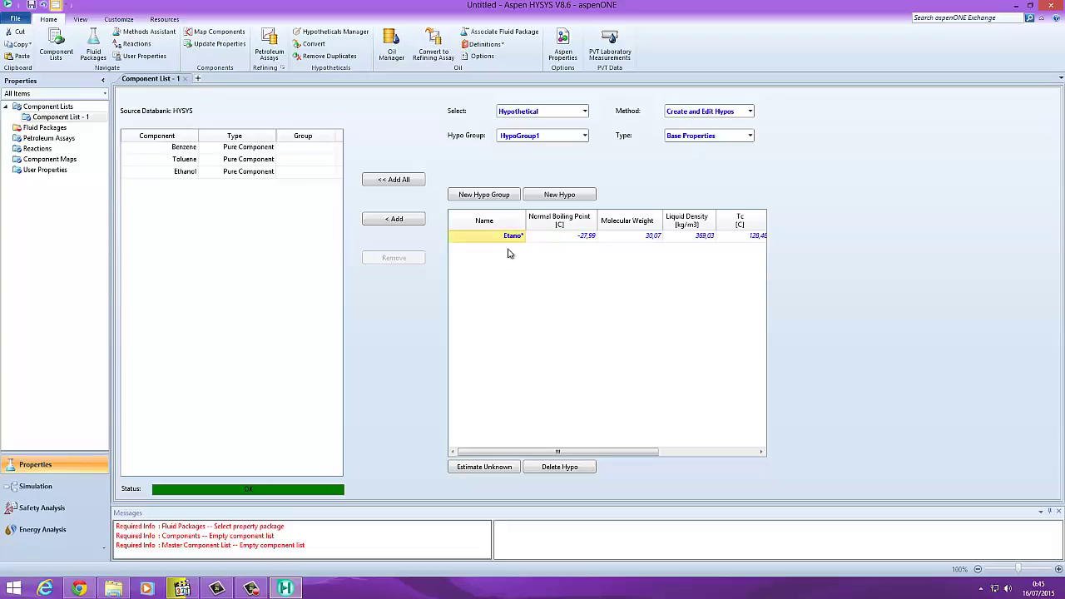
left_click(397, 221)
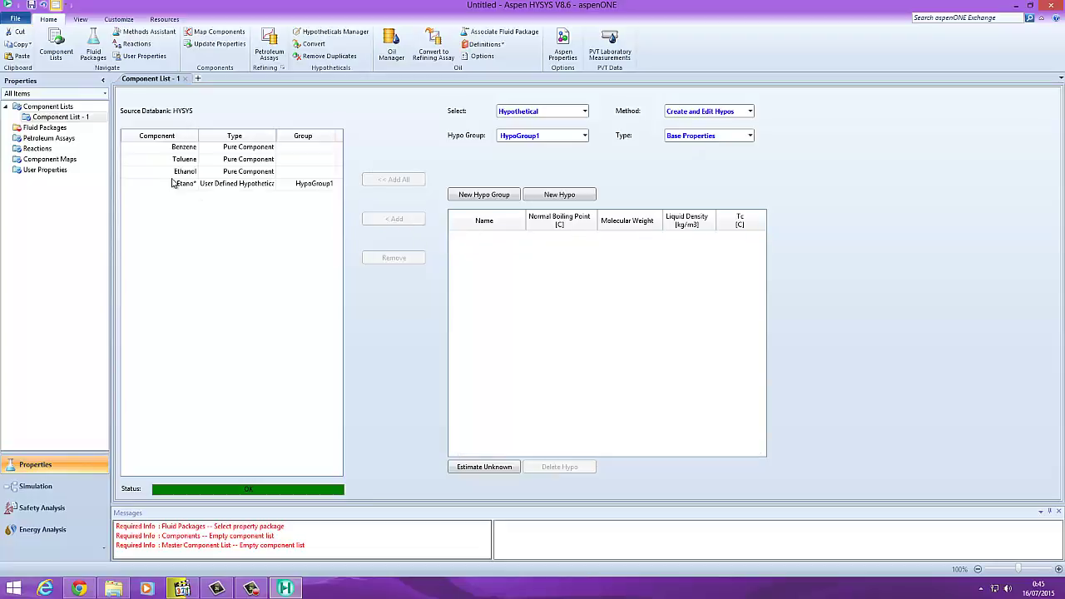
left_click(191, 187)
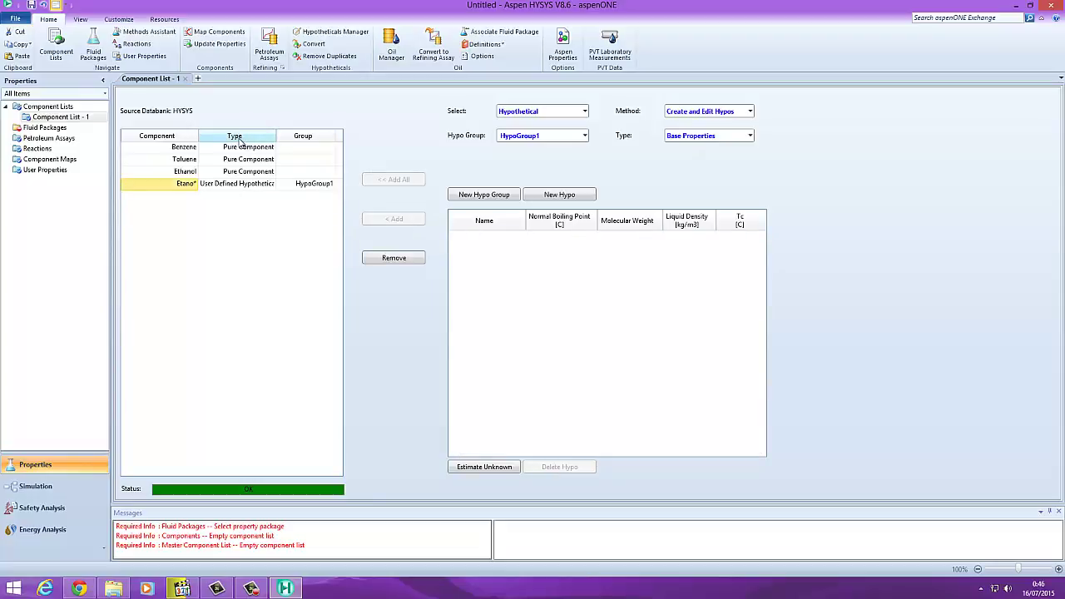
left_click(235, 184)
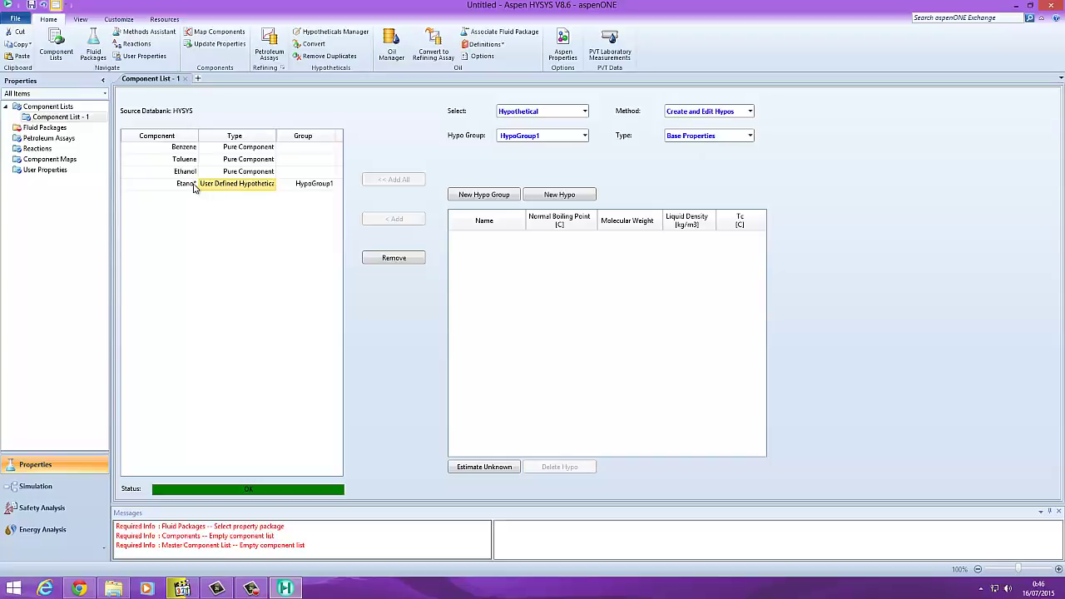
left_click(193, 187)
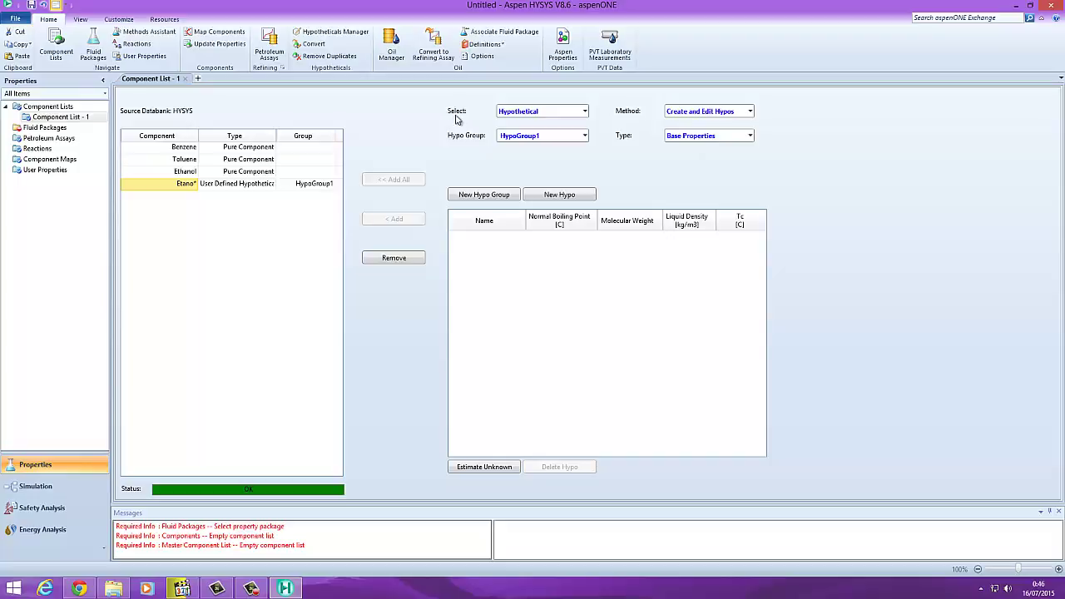
- Switch the component source to Pure Components and add Ethane to the component list
left_click(585, 112)
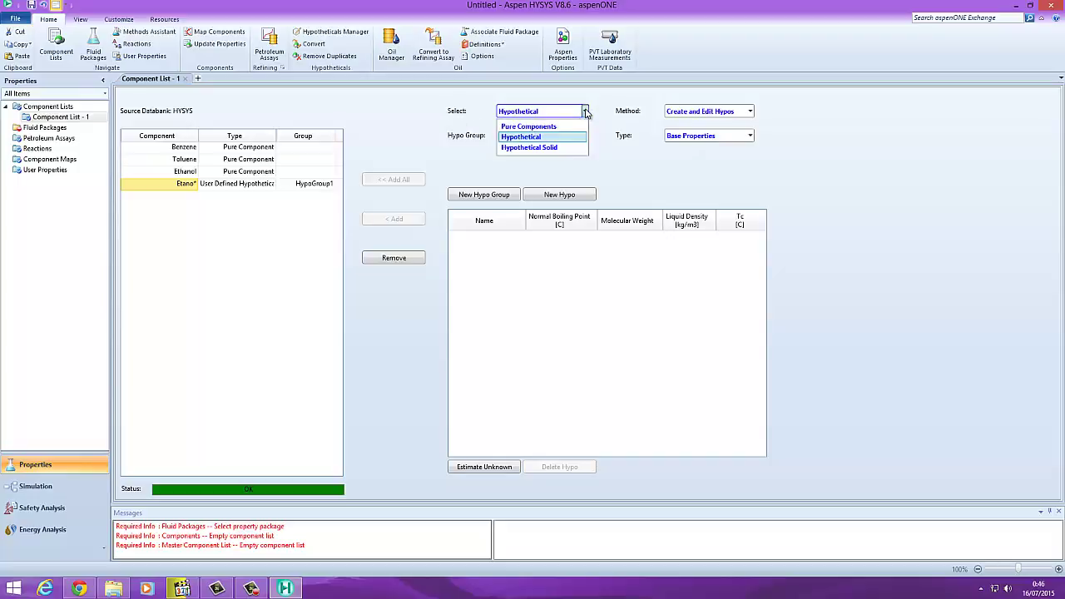
left_click(526, 126)
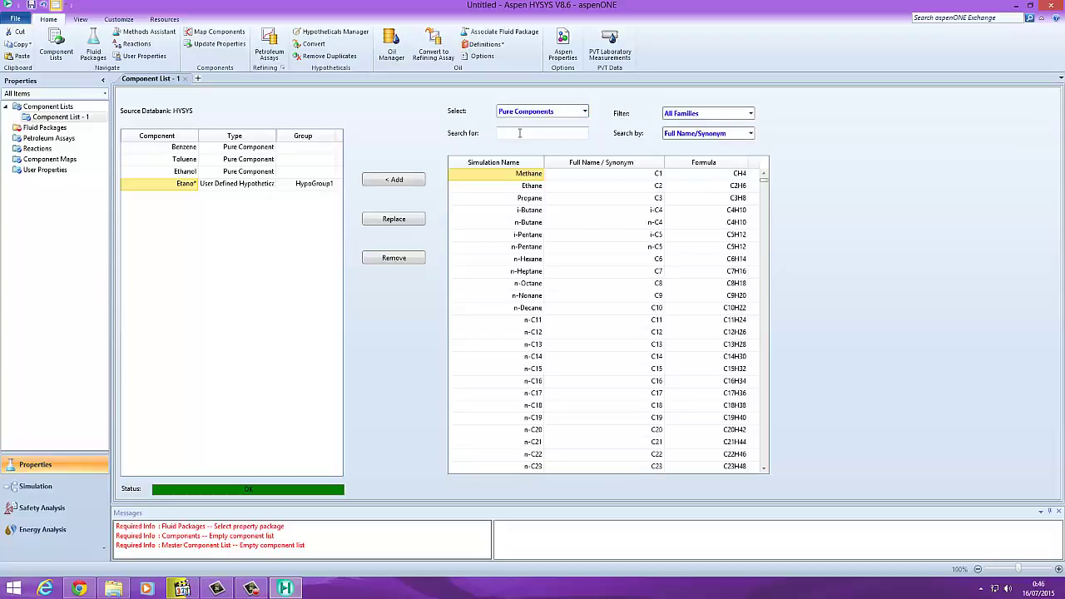
left_click(532, 188)
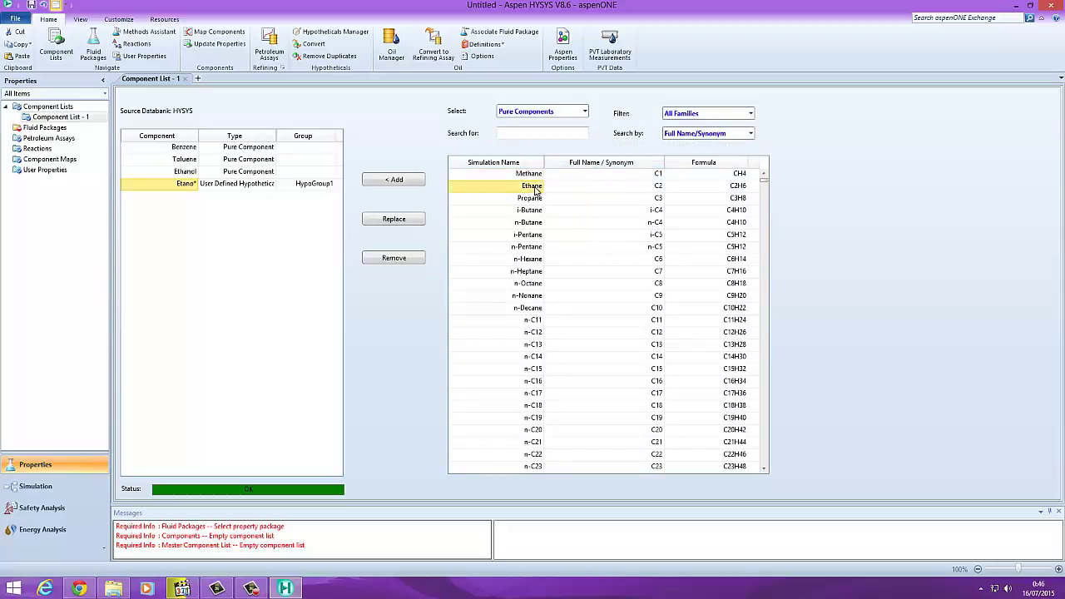
left_click(407, 180)
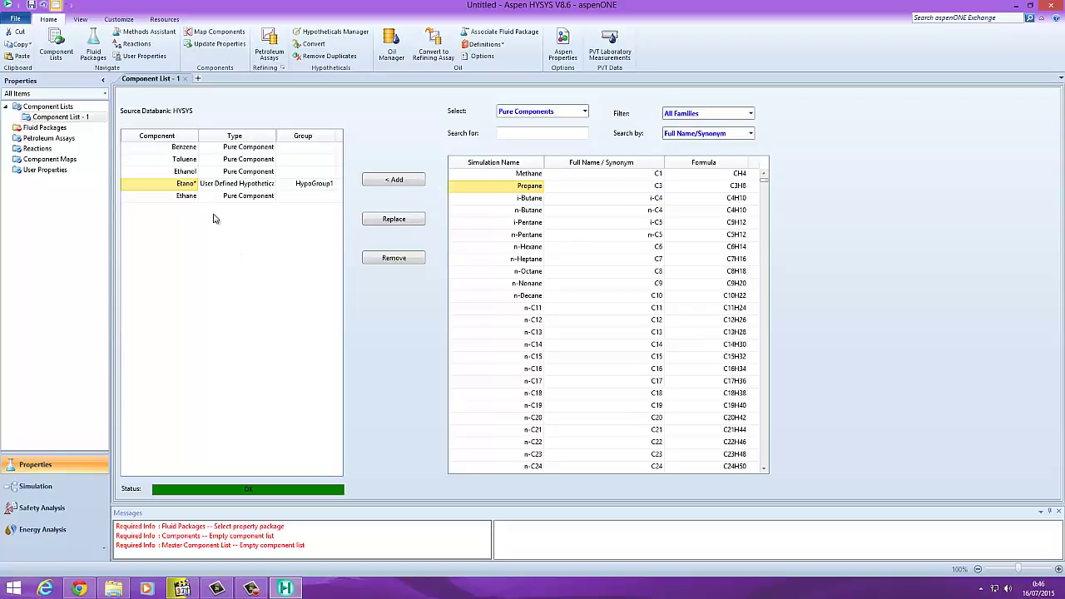
- Open the pure component Ethane from the component list and examine its base and critical properties for comparison with Etano
left_click(190, 197)
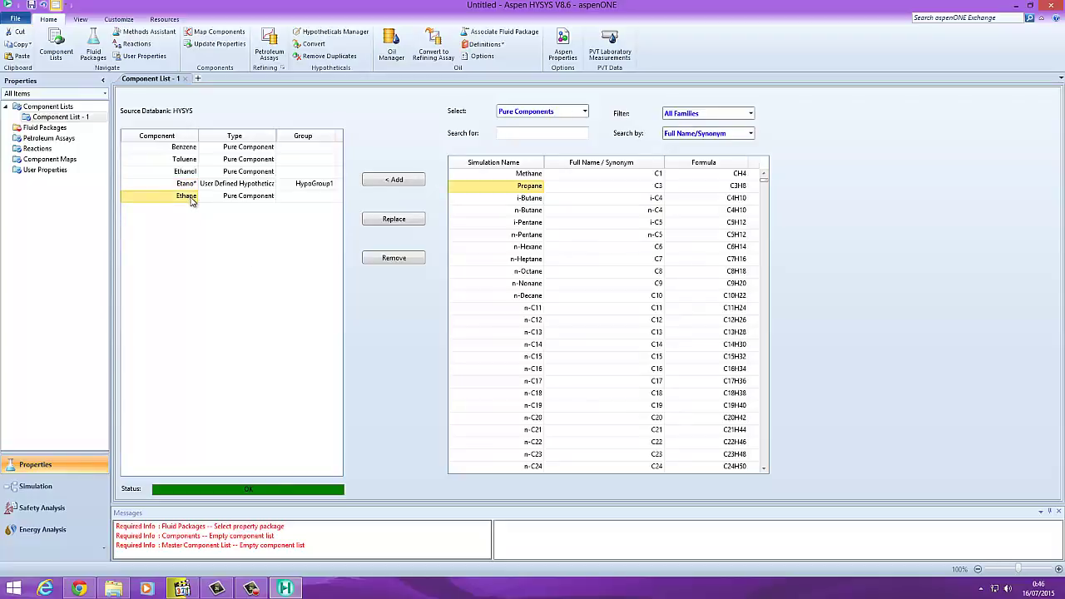
left_click(194, 185)
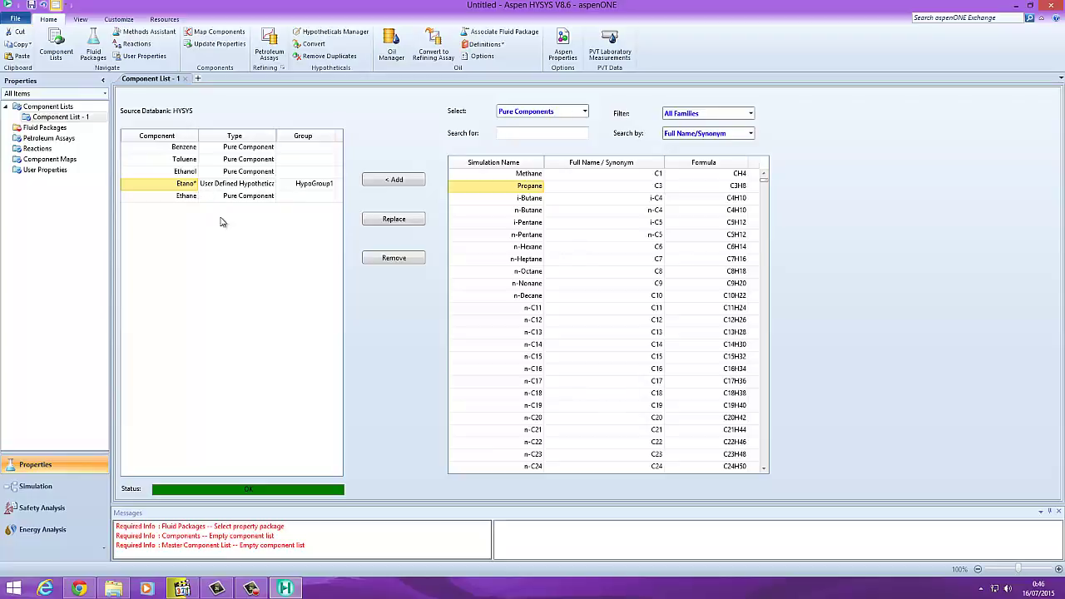
left_click(191, 199)
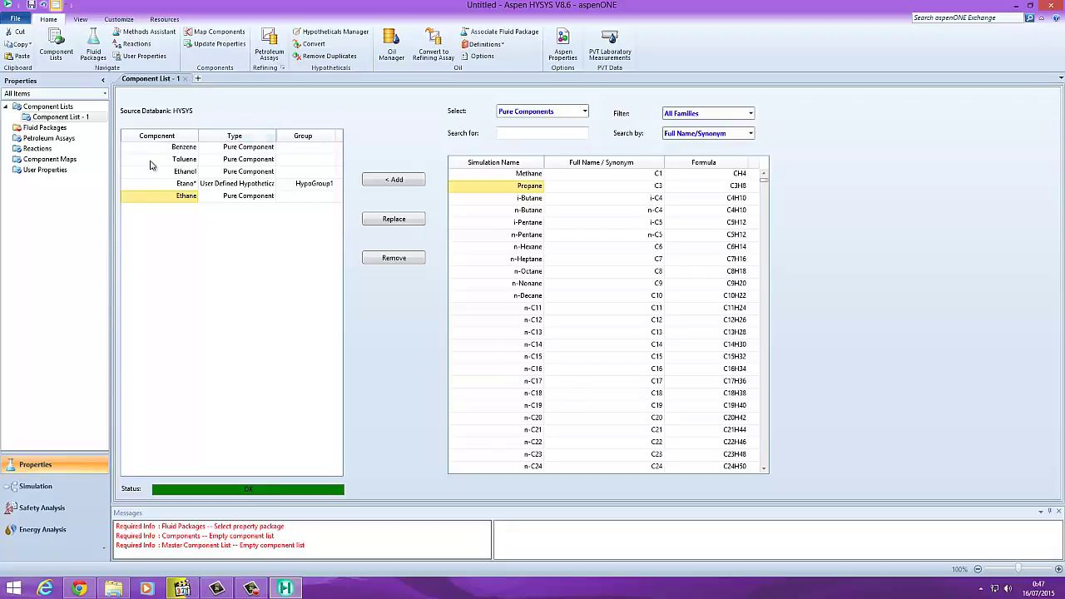
double_click(187, 197)
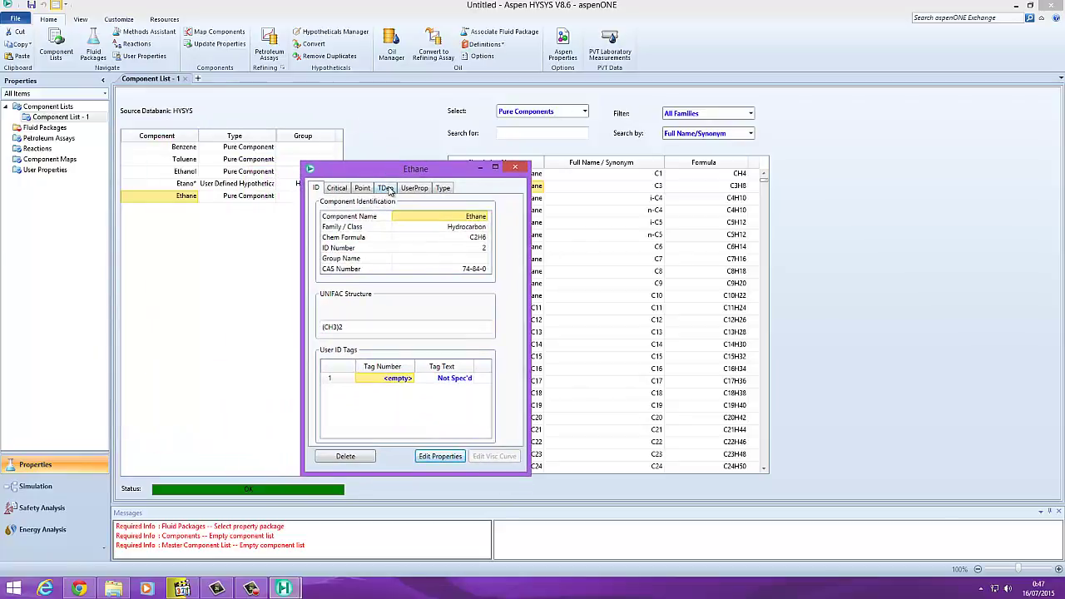
left_click(335, 189)
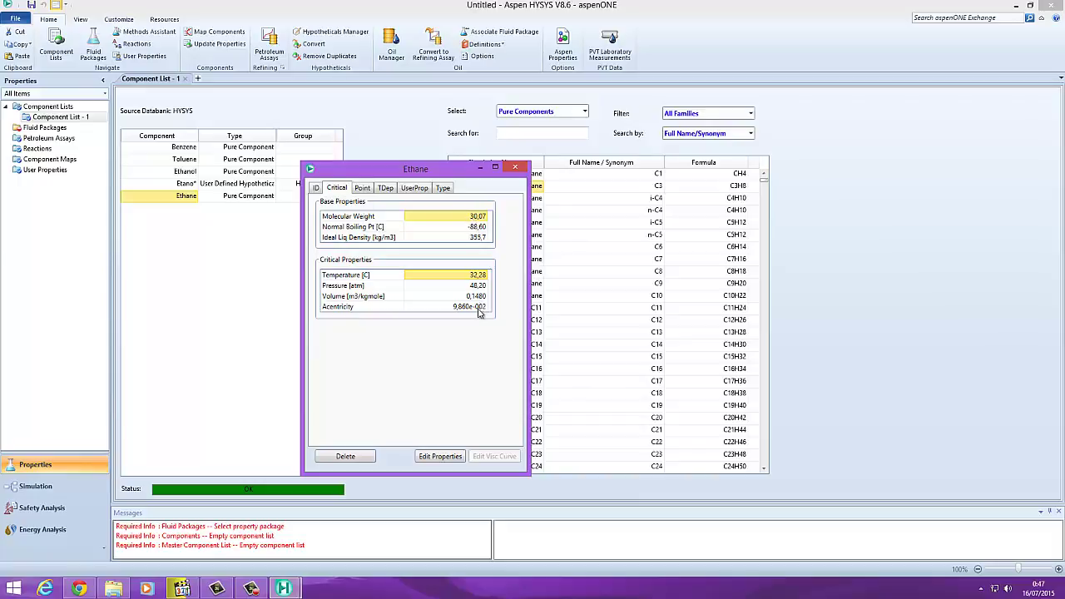
left_click(474, 229)
left_click(474, 237)
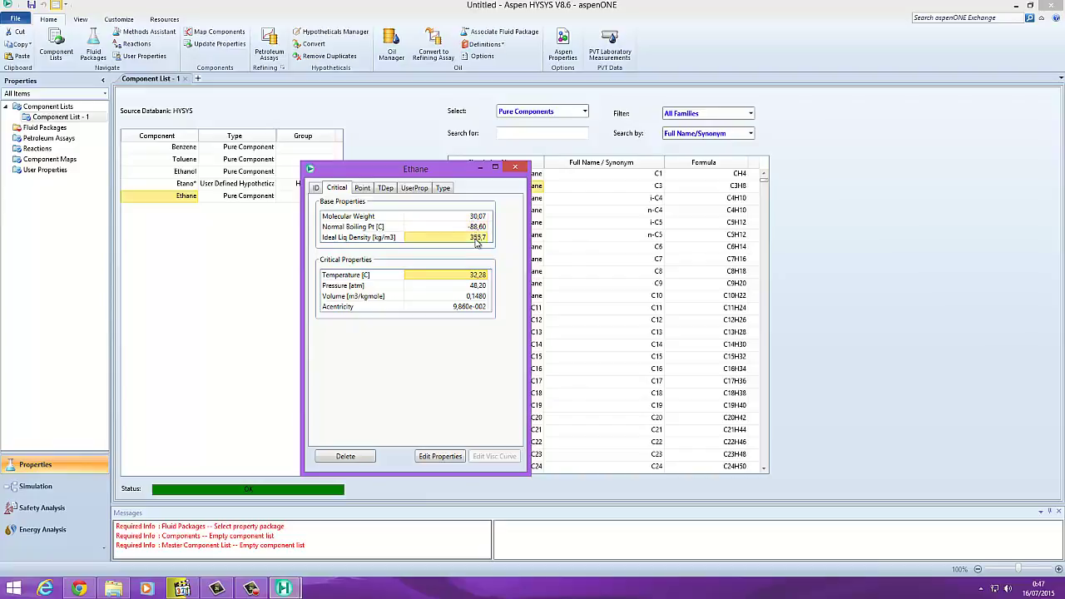
left_click(460, 227)
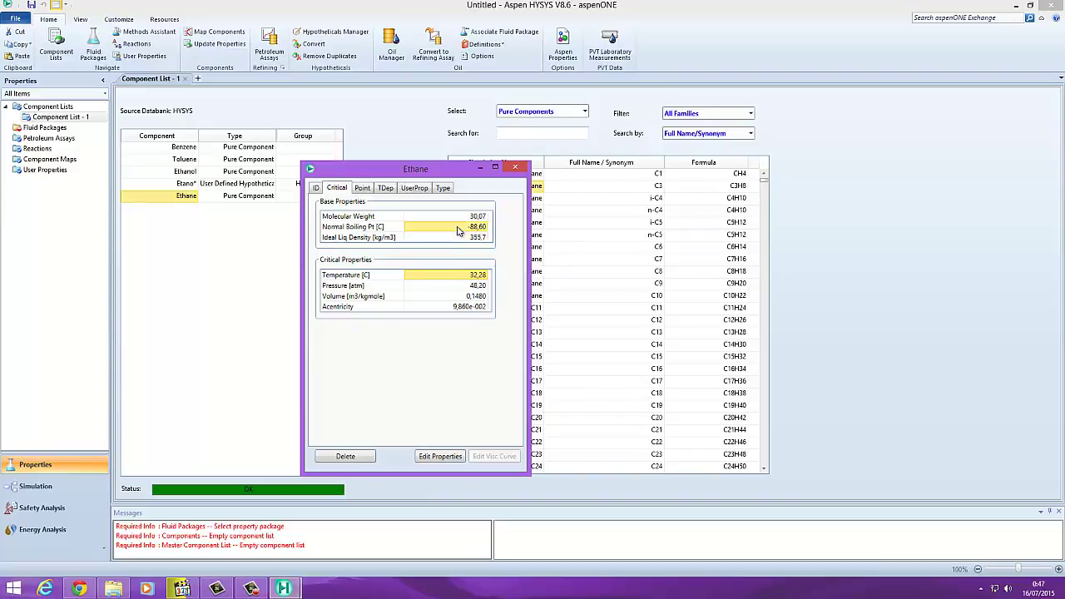
- Open the hypothetical component Etano from the component list and place its property window beside Ethane's
left_click(465, 217)
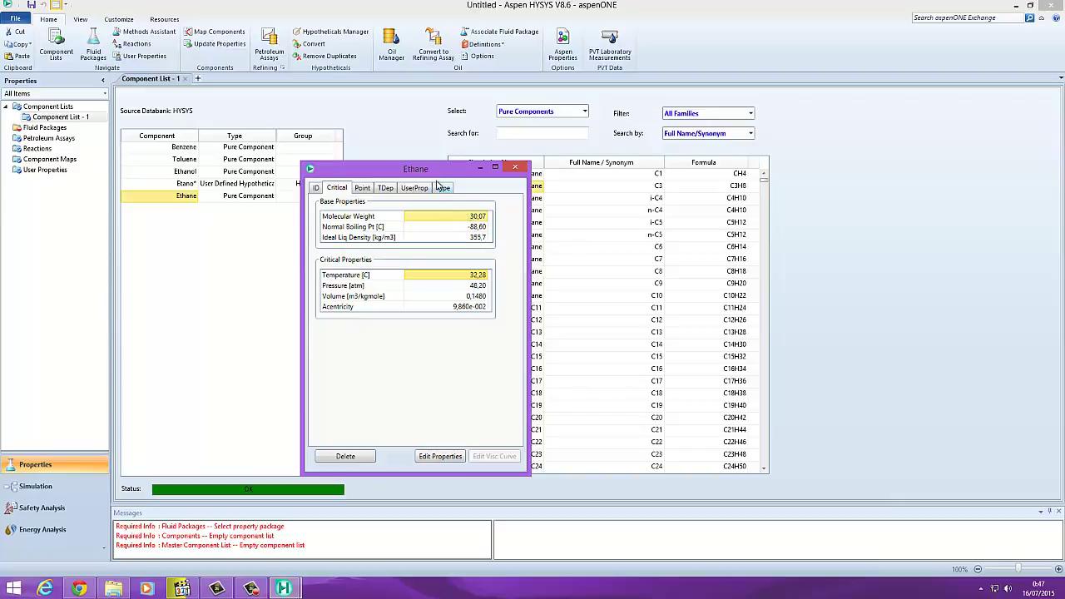
left_click_drag(415, 172, 455, 129)
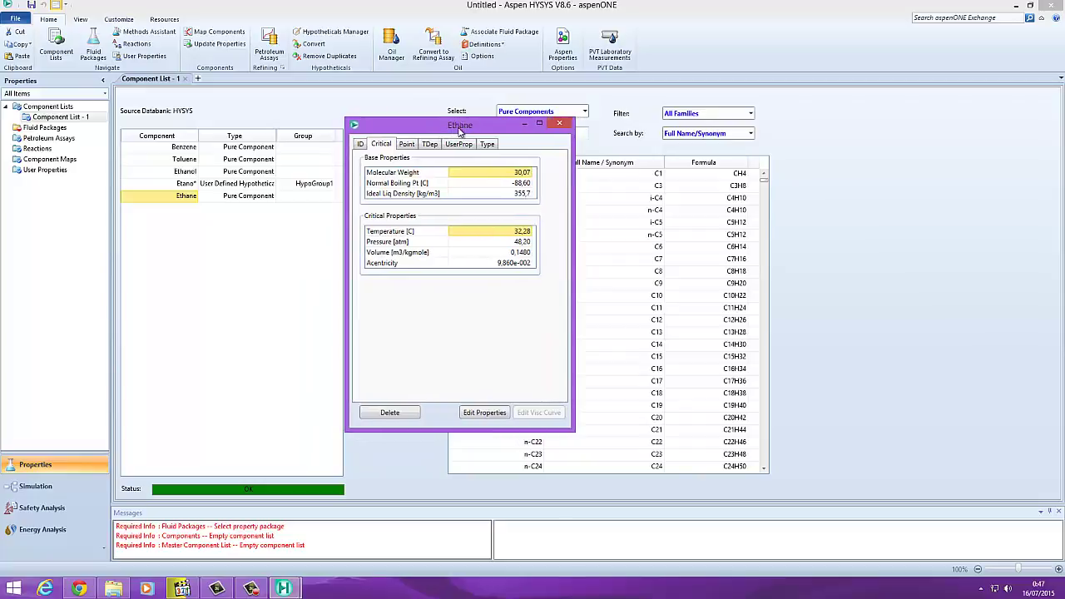
left_click(190, 186)
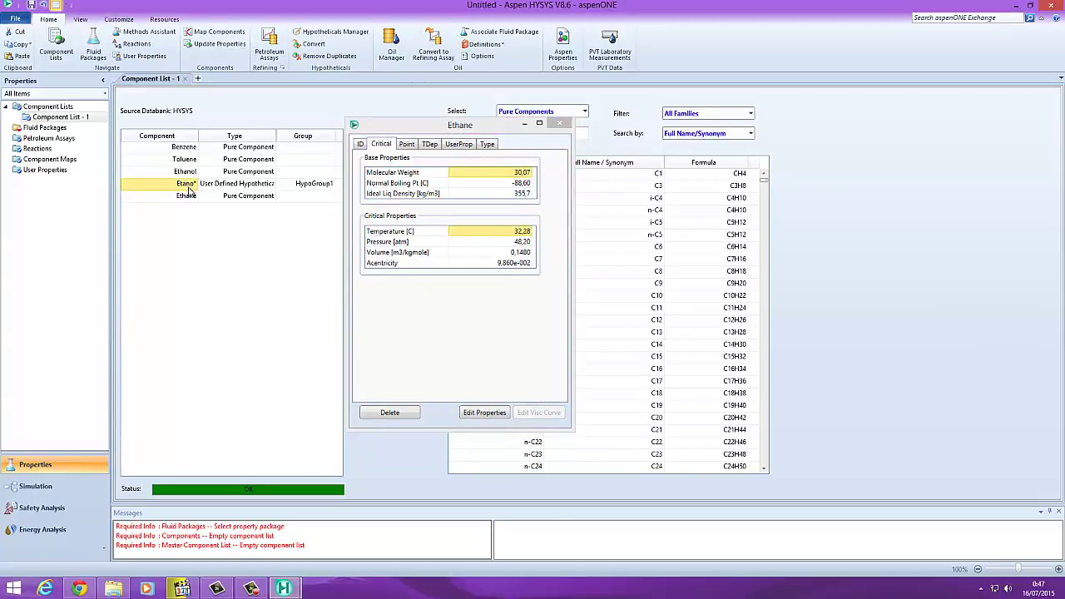
double_click(186, 185)
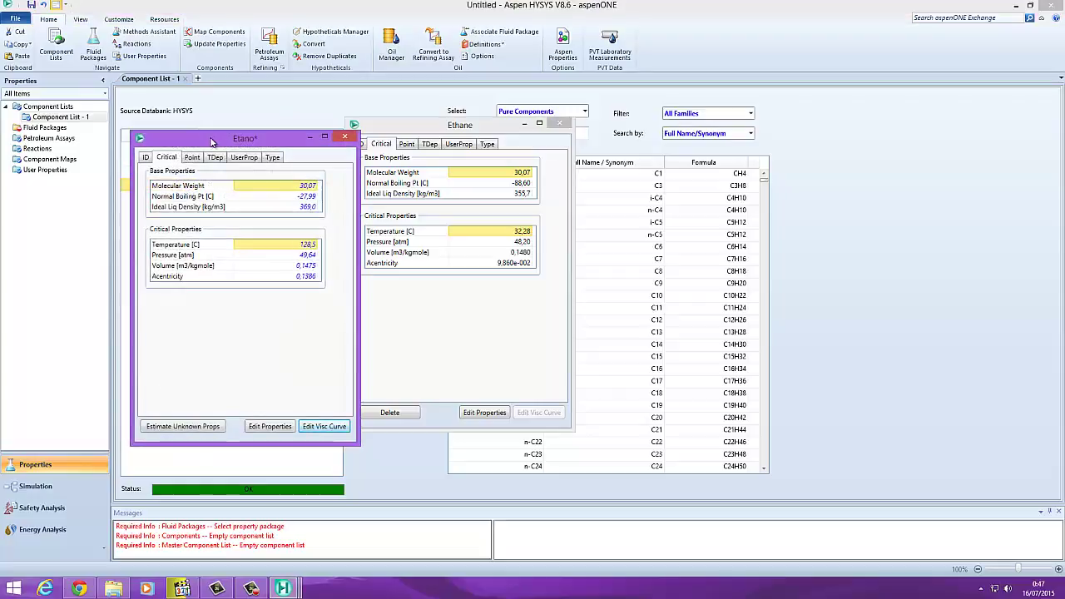
left_click_drag(205, 143, 650, 131)
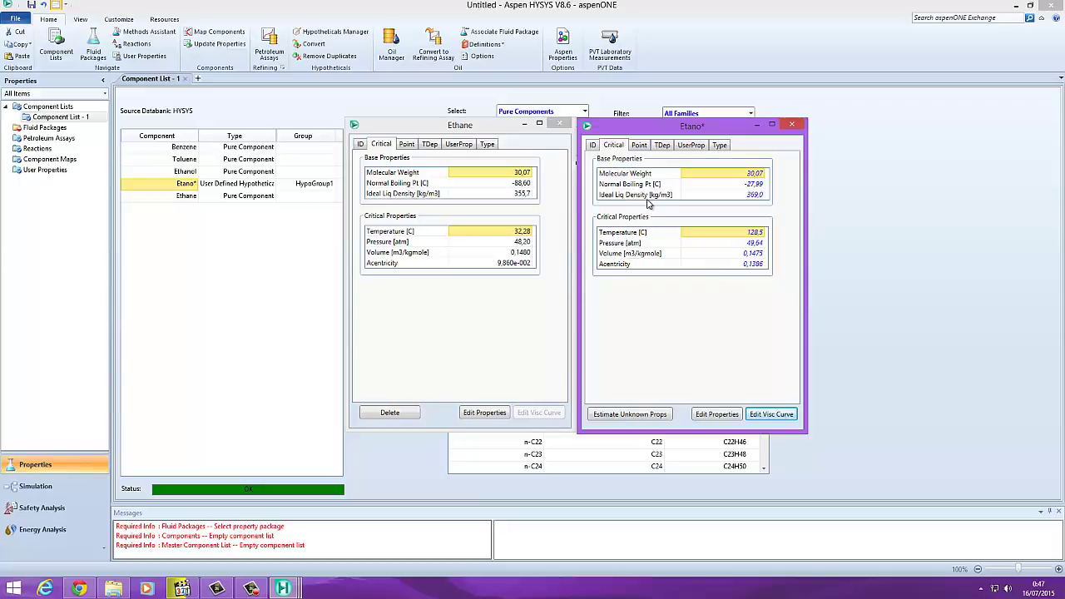
- Compare the normal boiling point and ideal liquid density of Ethane with those of Etano
left_click(518, 185)
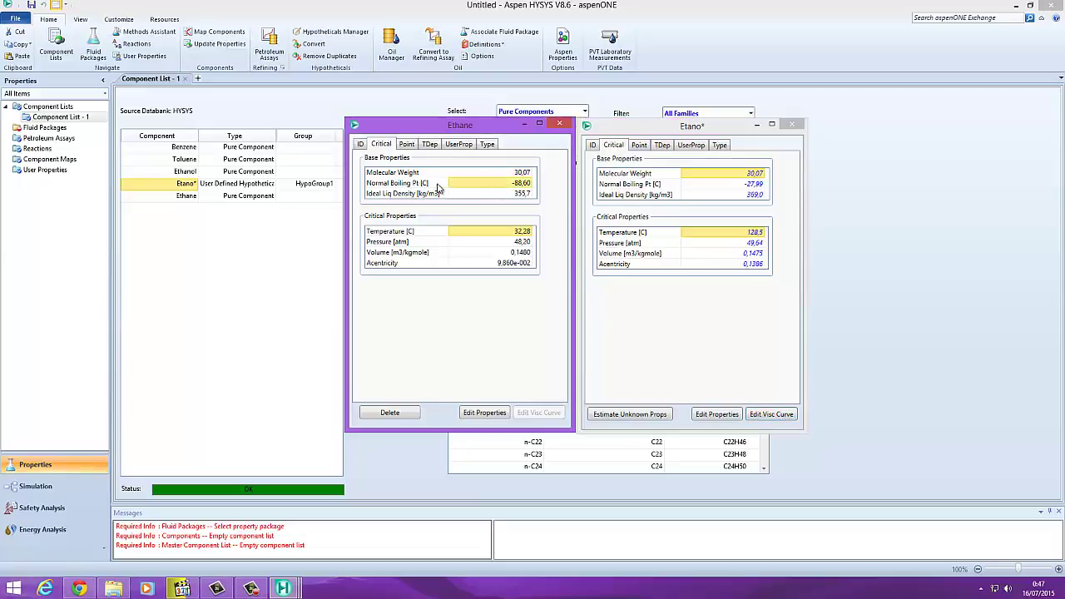
left_click(716, 188)
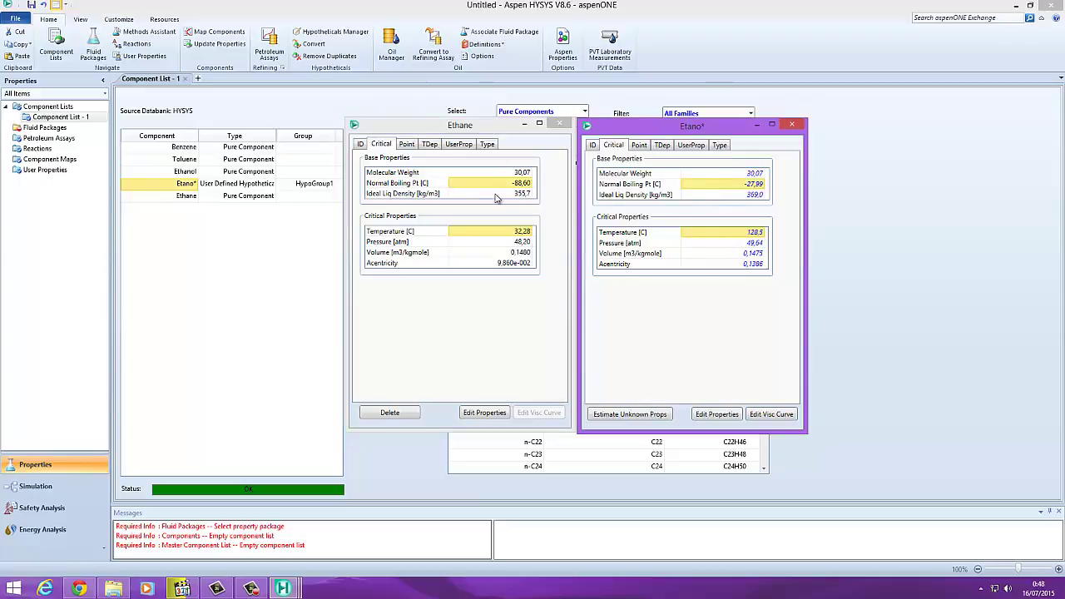
left_click(495, 195)
left_click(724, 195)
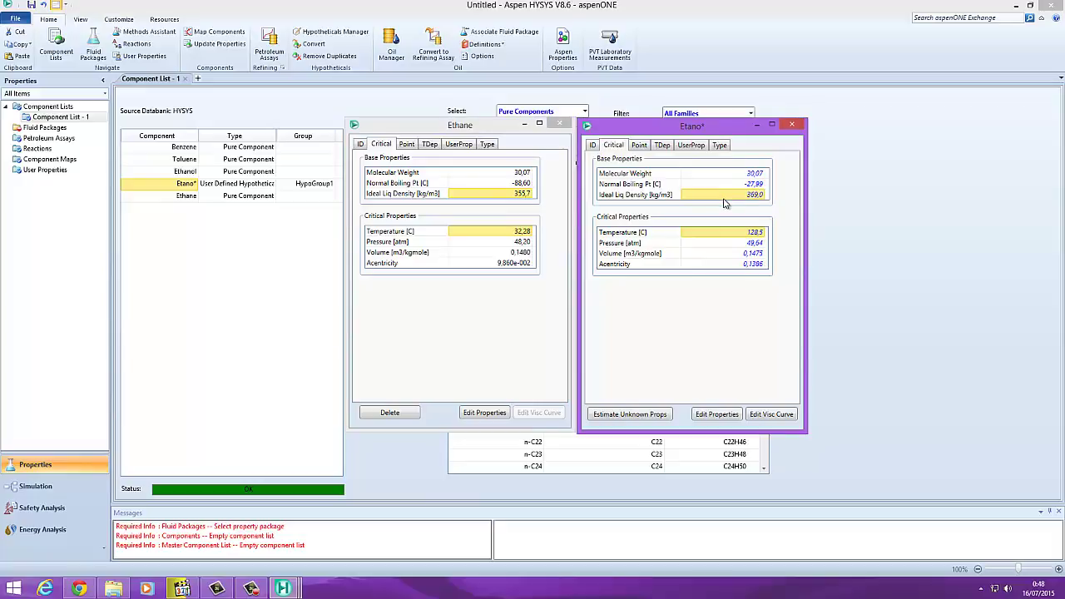
- Compare the critical pressure, temperature, volume and acentricity of Ethane and Etano side by side
left_click(485, 242)
left_click(732, 242)
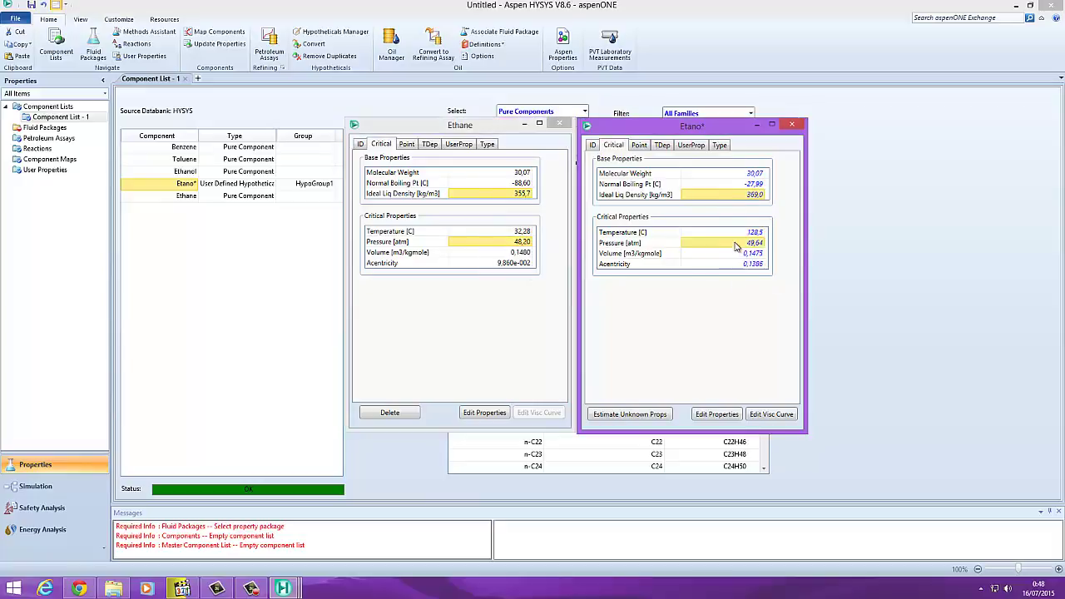
left_click(488, 234)
left_click(744, 237)
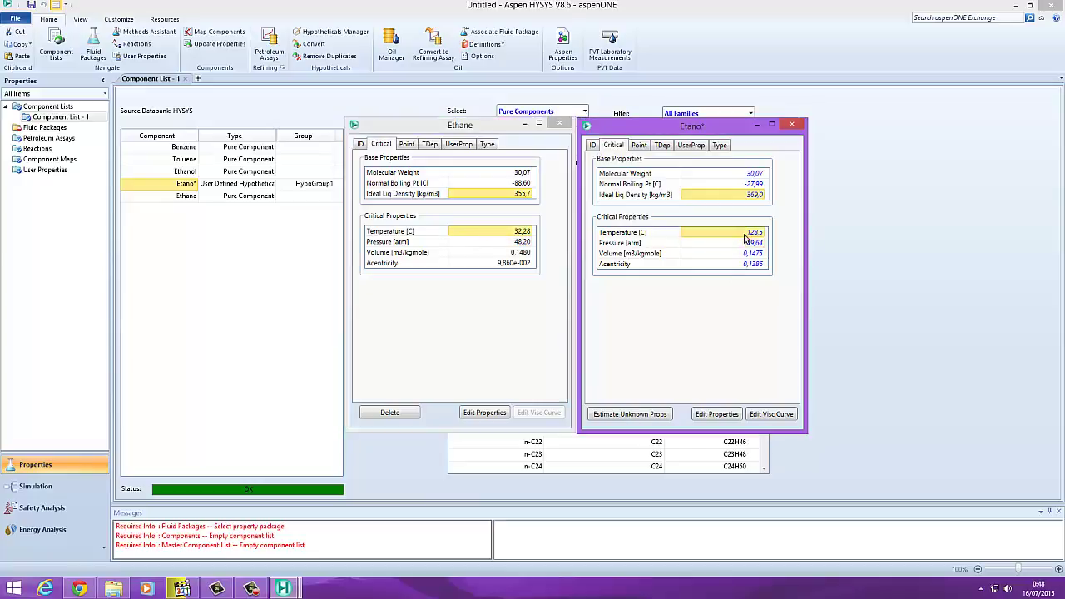
left_click(657, 255)
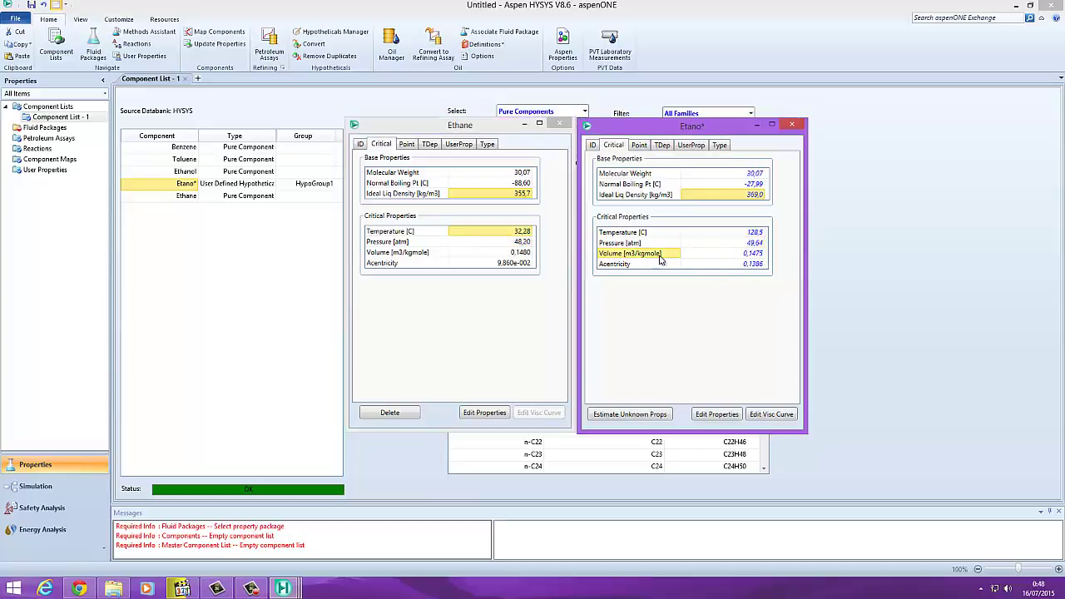
left_click(720, 259)
left_click(525, 253)
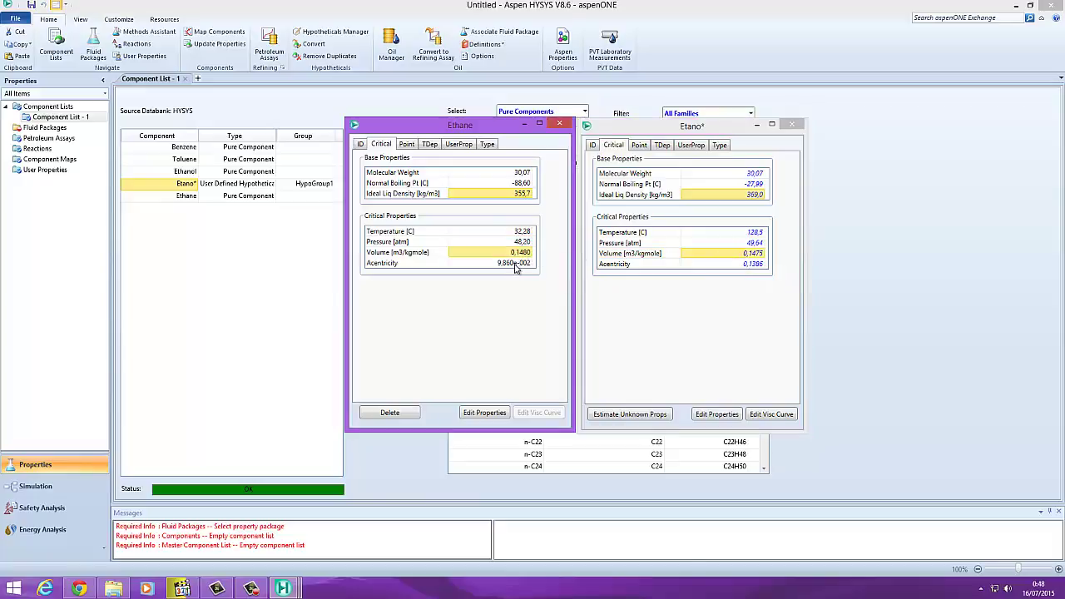
key("Down")
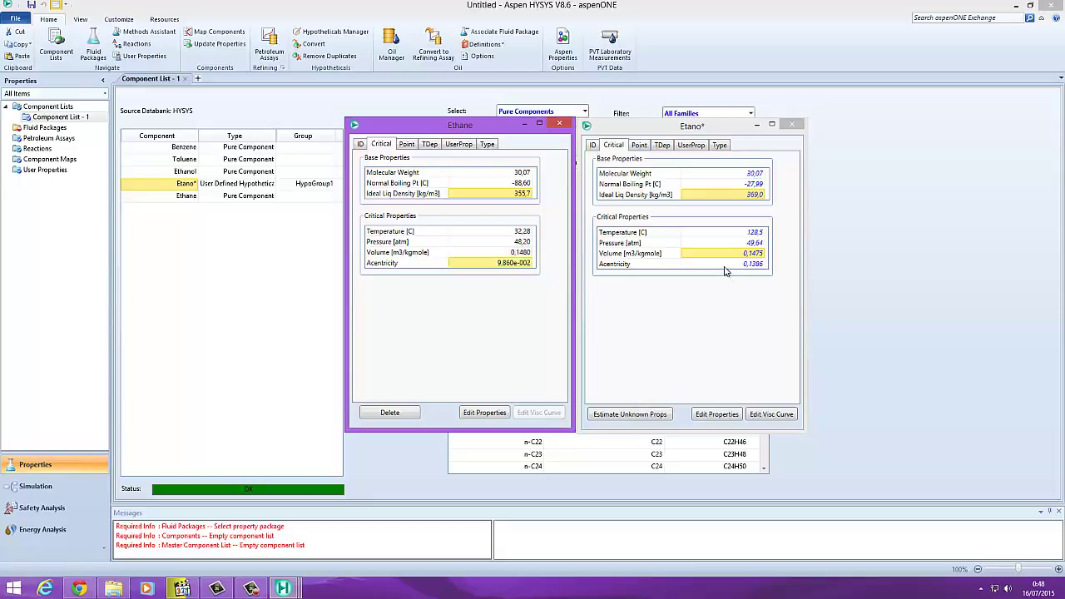
left_click(723, 268)
left_click(724, 269)
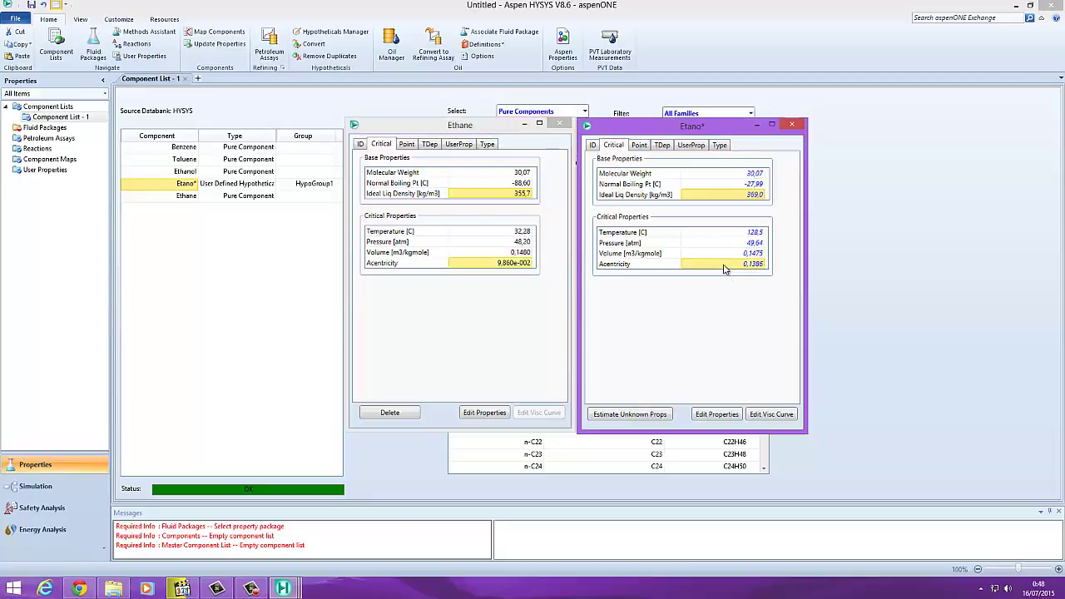
- Compare the additional point properties of Ethane and Etano, and close both property windows
left_click(406, 145)
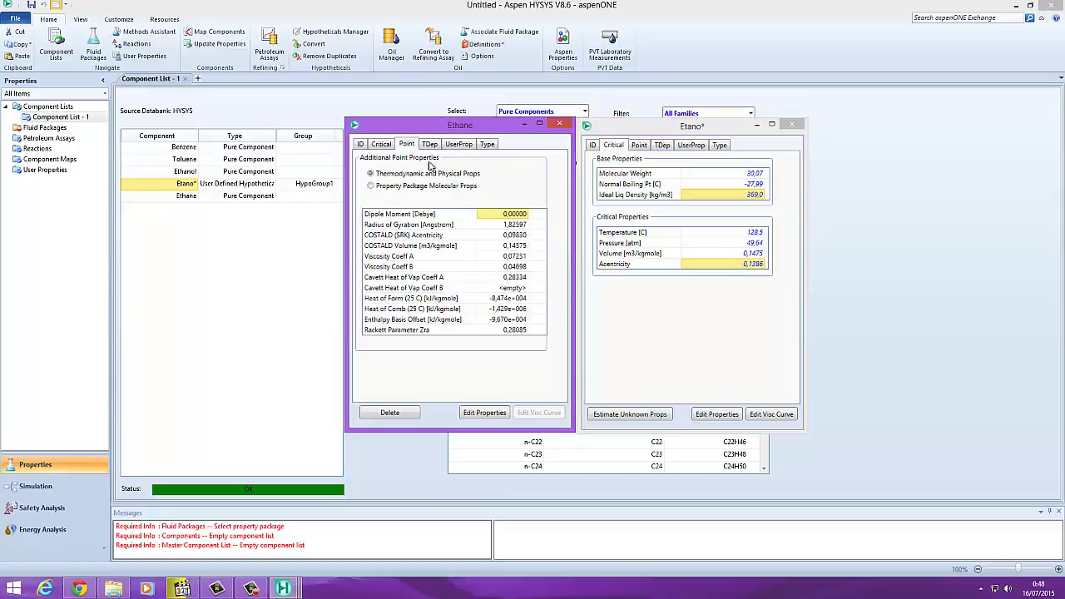
left_click(641, 145)
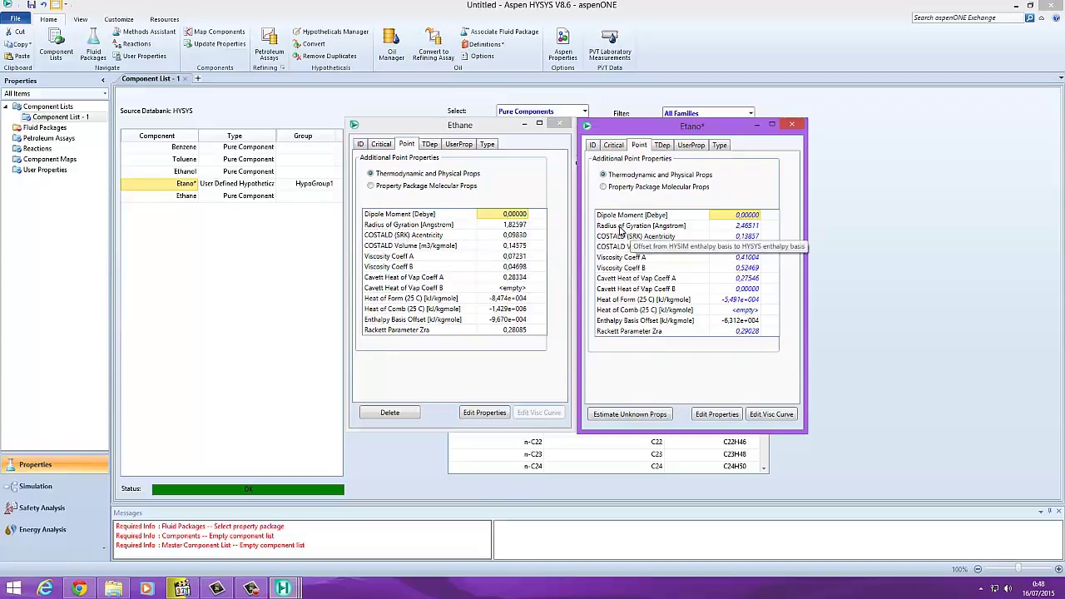
left_click(791, 126)
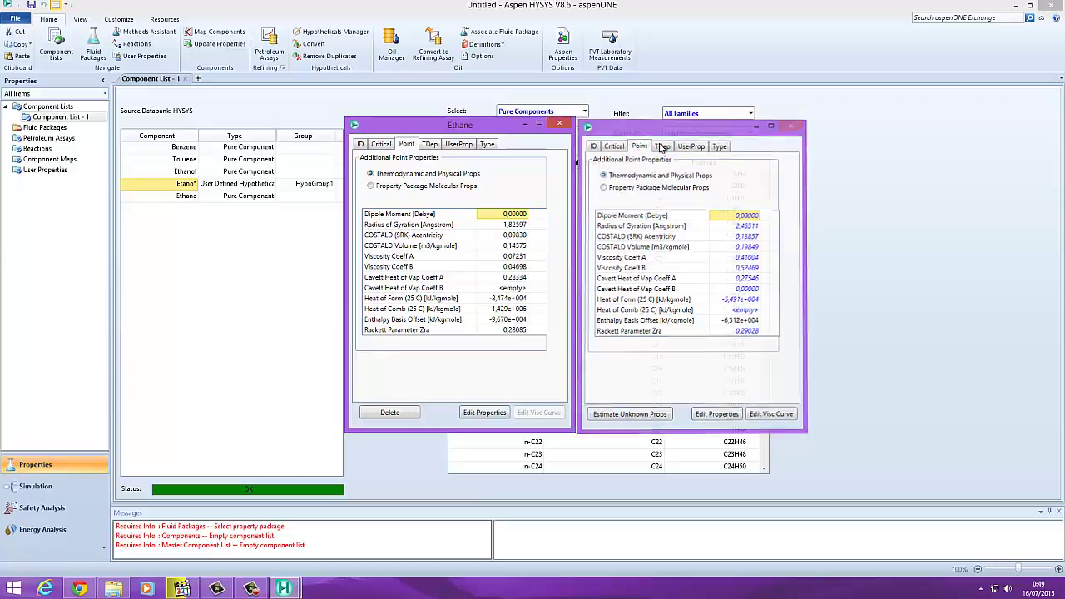
left_click(559, 124)
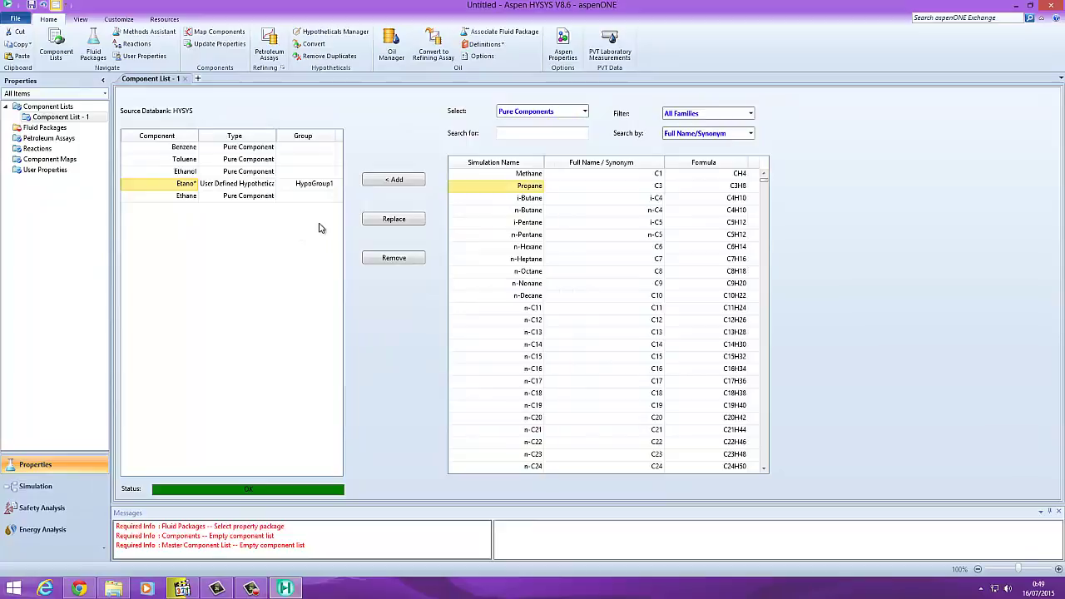
- Switch the component source to Hypothetical with the Create and Edit Hypos method and create a new hypo in HypoGroup1
left_click(584, 112)
left_click(509, 140)
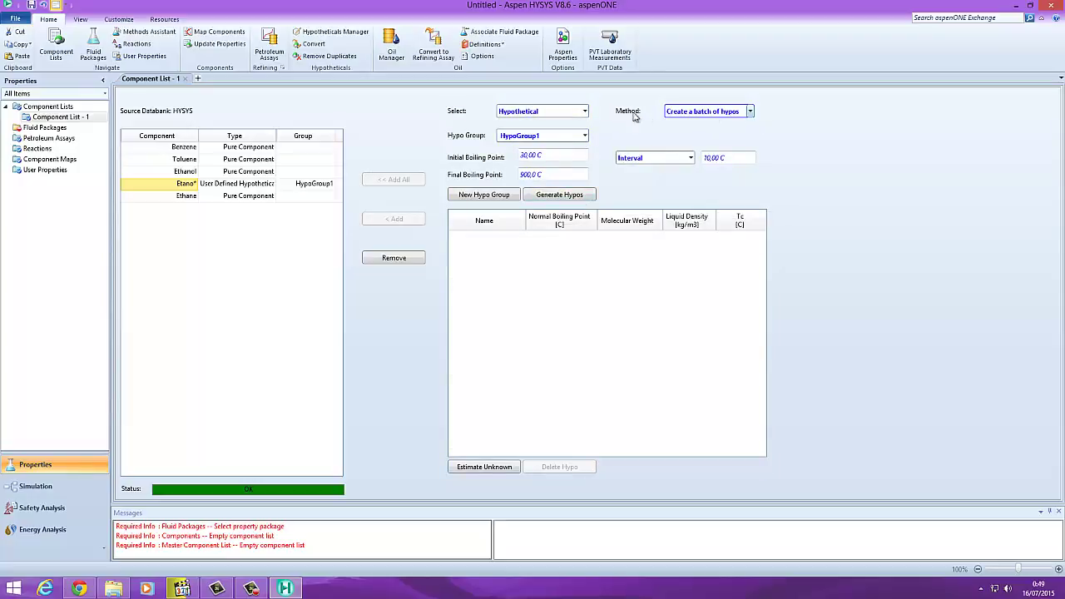
left_click(749, 111)
left_click(711, 127)
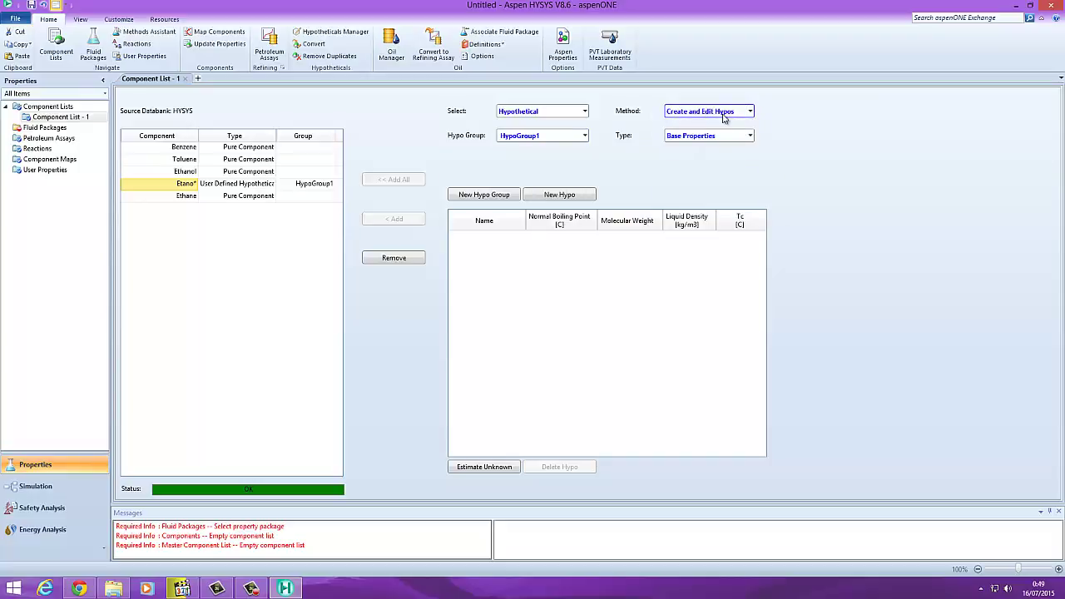
left_click(561, 196)
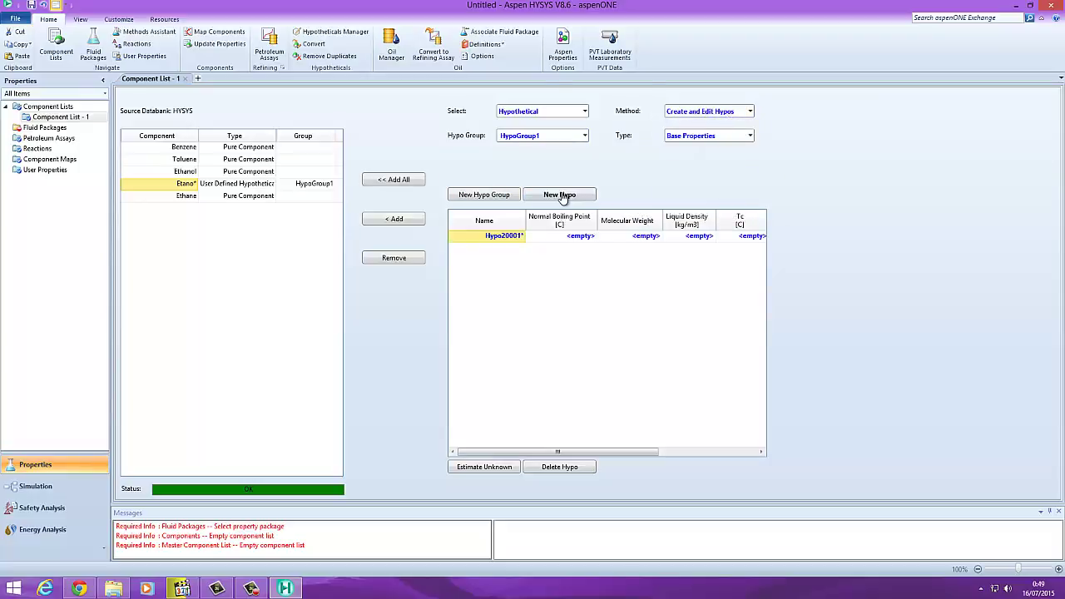
- Open the new hypo's properties and set its normal boiling point to 150 C
double_click(510, 238)
left_click_drag(135, 25, 509, 139)
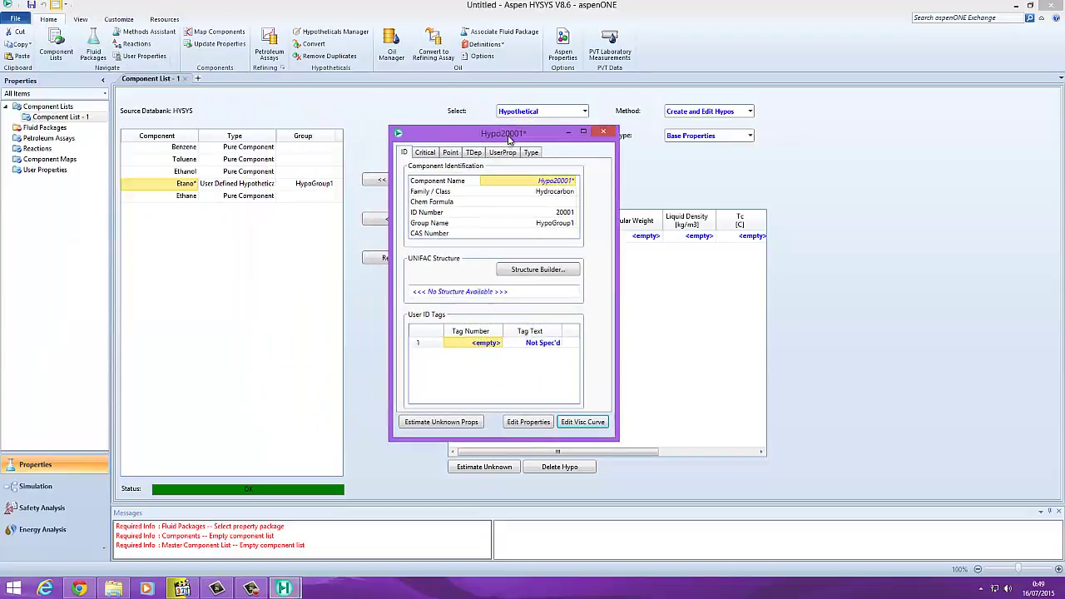
left_click(426, 153)
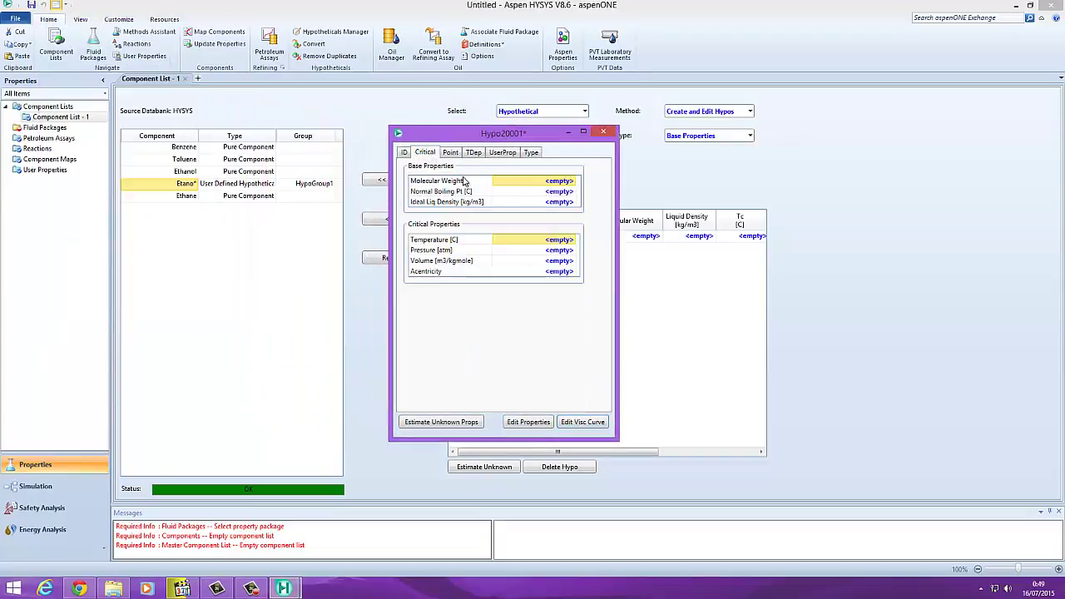
left_click(547, 192)
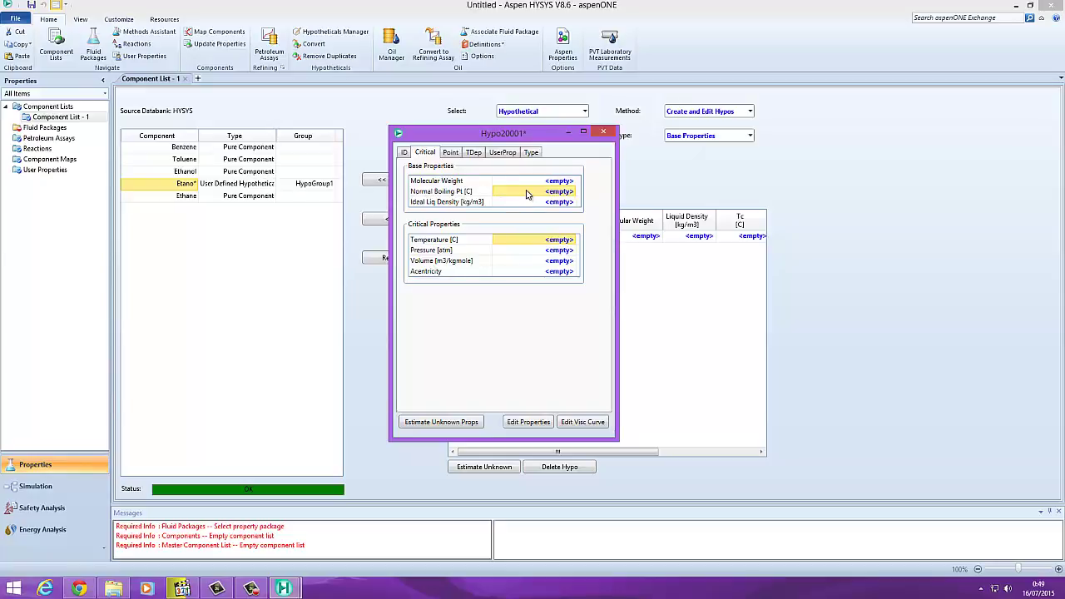
type("150")
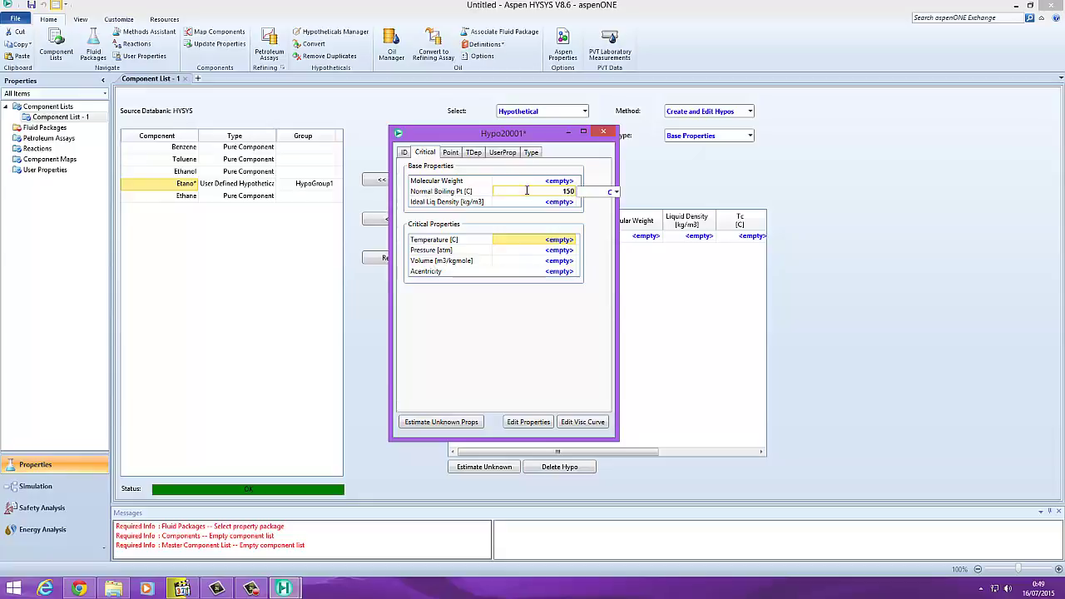
key("Return")
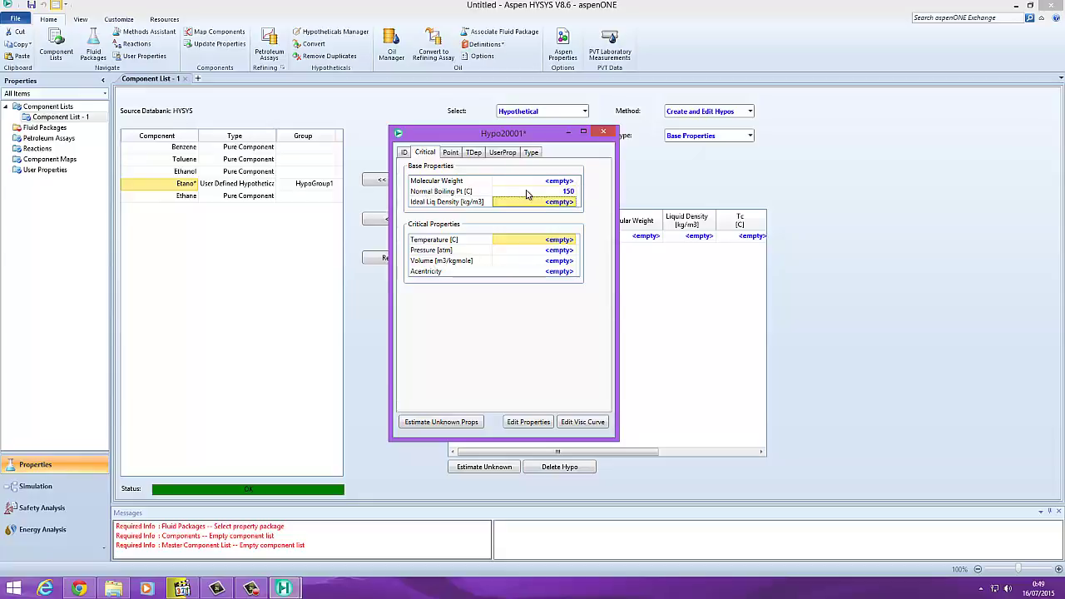
left_click(562, 193)
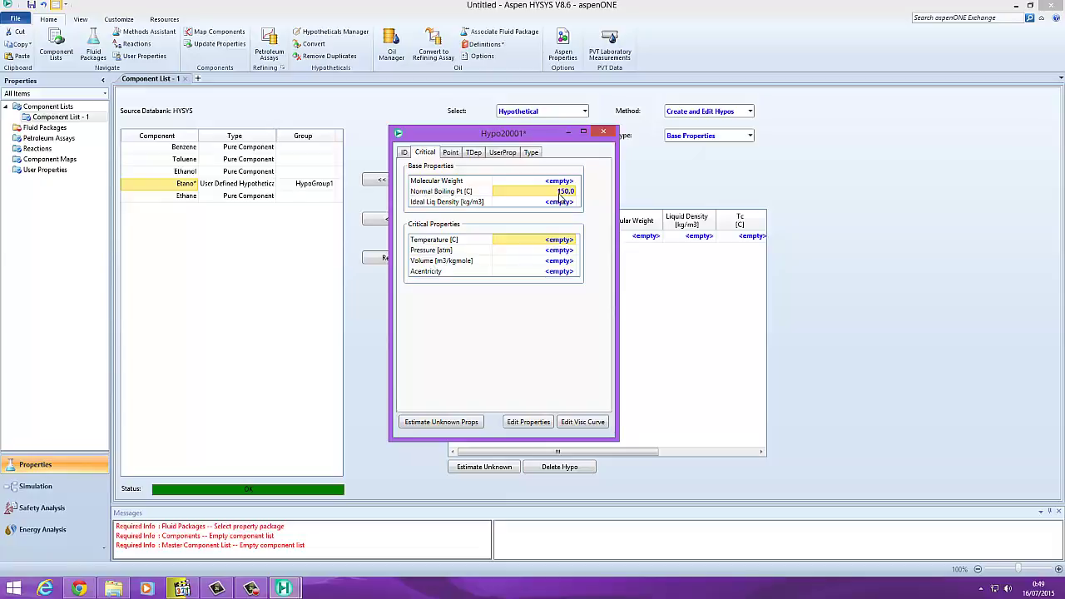
- Estimate the new hypo's unknown properties, review its identification and critical data, and close its property window
left_click(460, 424)
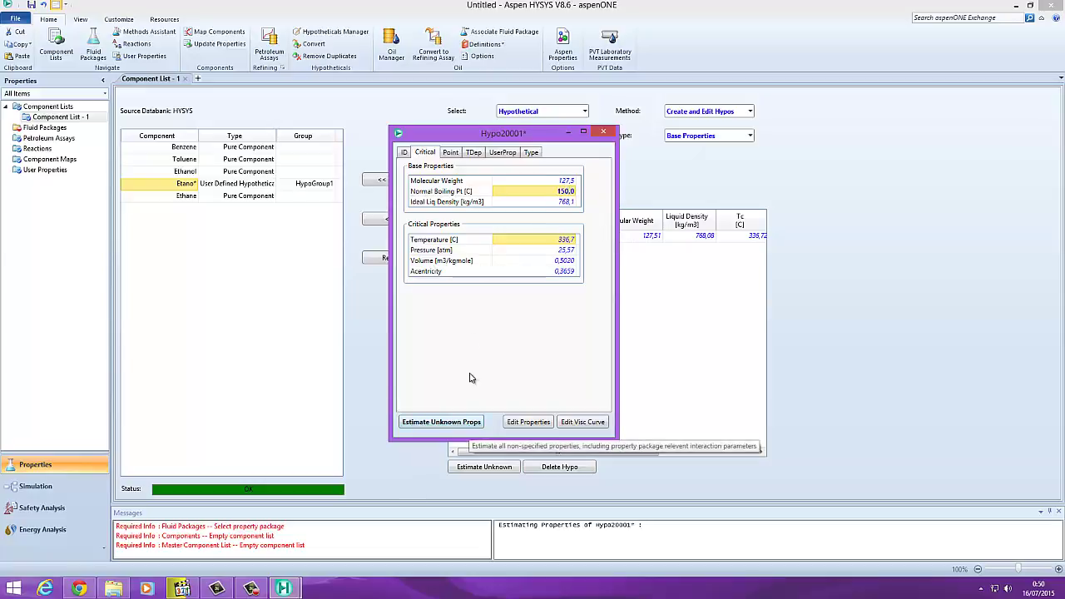
left_click(405, 153)
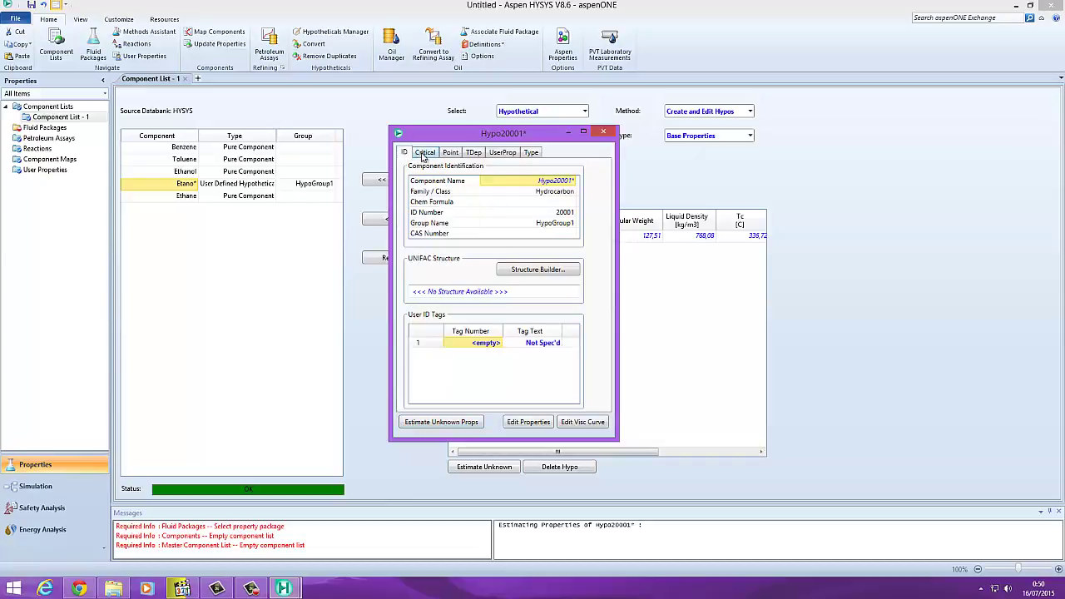
left_click(425, 153)
left_click(567, 182)
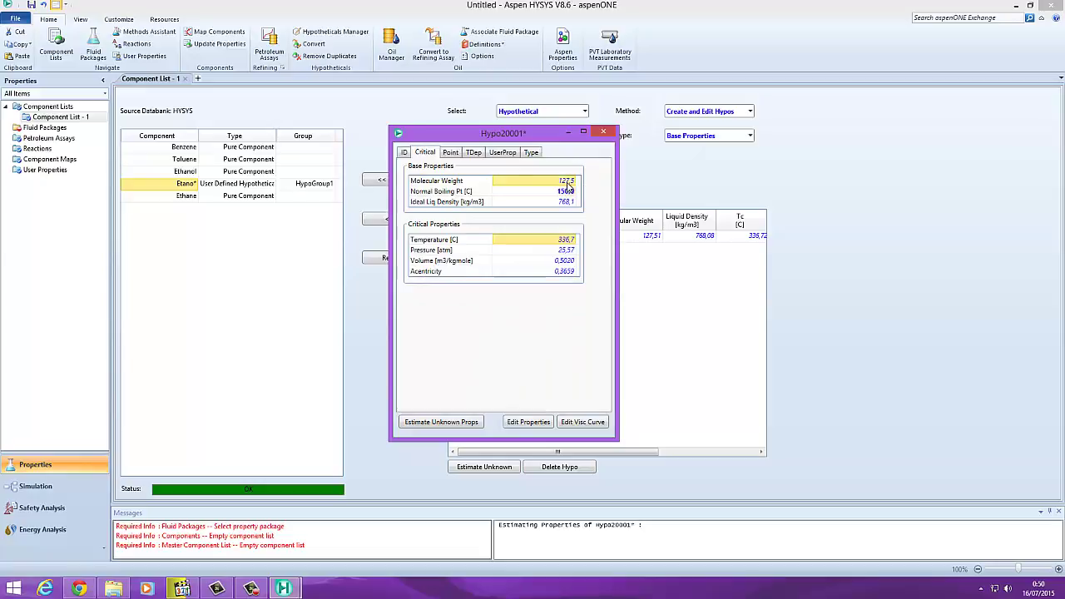
left_click(553, 191)
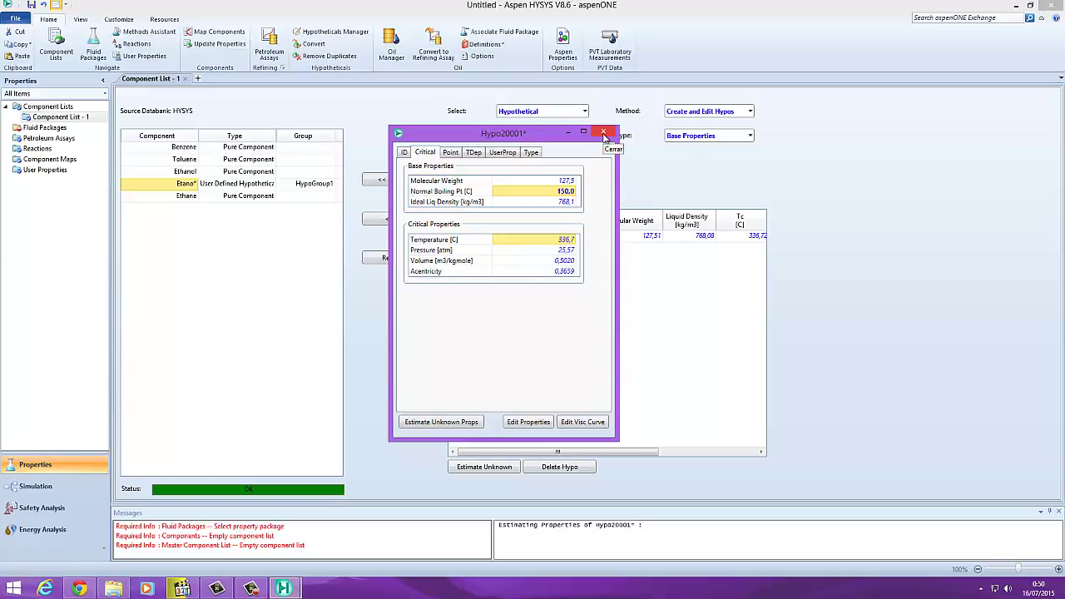
left_click(604, 135)
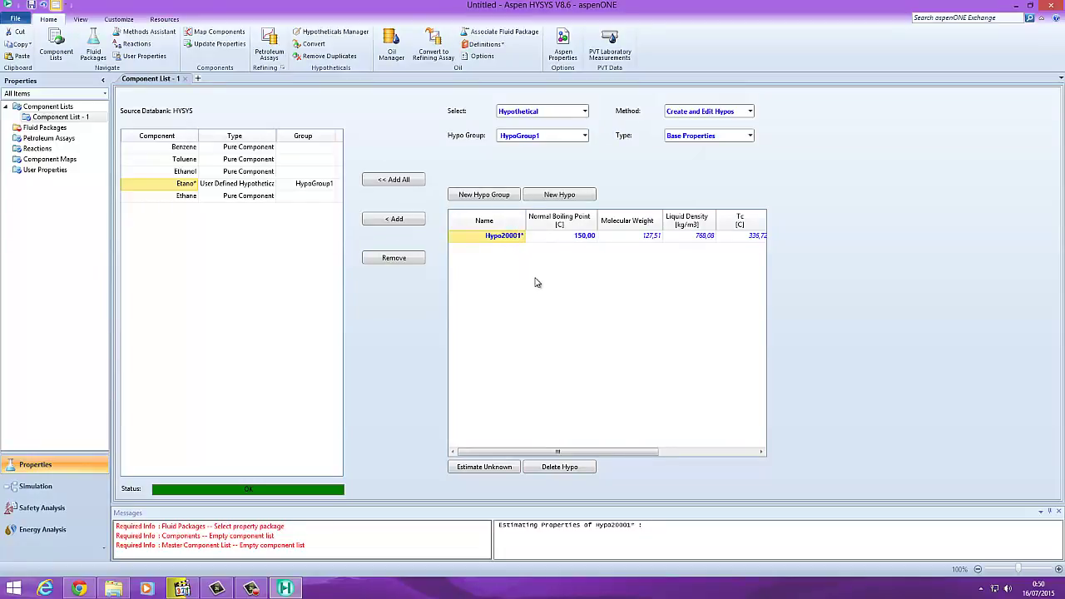
- Switch the component source to Pure Components and remove Ethane and the hypothetical Etano from Component List - 1
left_click(584, 113)
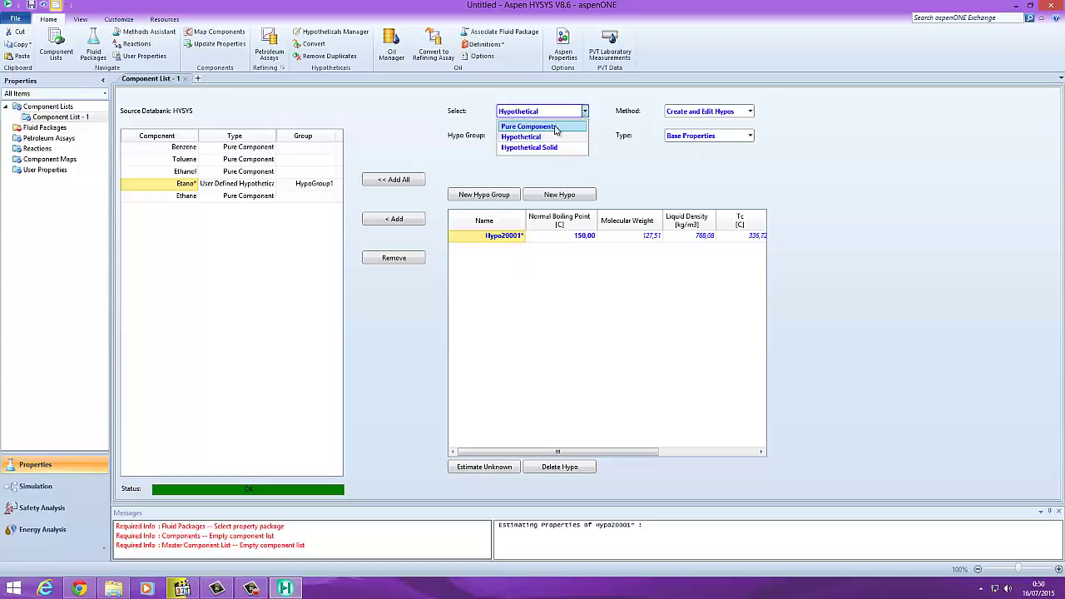
left_click(556, 124)
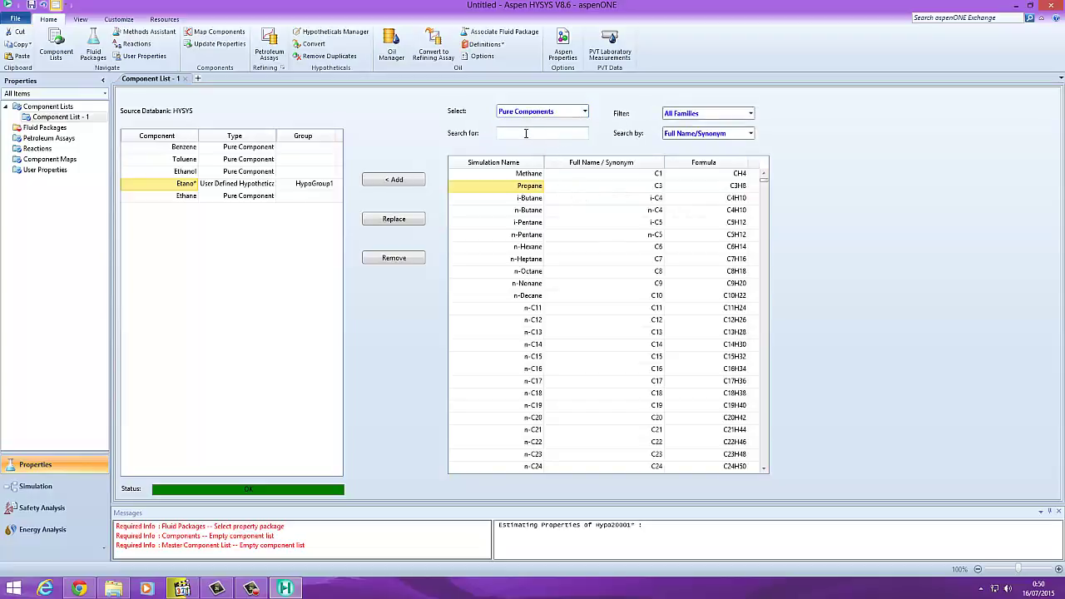
left_click(525, 133)
left_click(185, 197)
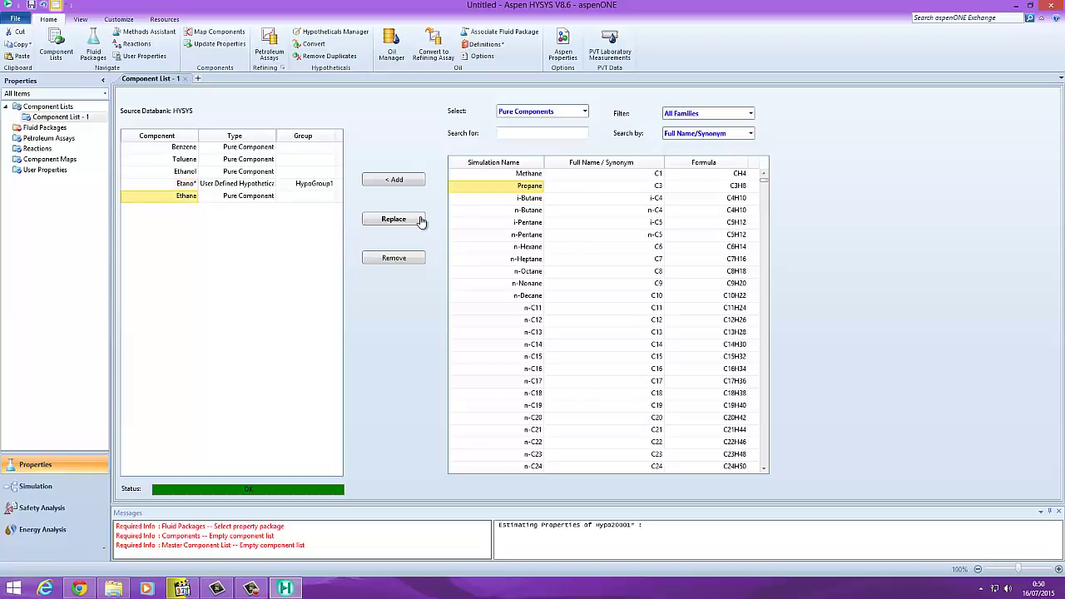
left_click(394, 258)
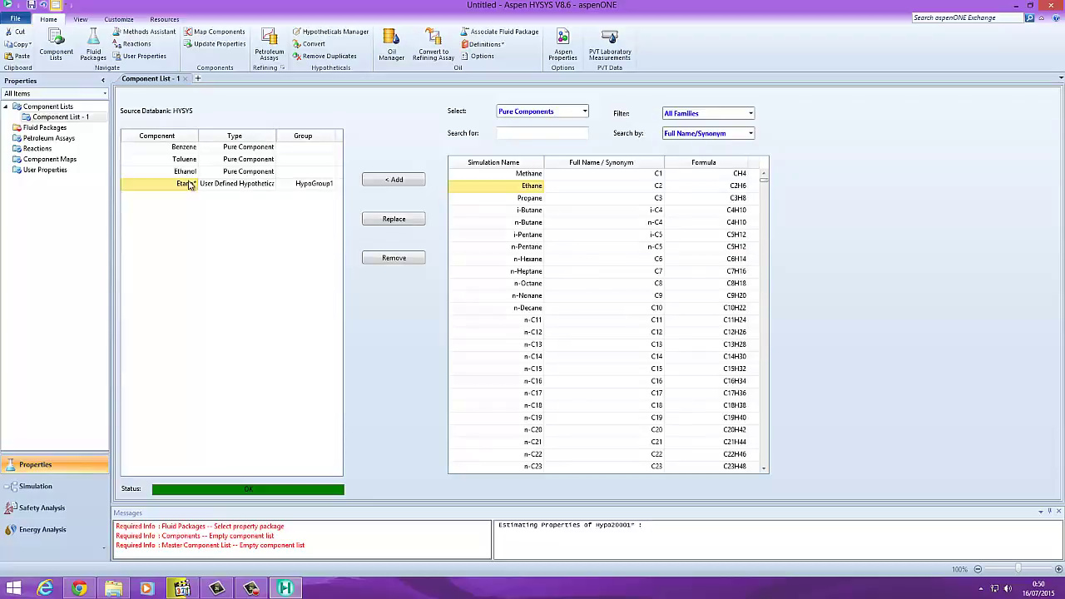
left_click(404, 257)
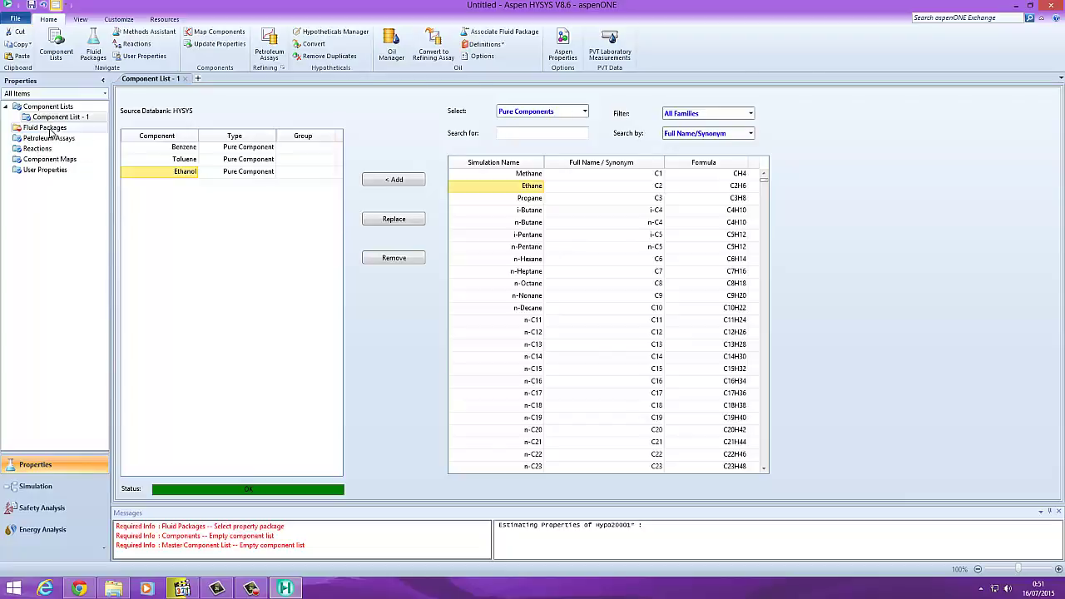
- Add a new fluid package to the case
left_click(51, 130)
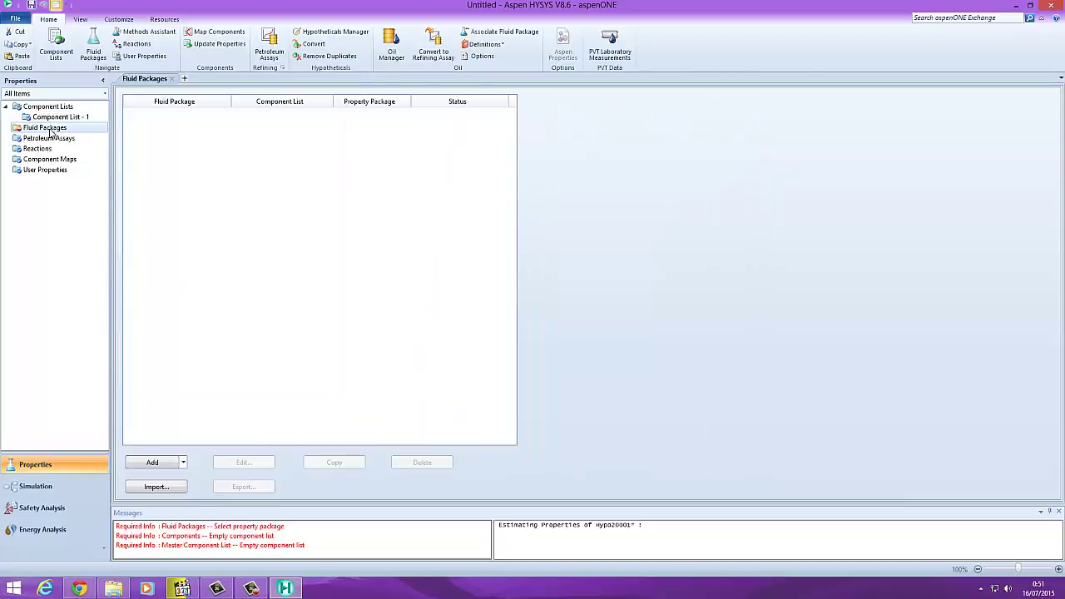
left_click(154, 463)
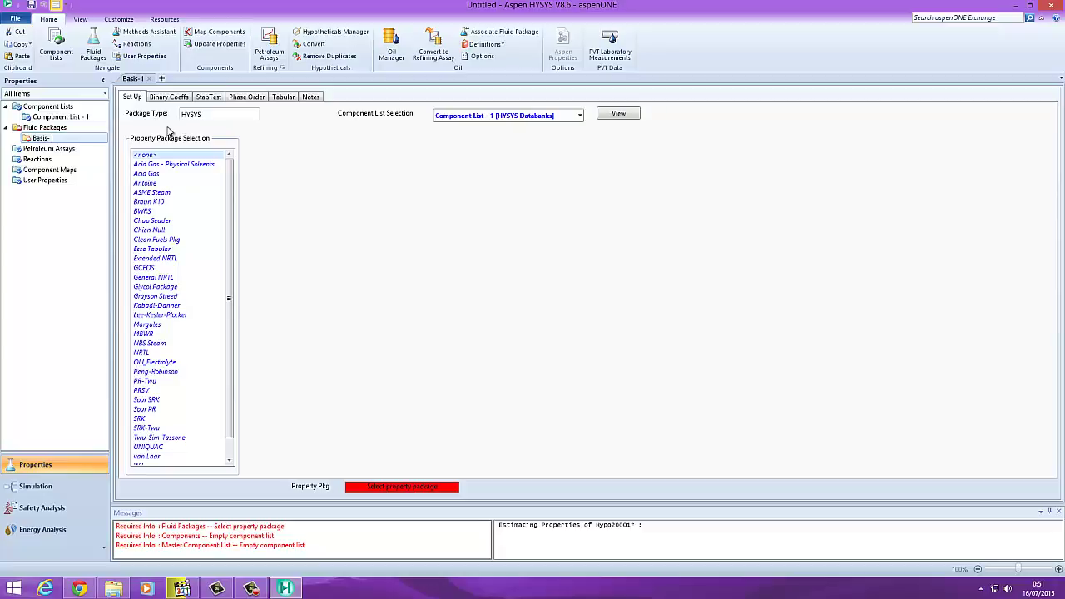
- Review Benzene, Toluene and Ethanol in Component List - 1, and return to the property packages available for Basis-1
double_click(58, 116)
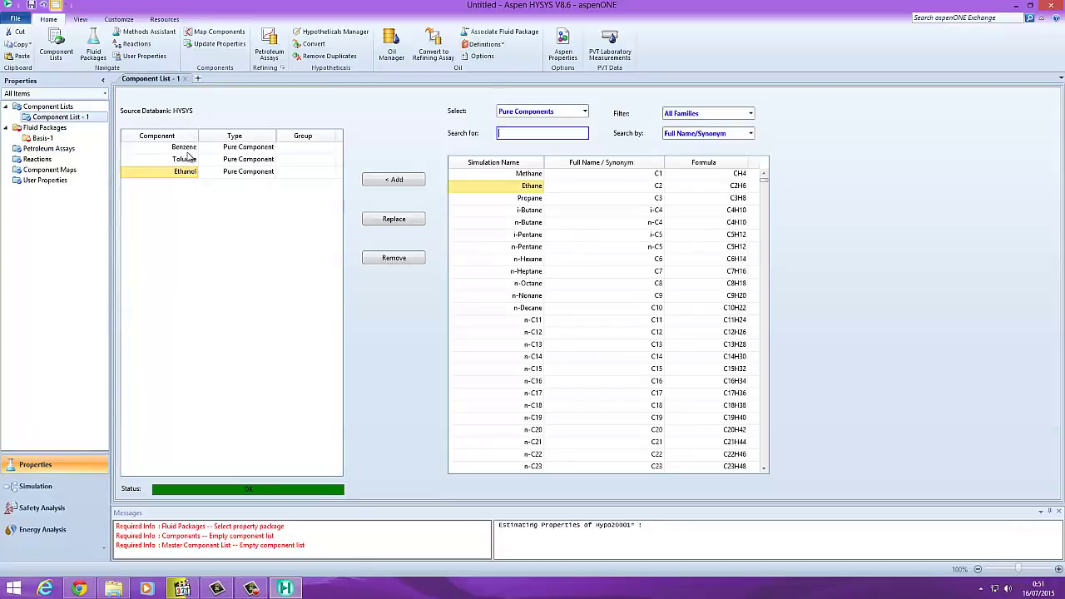
left_click(185, 148)
left_click(185, 158)
left_click(186, 172)
double_click(38, 129)
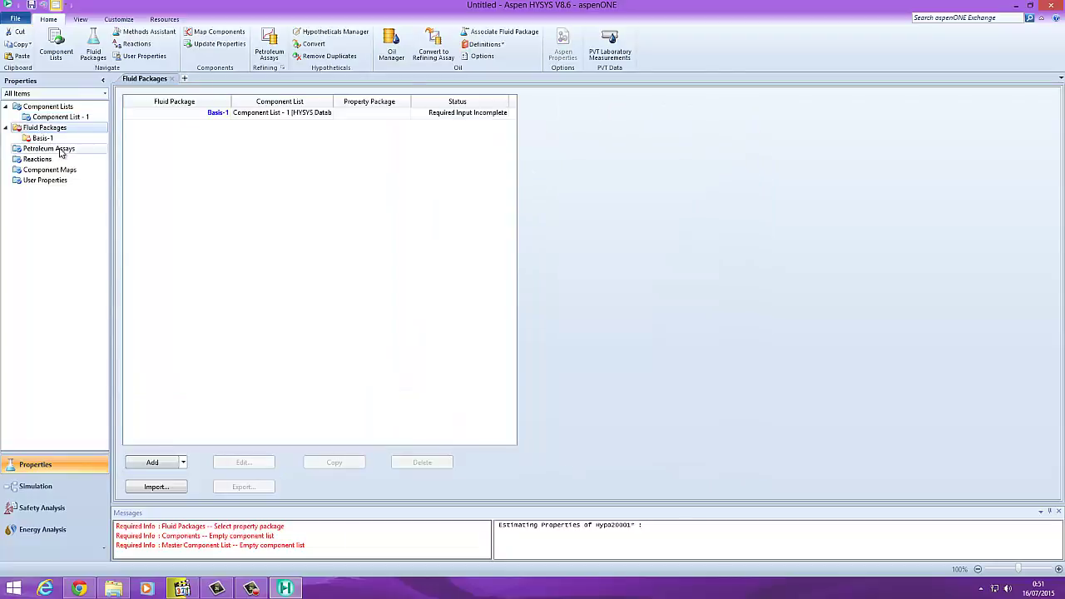
double_click(52, 137)
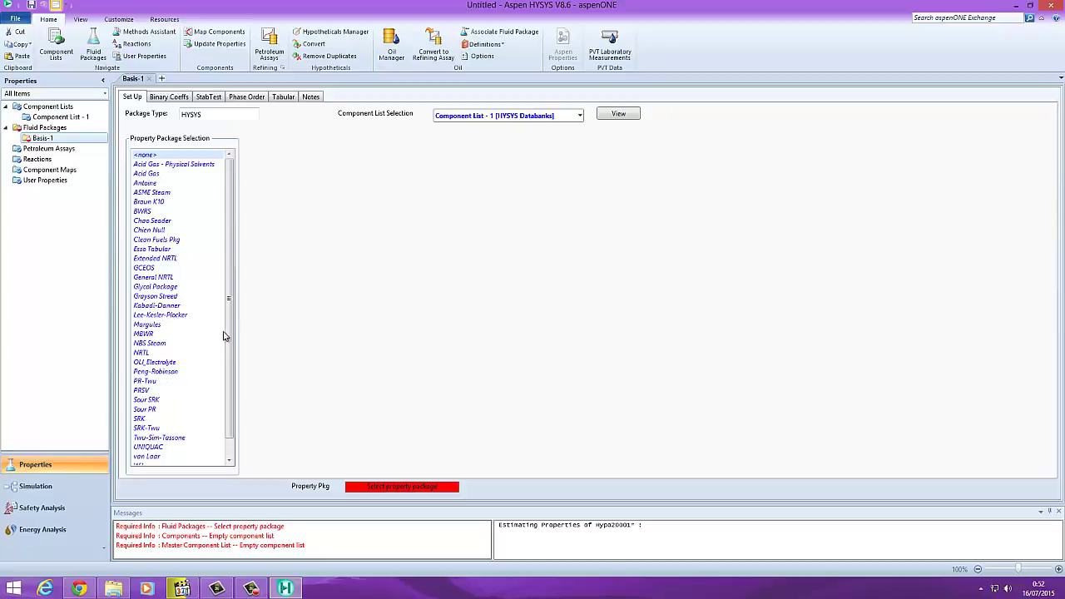
scroll(230, 384, "down", 1)
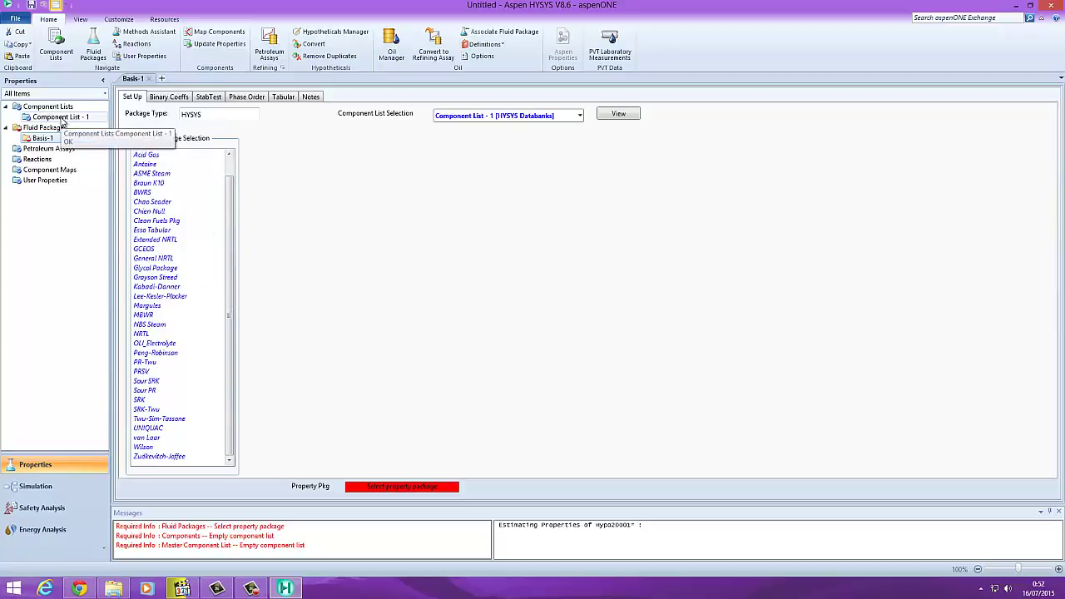
- Switch to File Explorer and open Manual-Basico-Aspen-HYSYS from the Libros del programa folder inside Aspen Hysys on drive E
left_click(116, 589)
left_click(261, 372)
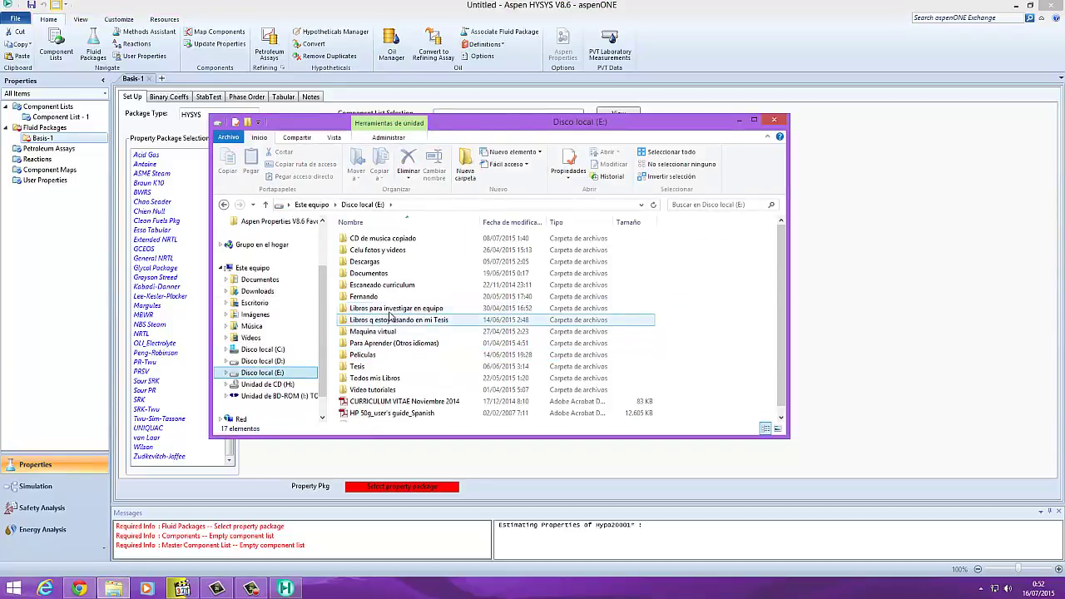
double_click(403, 377)
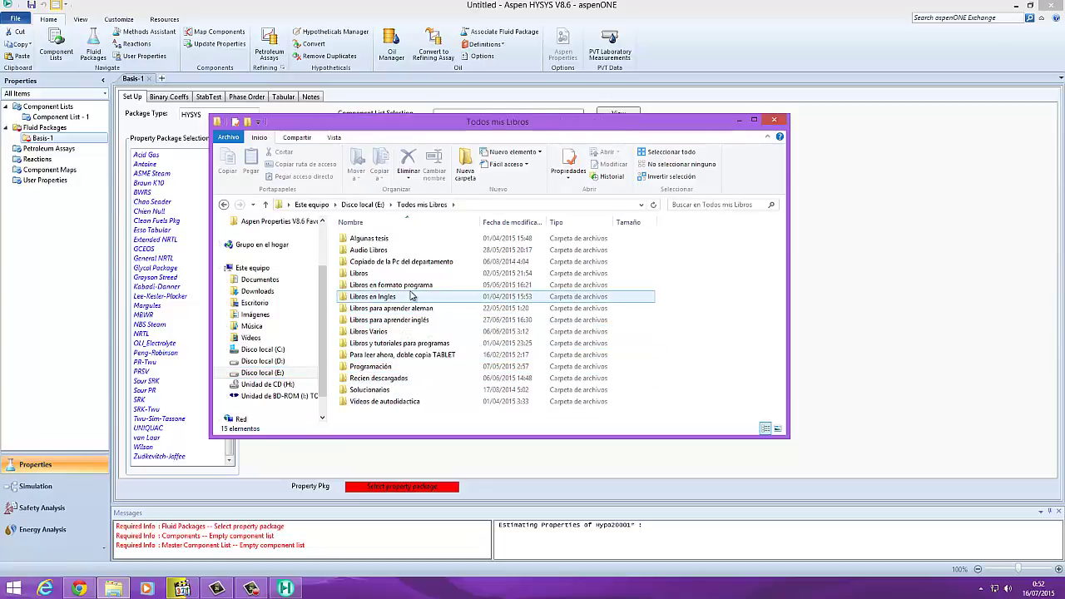
double_click(442, 344)
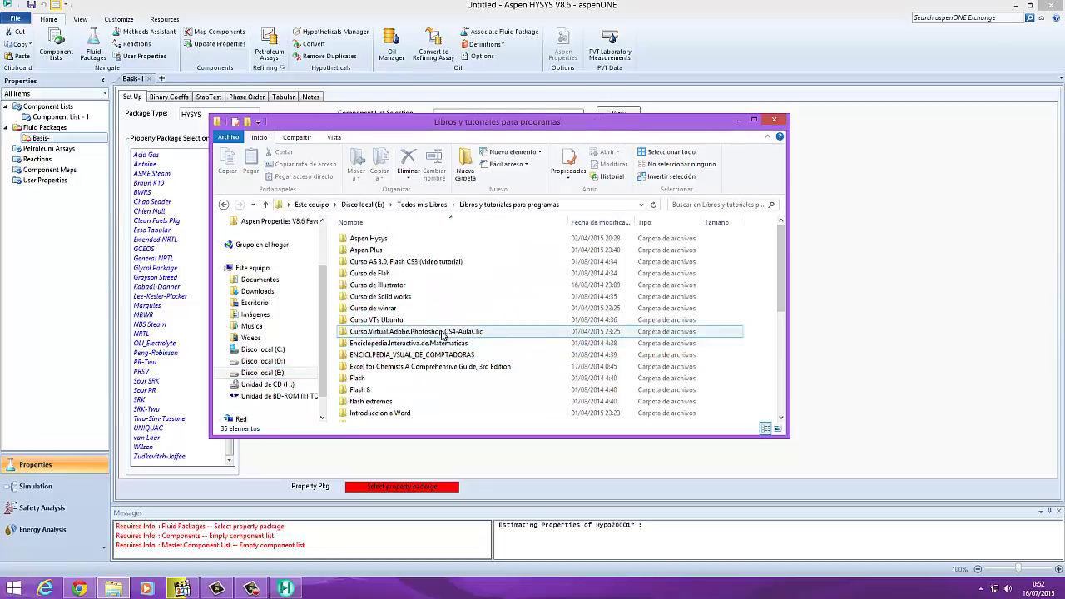
left_click(375, 241)
double_click(375, 241)
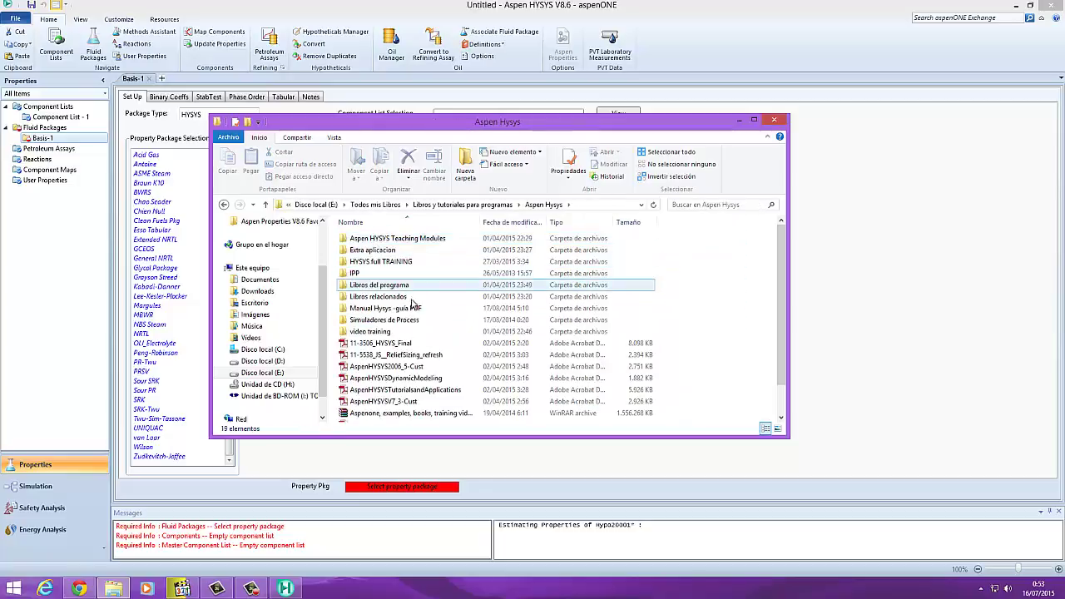
double_click(408, 286)
scroll(466, 331, "down", 2)
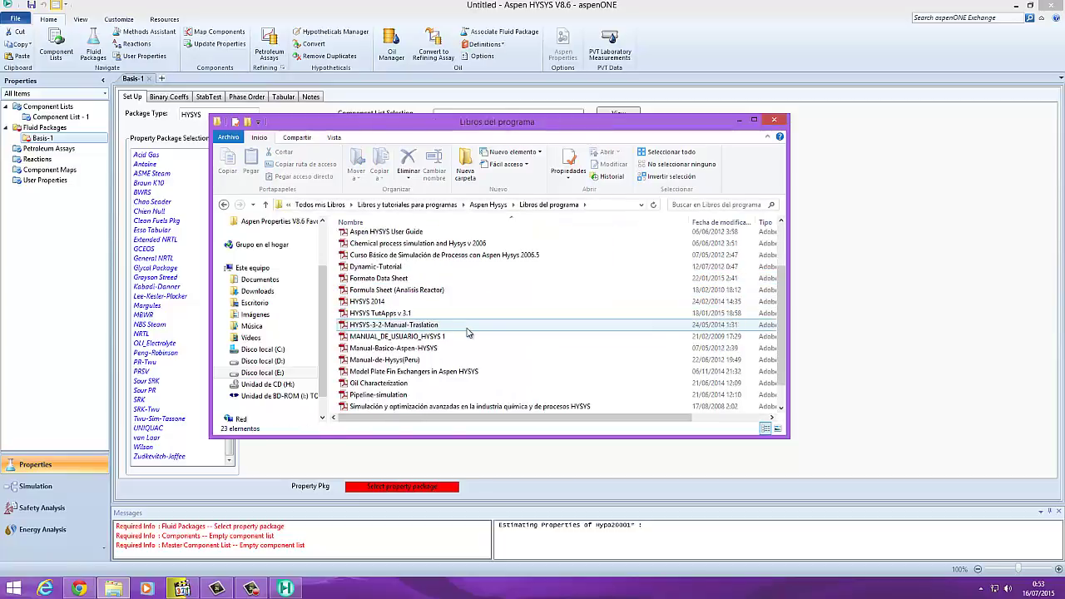
double_click(432, 353)
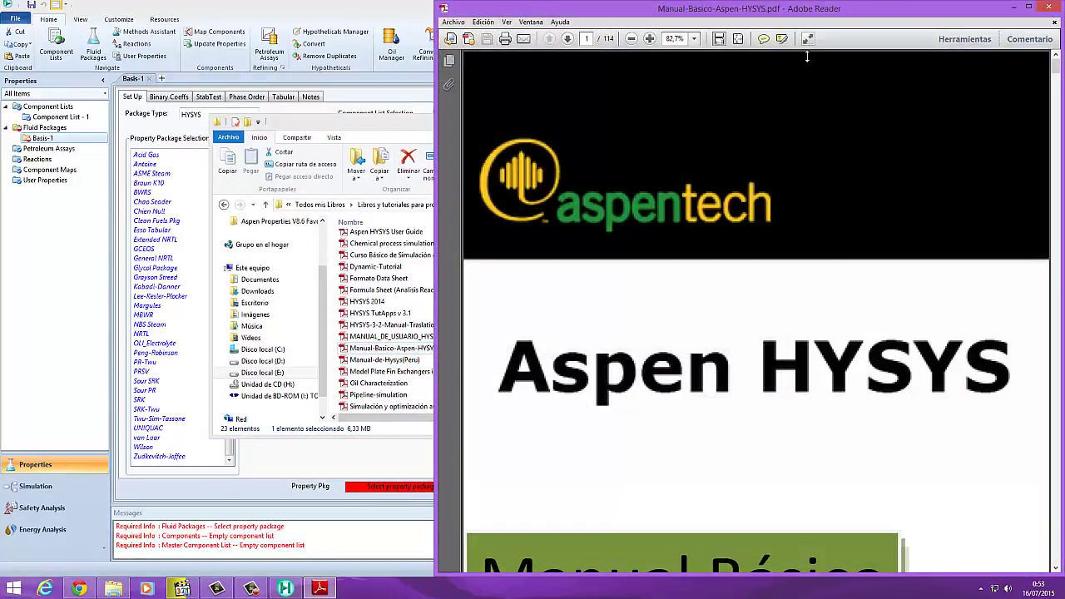
- Fit the manual's pages to the window, examine the thermodynamic model selection flowchart on page 10, and return to Aspen HYSYS
left_click(738, 39)
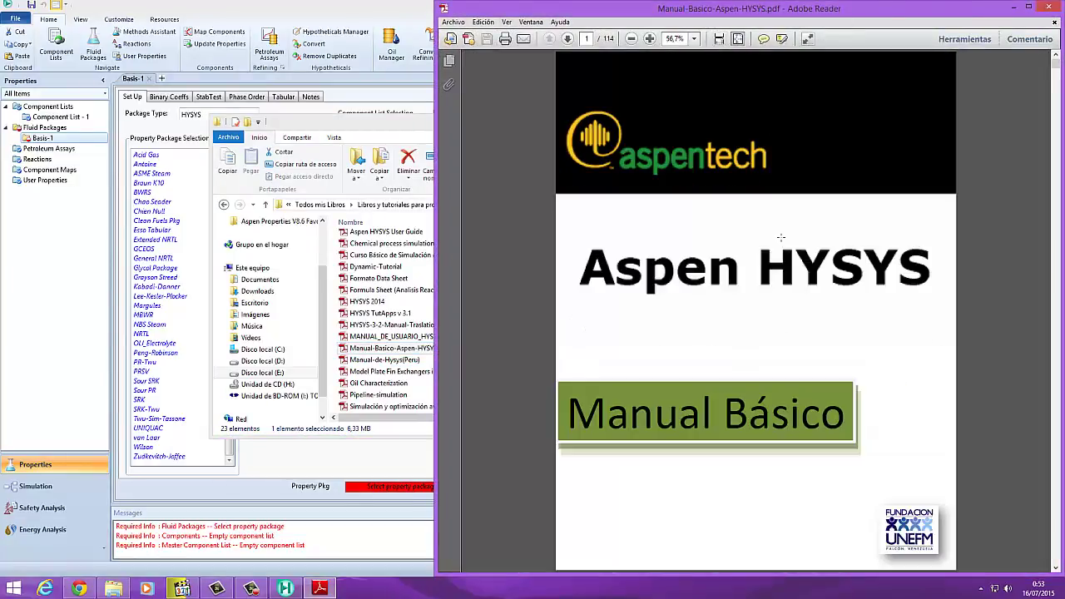
scroll(780, 238, "down", 8)
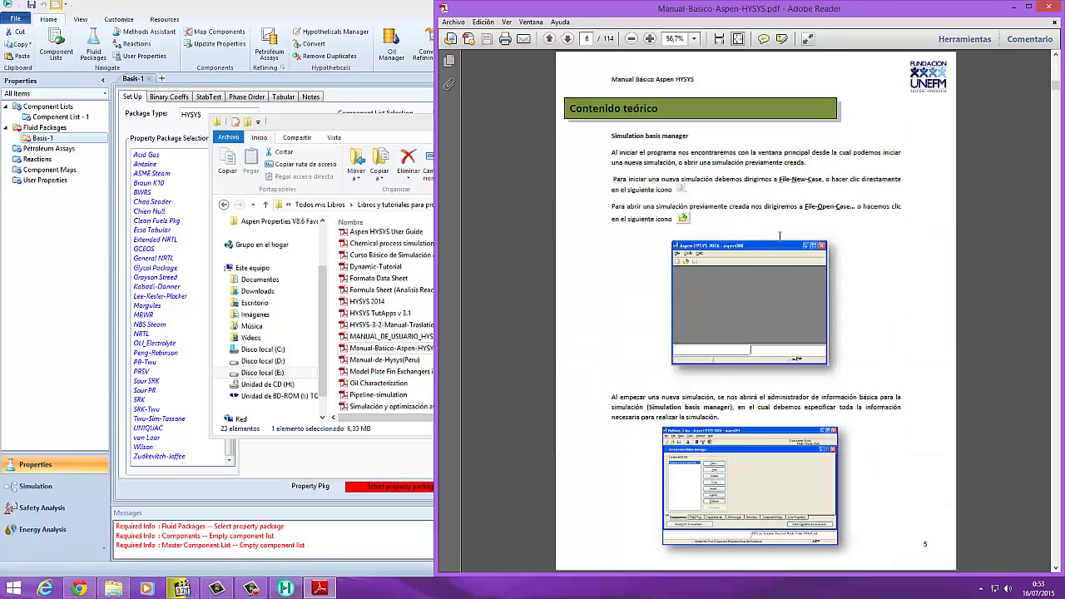
scroll(779, 238, "down", 1)
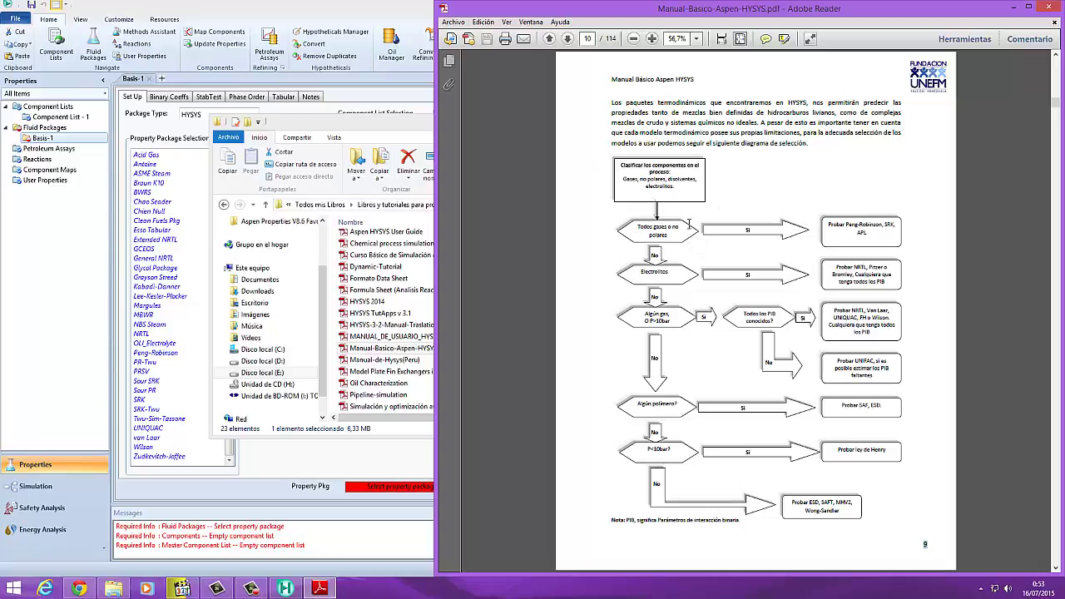
left_click_drag(678, 171, 618, 164)
left_click(734, 203)
scroll(580, 231, "up", 1)
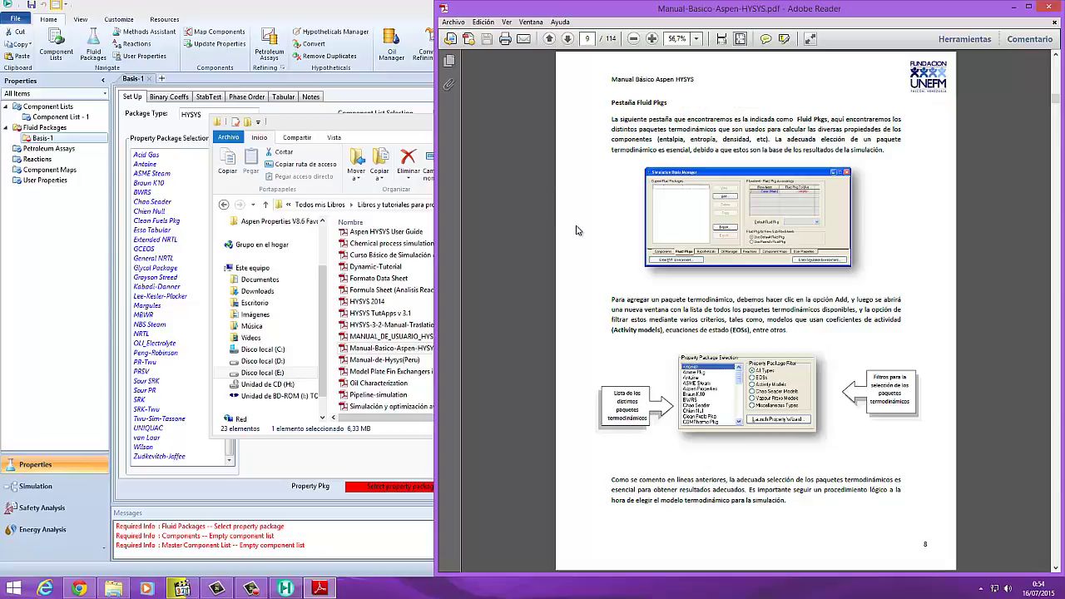
scroll(559, 225, "down", 1)
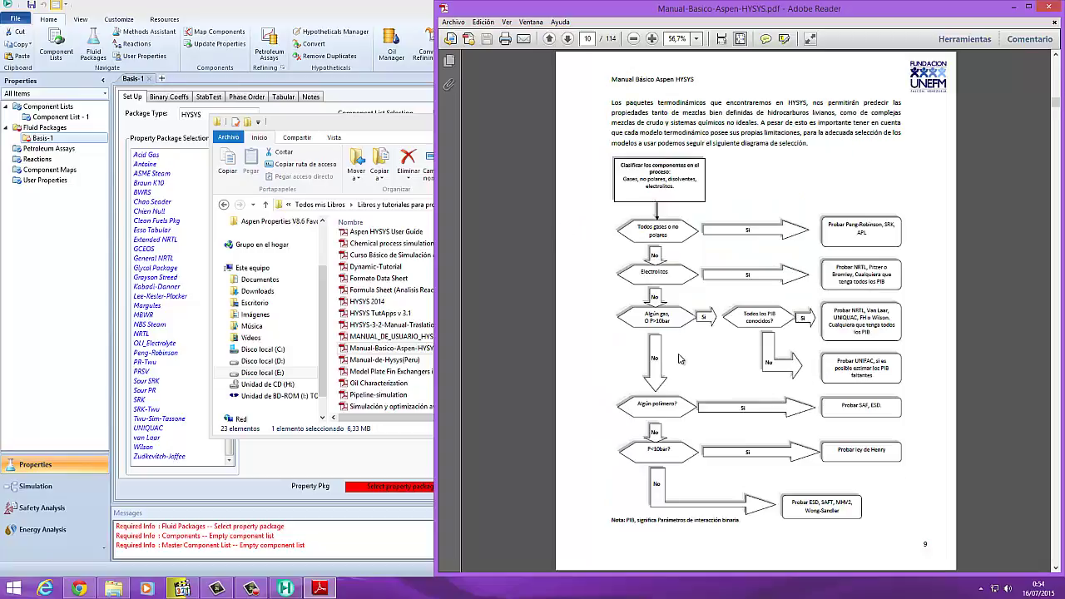
left_click(1050, 7)
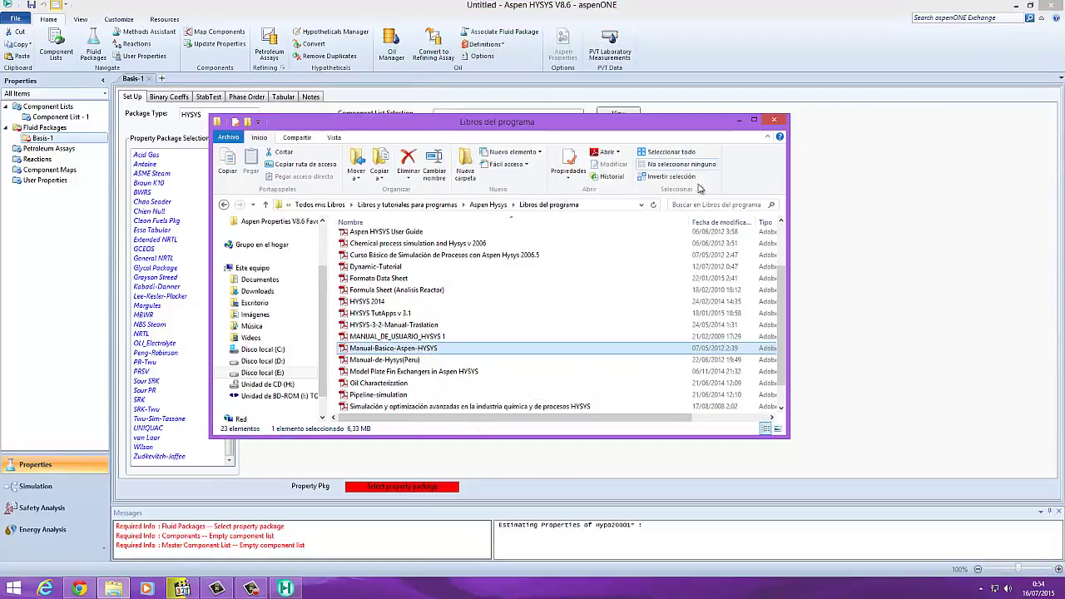
left_click(739, 122)
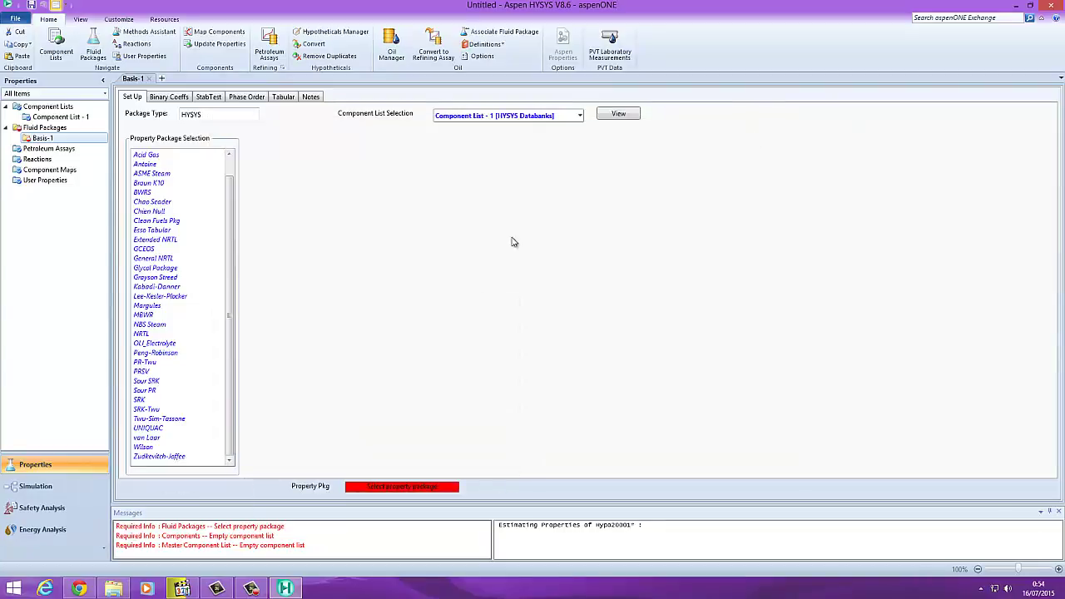
- Select NRTL as the property package for Basis-1
scroll(231, 183, "up", 1)
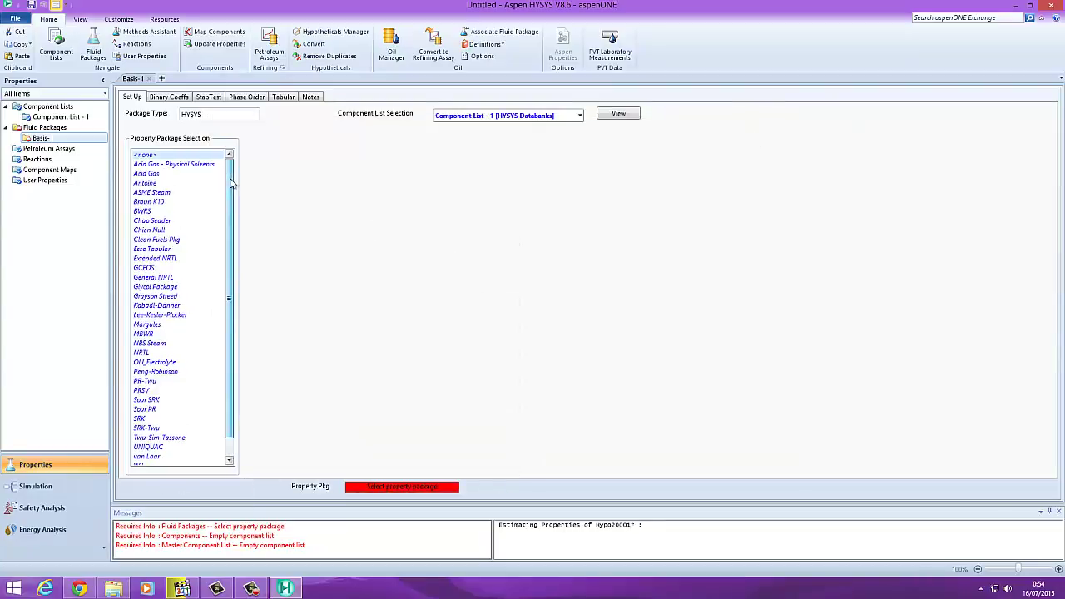
scroll(231, 183, "down", 1)
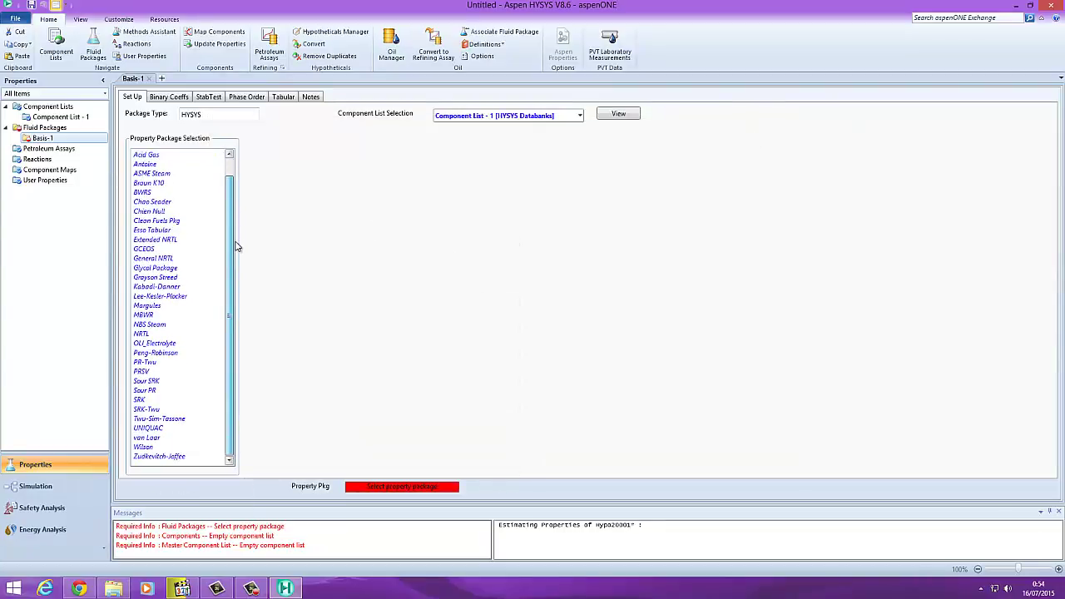
left_click(141, 334)
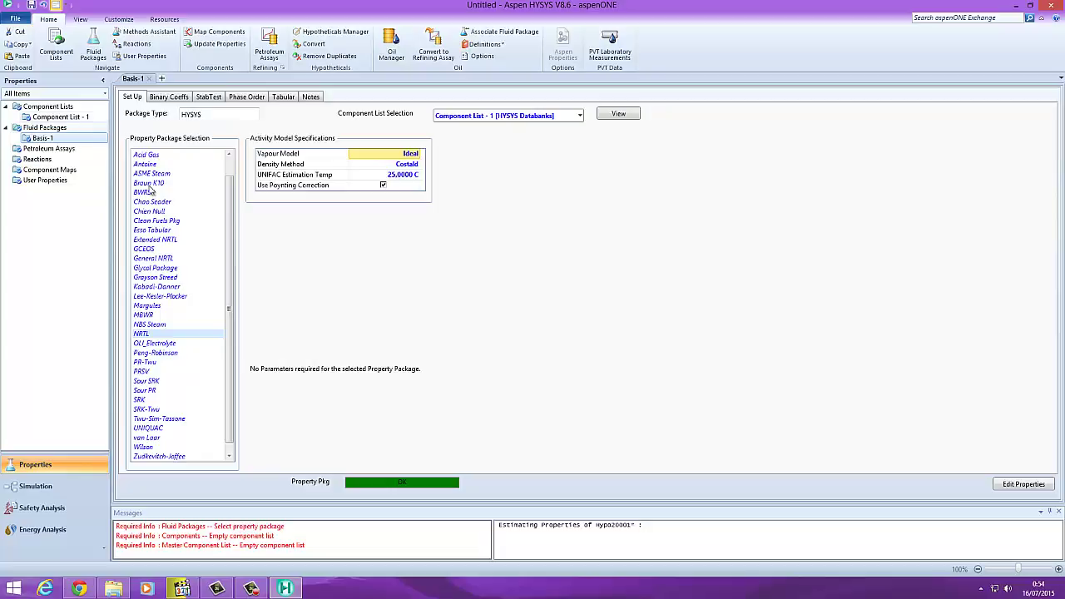
- Examine the Aij binary interaction coefficients between Benzene, Toluene and Ethanol for Basis-1
left_click(167, 97)
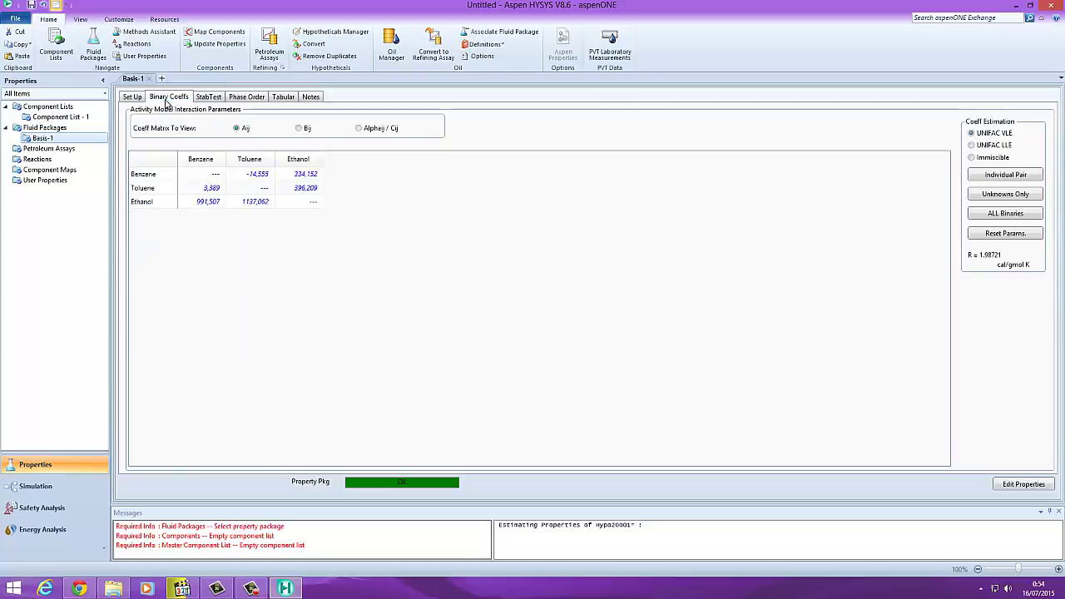
left_click(267, 176)
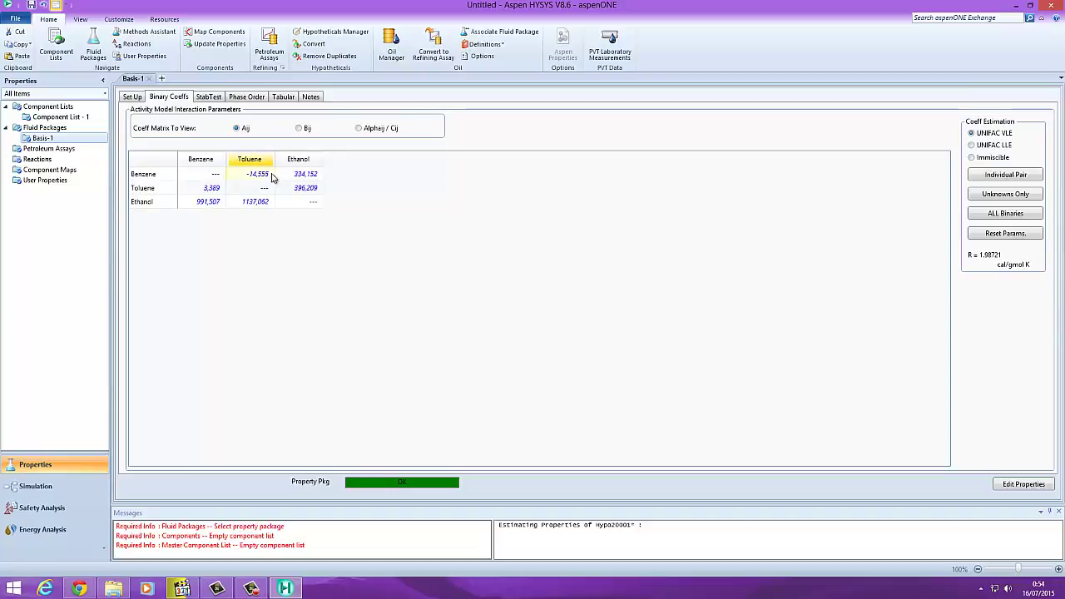
left_click(304, 177)
left_click(308, 190)
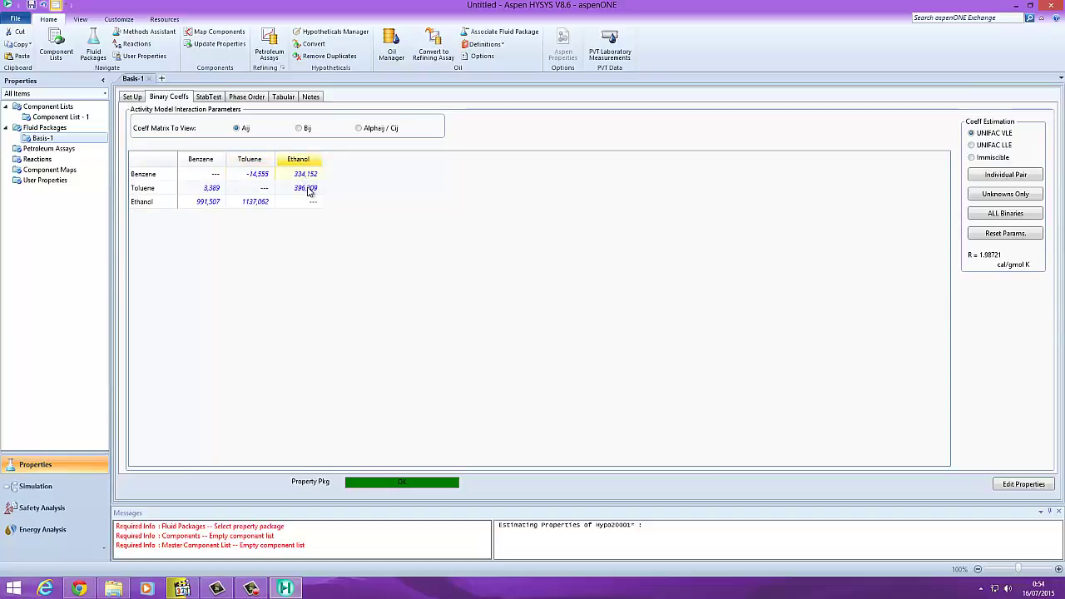
left_click(200, 176)
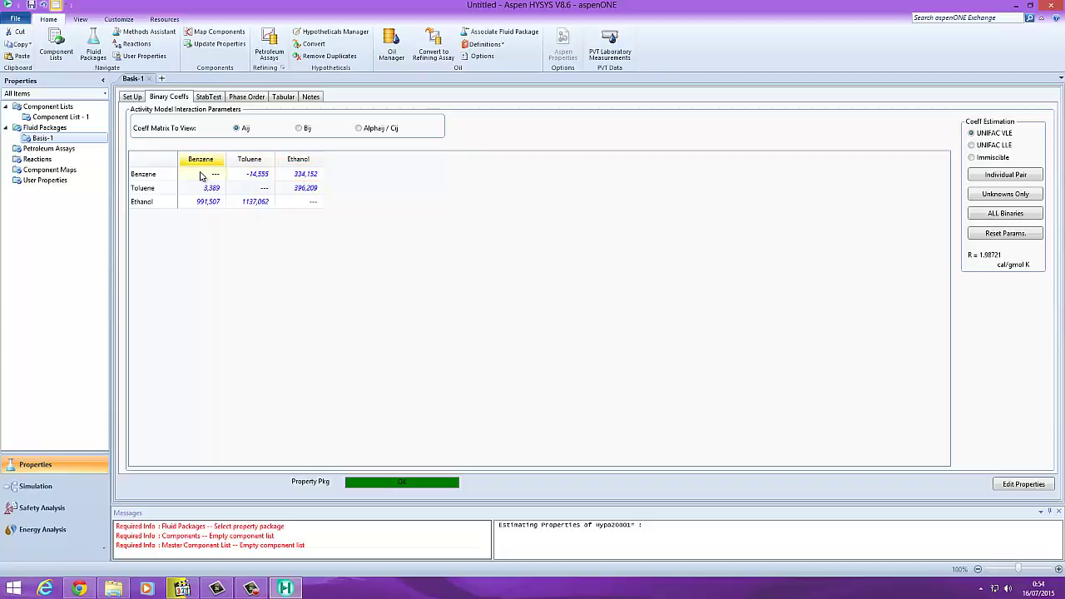
left_click(256, 173)
left_click(305, 175)
left_click(305, 189)
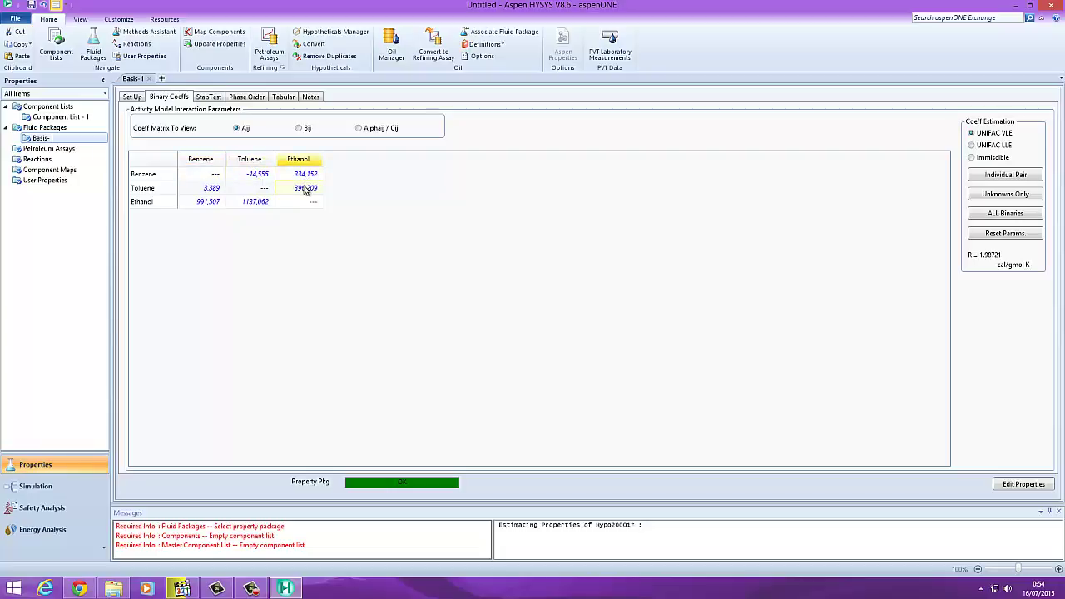
left_click(258, 173)
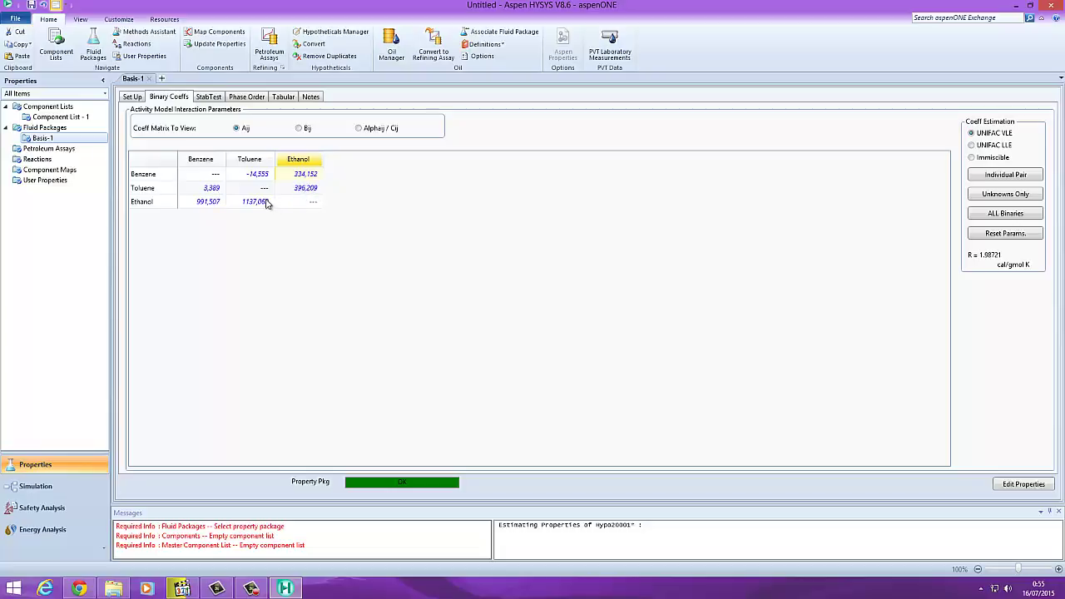
left_click(208, 179)
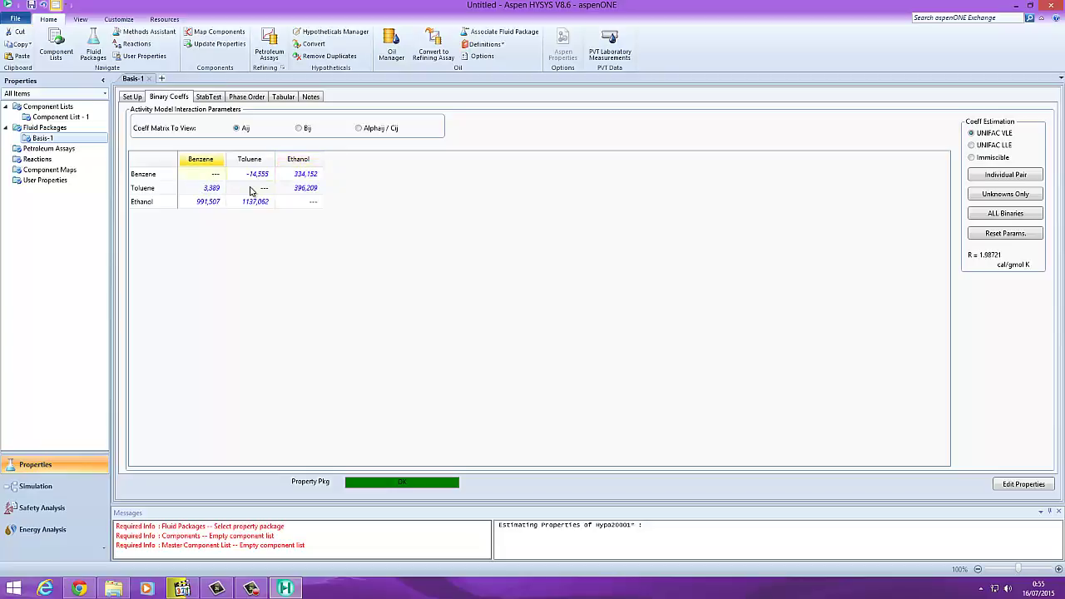
left_click(252, 192)
left_click(307, 204)
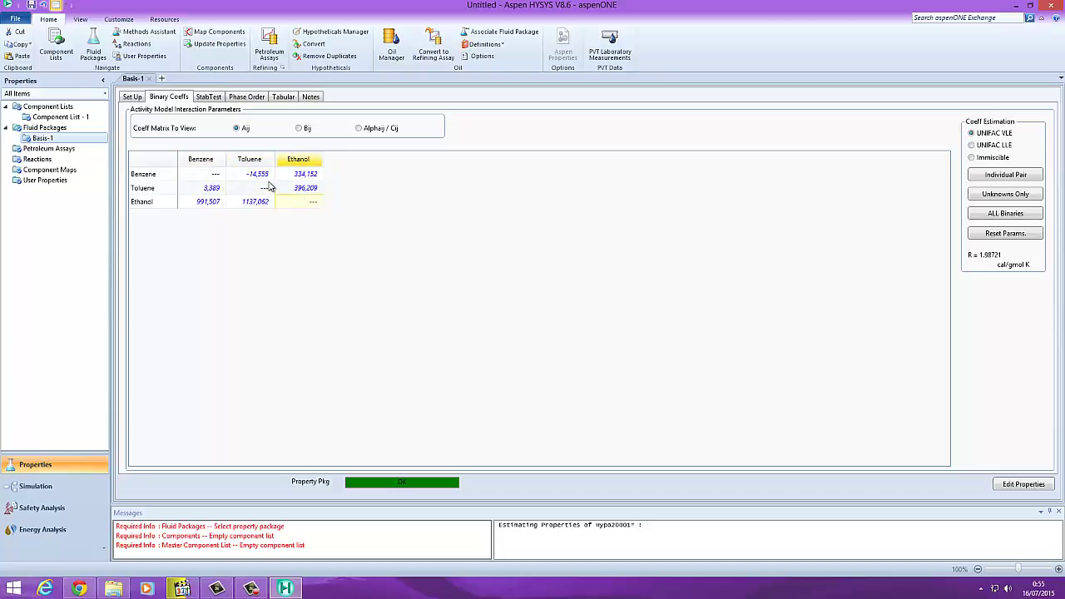
- Compare the individual Aij matrix entries for each pair of Benzene, Toluene and Ethanol in Basis-1
left_click(209, 179)
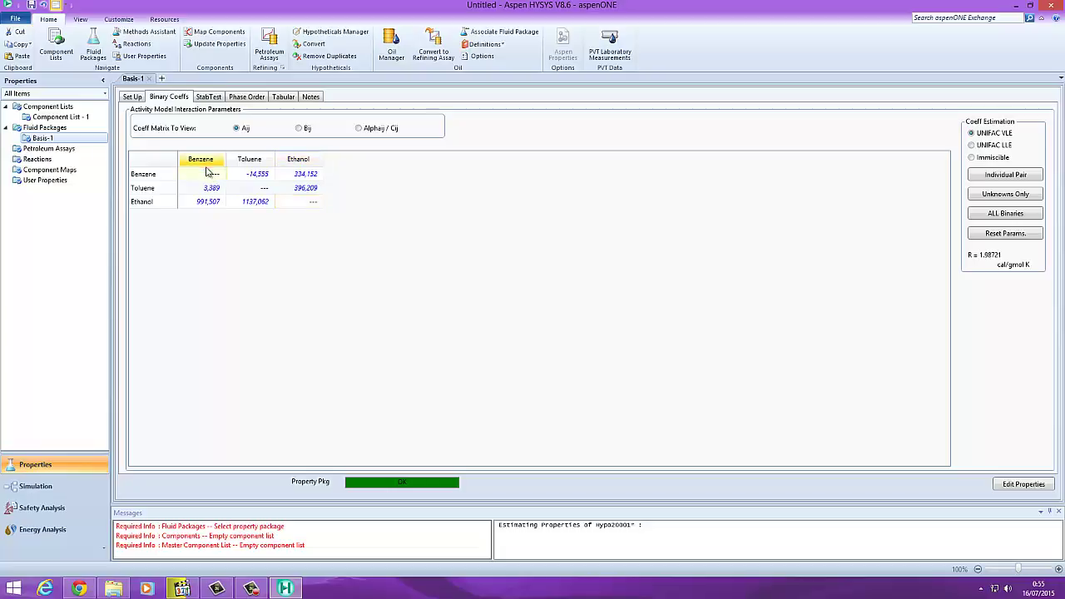
left_click(302, 177)
left_click(256, 177)
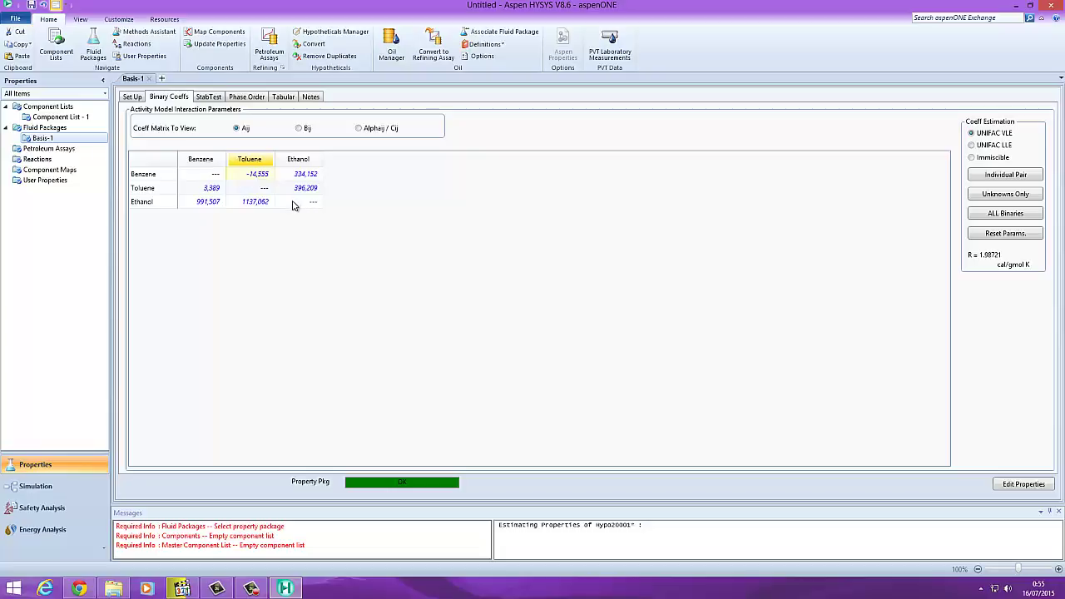
left_click(291, 175)
left_click(316, 187)
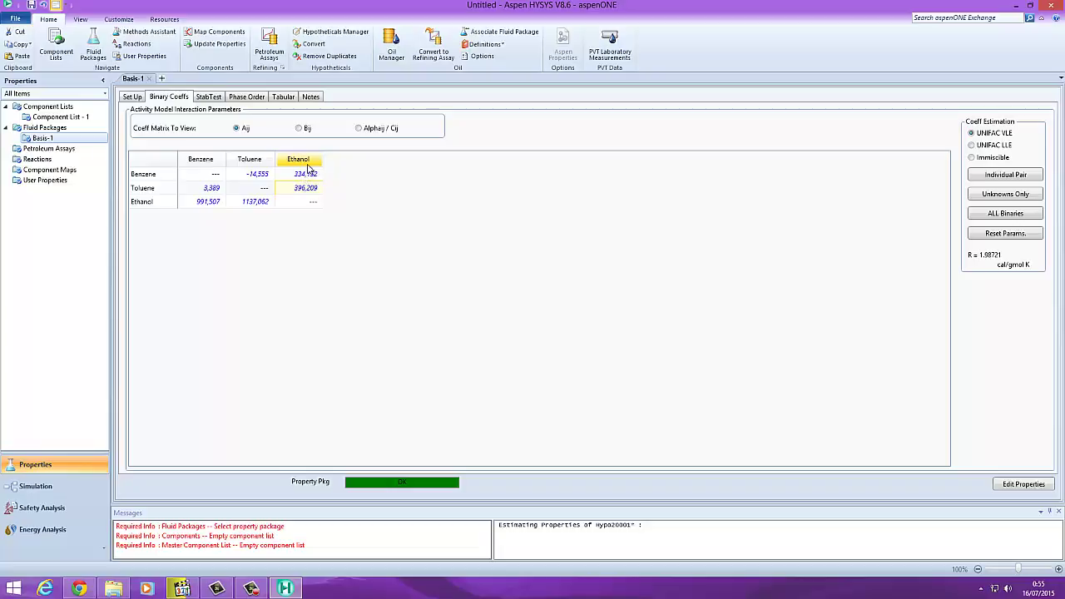
- Try Virial as the vapour model in the NRTL set-up of Basis-1, and return it to Ideal
left_click(136, 98)
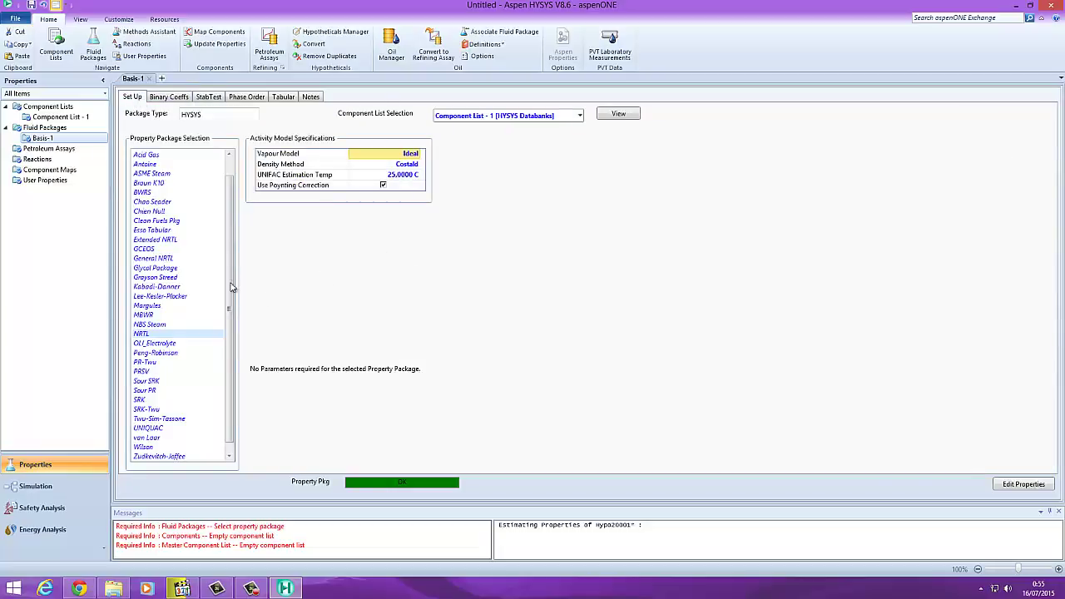
left_click(417, 155)
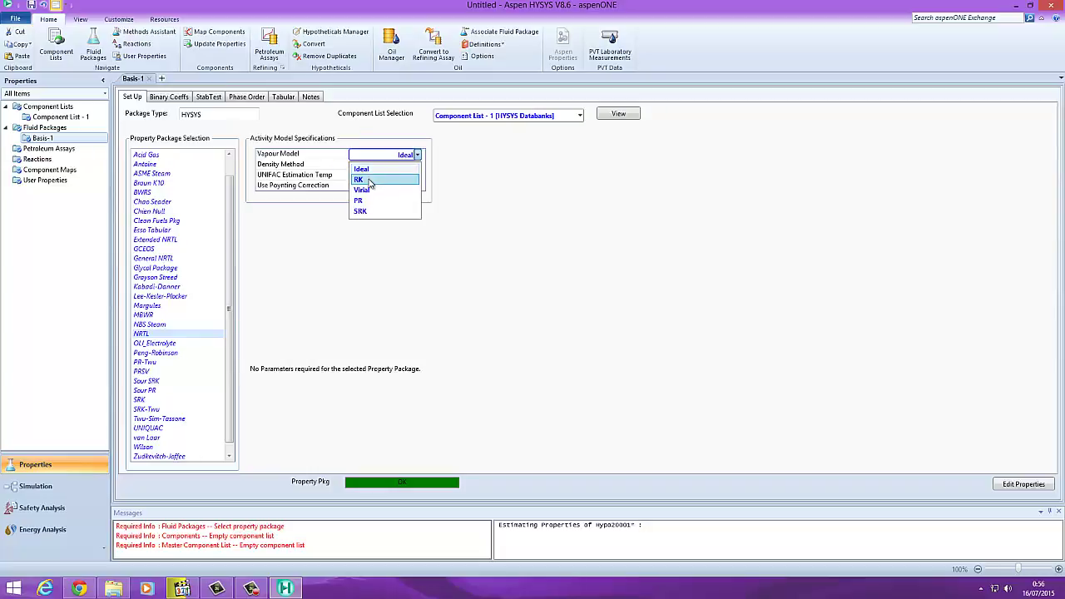
left_click(369, 190)
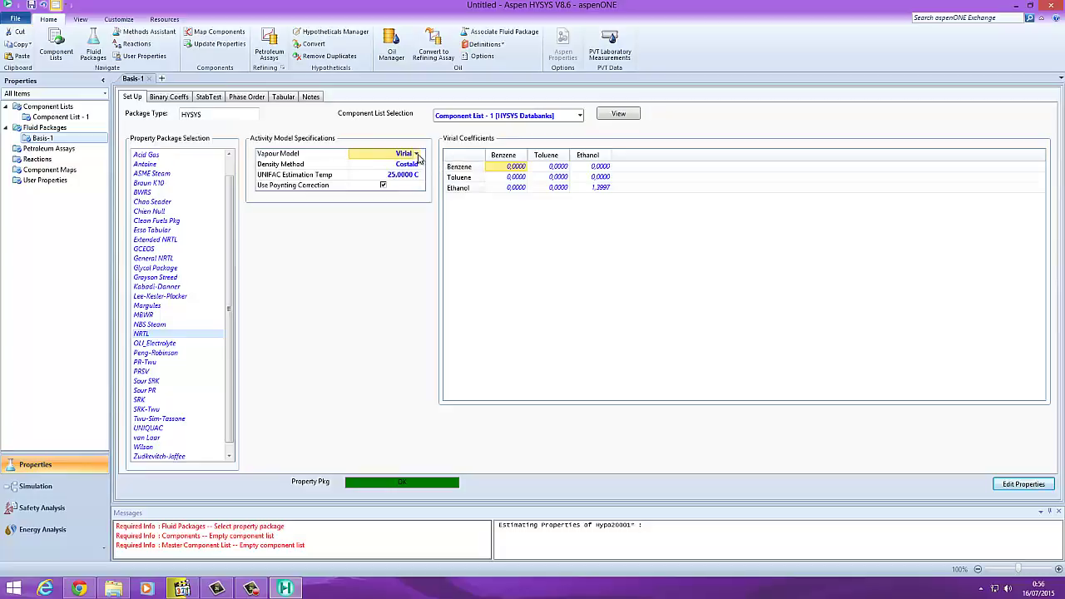
left_click(417, 154)
left_click(417, 155)
left_click(417, 158)
left_click(378, 170)
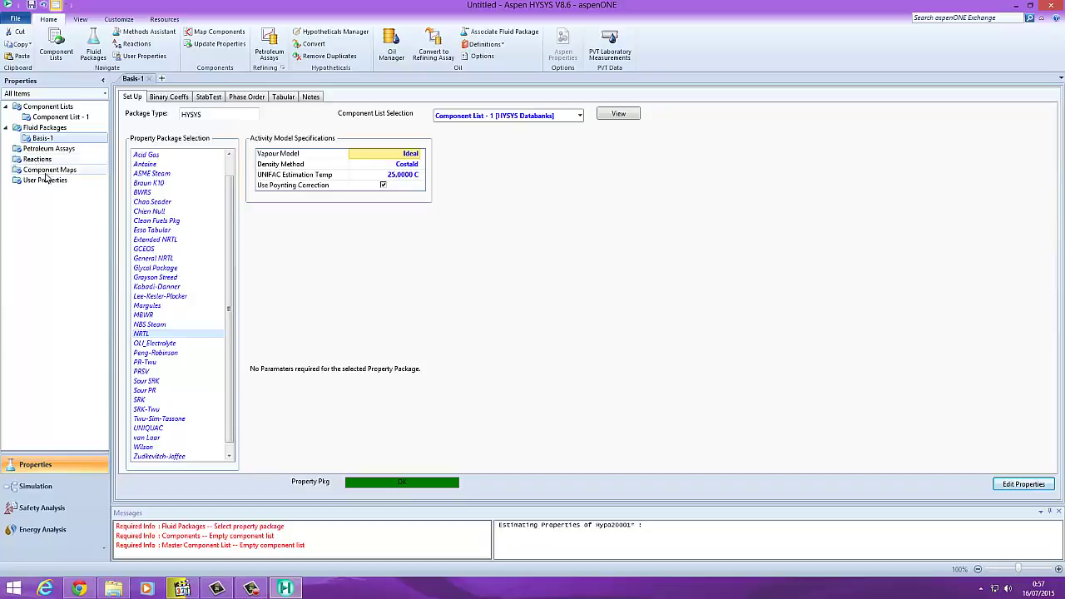
- Switch to the Simulation environment and move the model palette onto a free area of the flowsheet
left_click(38, 493)
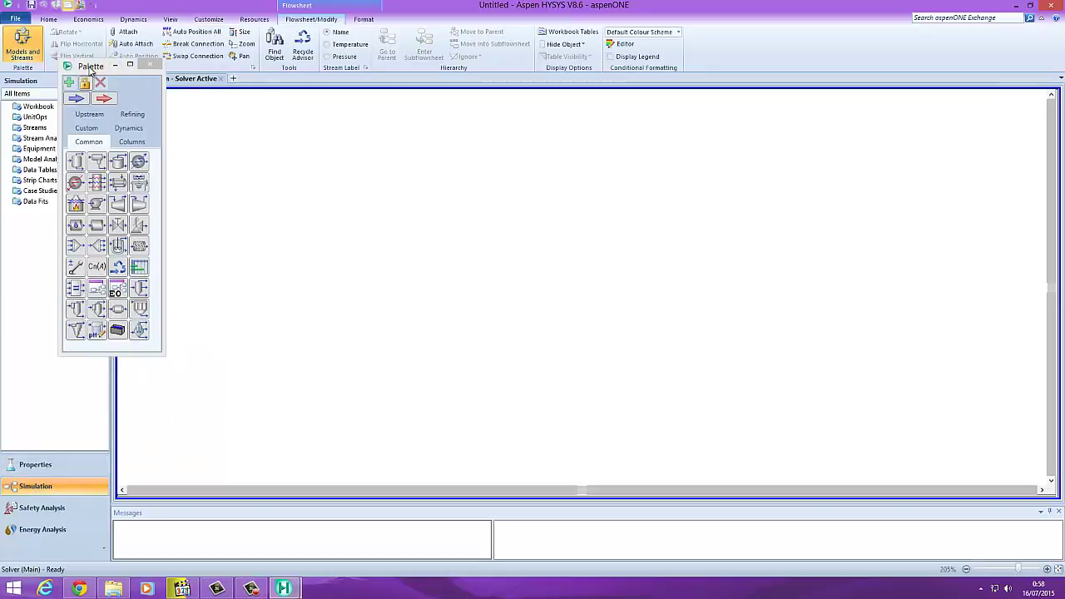
left_click_drag(91, 70, 791, 135)
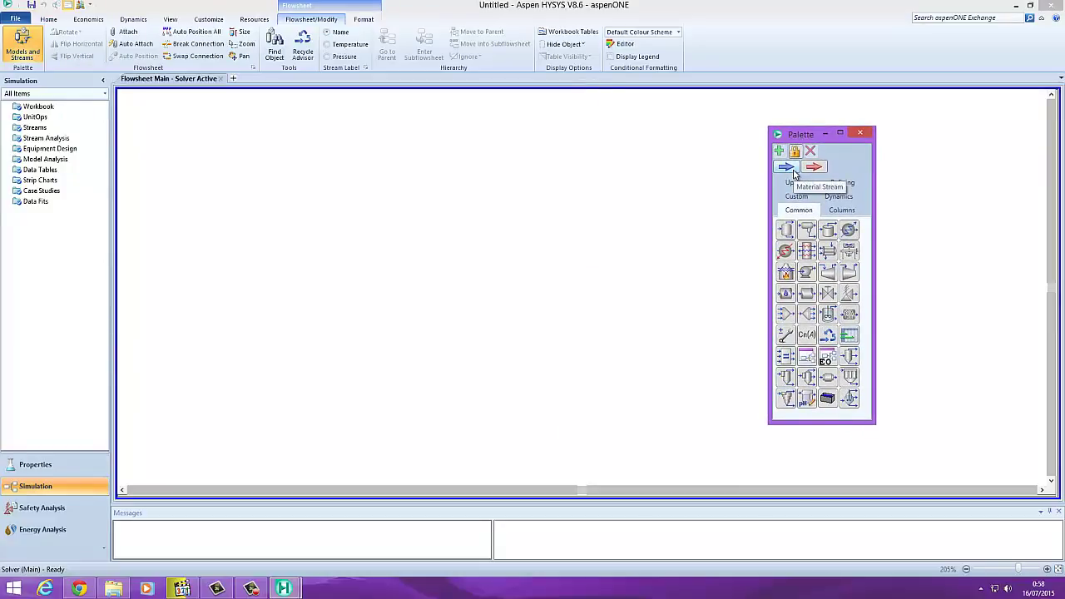
key("F4")
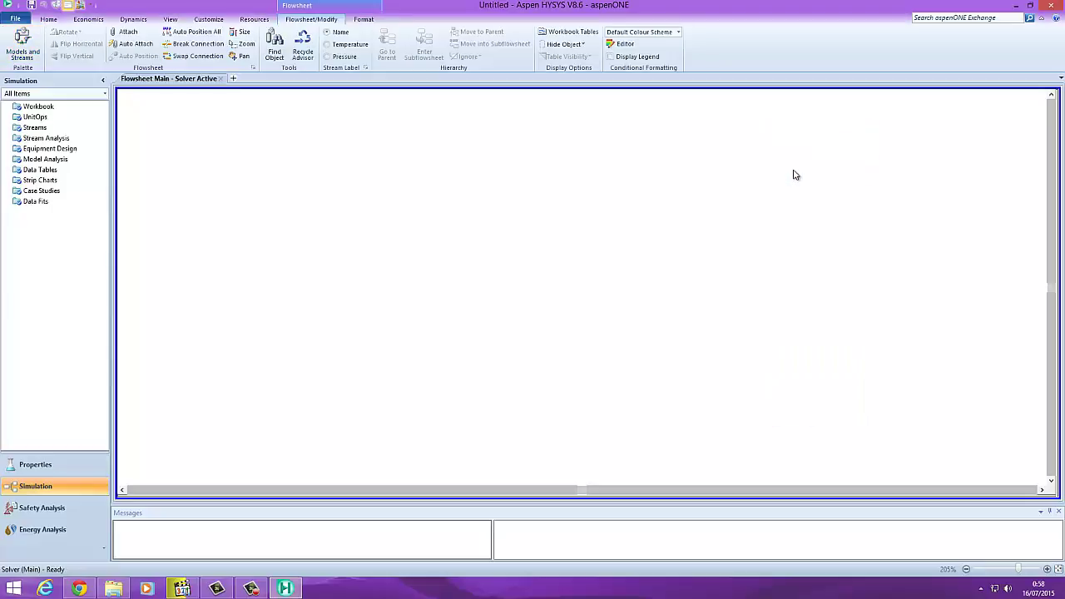
key("F4")
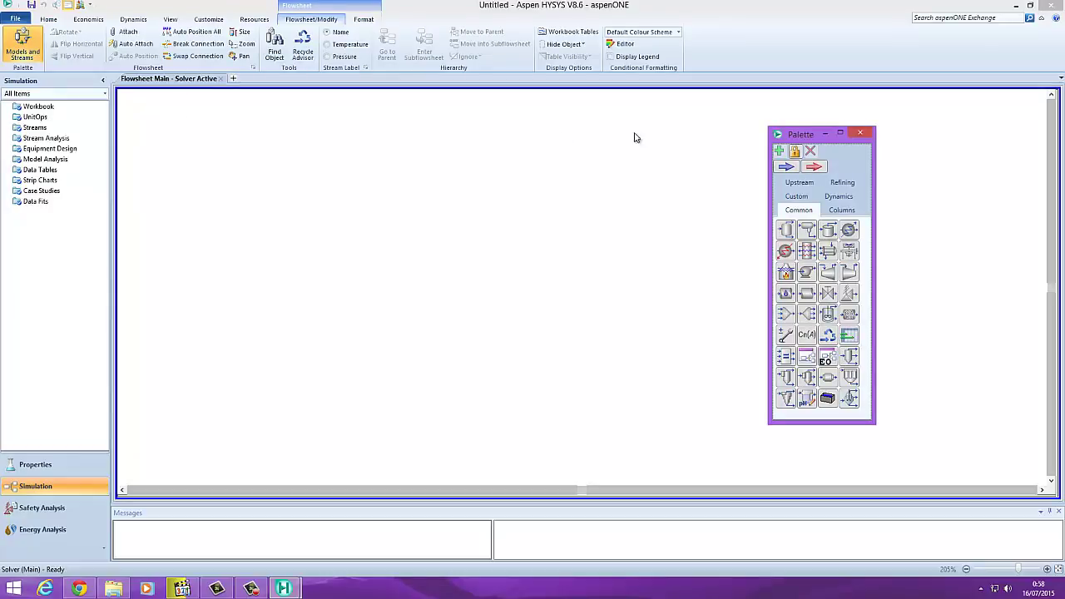
left_click(185, 137)
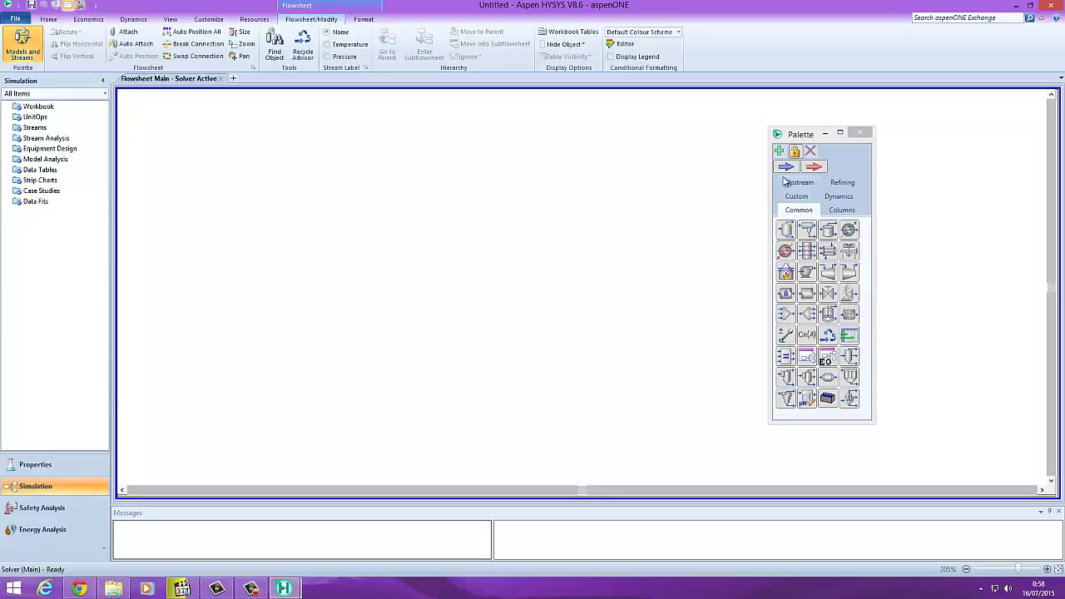
left_click_drag(804, 141, 754, 146)
- Hide and redisplay the model palette, and place a material stream on the empty flowsheet
left_click(810, 138)
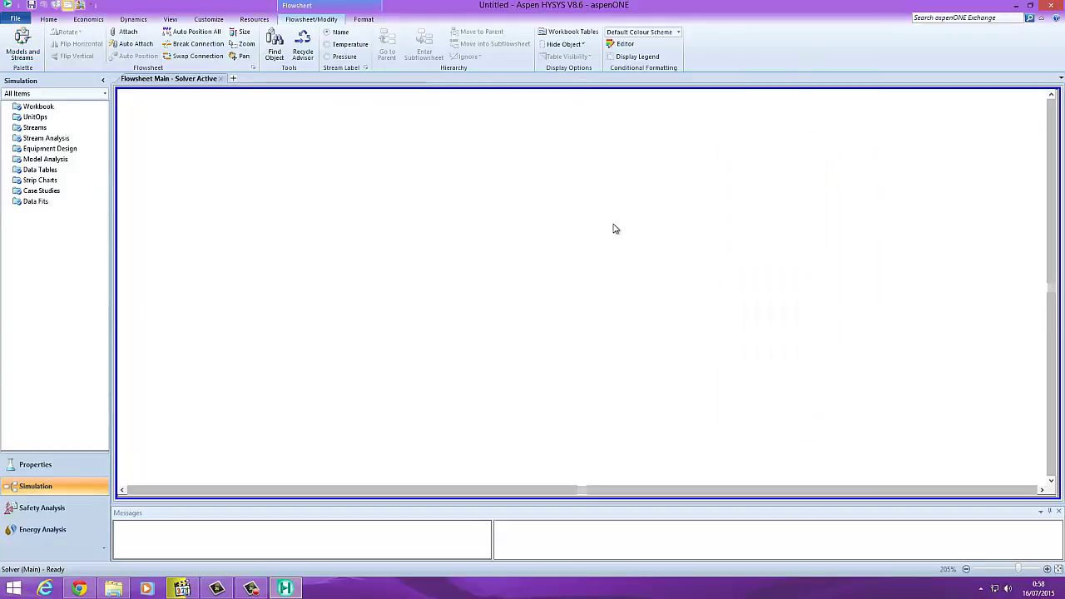
key("F4")
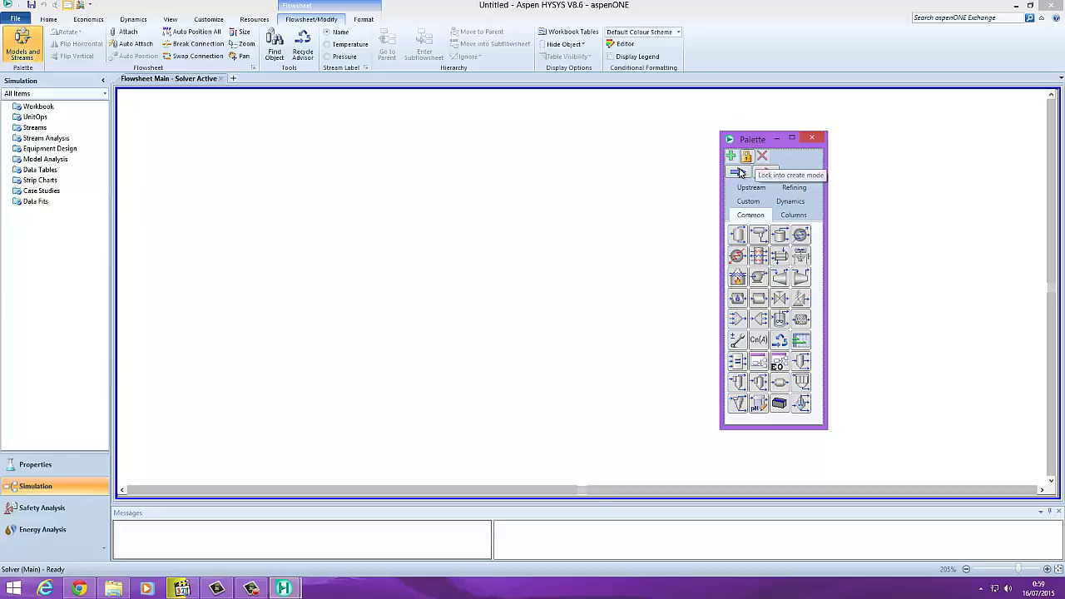
left_click(735, 173)
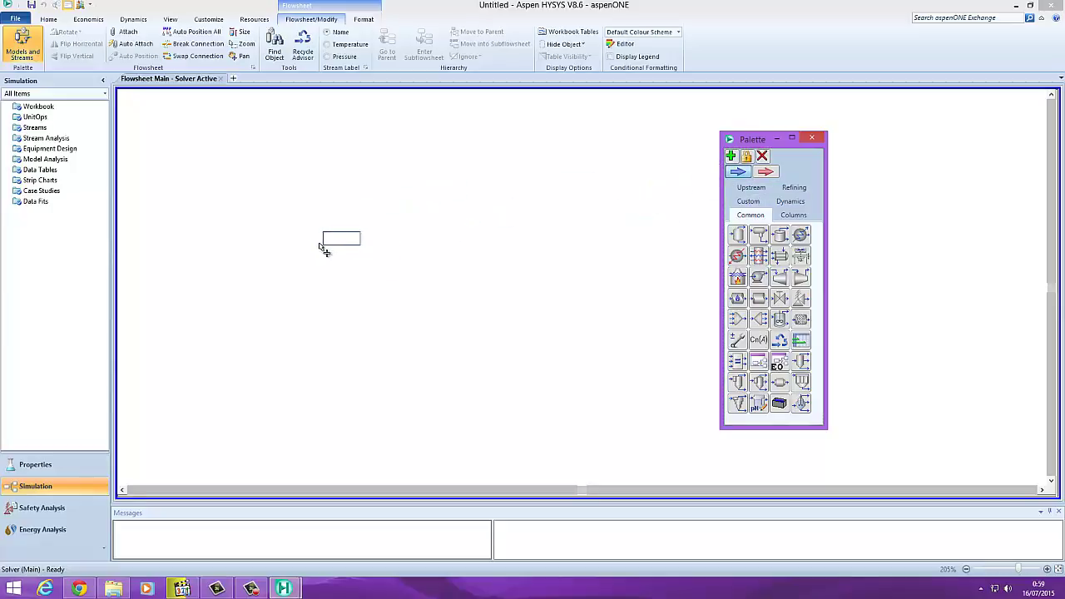
left_click(318, 247)
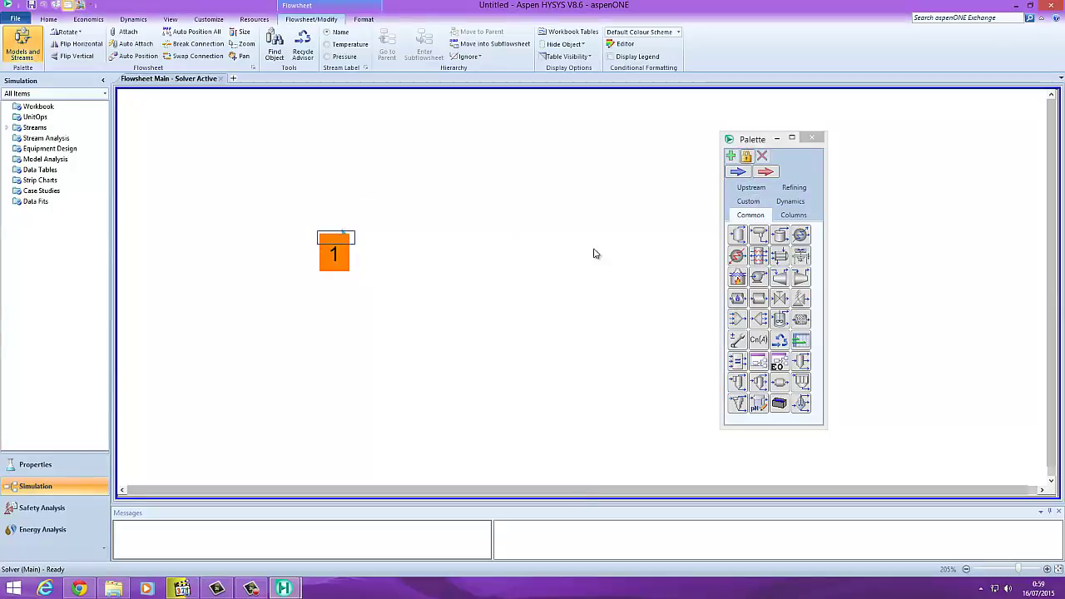
mouse_move(335, 244)
left_click(416, 244)
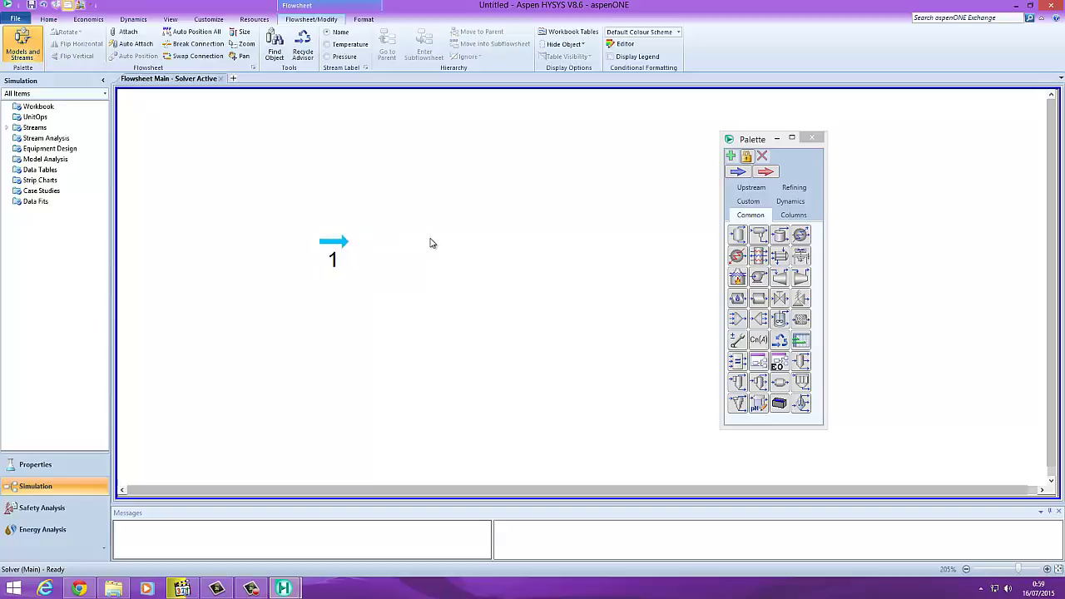
- Examine the palette's Columns, Custom, Dynamics, Refining and Common equipment, widening the palette for a full view, and close it
left_click(751, 139)
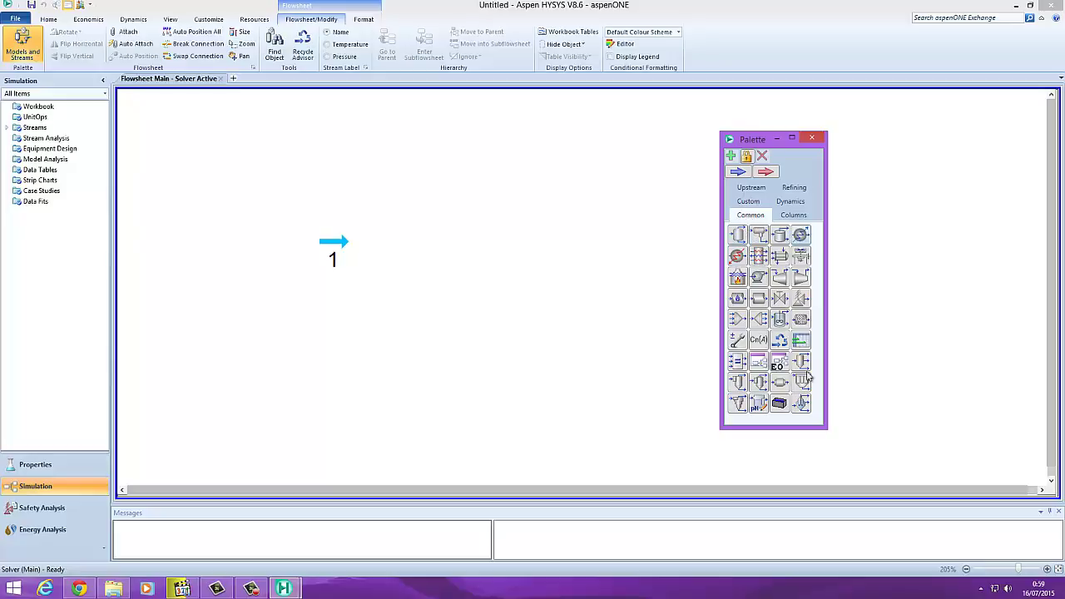
left_click(793, 215)
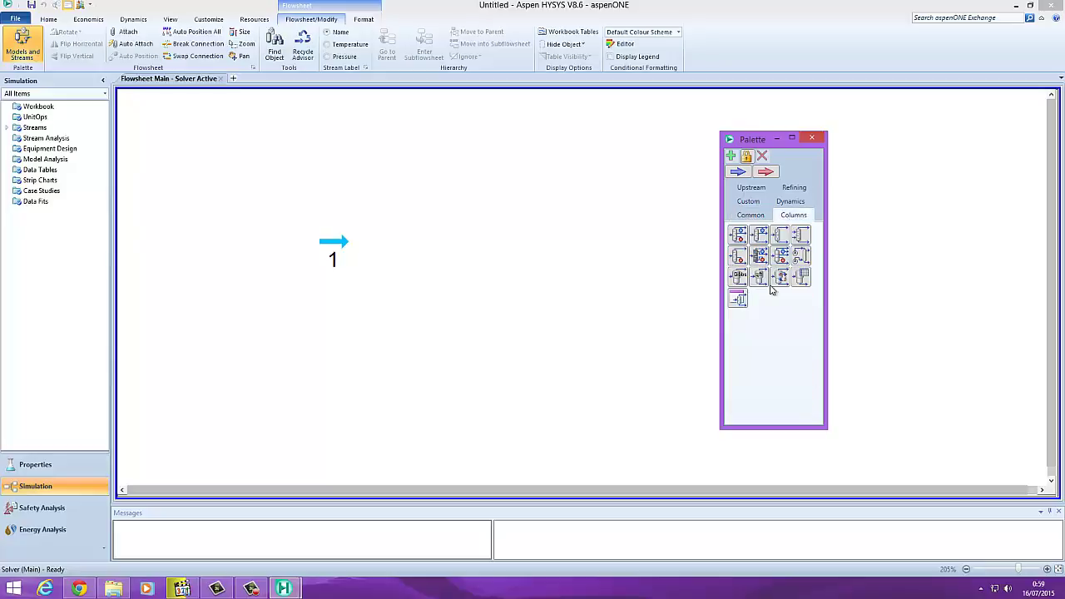
left_click(749, 217)
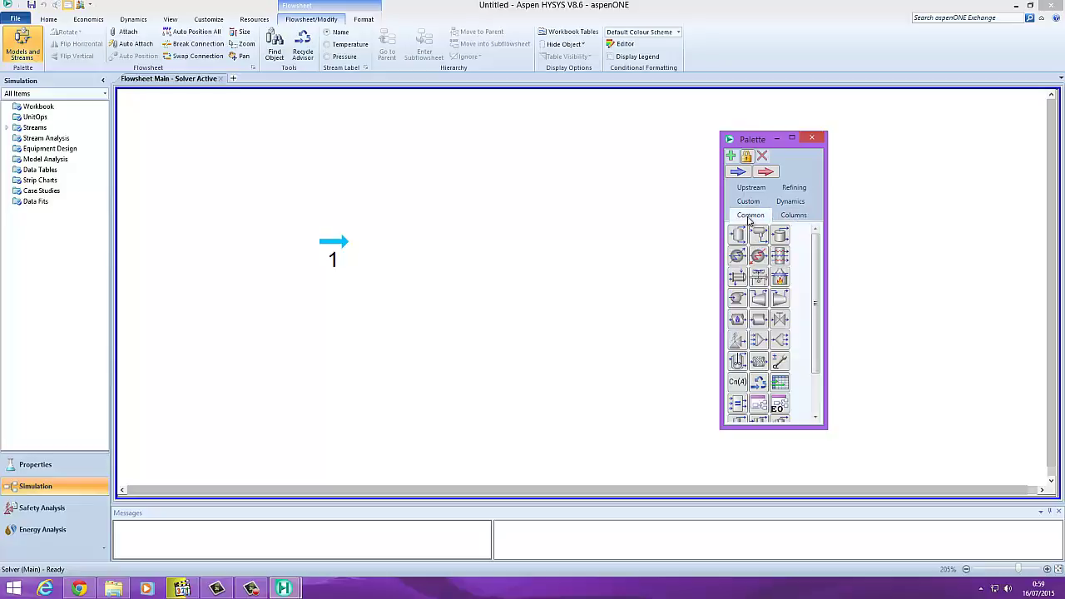
left_click(753, 202)
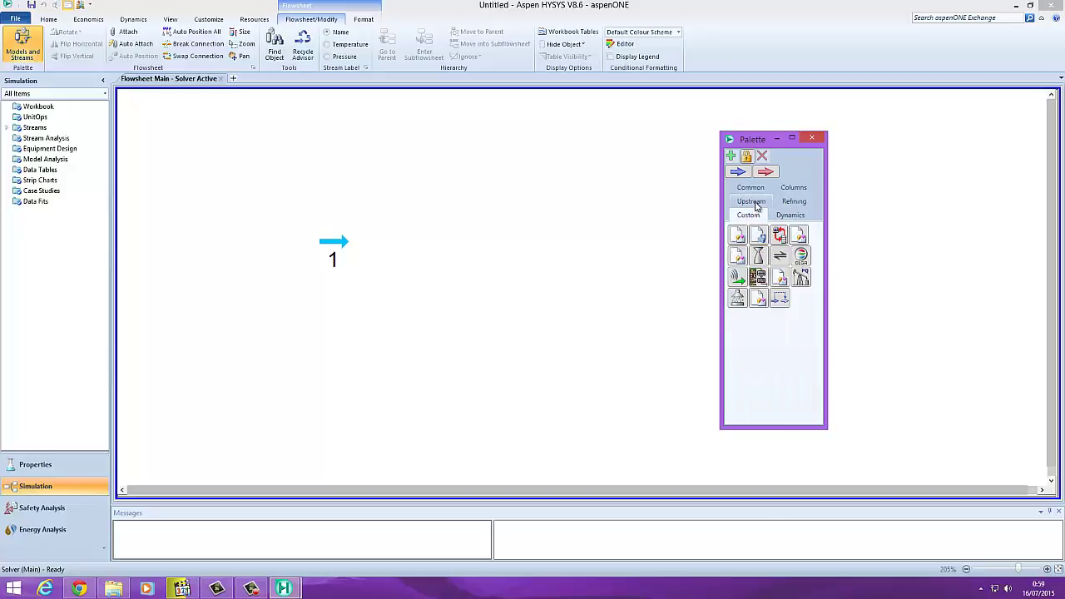
left_click(784, 216)
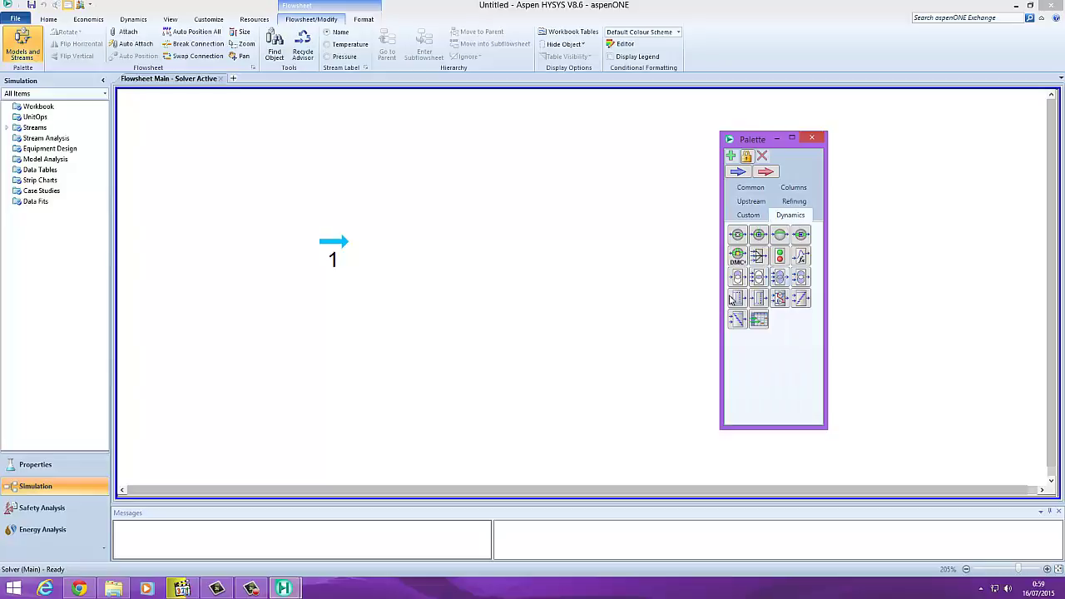
left_click(749, 217)
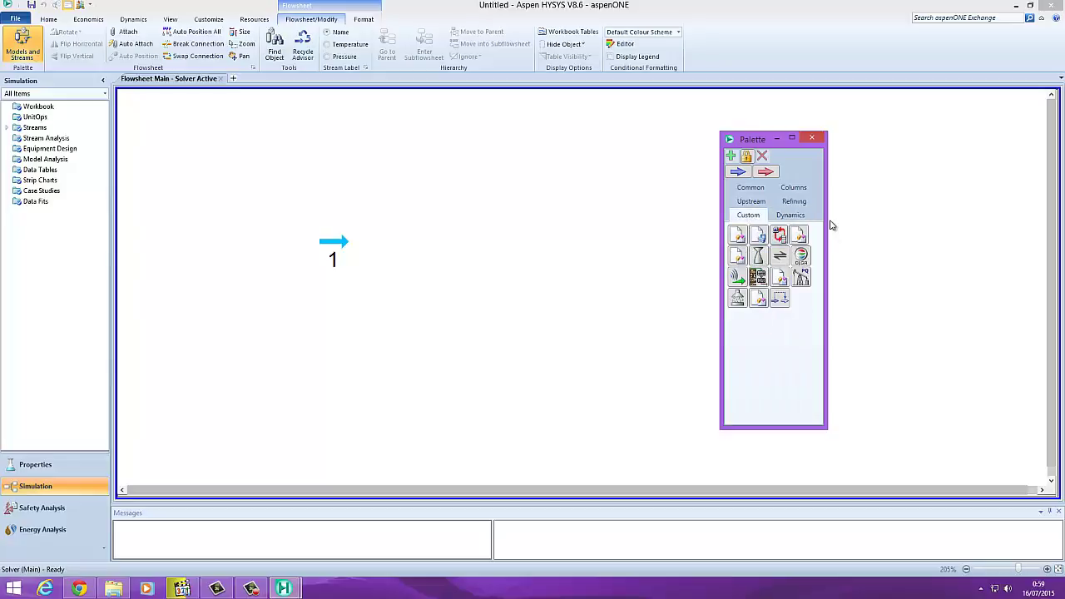
left_click(802, 203)
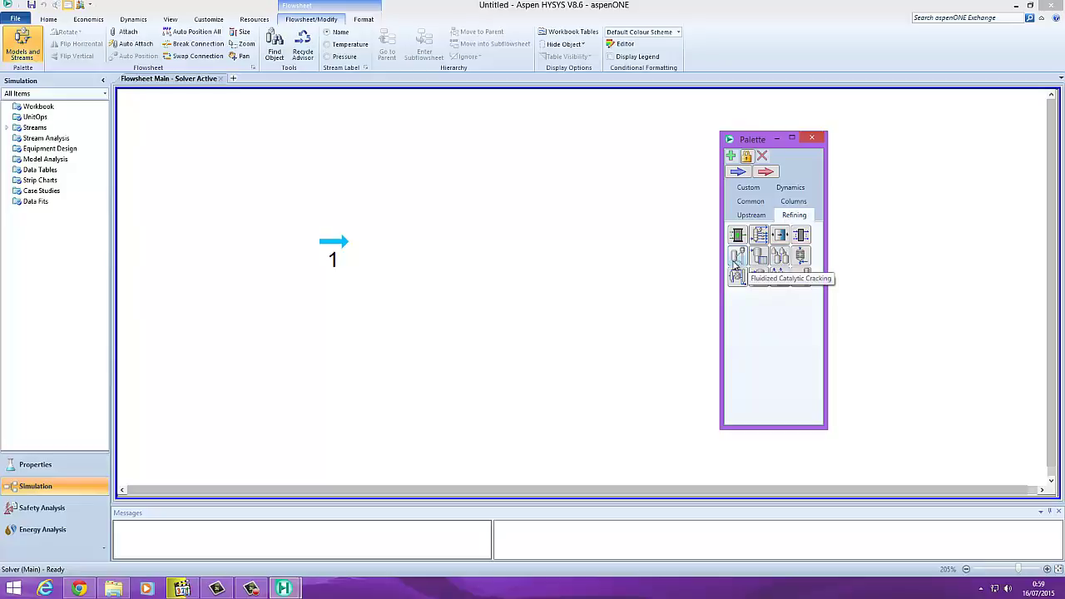
left_click(759, 202)
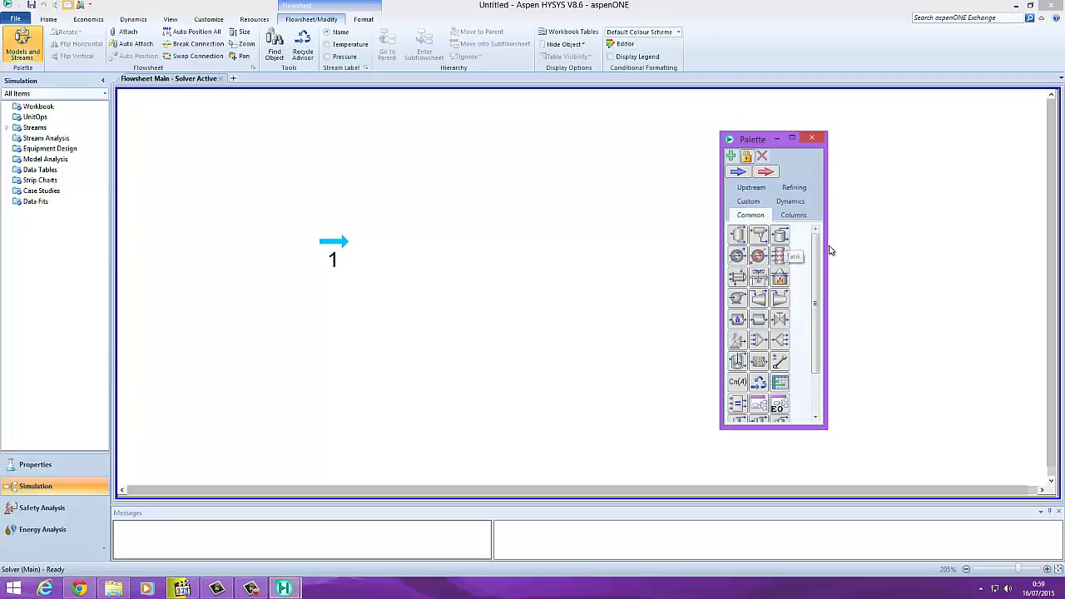
left_click_drag(827, 246, 838, 248)
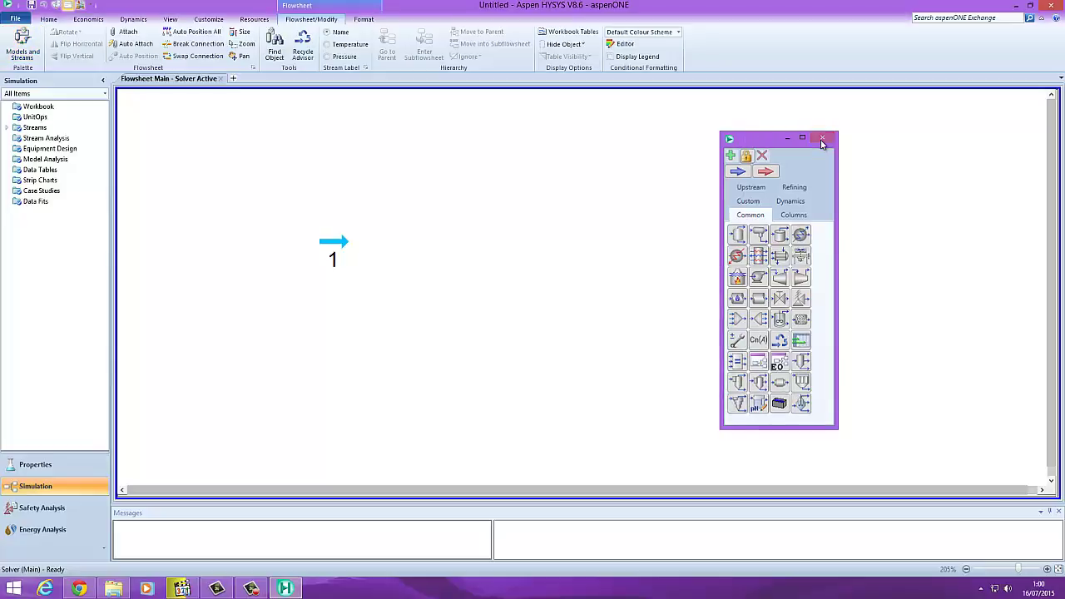
left_click(822, 140)
- Check the temperature, pressure and molar flow summary of material stream 1 on the flowsheet
left_click(334, 243)
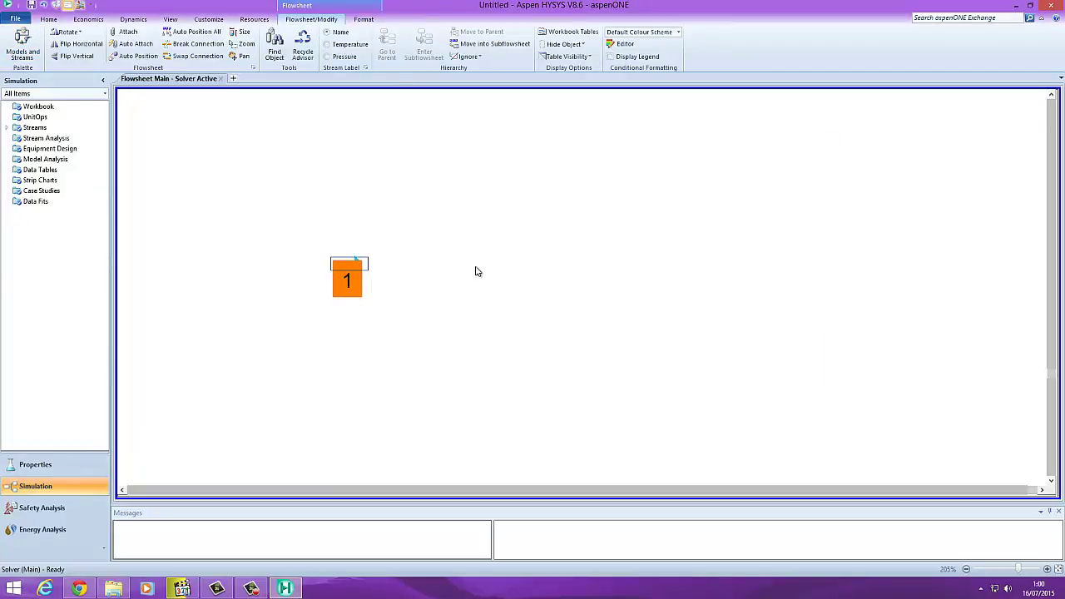
left_click(453, 261)
left_click(357, 274)
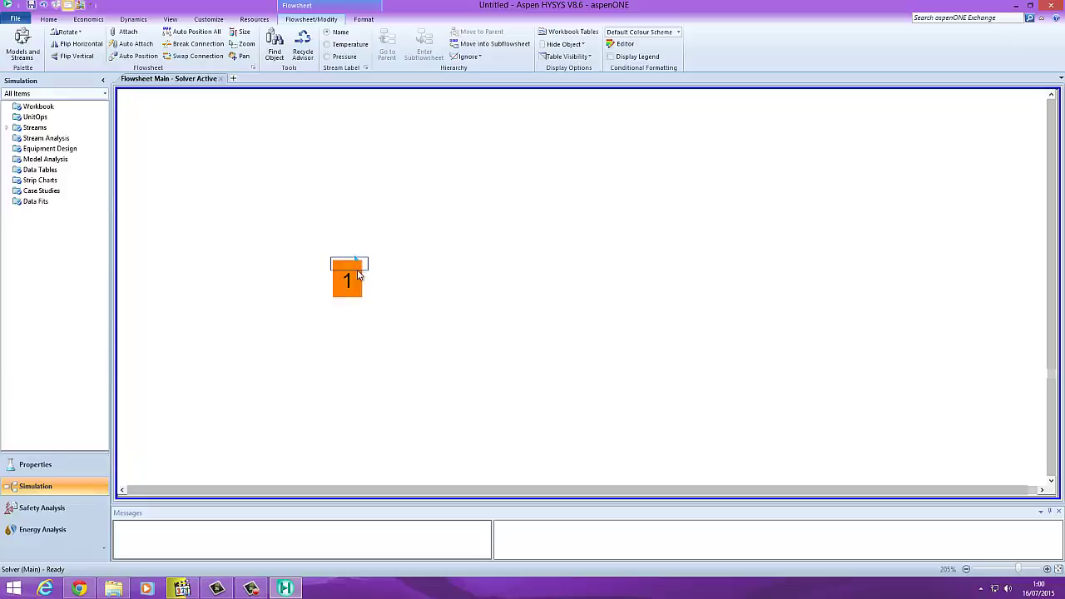
left_click(423, 290)
mouse_move(363, 275)
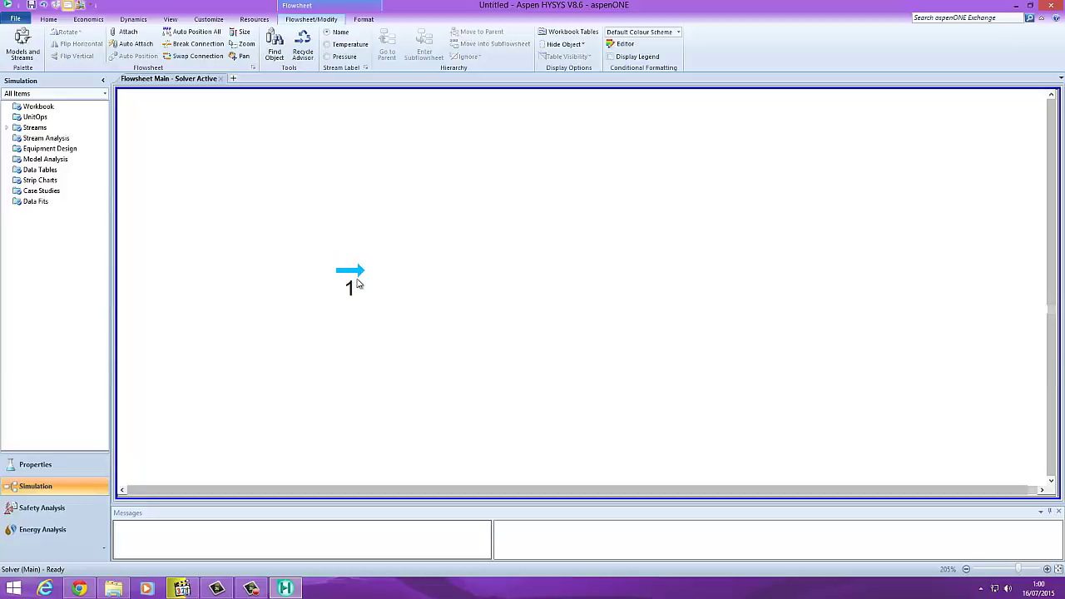
left_click(360, 276)
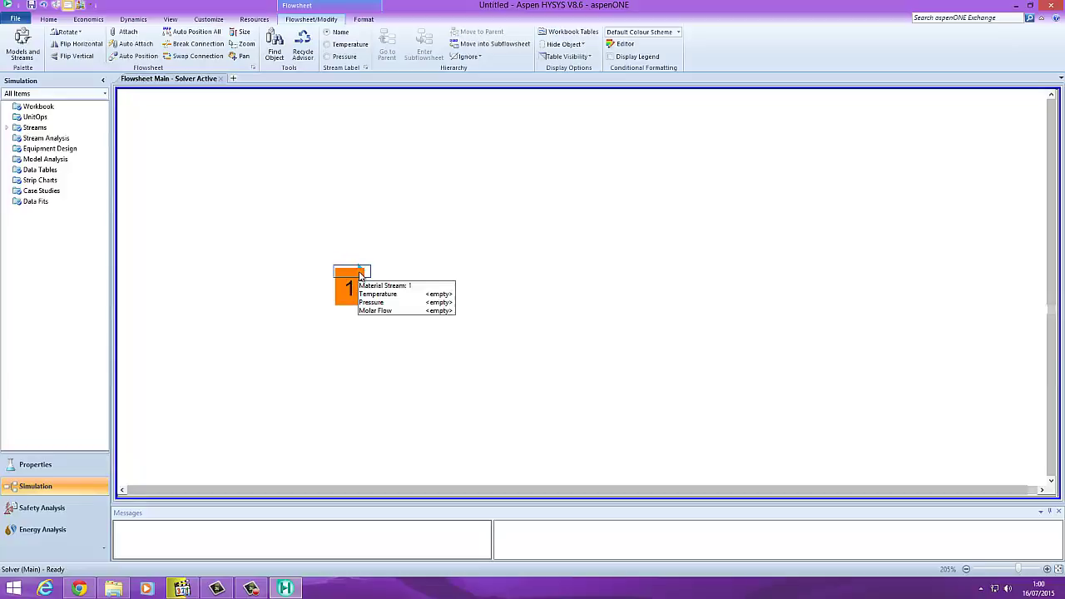
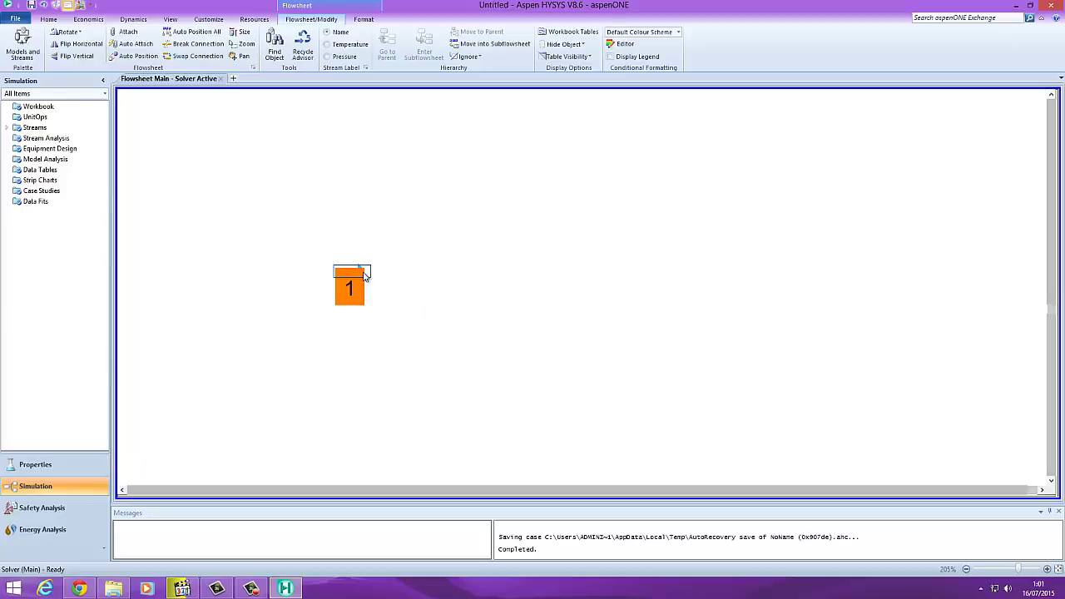
left_click(415, 297)
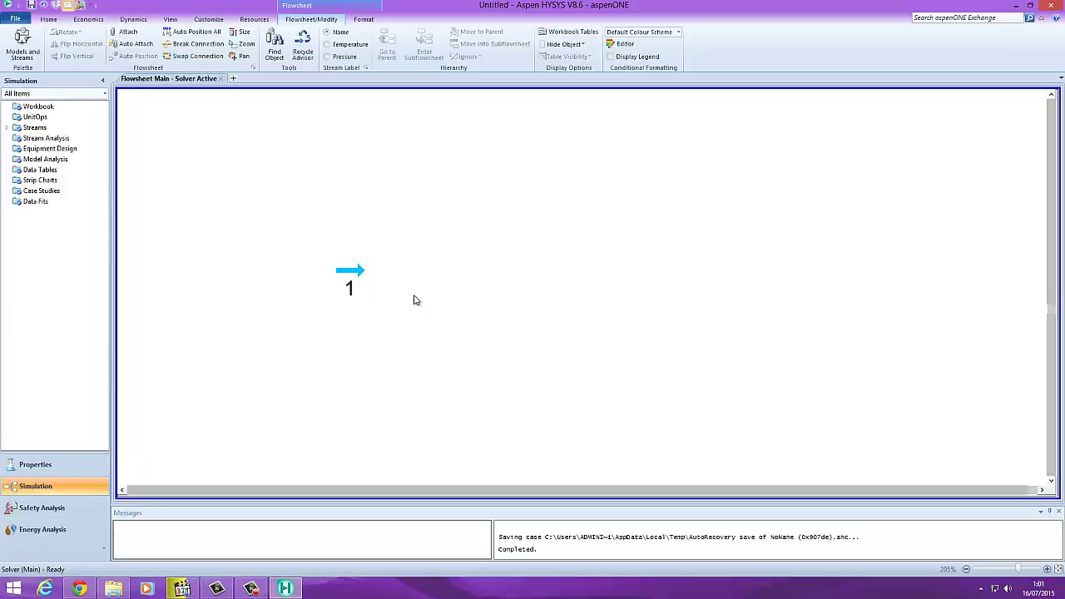
- Open the worksheet of material stream 1 and move its window towards the middle of the flowsheet
double_click(360, 273)
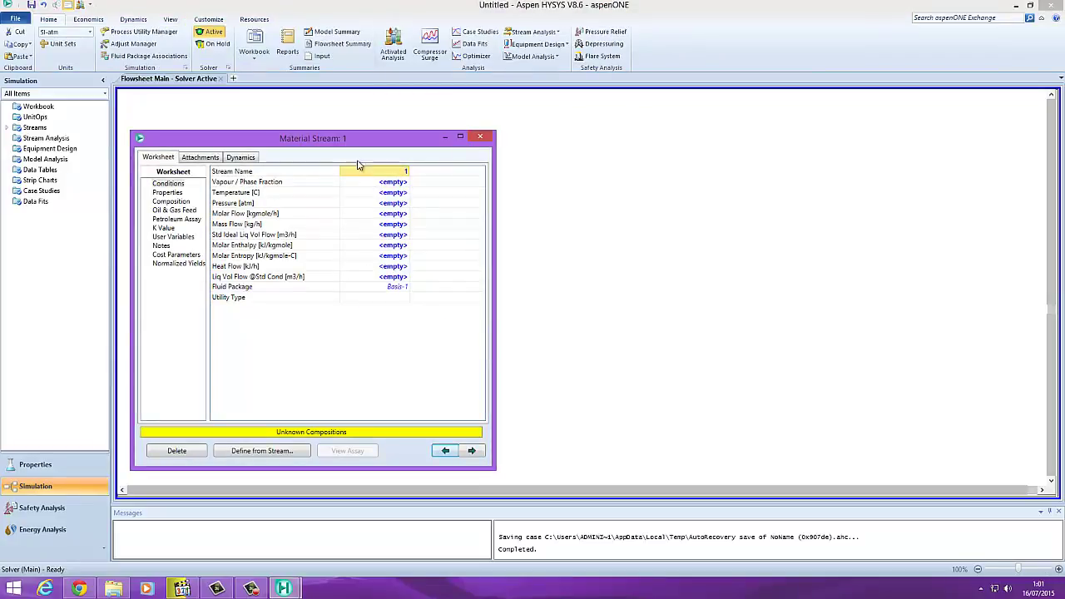
left_click_drag(339, 145, 506, 140)
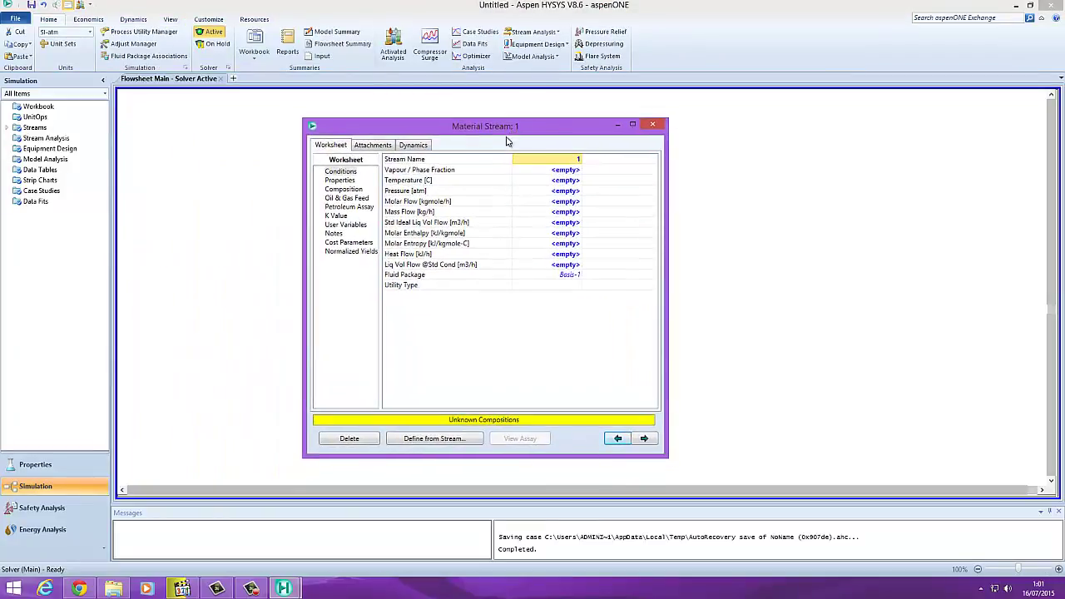
left_click(416, 161)
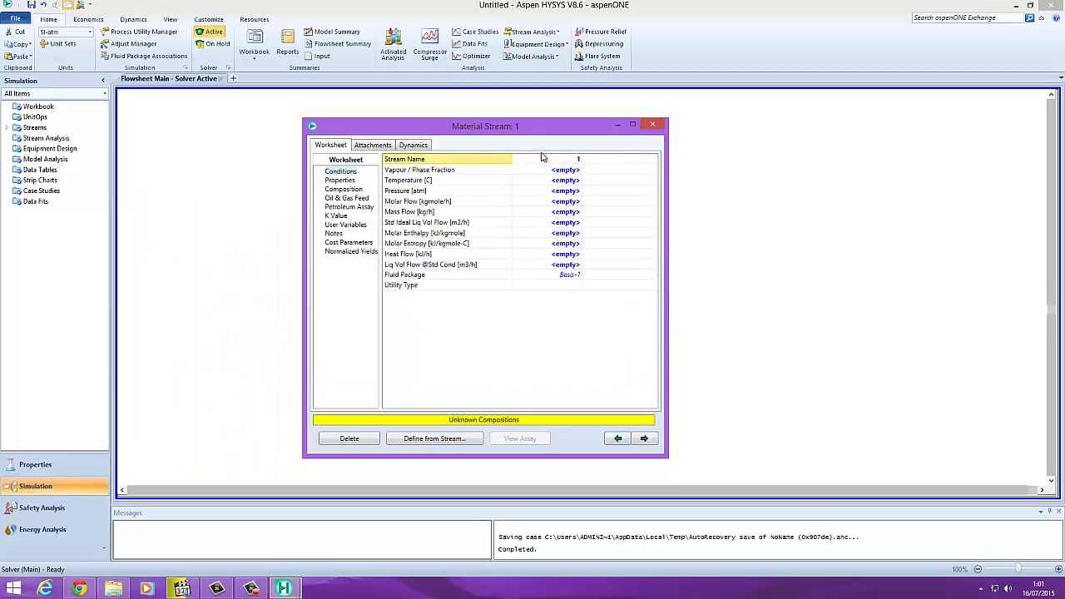
left_click(551, 161)
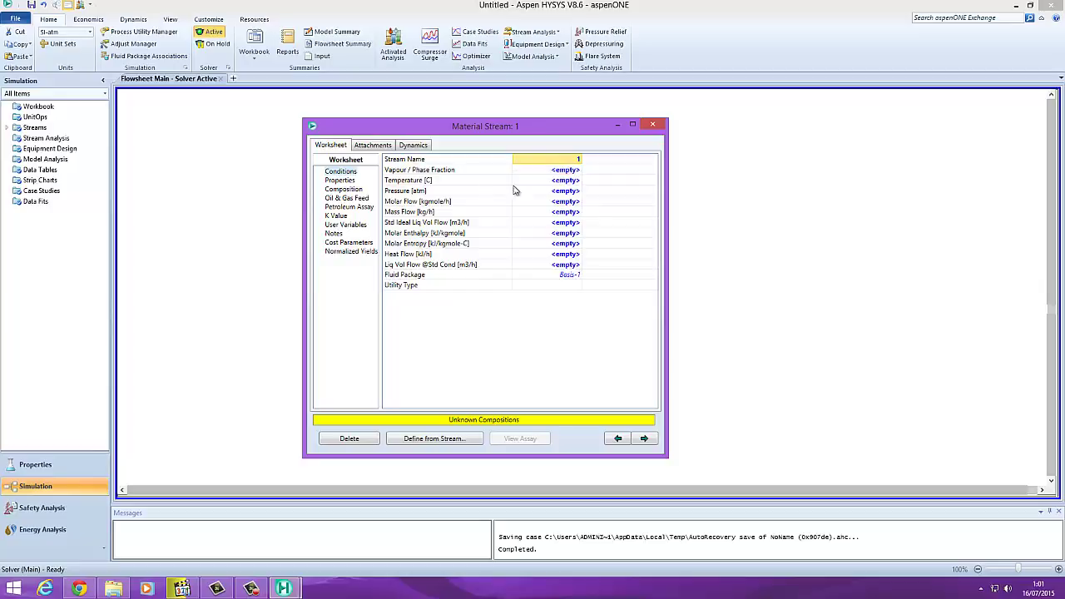
- Set the temperature of material stream 1 to 25 C in its conditions
left_click(558, 180)
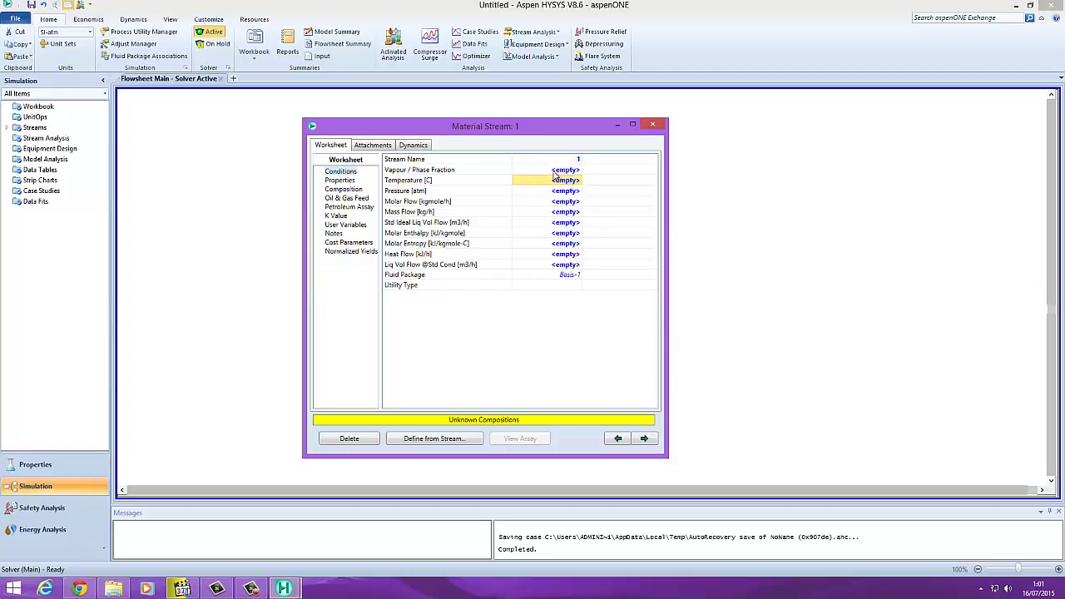
left_click(555, 191)
left_click(556, 182)
left_click(555, 191)
left_click(558, 201)
left_click(554, 191)
left_click(545, 181)
type("25")
key("Return")
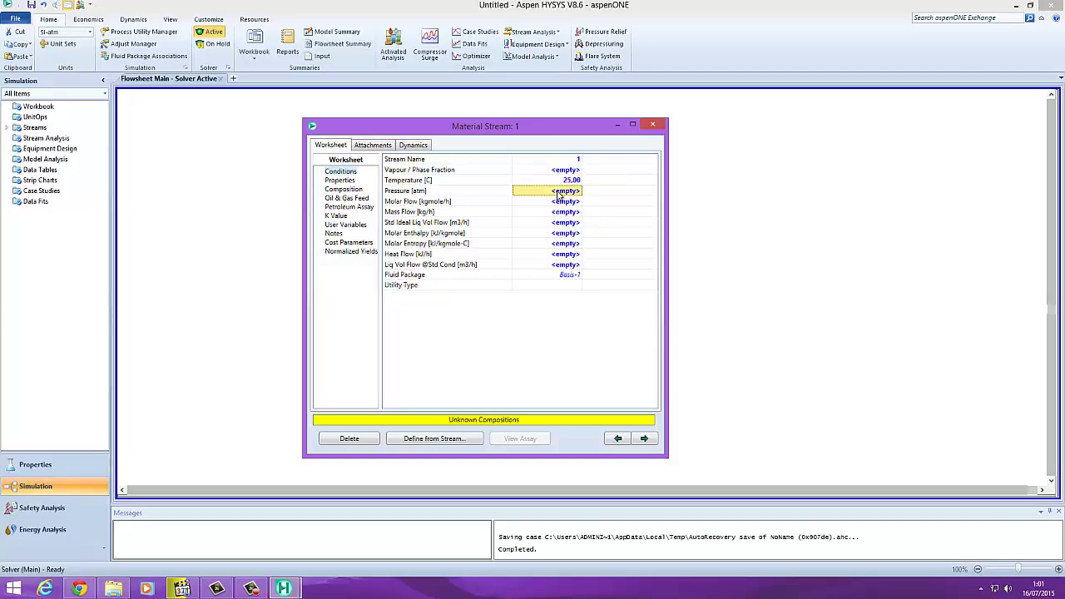
- Set the stream's pressure to 1 atm and its molar flow to 100 kgmole/h
type("1")
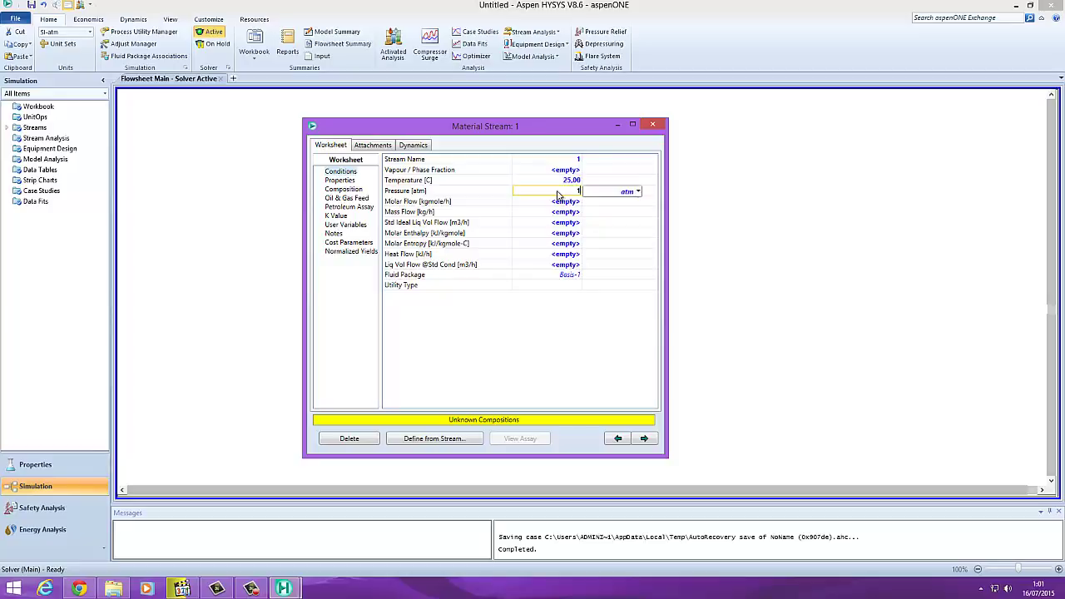
key("Return")
type("1.")
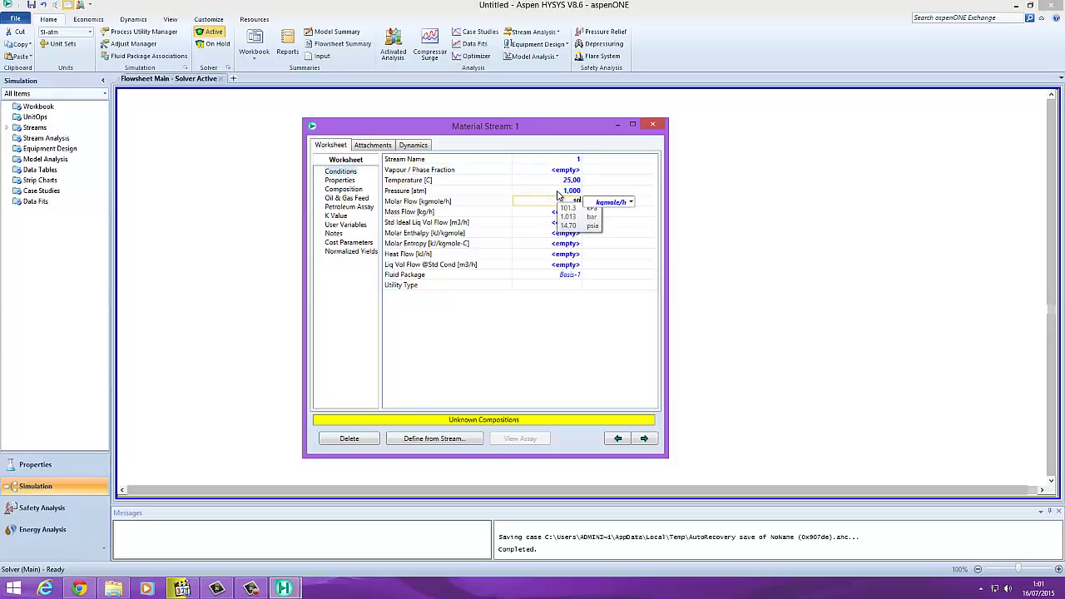
type("00")
key("Return")
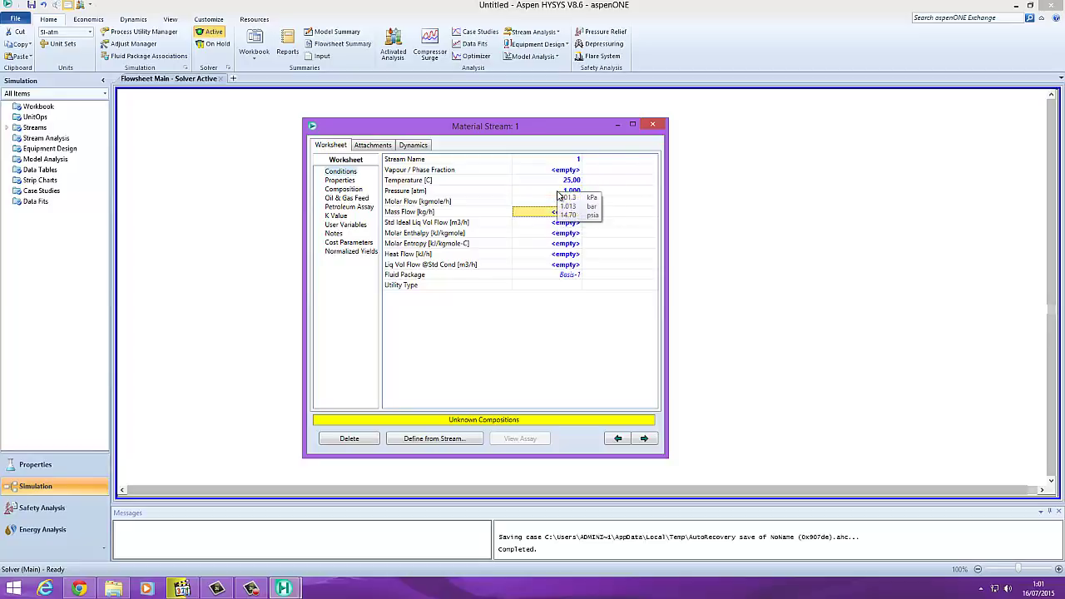
left_click(572, 181)
left_click(573, 192)
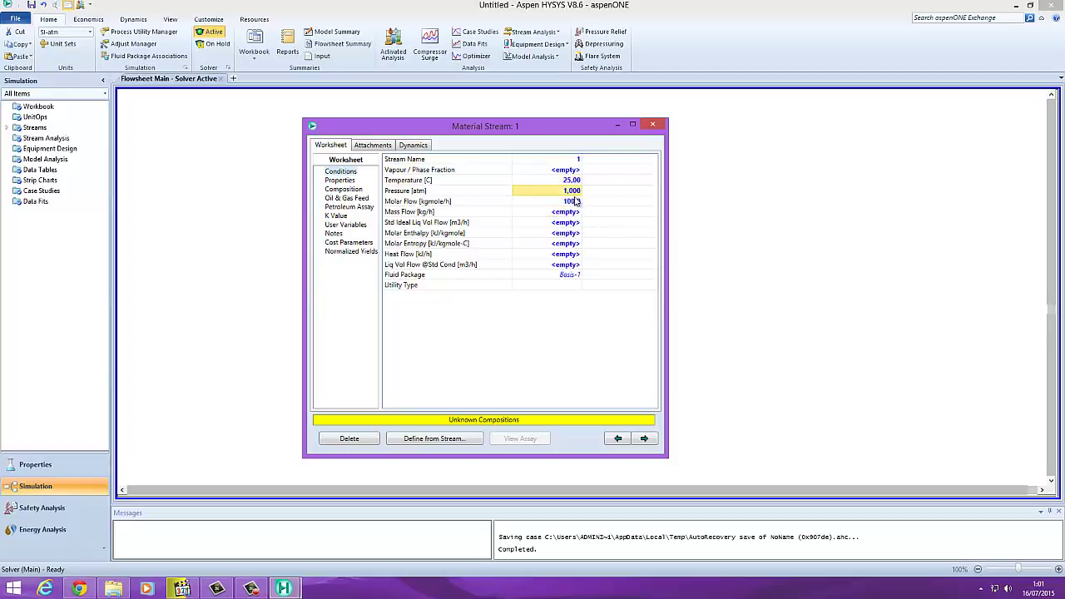
left_click(576, 202)
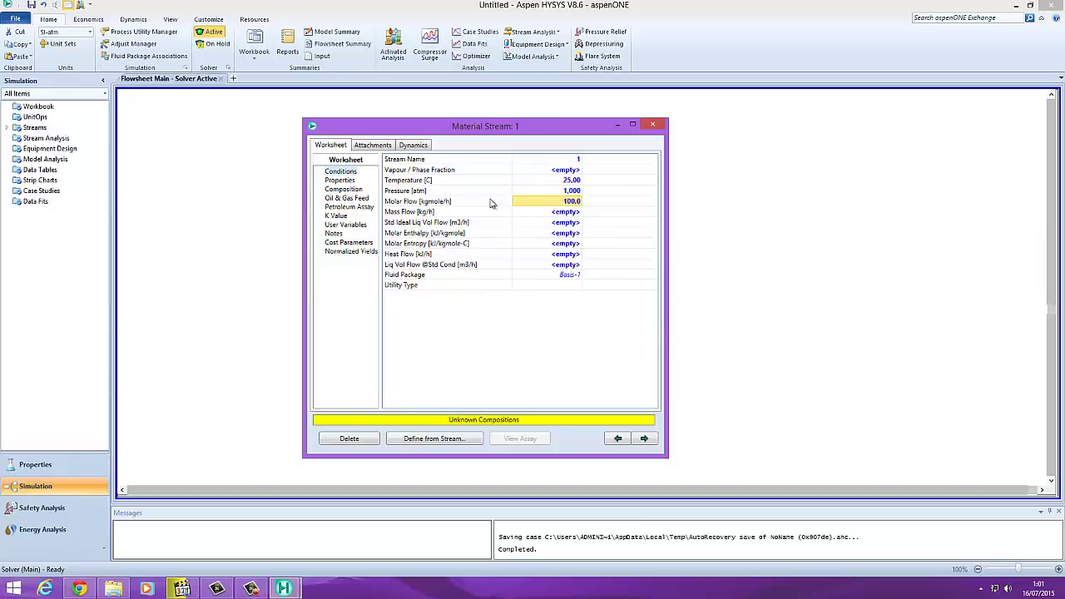
- Define the stream's composition as pure ethanol with a mole fraction of 1 and accept it
left_click(341, 189)
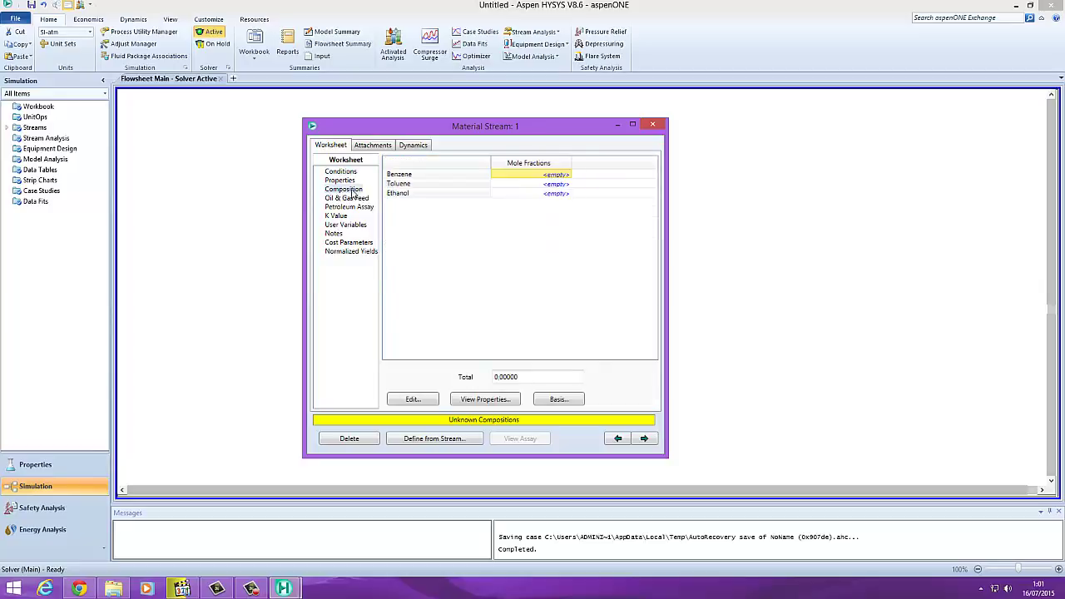
left_click(548, 193)
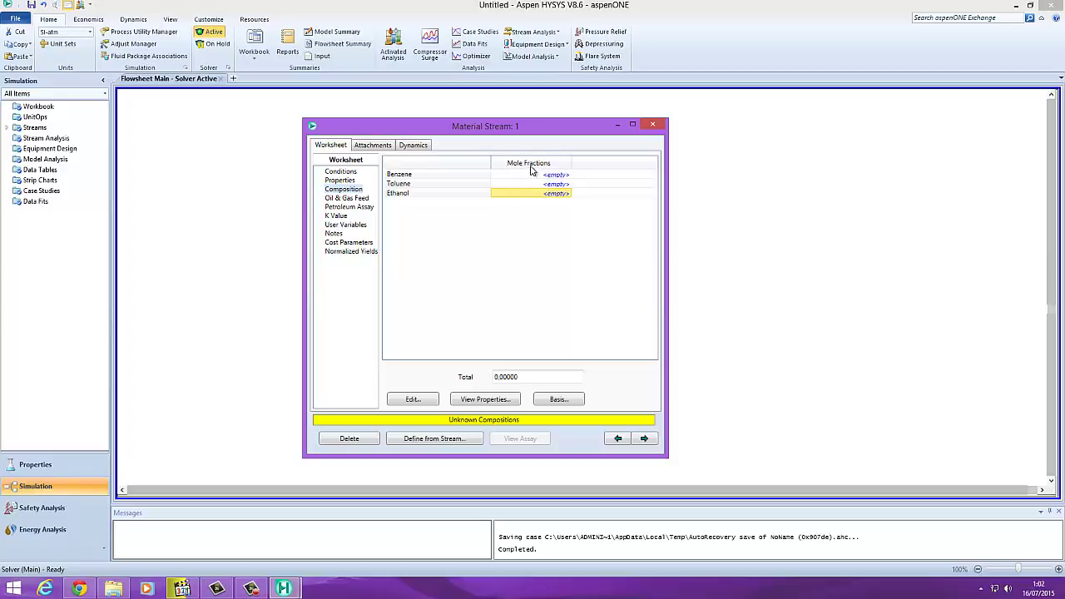
left_click(534, 193)
type("1")
key("Return")
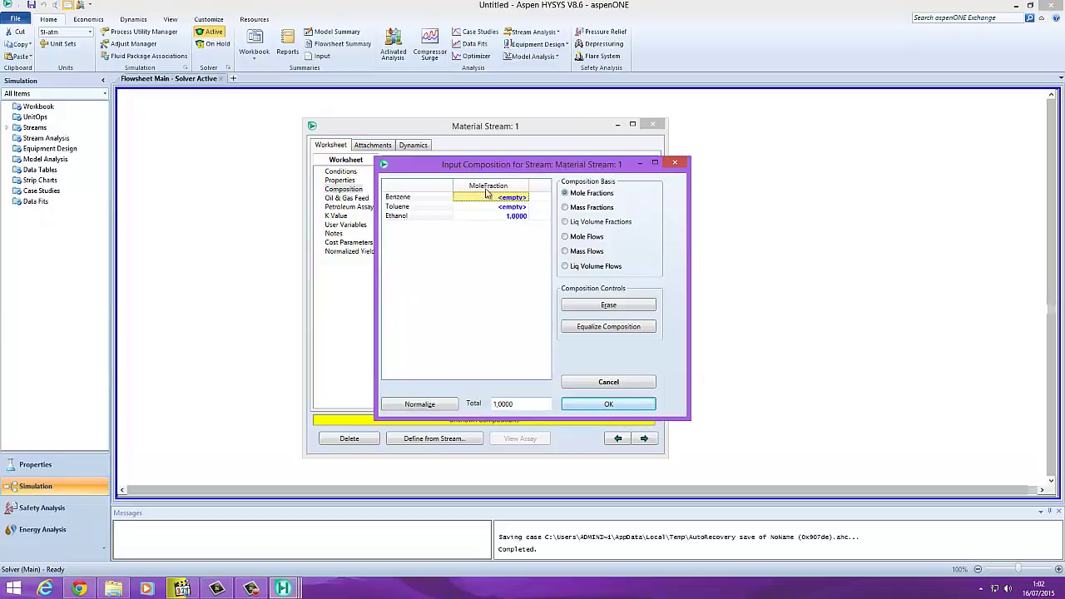
left_click(622, 405)
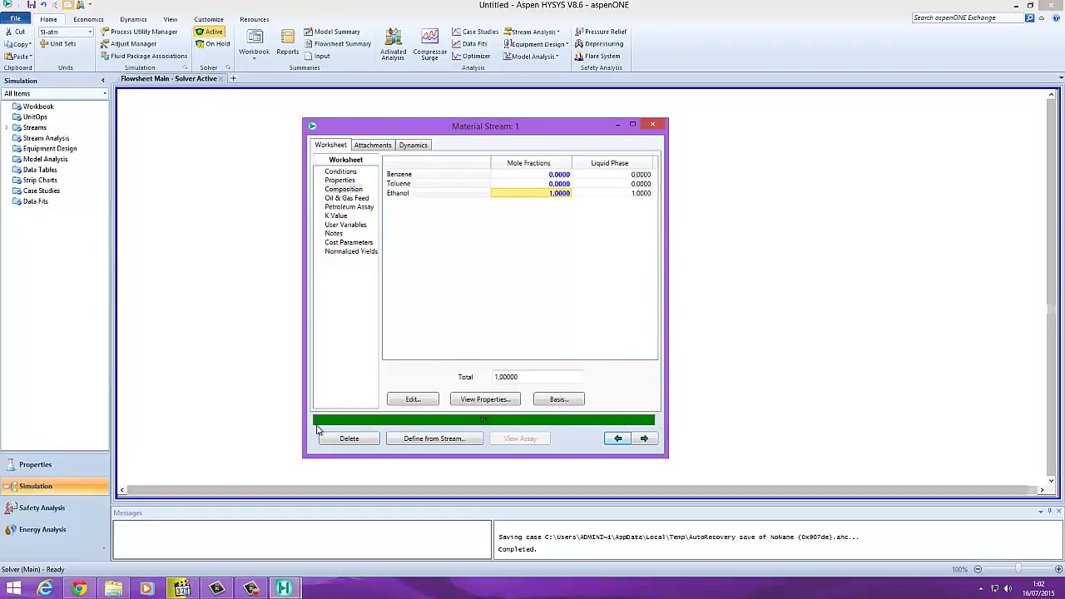
- Review the stream's specified and calculated conditions, including vapour fraction, mass flow, enthalpy and entropy, moving the window to uncover the stream on the flowsheet
left_click(344, 172)
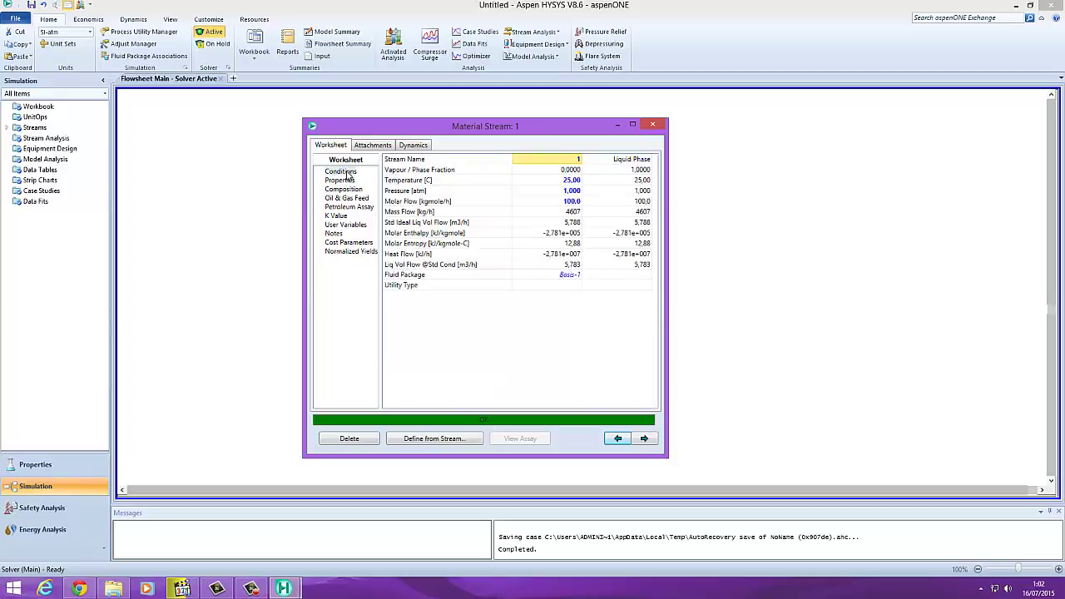
left_click(572, 181)
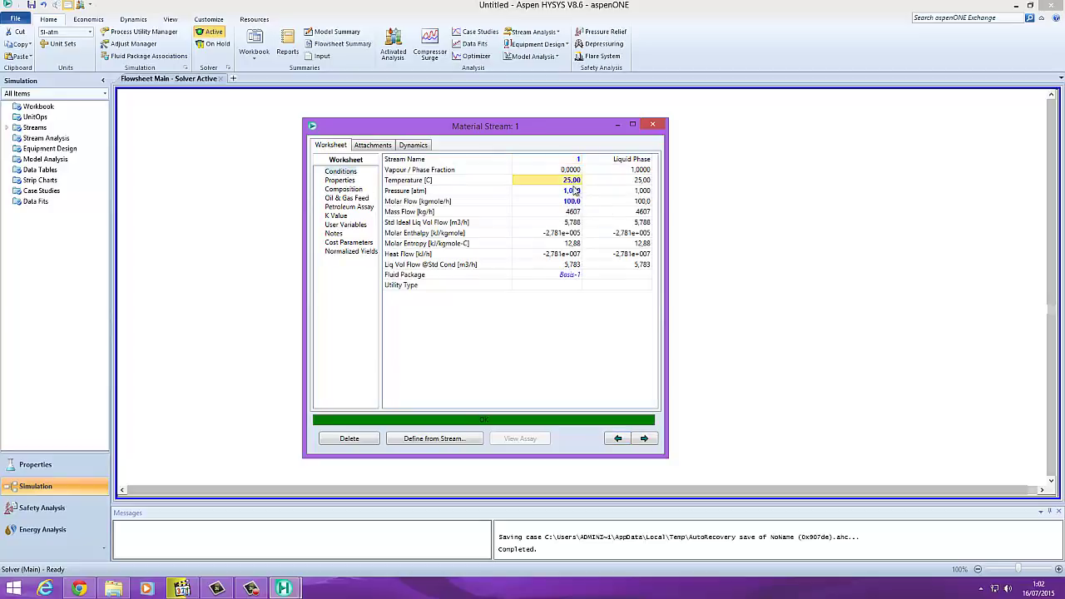
left_click(574, 192)
left_click(576, 202)
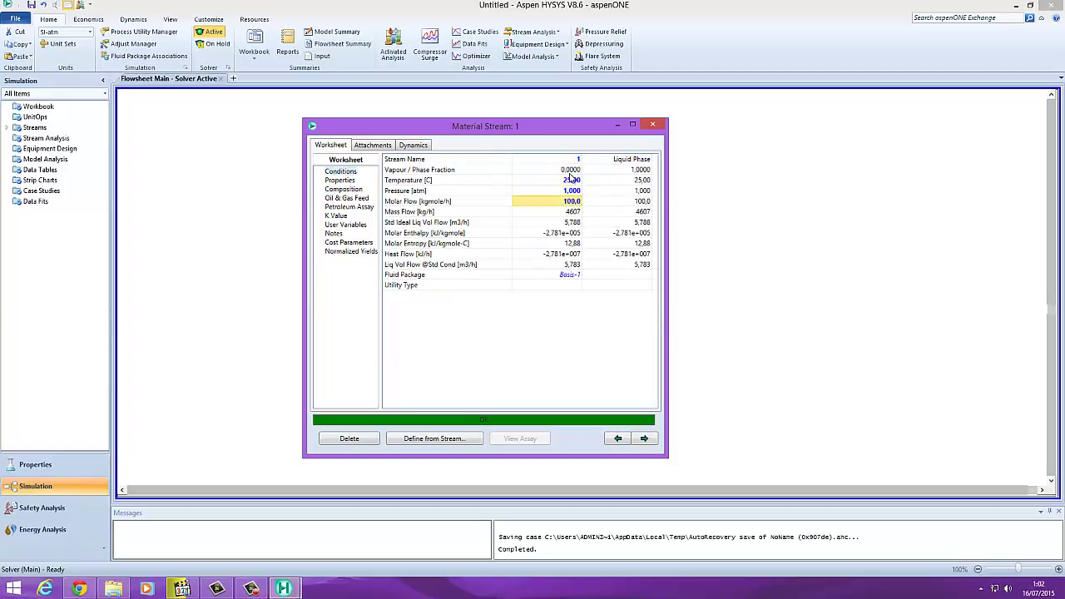
left_click(568, 171)
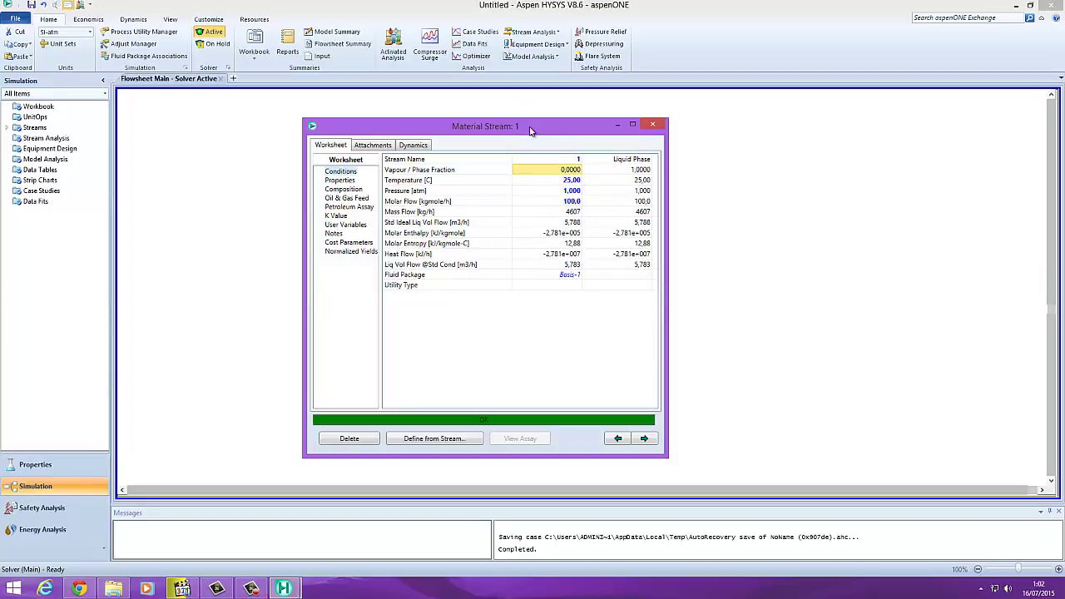
left_click_drag(532, 127, 633, 112)
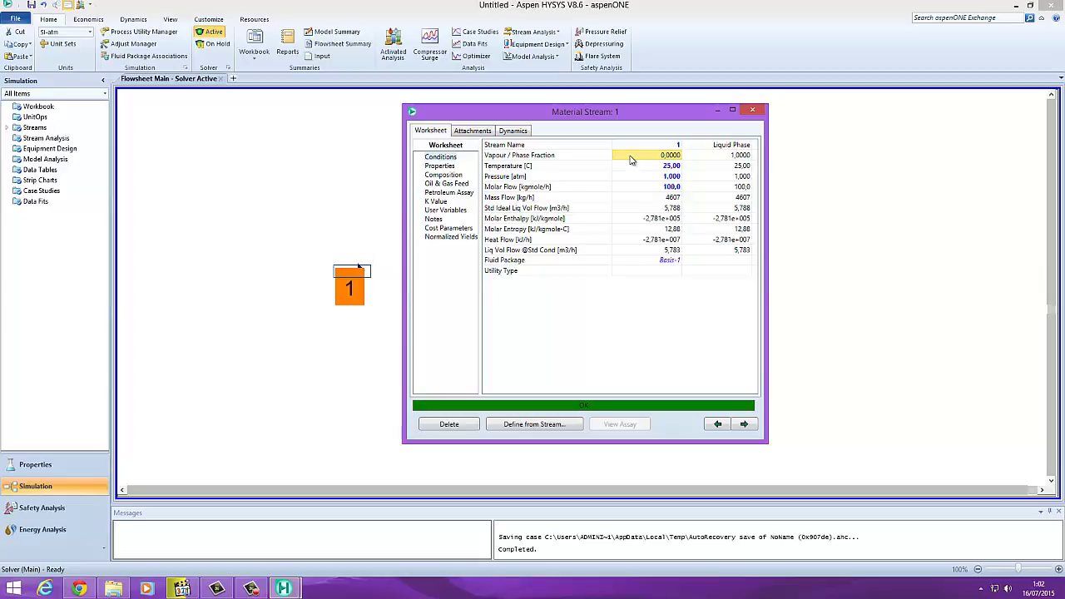
left_click(637, 201)
left_click(520, 198)
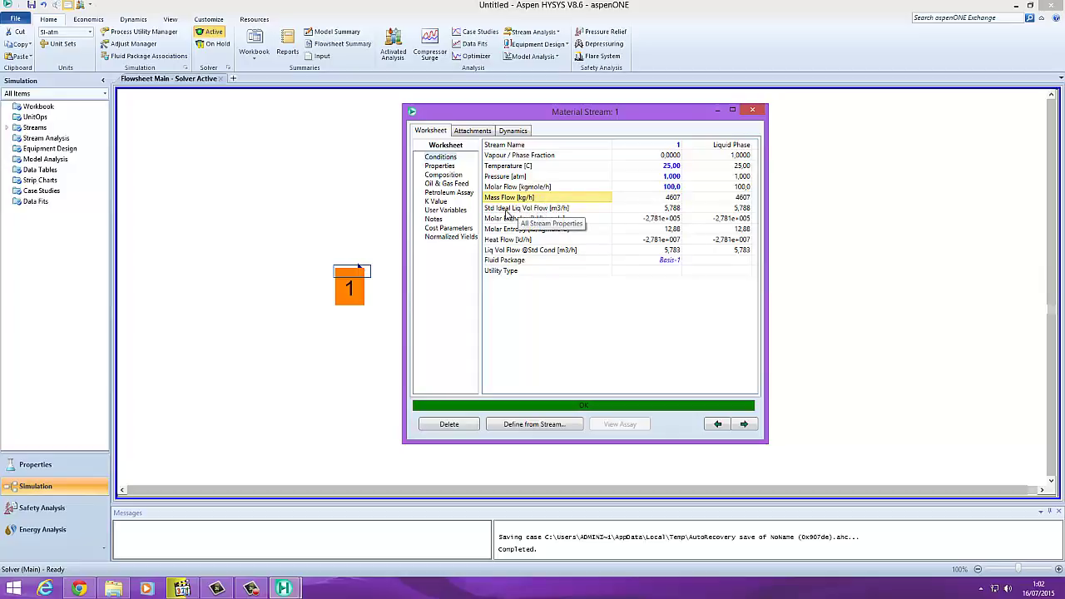
left_click(665, 210)
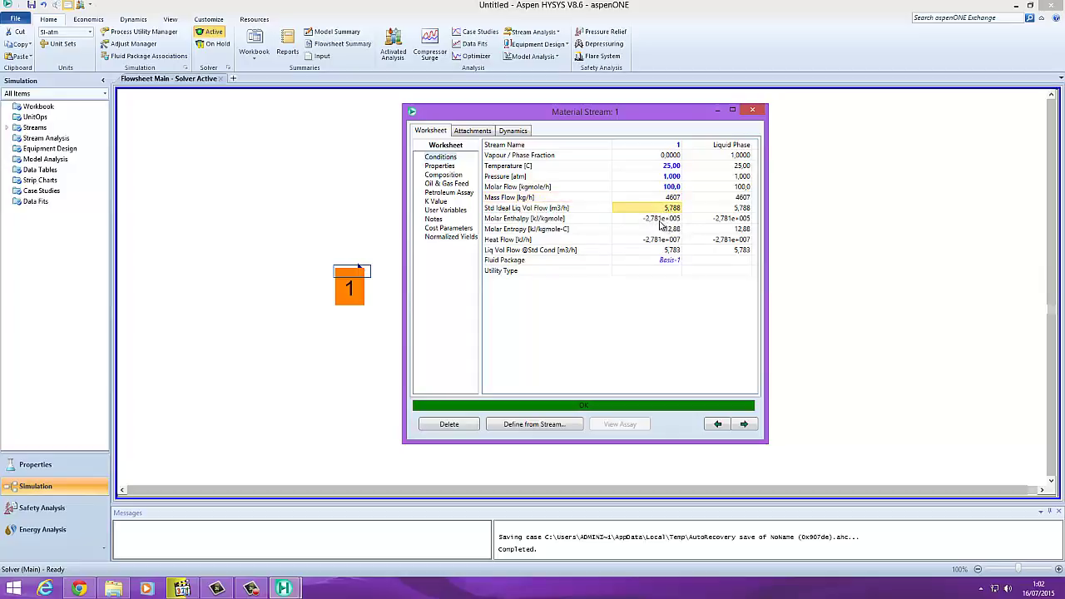
left_click(661, 219)
left_click(662, 230)
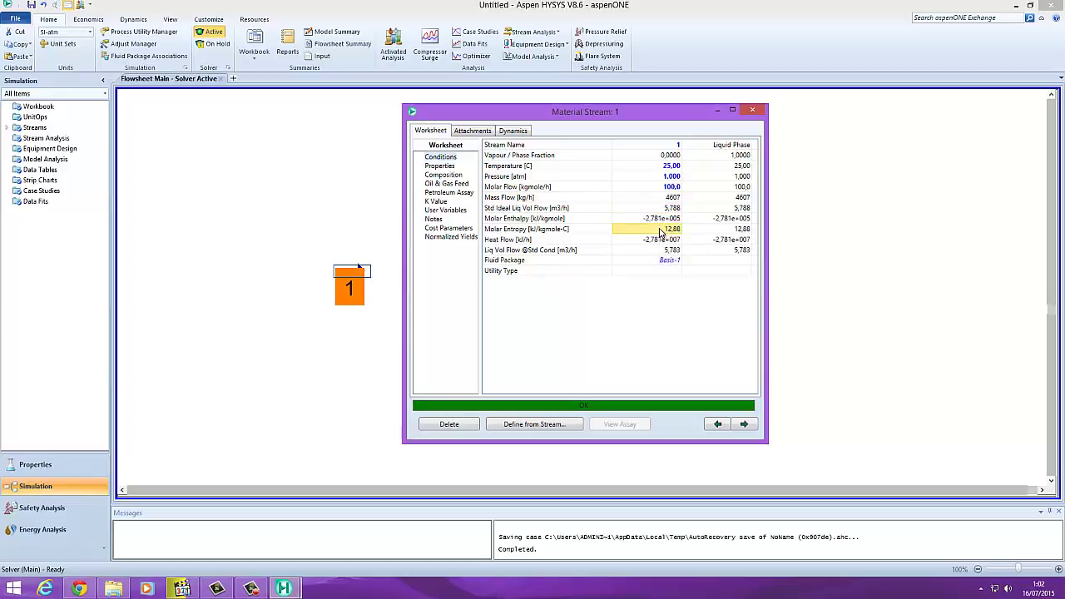
- Examine the stream's calculated properties from molar density and actual volume flow through to viscosity and thermal conductivity
left_click(441, 166)
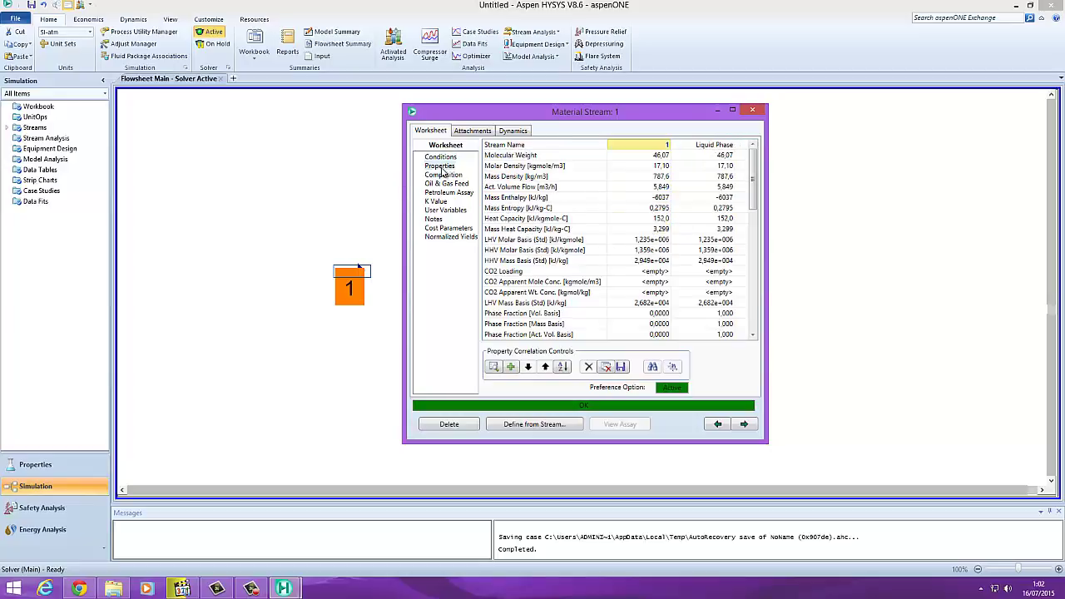
left_click(655, 167)
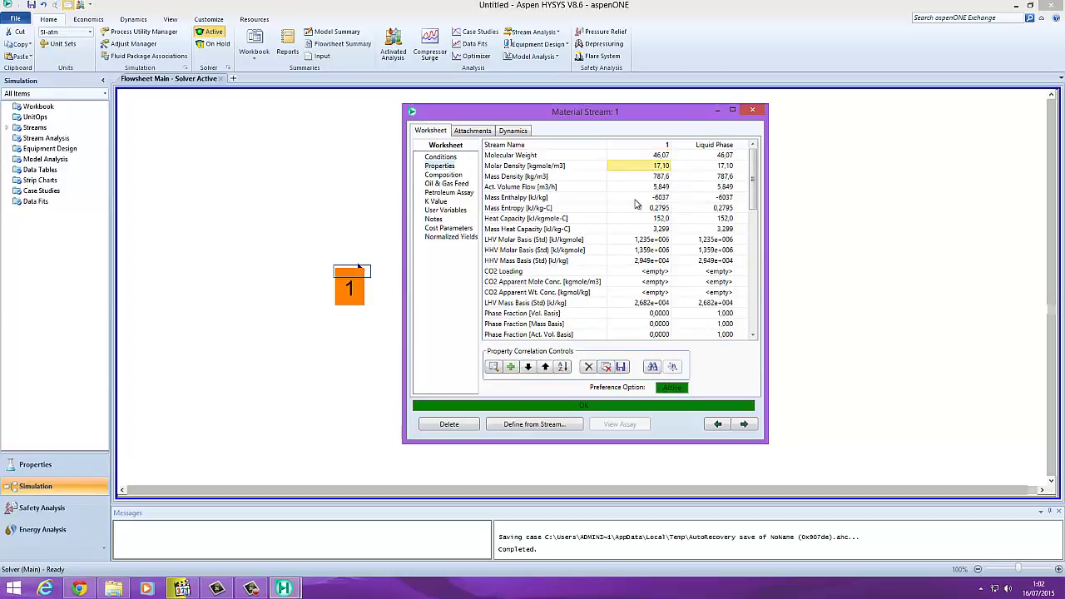
left_click(642, 186)
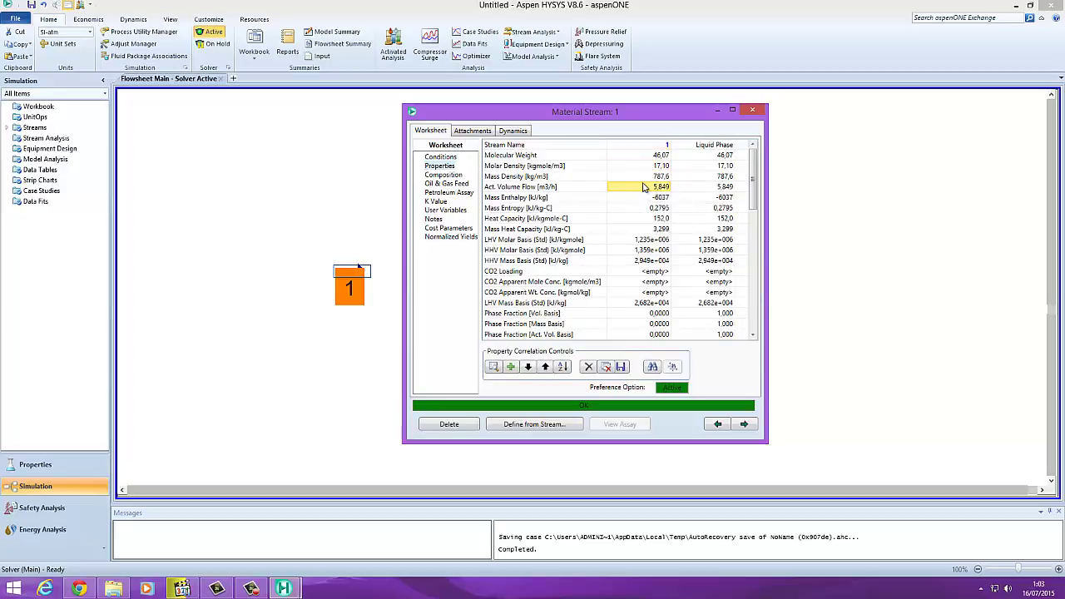
scroll(632, 250, "down", 3)
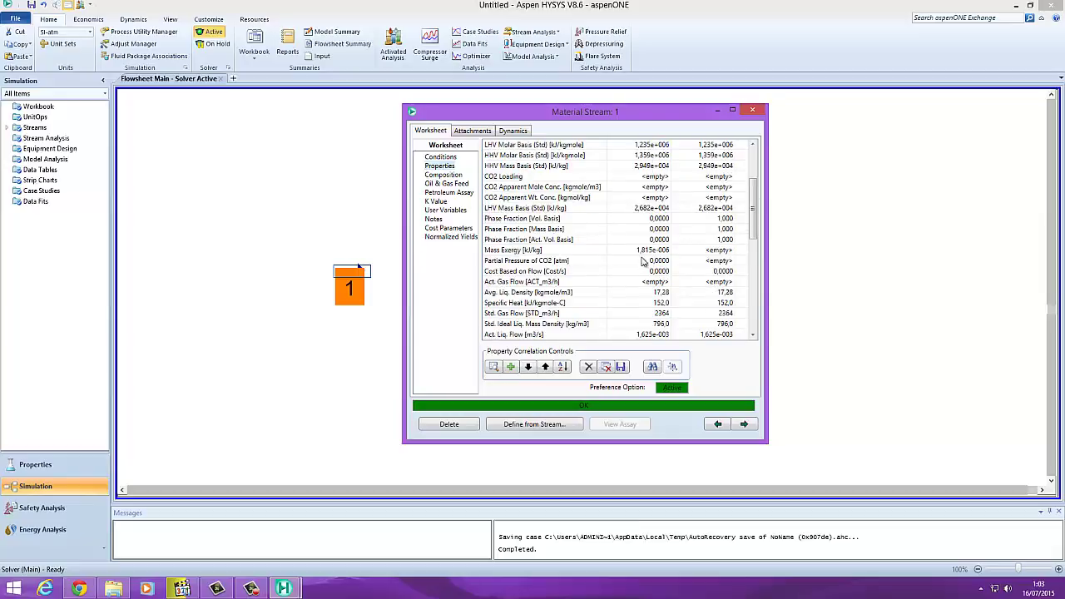
scroll(650, 293, "down", 1)
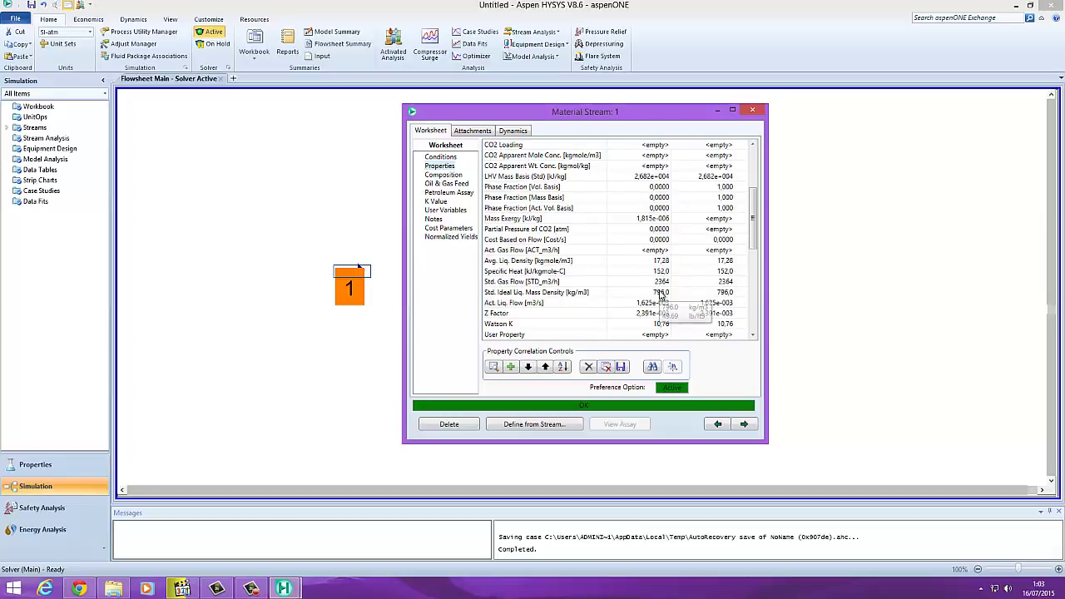
scroll(660, 295, "down", 6)
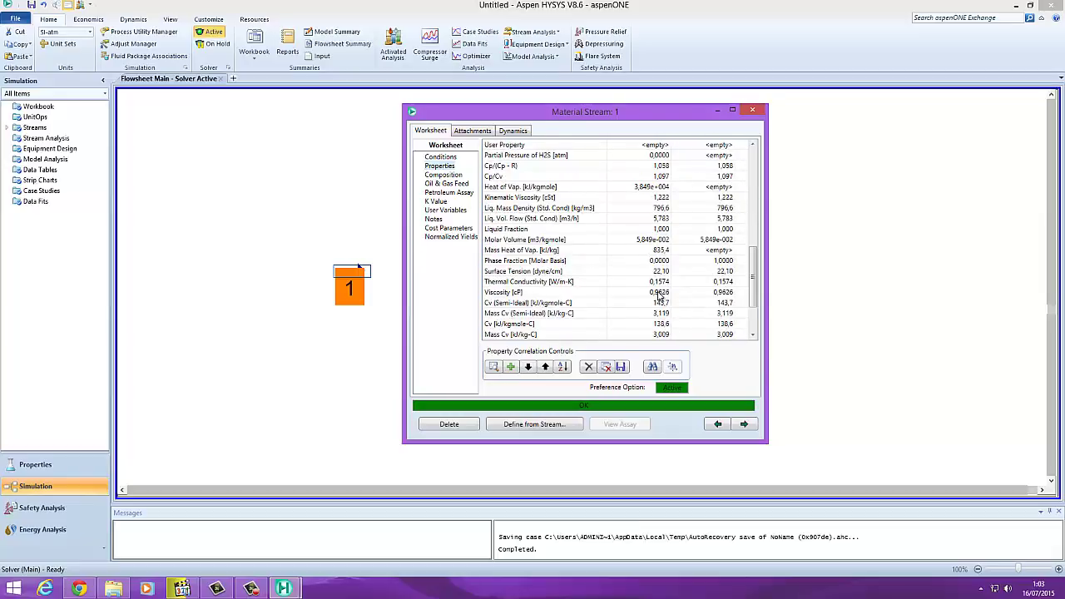
scroll(660, 295, "down", 3)
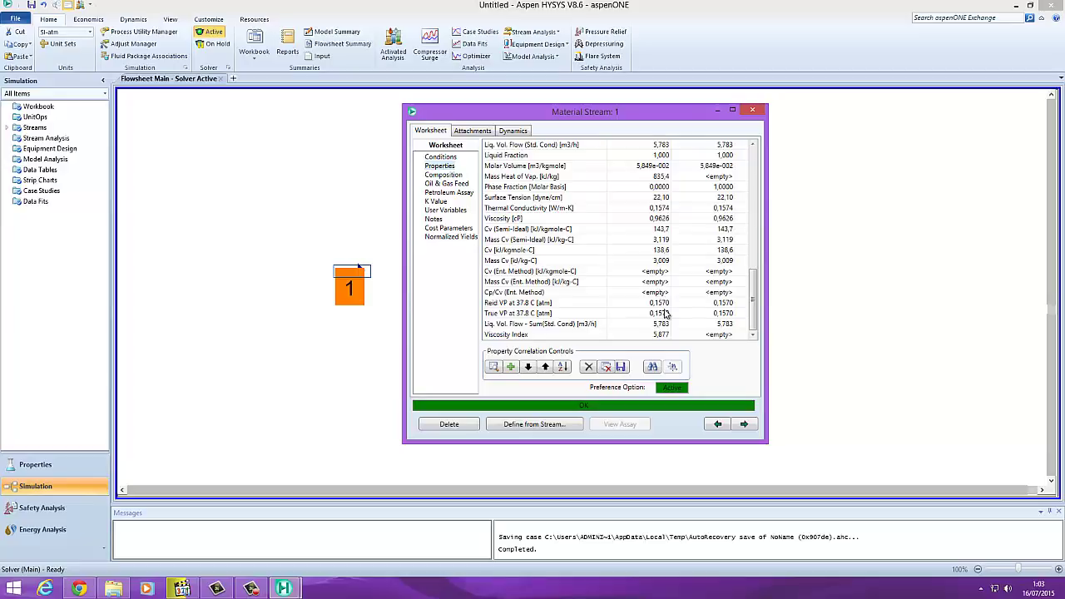
left_click(661, 219)
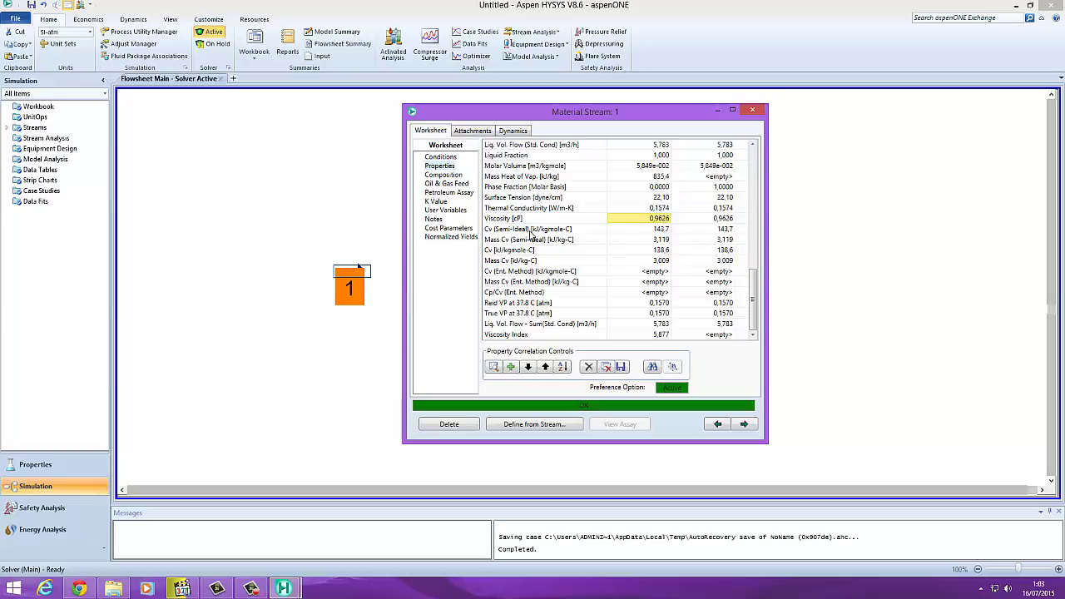
left_click(657, 212)
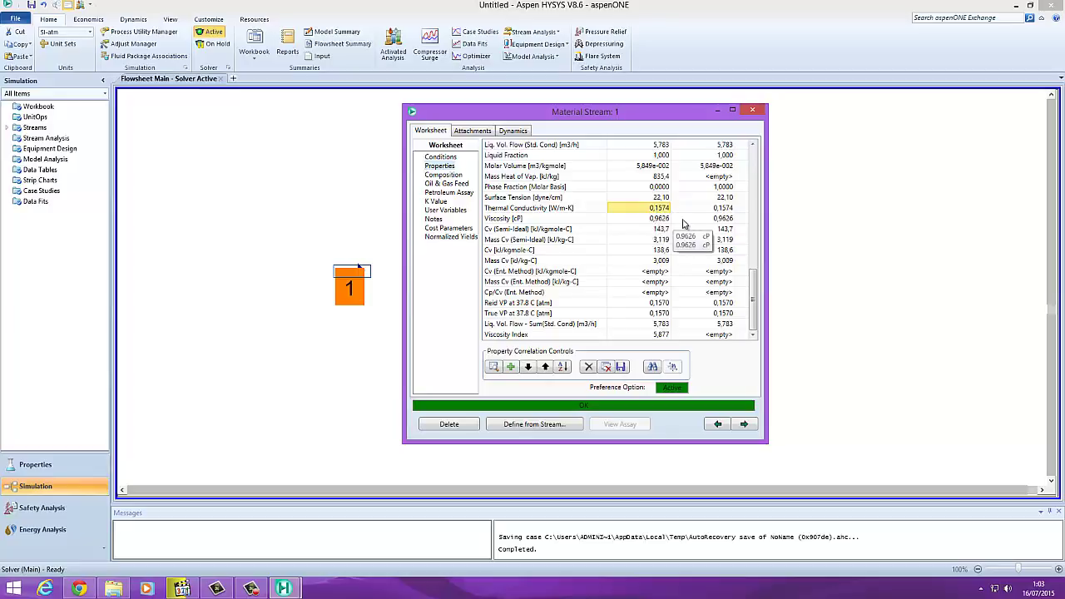
- Look back through the stream's property list, checking the standard ideal liquid mass density, and return to its beginning
scroll(632, 249, "up", 2)
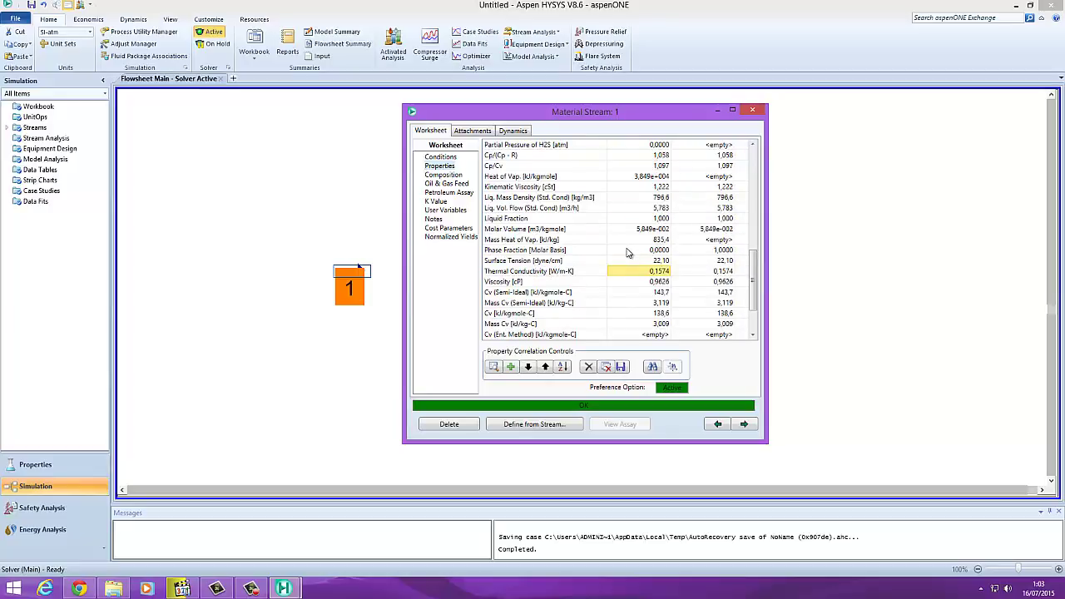
scroll(610, 281, "down", 1)
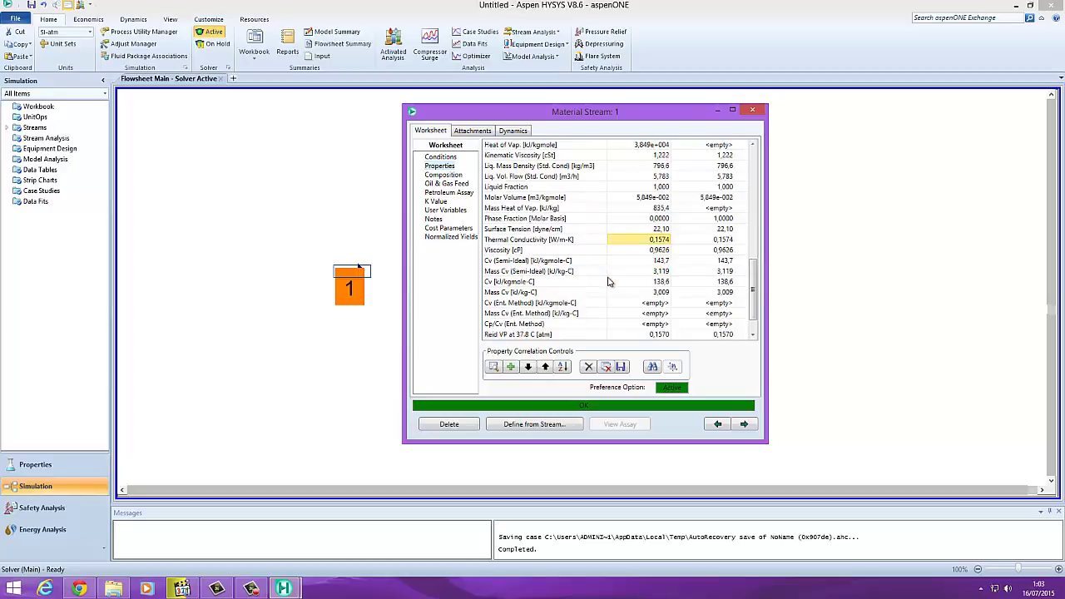
scroll(607, 281, "down", 1)
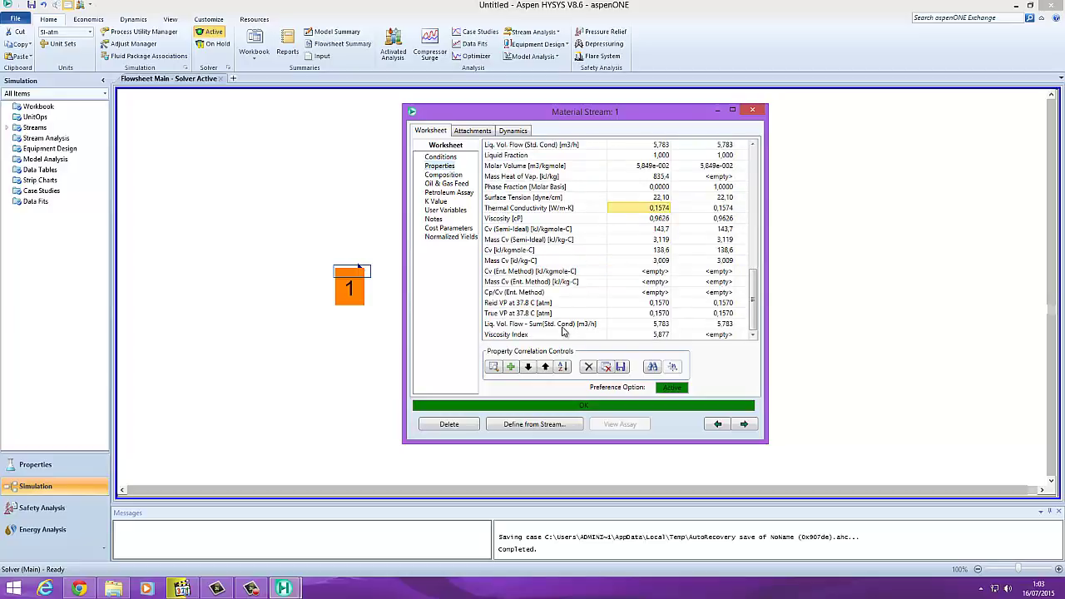
scroll(564, 329, "up", 2)
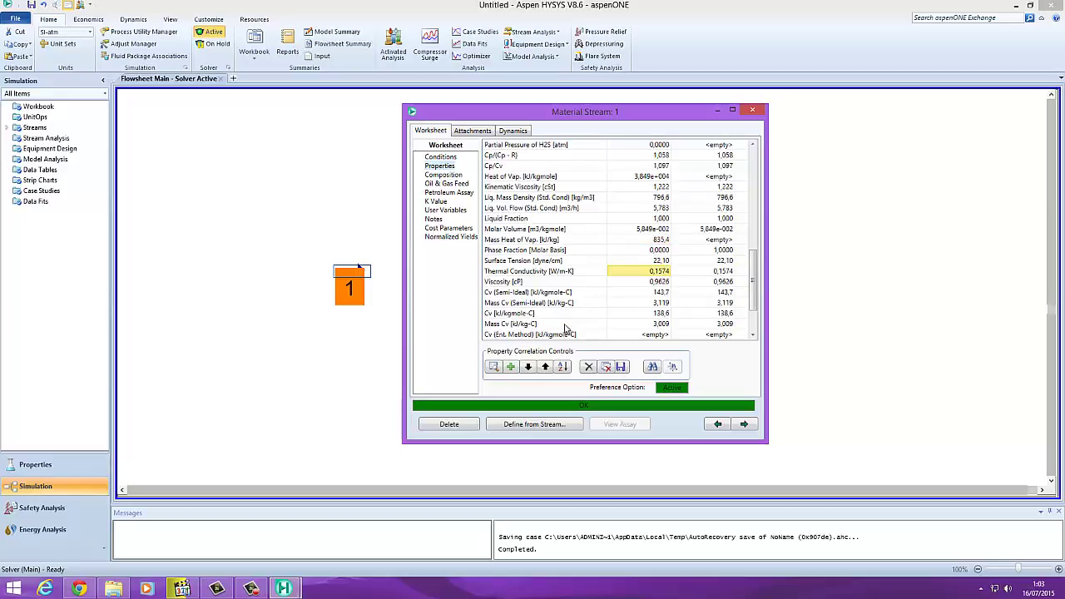
scroll(564, 326, "up", 4)
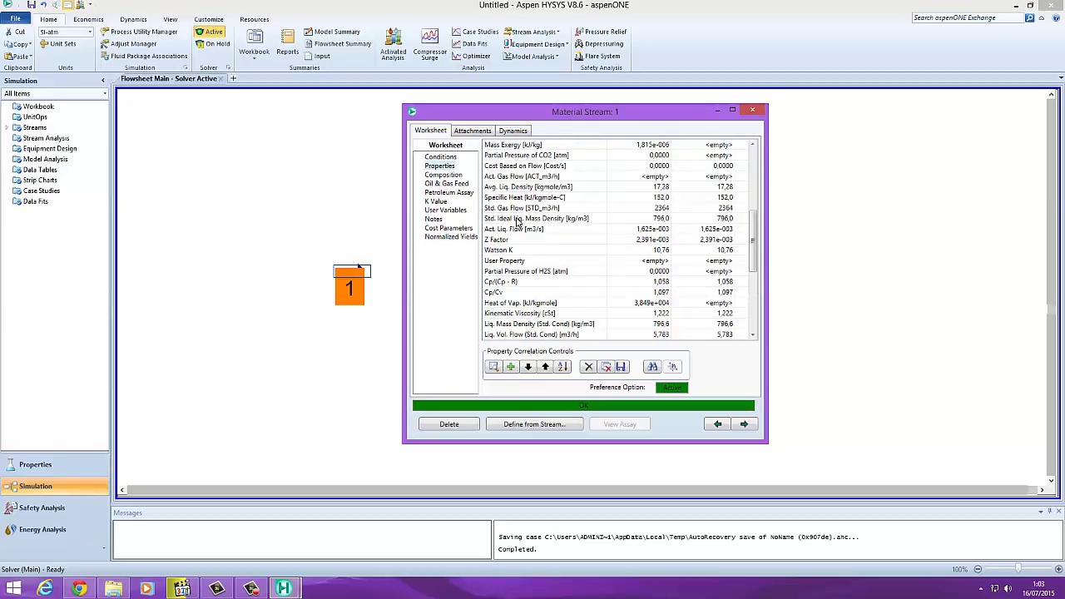
left_click(519, 219)
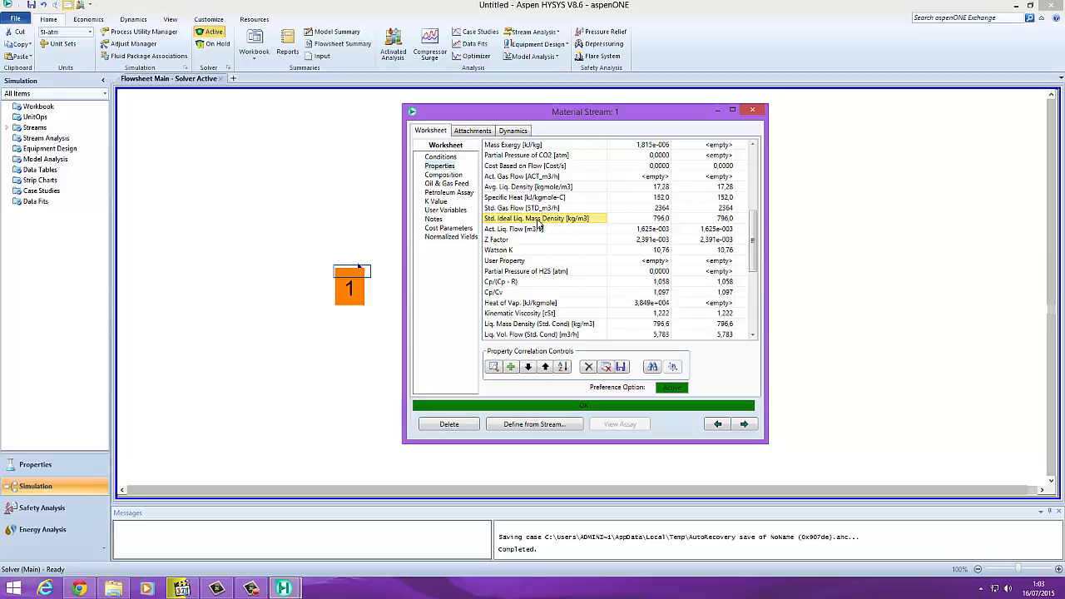
left_click(633, 222)
left_click(590, 224)
scroll(612, 238, "up", 6)
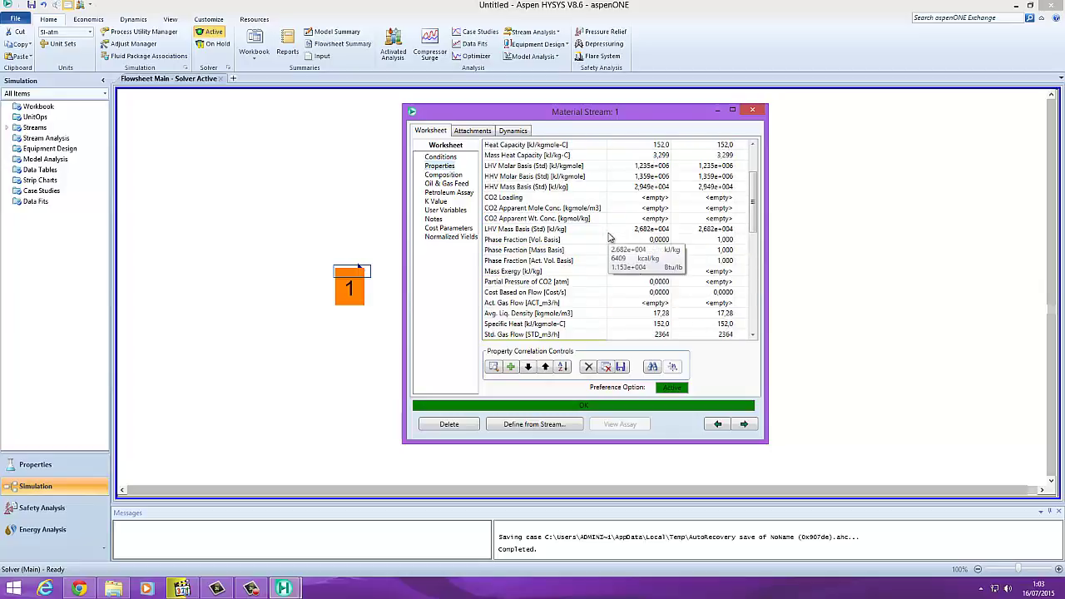
scroll(608, 238, "up", 1)
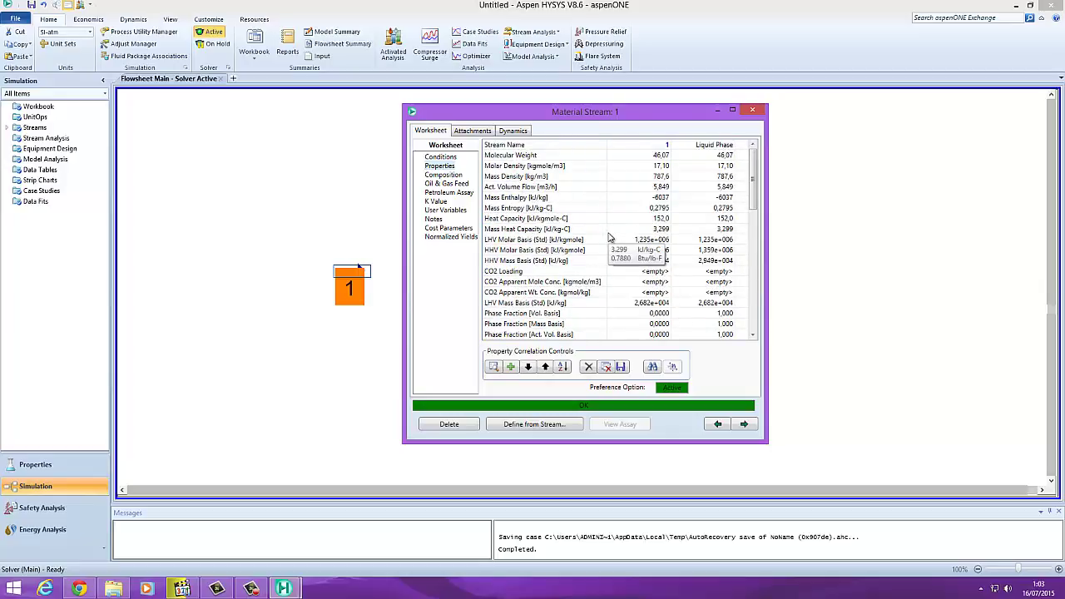
- Check the stream's mass density, and review the temperature, pressure and molar flow in its conditions
left_click(556, 177)
left_click(654, 178)
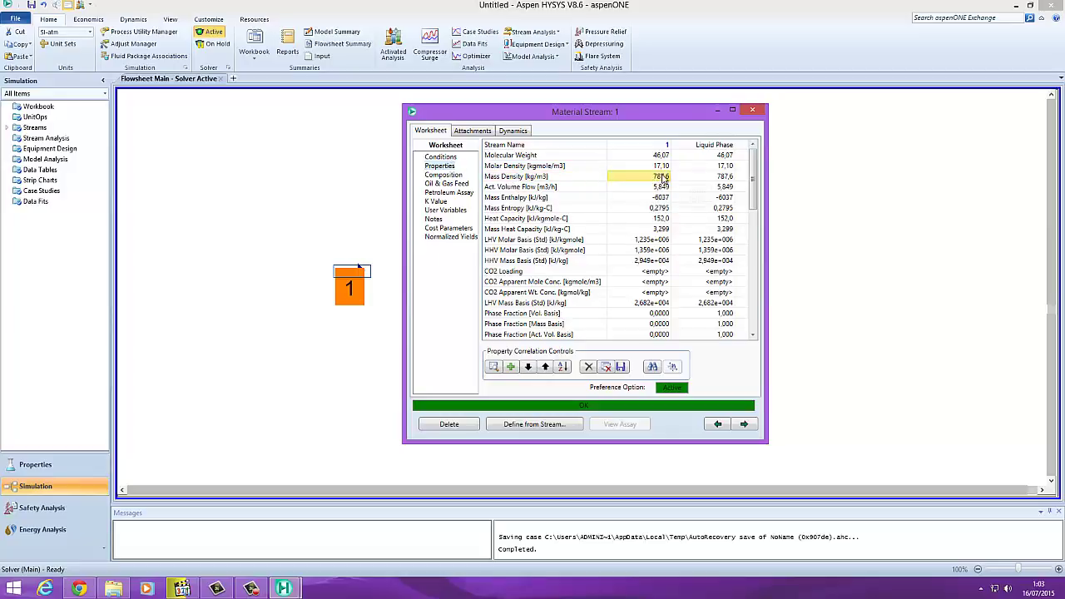
left_click(439, 157)
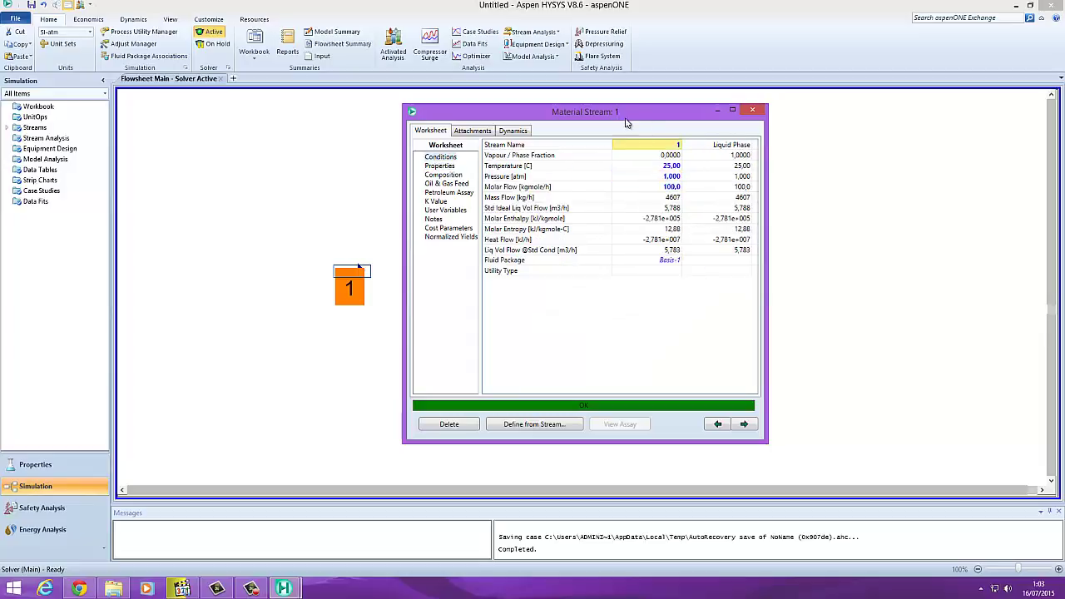
mouse_move(607, 121)
left_mouse_down()
mouse_move(543, 129)
mouse_move(597, 126)
left_mouse_up()
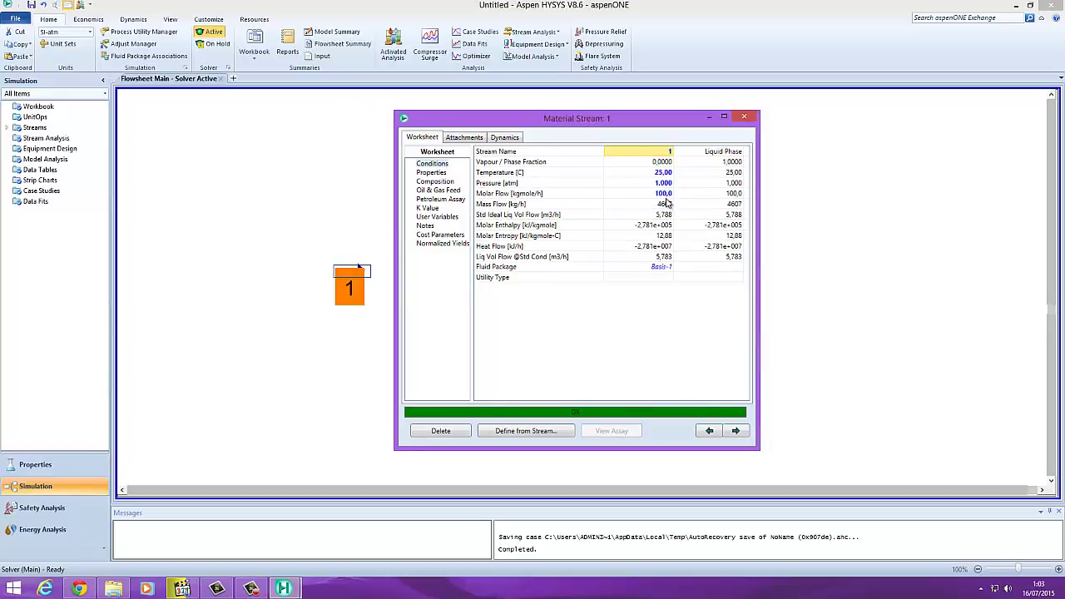
left_click(547, 173)
left_click(541, 185)
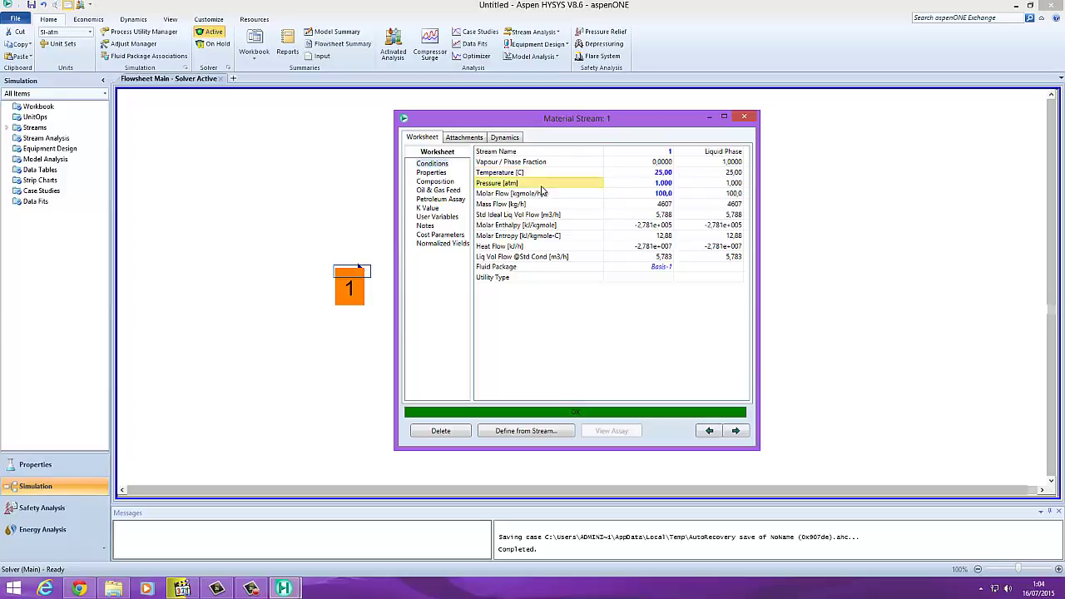
left_click(545, 196)
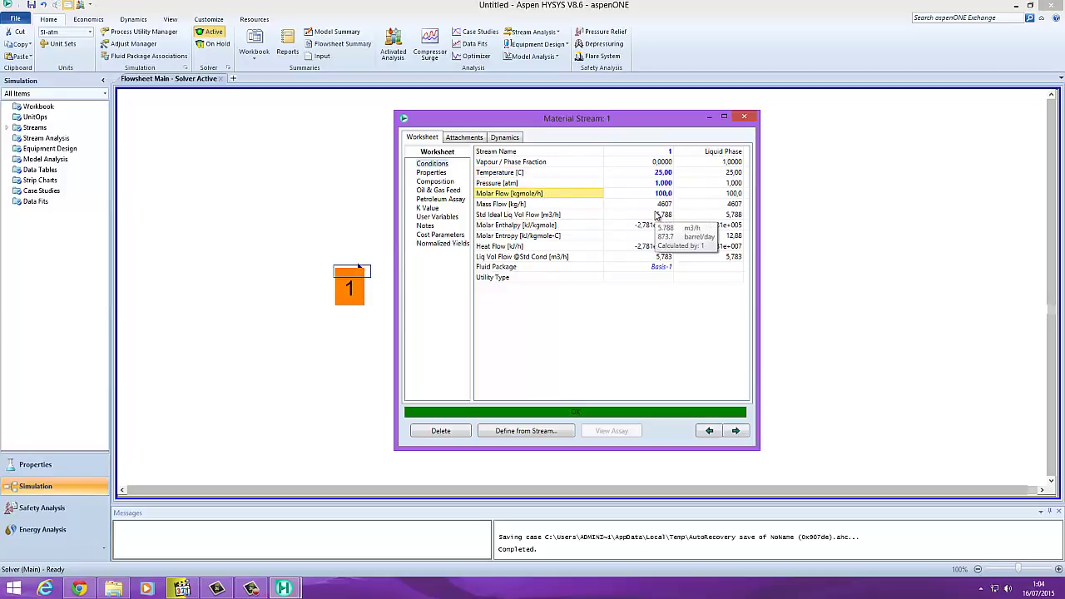
- Clear the temperature specification of material stream 1
left_click(661, 173)
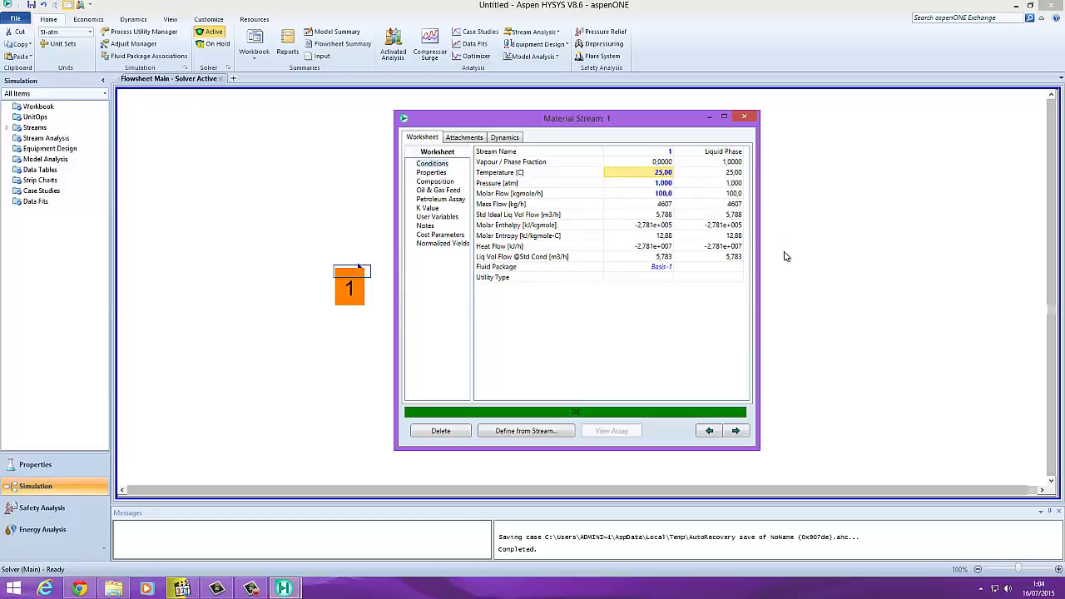
key("Delete")
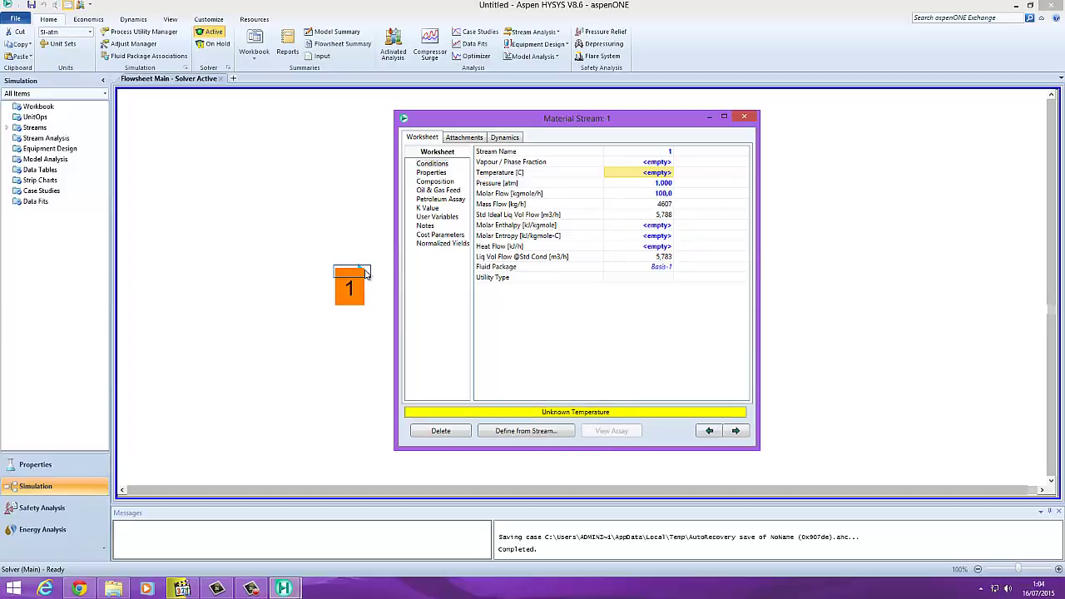
left_click_drag(576, 123, 581, 123)
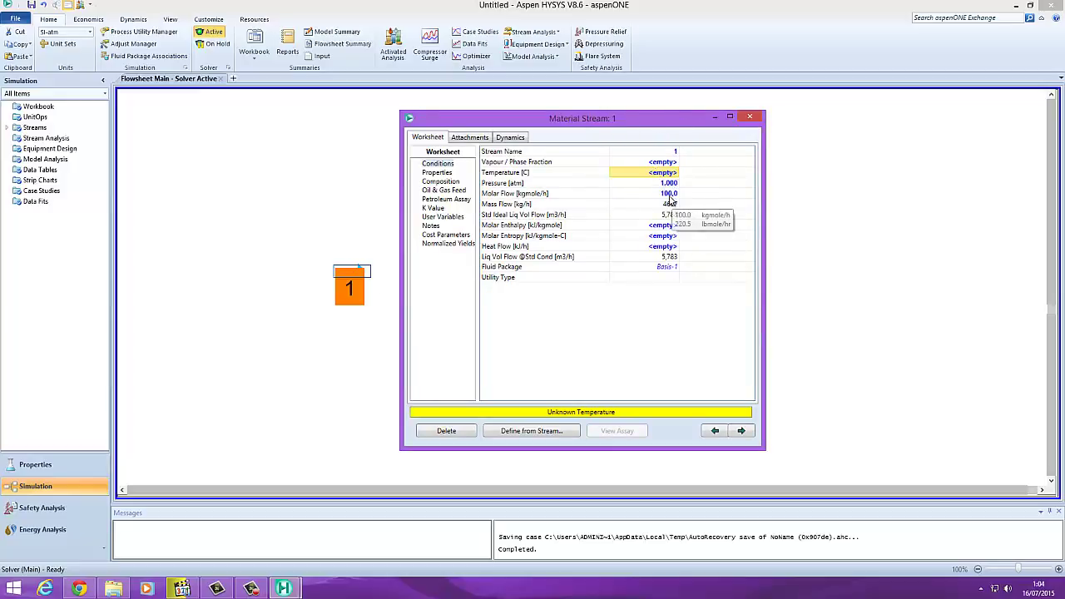
- Set the vapour/phase fraction of material stream 1 to 1
left_click(670, 197)
left_click(658, 184)
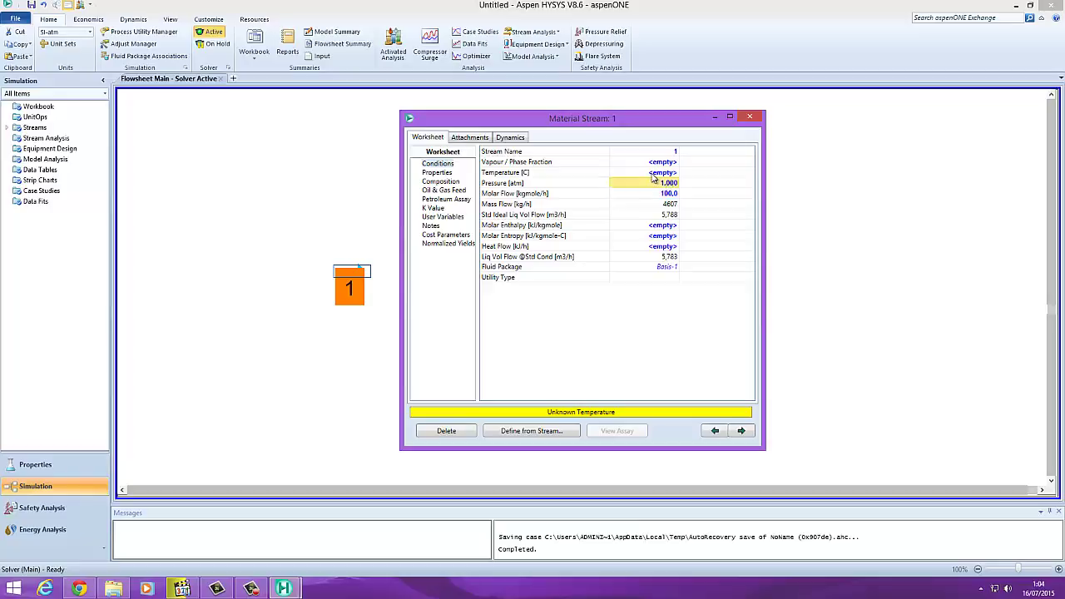
left_click(654, 173)
left_click(655, 162)
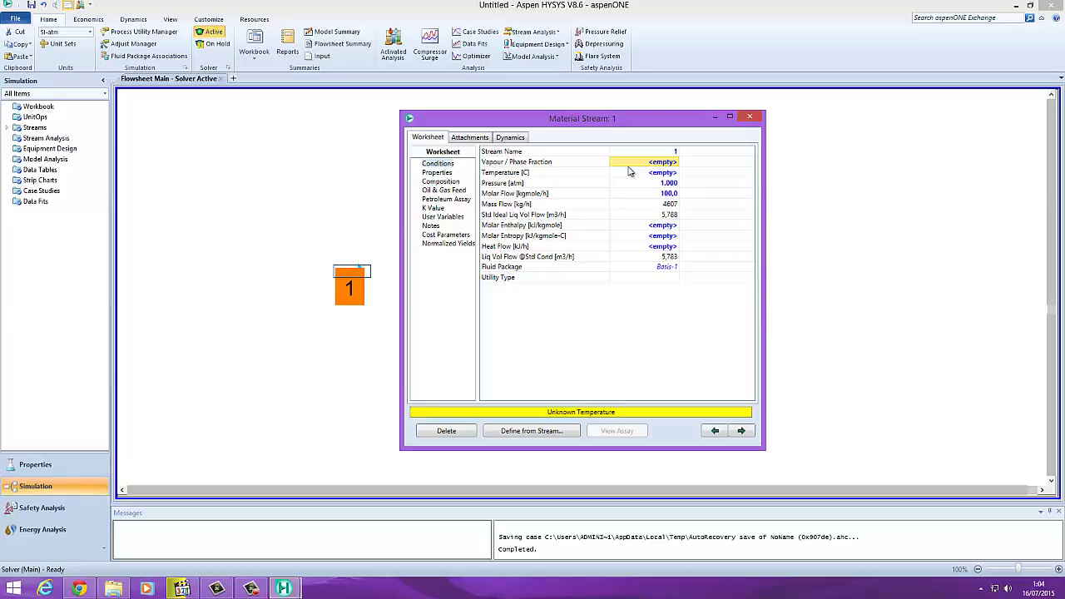
type("1")
key("Return")
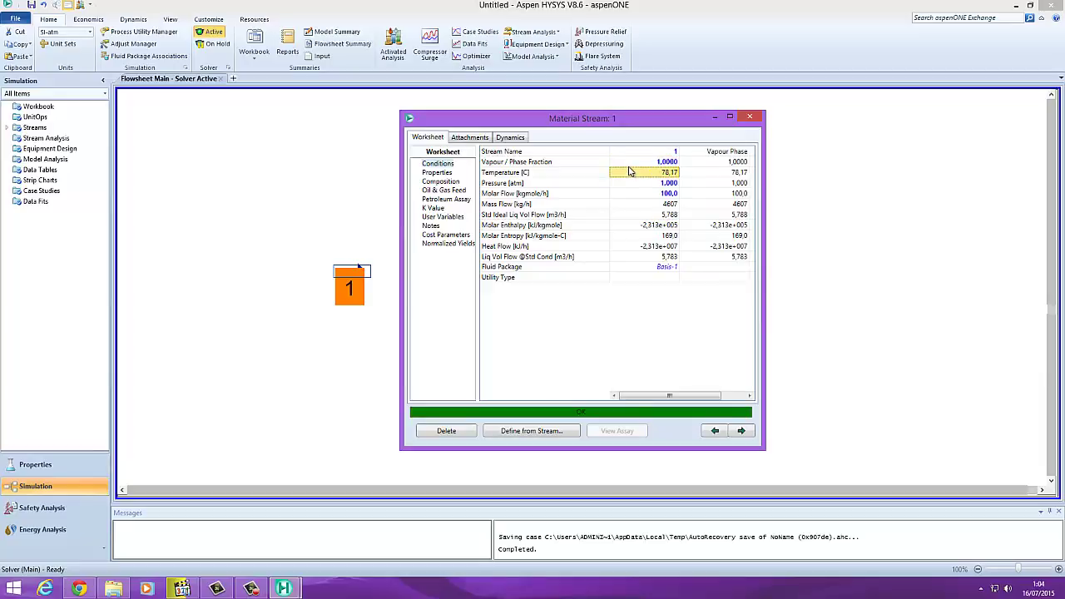
- Examine the stream's vapour fraction and the ethanol mole fraction in its composition
left_click(551, 162)
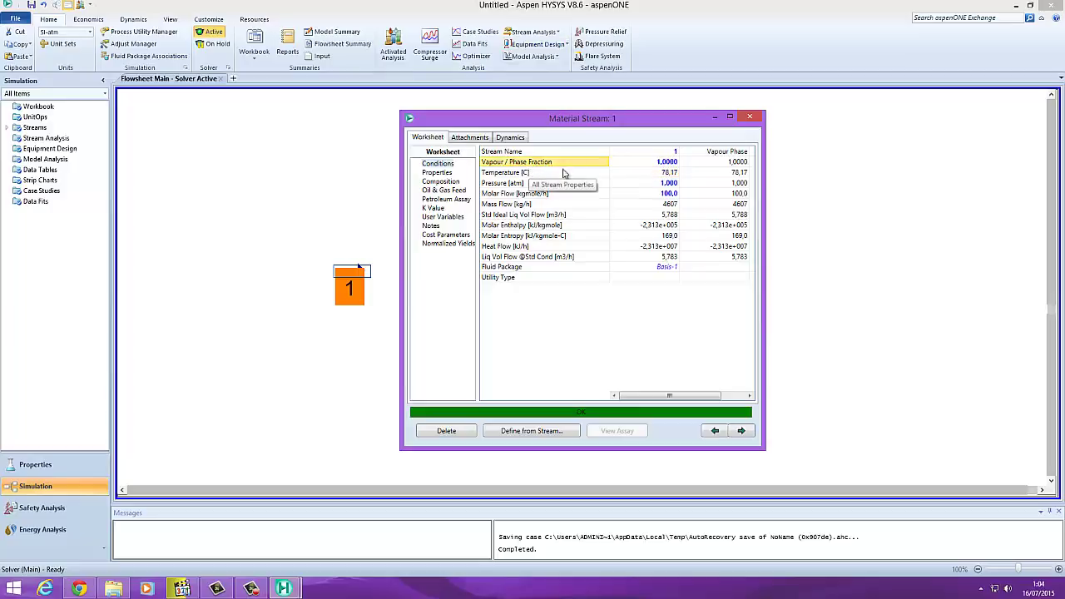
left_click(637, 163)
left_click(549, 167)
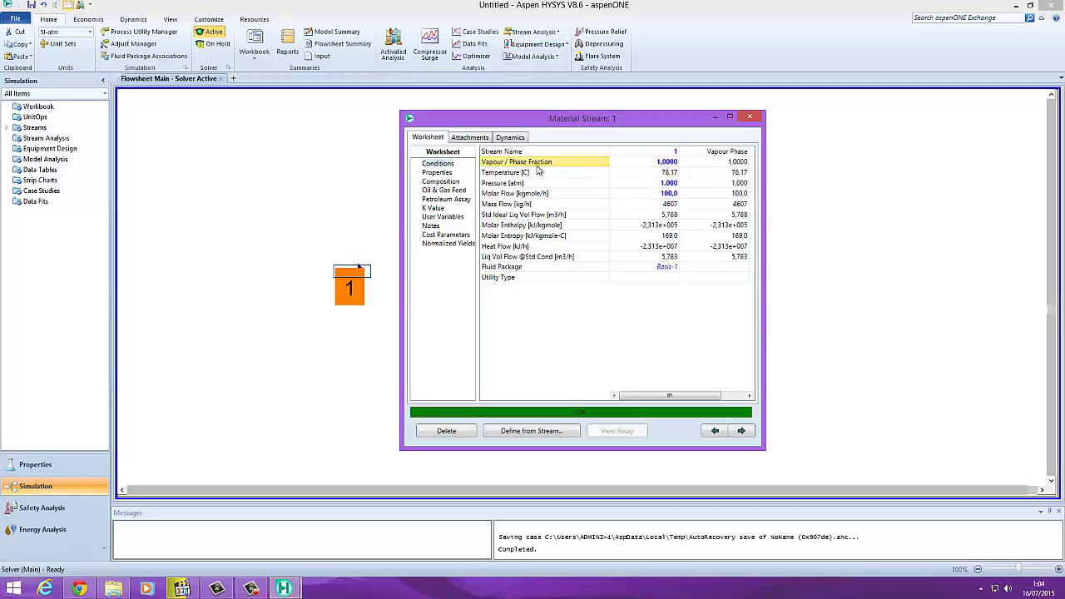
left_click(654, 165)
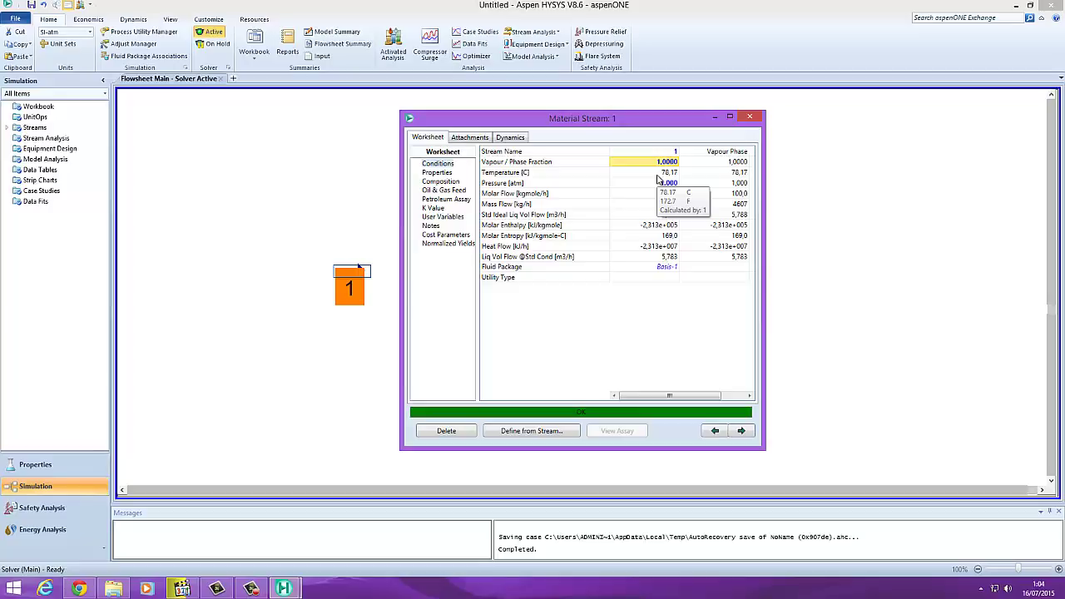
left_click(452, 182)
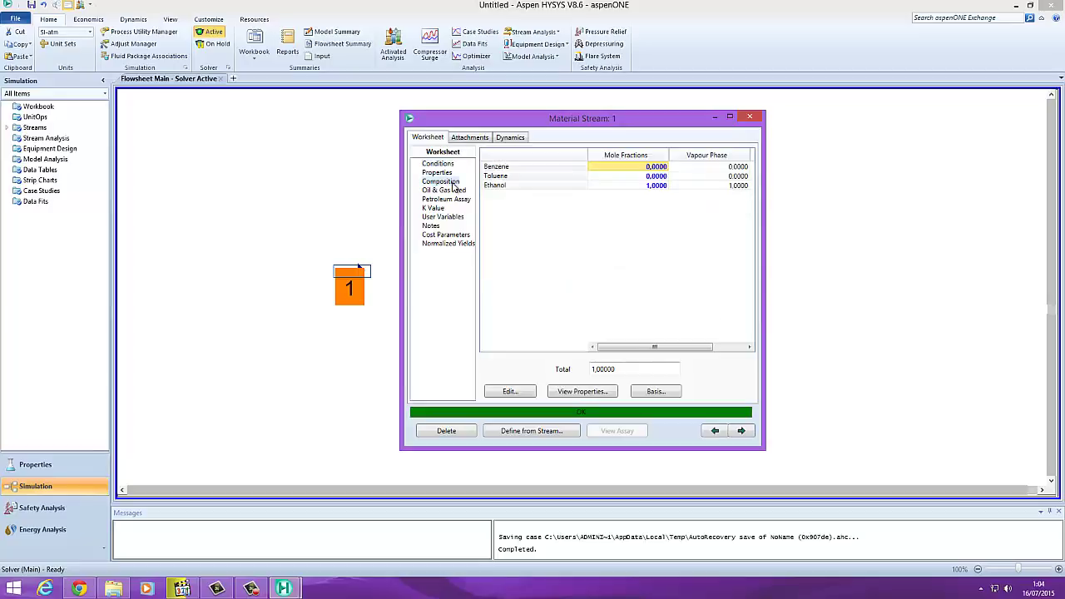
left_click(654, 187)
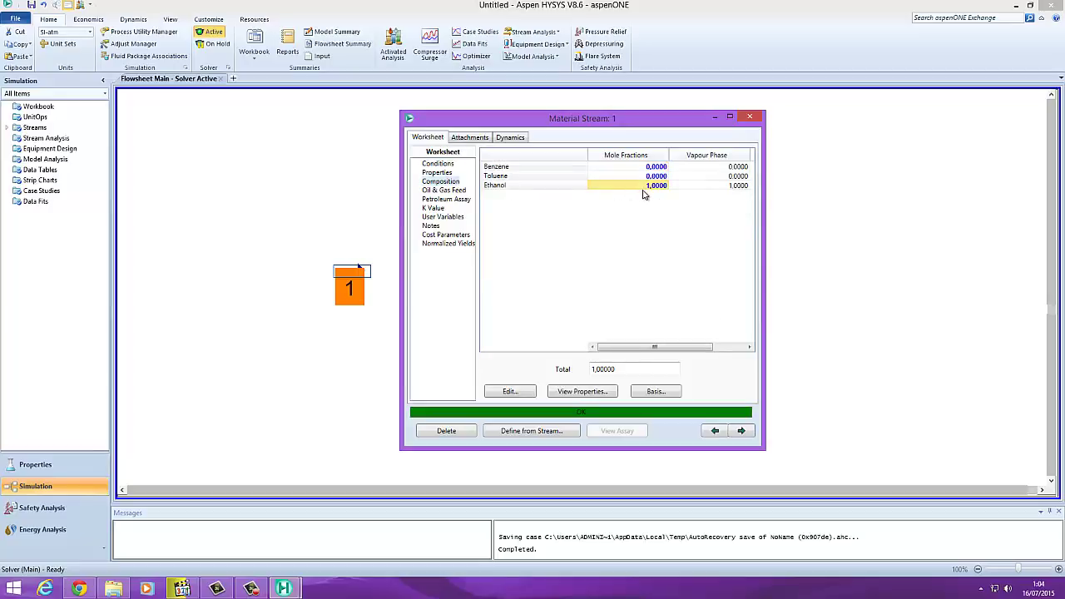
- Return to the stream's conditions and examine the calculated temperature against the specified pressure and vapour fraction
left_click(440, 164)
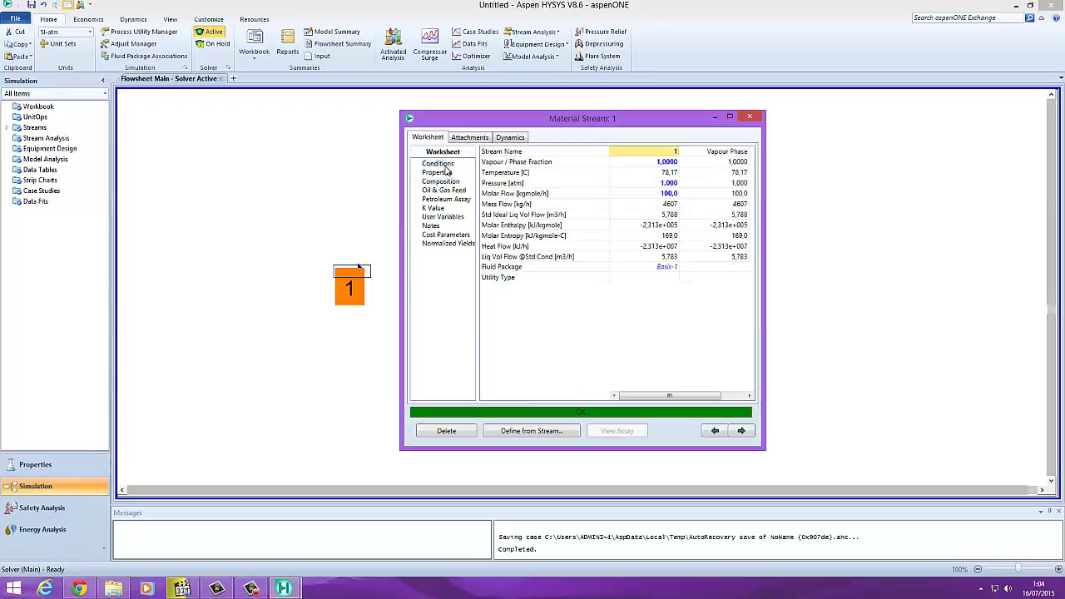
left_click(663, 173)
left_click(663, 165)
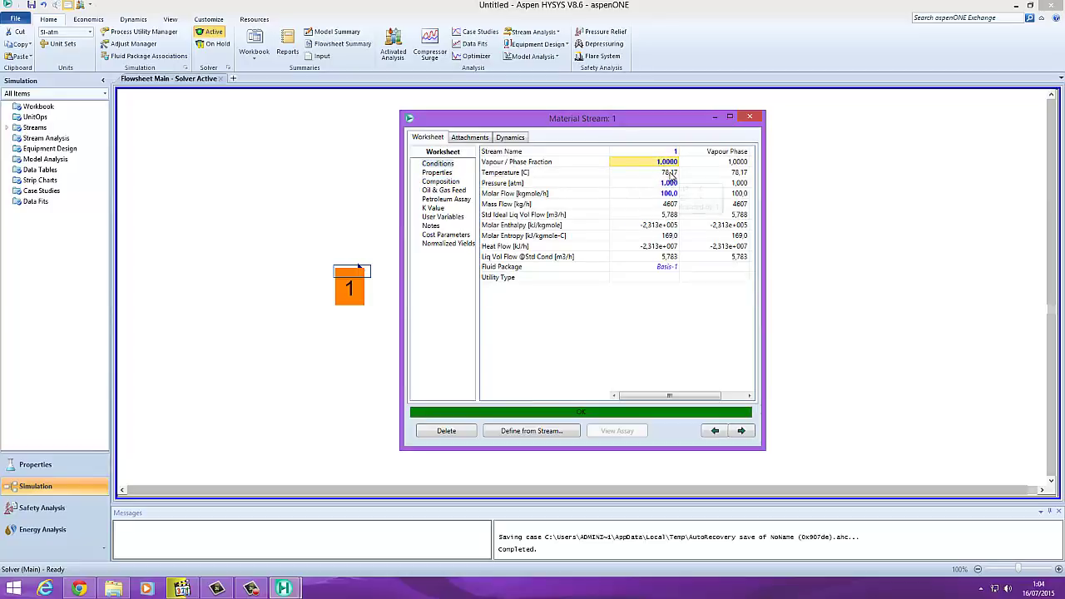
left_click(671, 173)
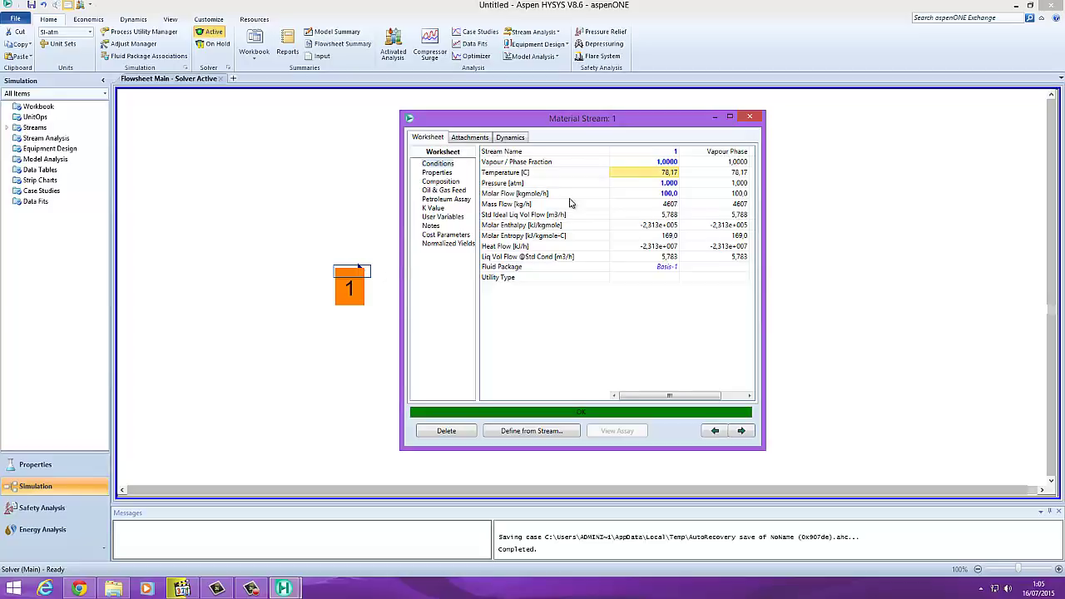
left_click(647, 163)
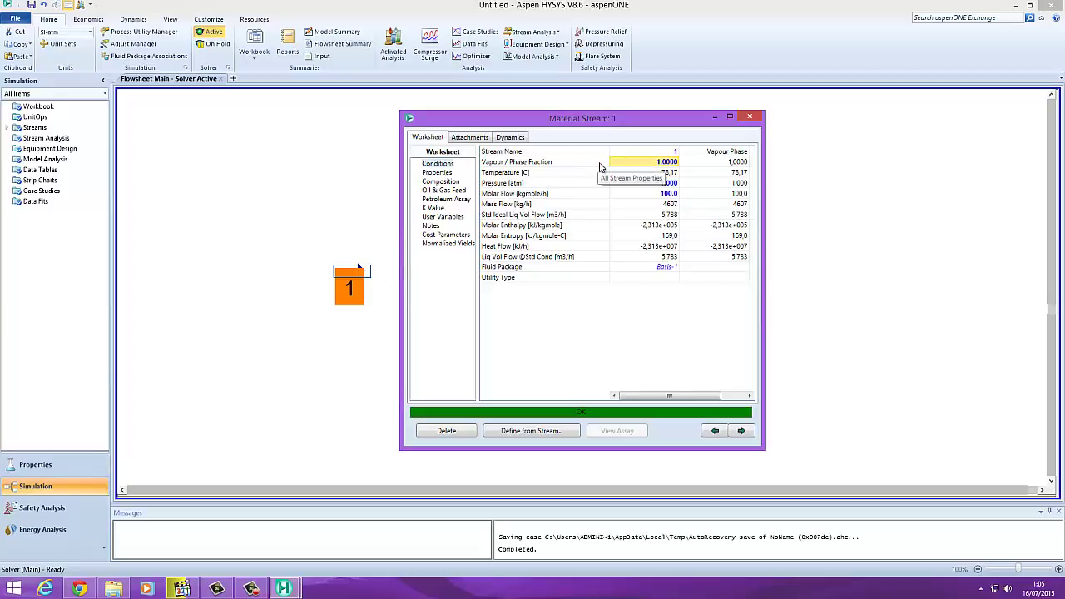
left_click(672, 173)
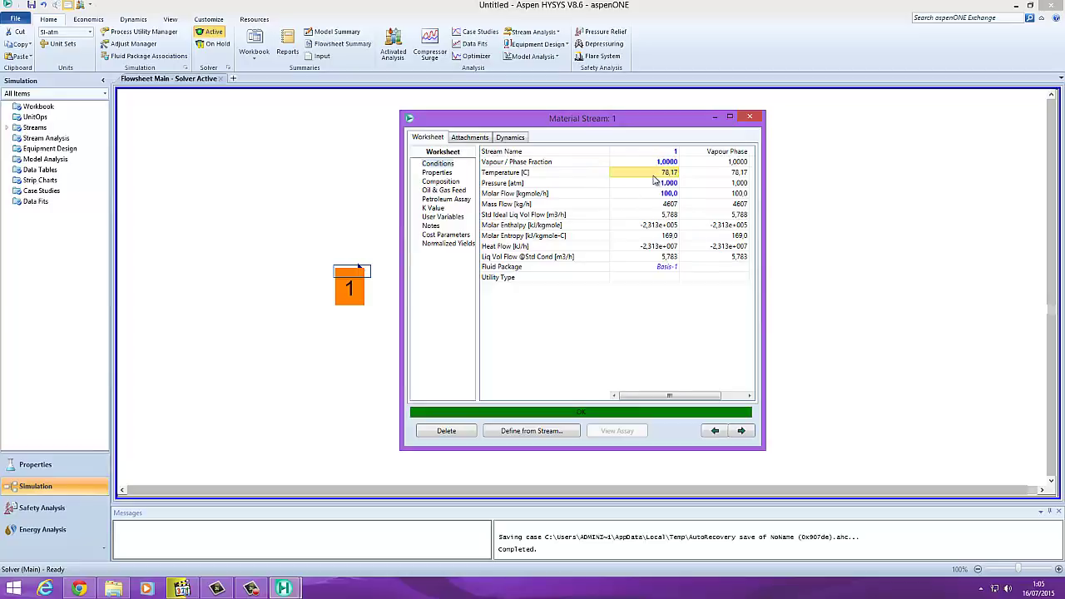
left_click(659, 183)
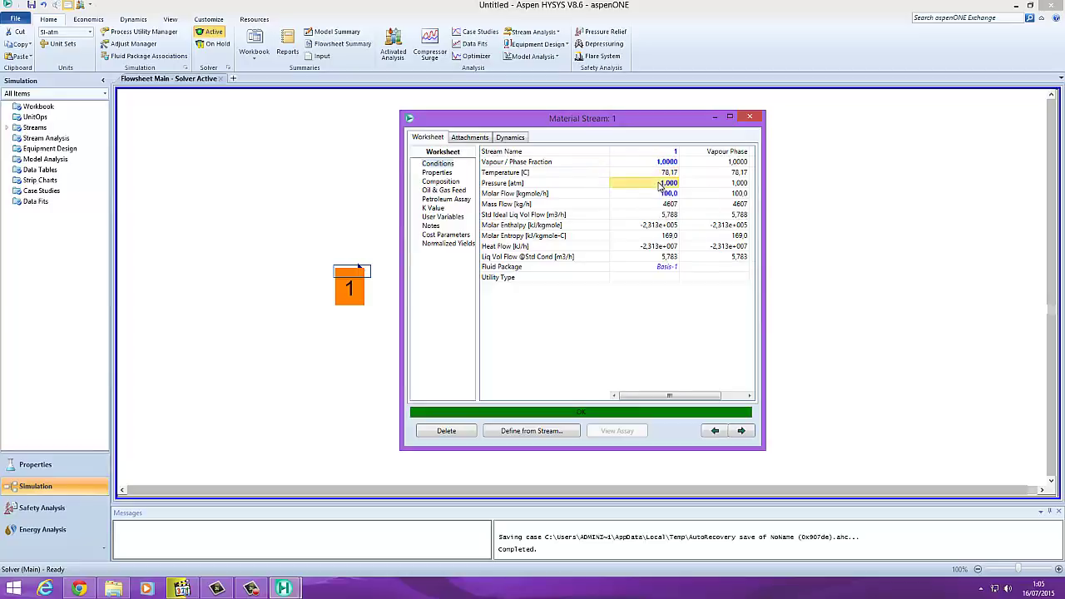
left_click(670, 175)
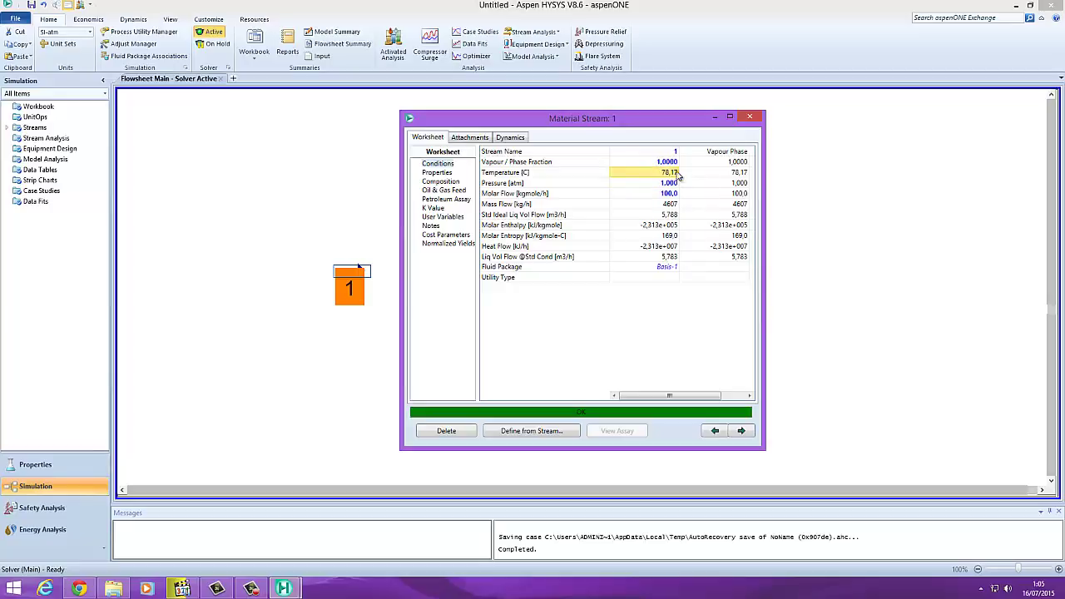
left_click(671, 163)
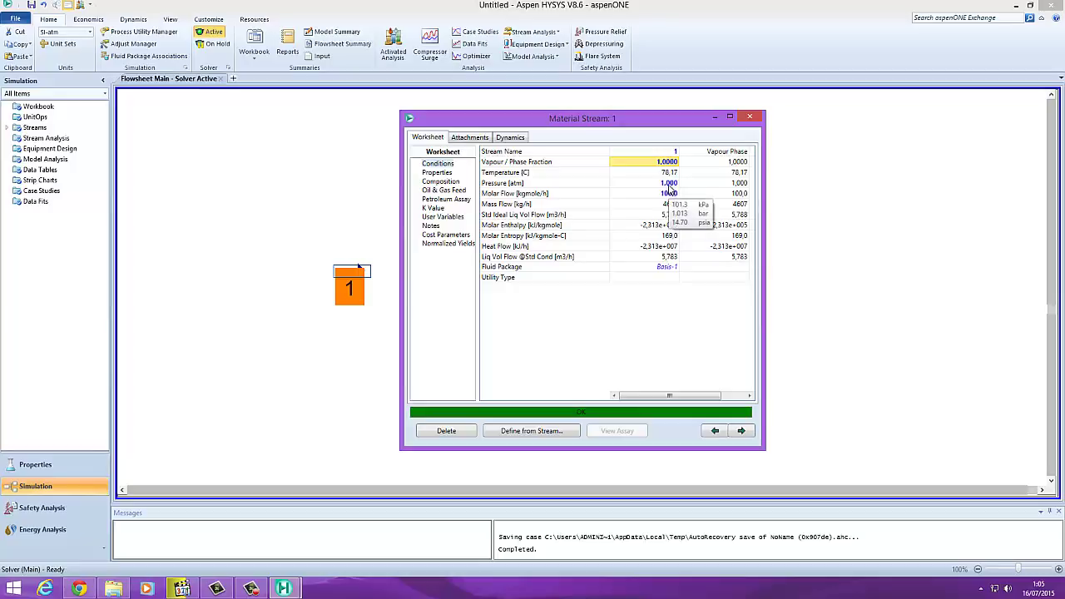
- Clear the pressure of stream 1 and set its temperature to 100 °C
left_click(670, 184)
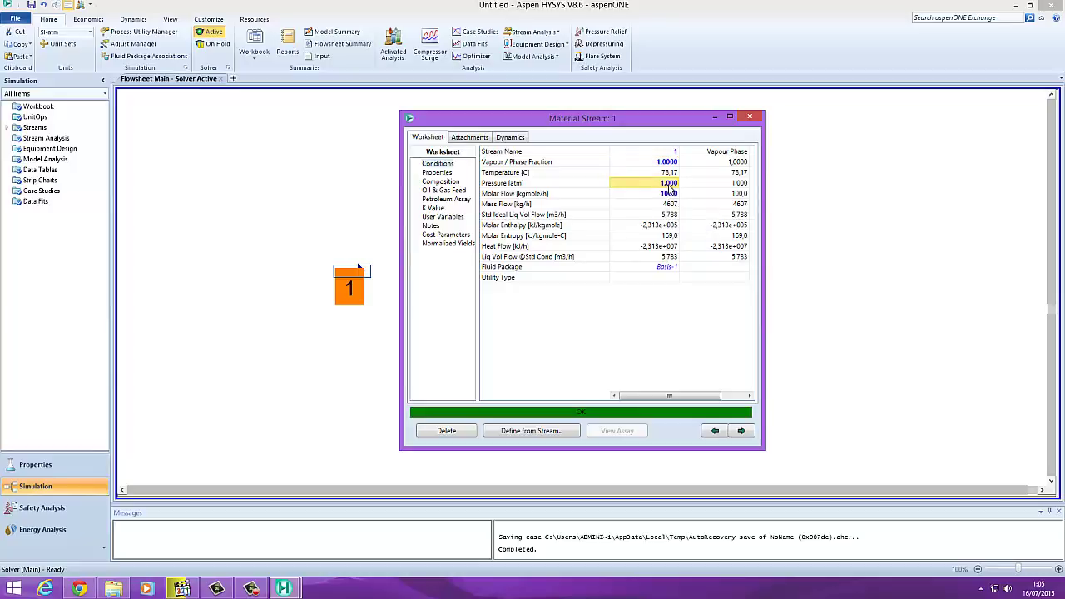
key("Delete")
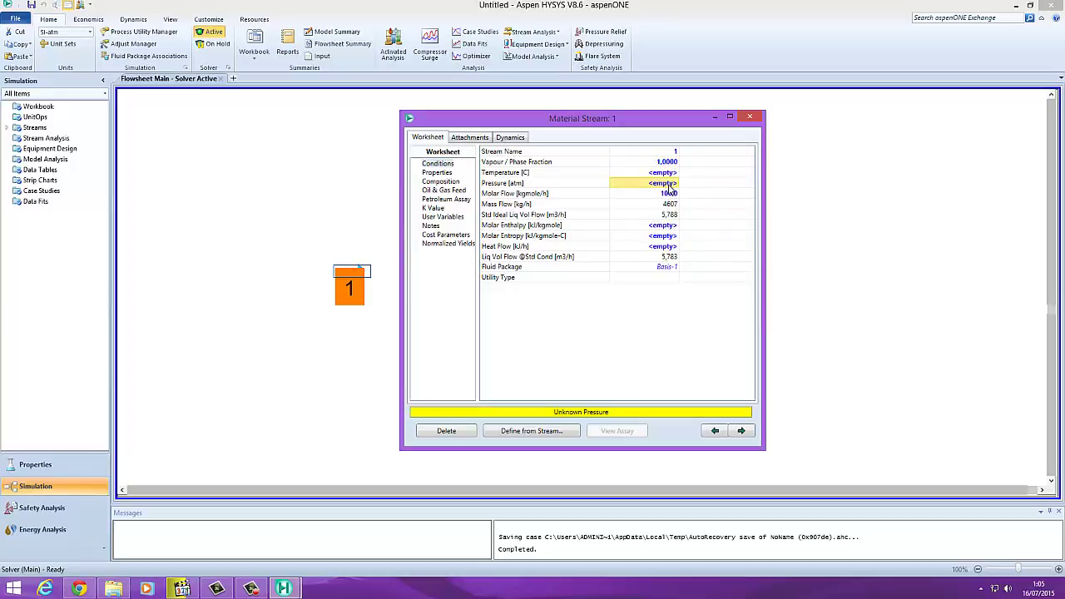
left_click(673, 173)
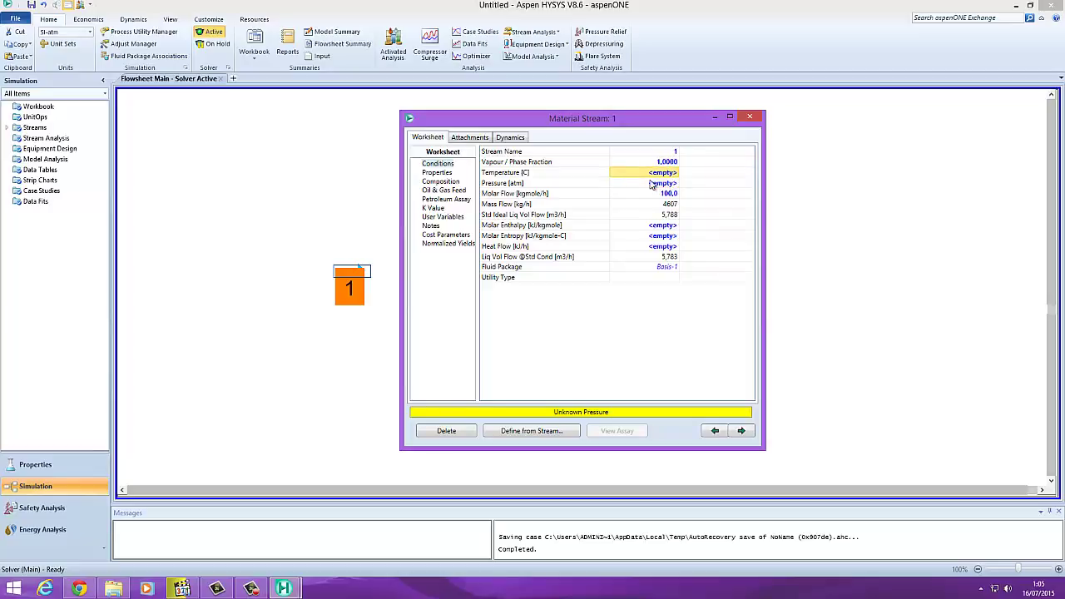
left_click(667, 162)
left_click(665, 175)
type("100")
key("Return")
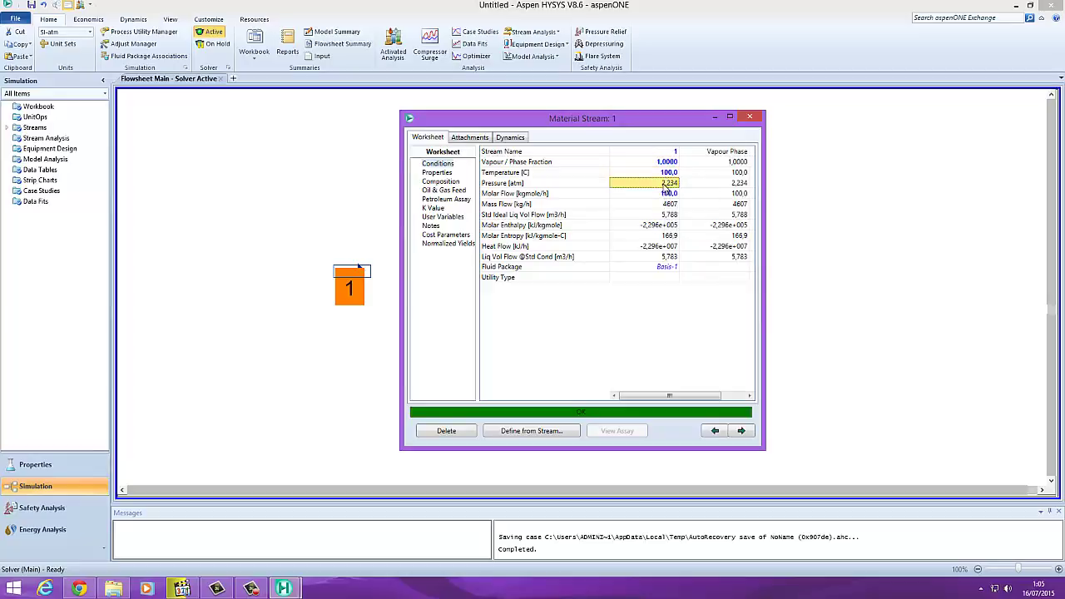
- Examine the calculated pressure of stream 1 together with its specified temperature, vapour fraction and molar flow
left_click(669, 175)
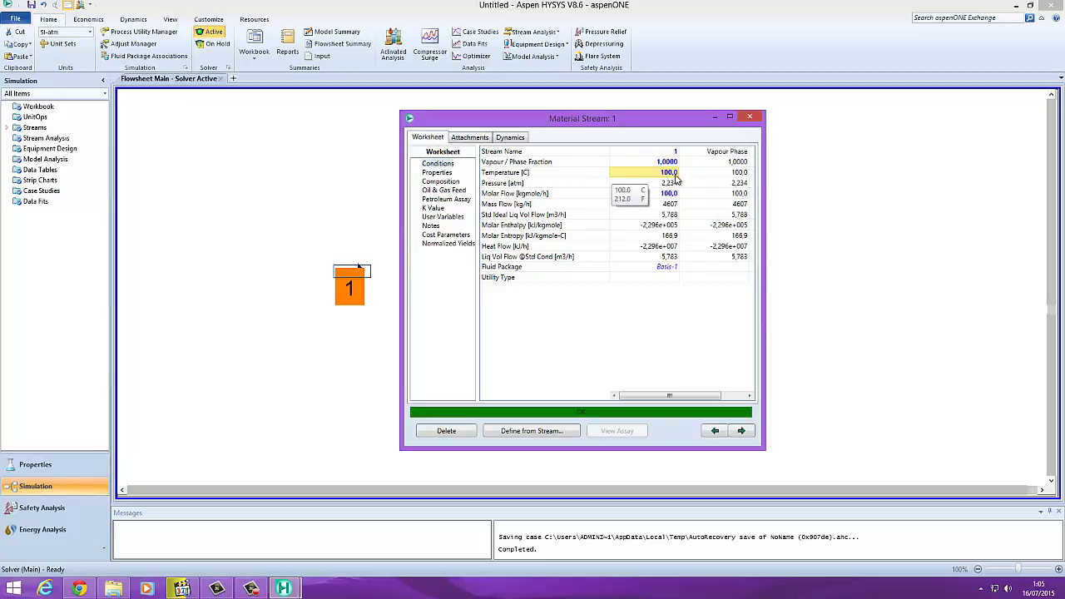
left_click(666, 185)
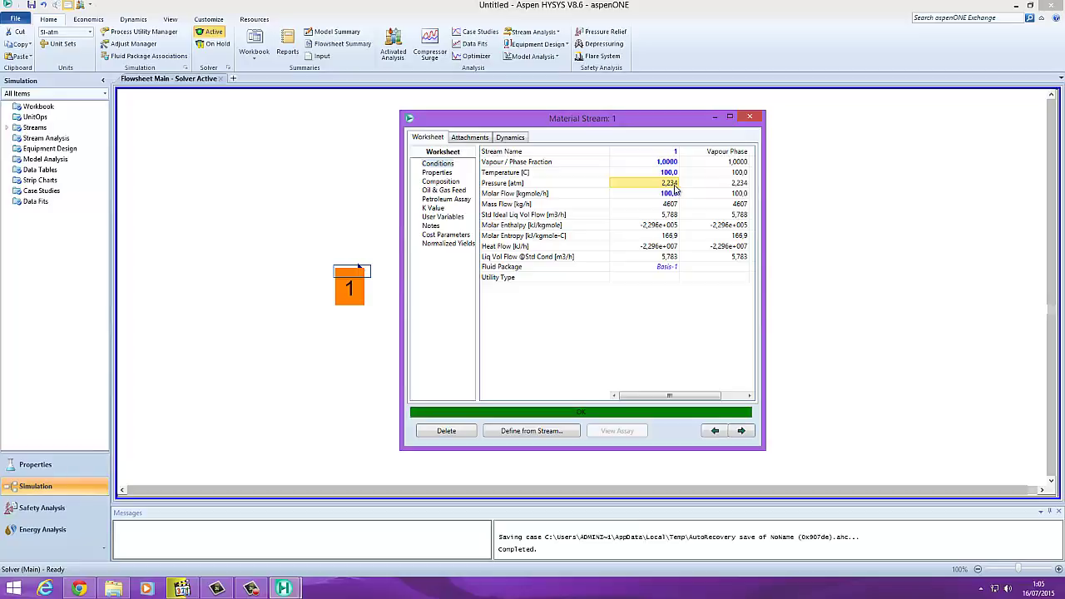
left_click(674, 173)
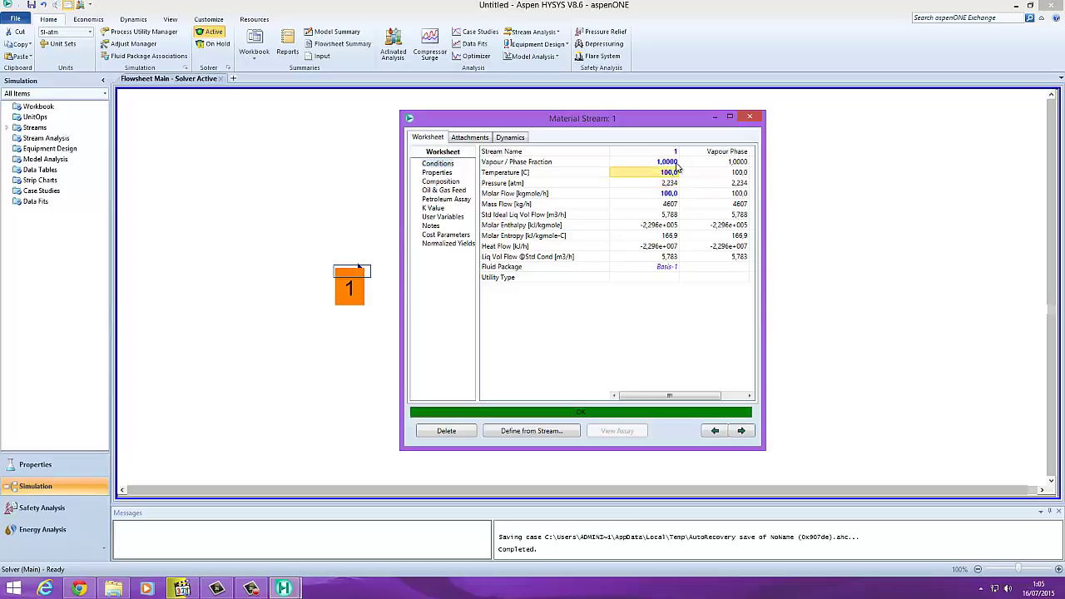
left_click(674, 163)
left_click(674, 172)
left_click(675, 194)
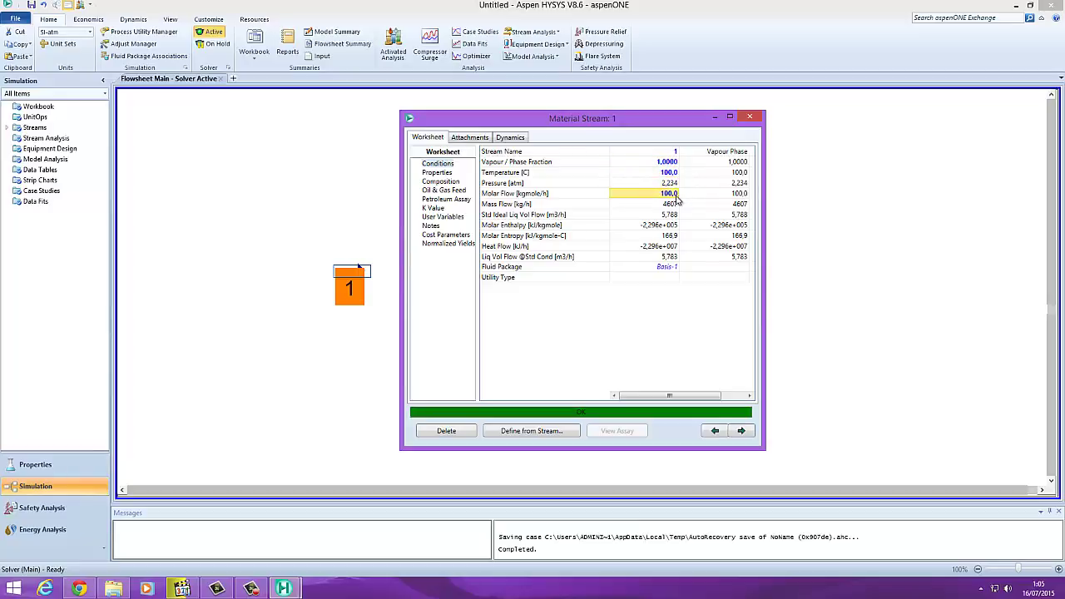
left_click(677, 185)
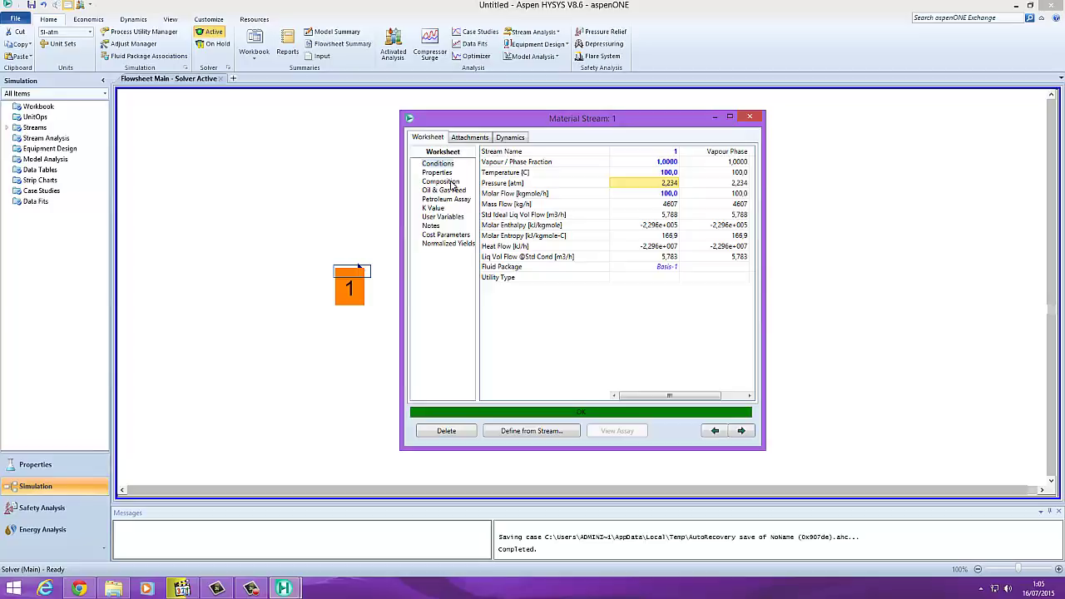
left_click(670, 193)
left_click(664, 173)
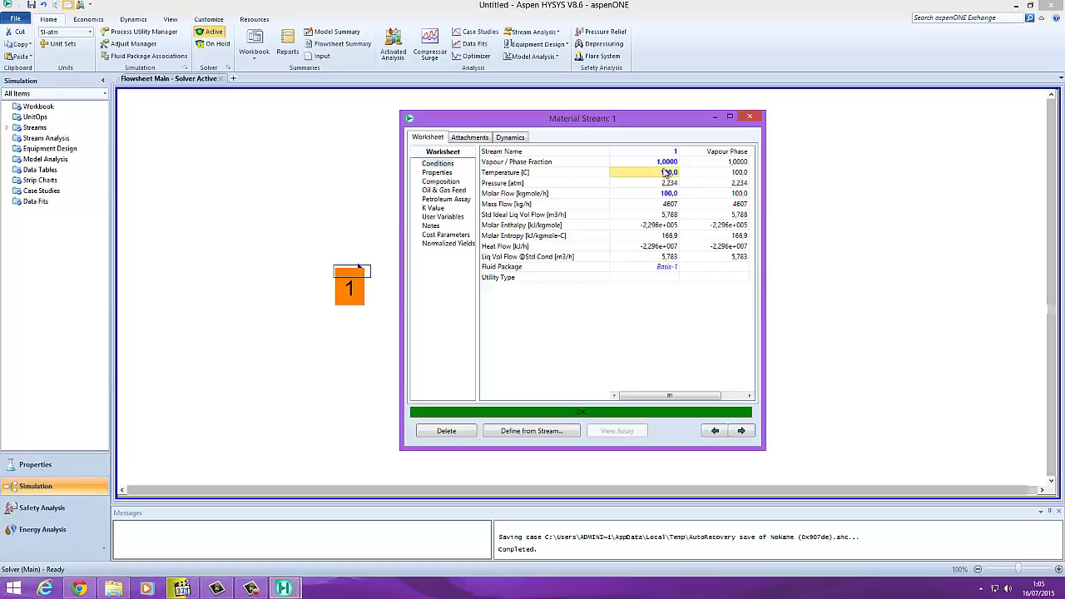
left_click(662, 165)
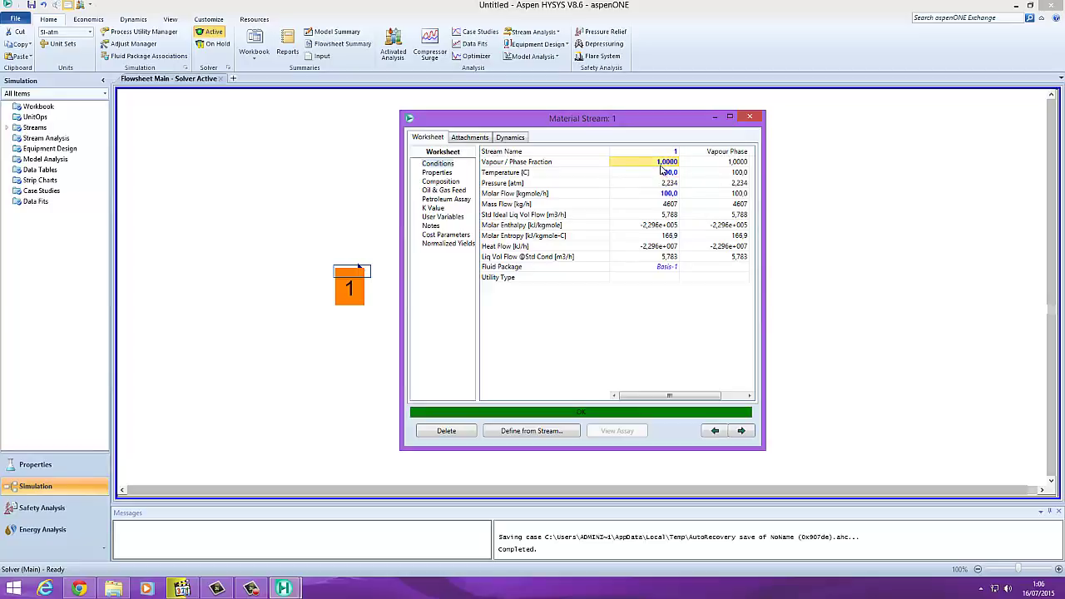
- Clear the vapour fraction of stream 1, set its temperature to 25 °C and pressure to 1 atm, and close the stream
key("Delete")
left_click(663, 174)
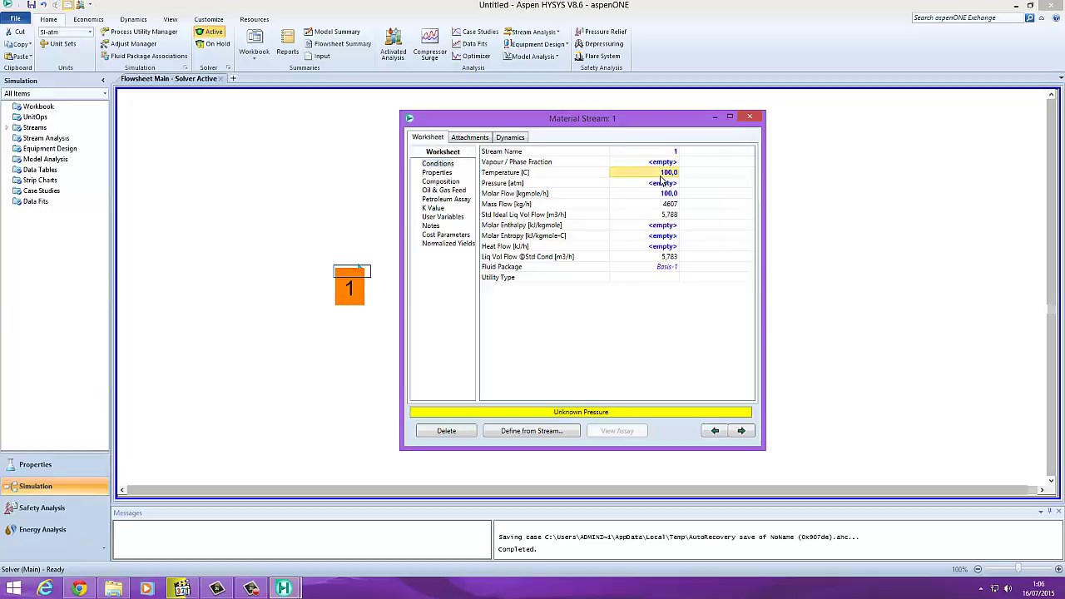
type("25")
key("Return")
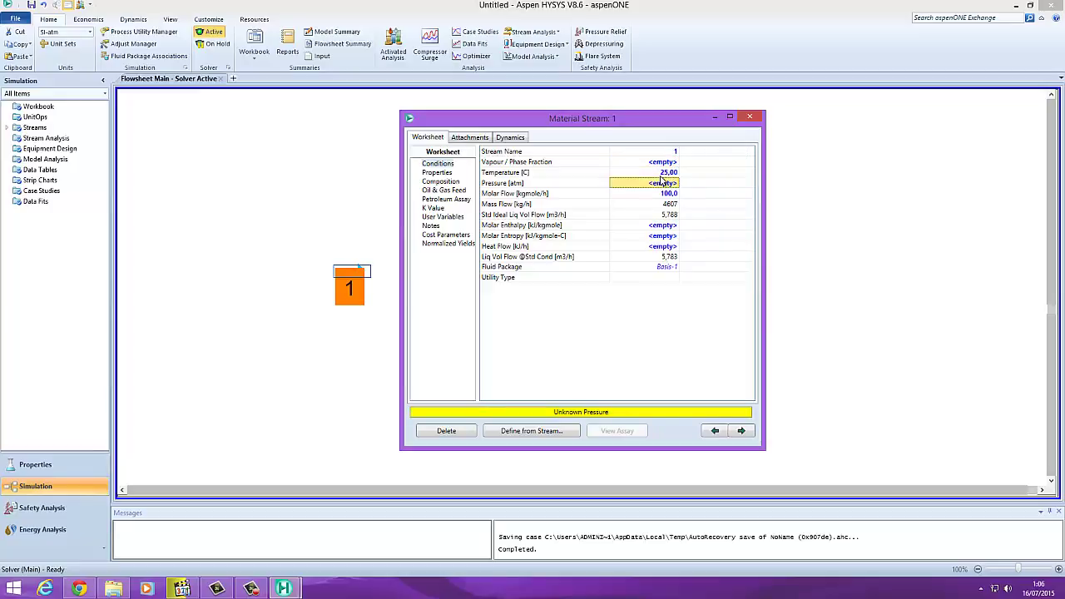
type("1")
key("Return")
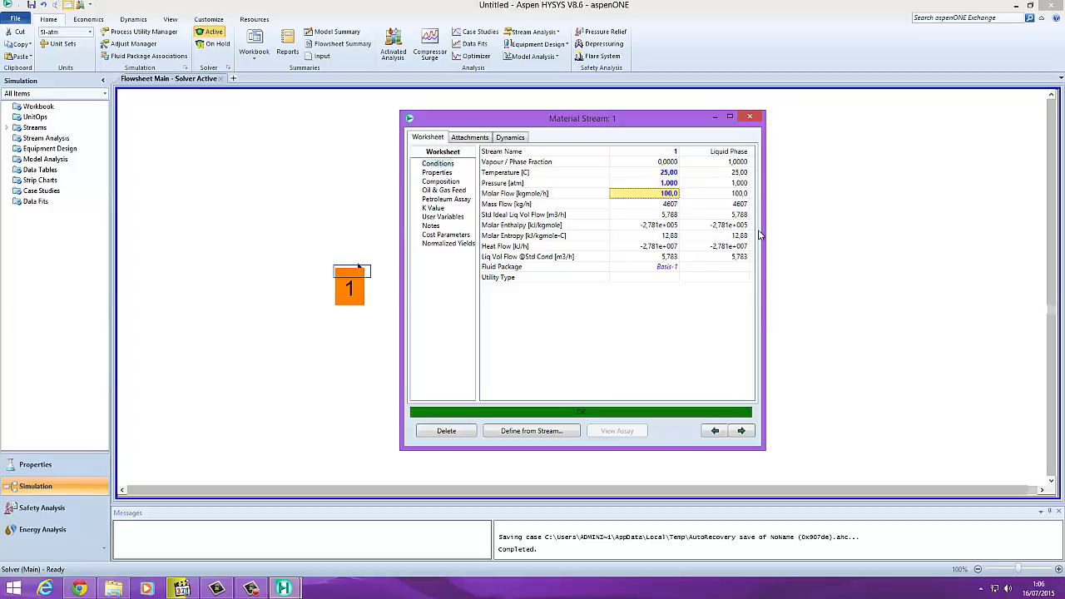
left_click(751, 117)
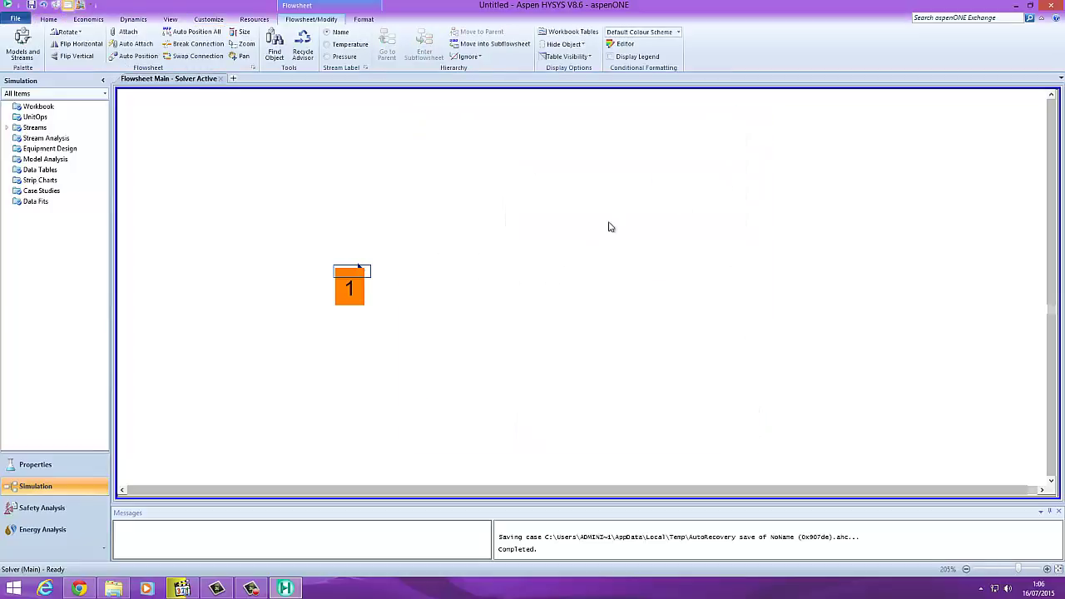
- Add a second material stream to the flowsheet directly below stream 1
key("F4")
left_click_drag(748, 143, 776, 144)
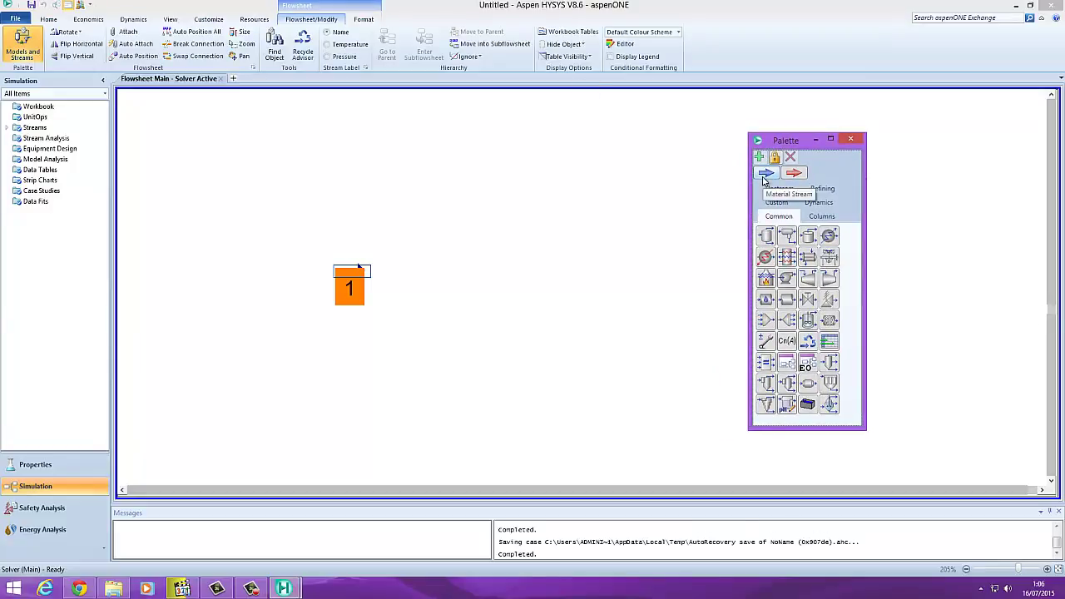
left_click(763, 174)
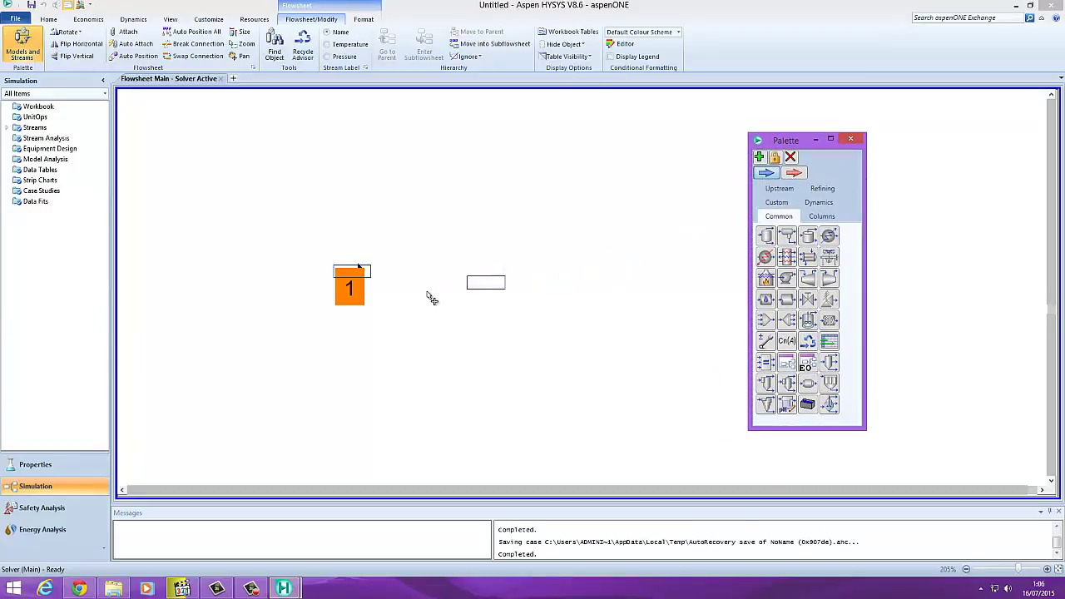
left_click(341, 339)
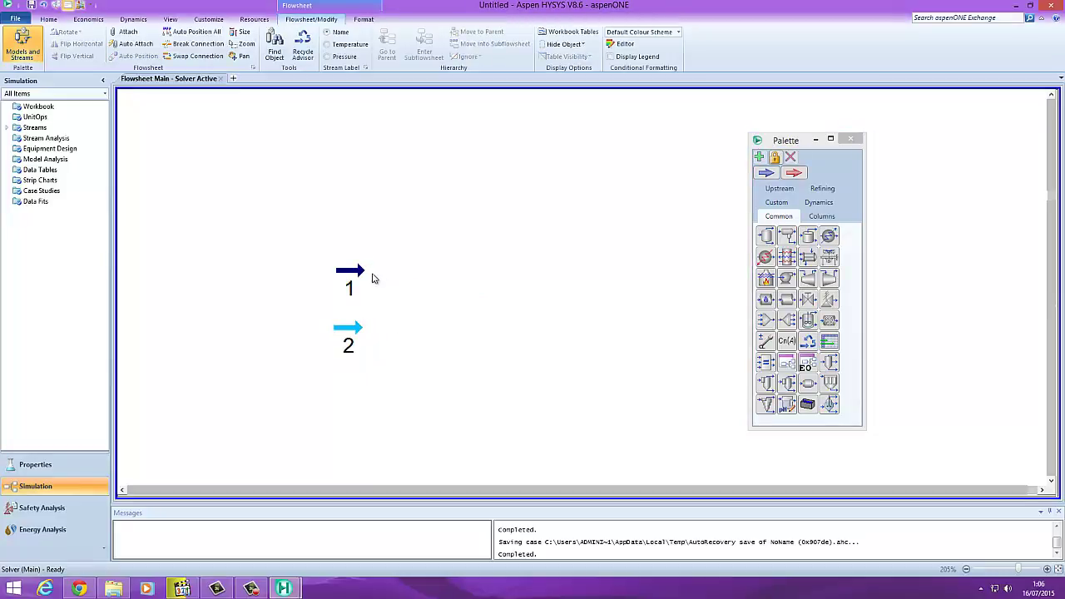
left_click(421, 288)
- Compare the temperature, pressure and molar flow summaries and the arrow colours of streams 1 and 2 on the flowsheet
mouse_move(360, 280)
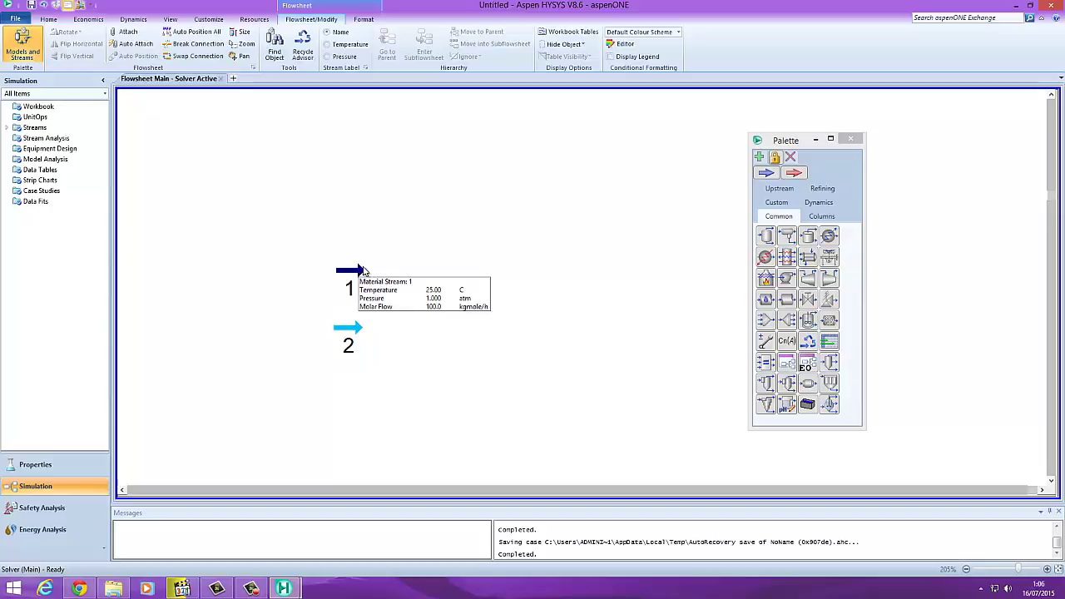
left_click(358, 332)
left_click(398, 311)
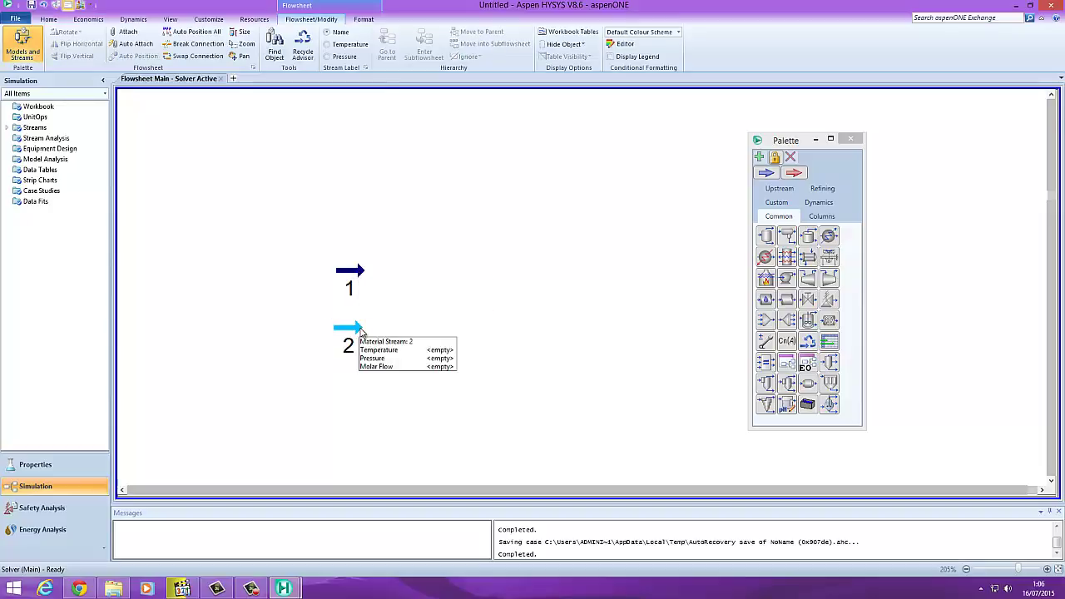
left_click(360, 275)
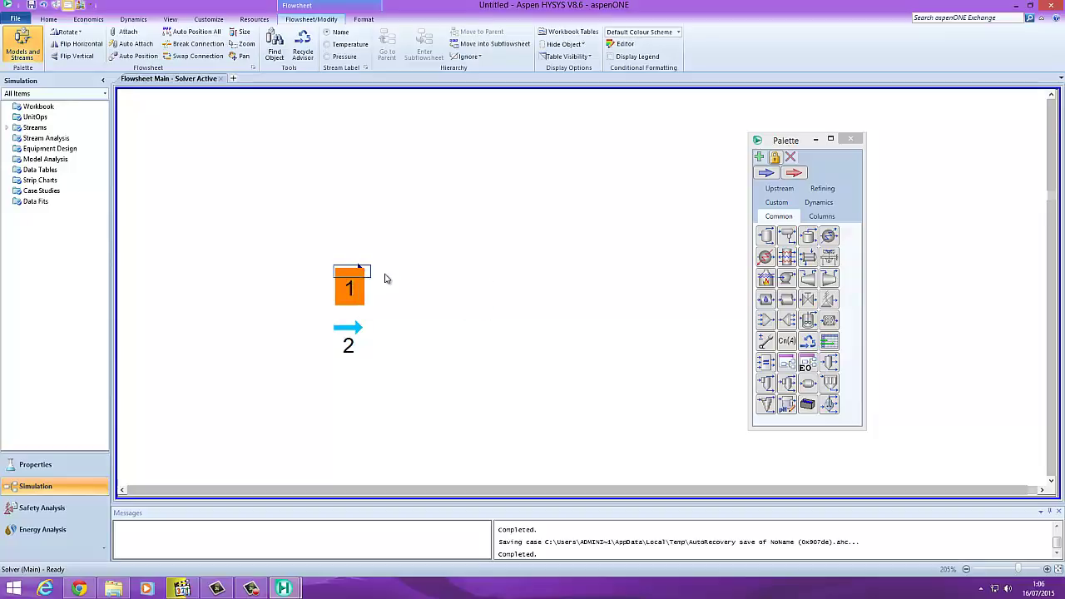
left_click(382, 278)
left_click(355, 332)
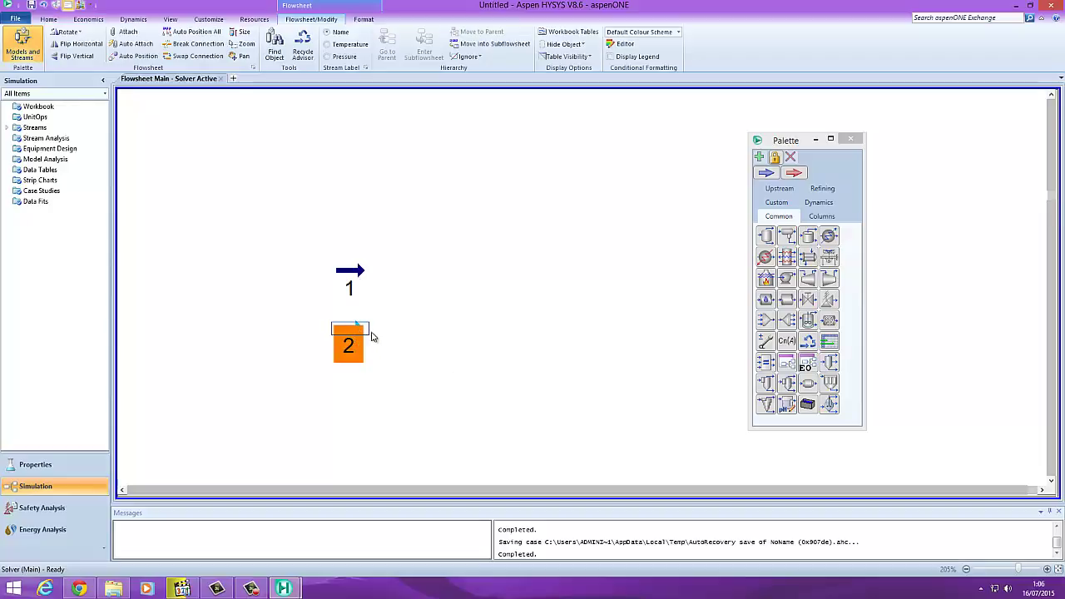
left_click(366, 332)
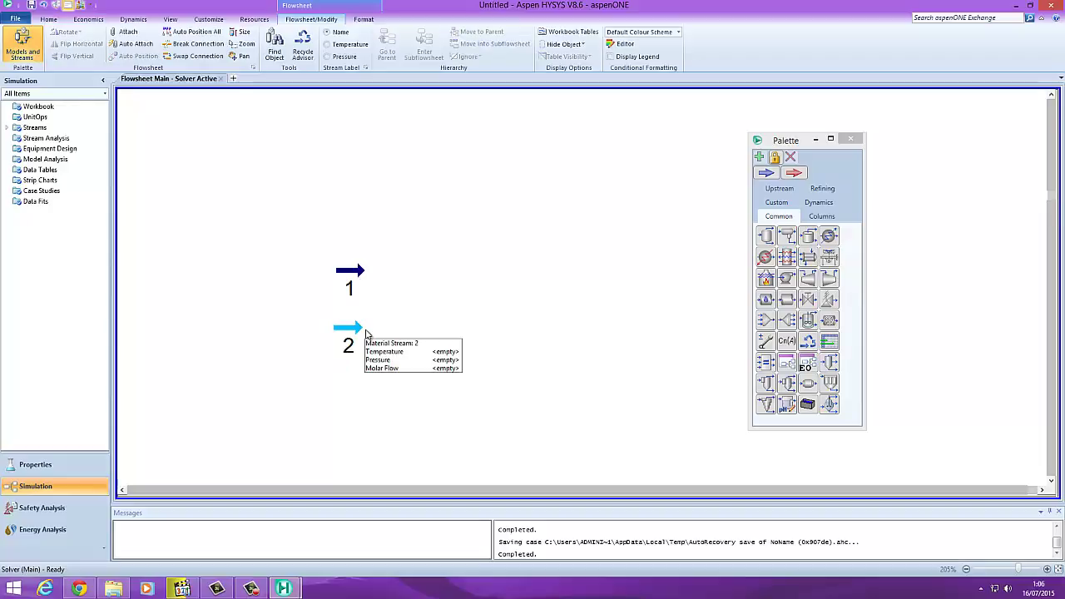
mouse_move(363, 276)
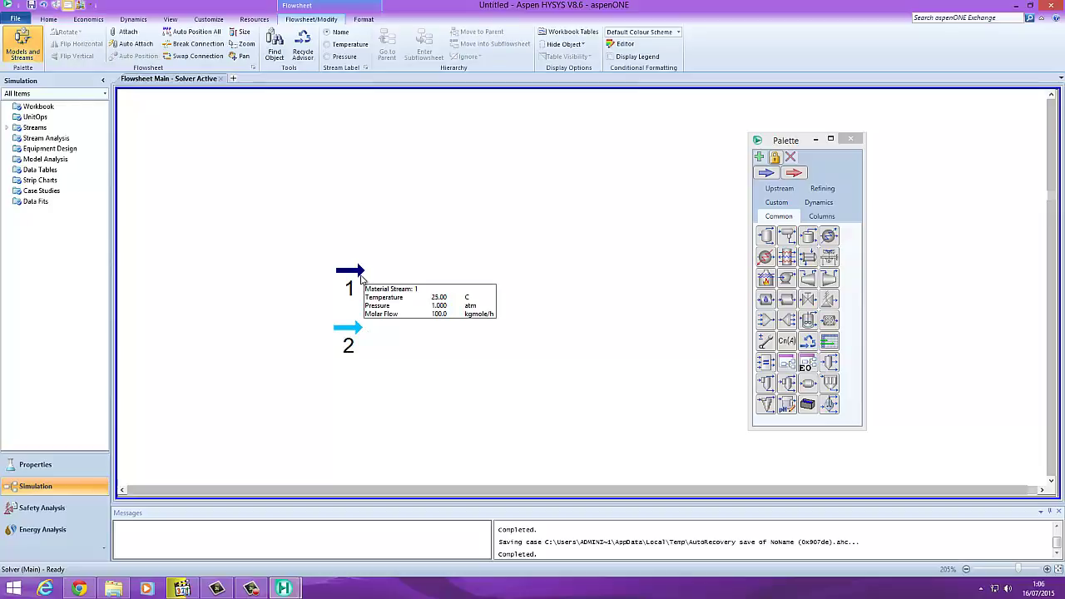
mouse_move(363, 335)
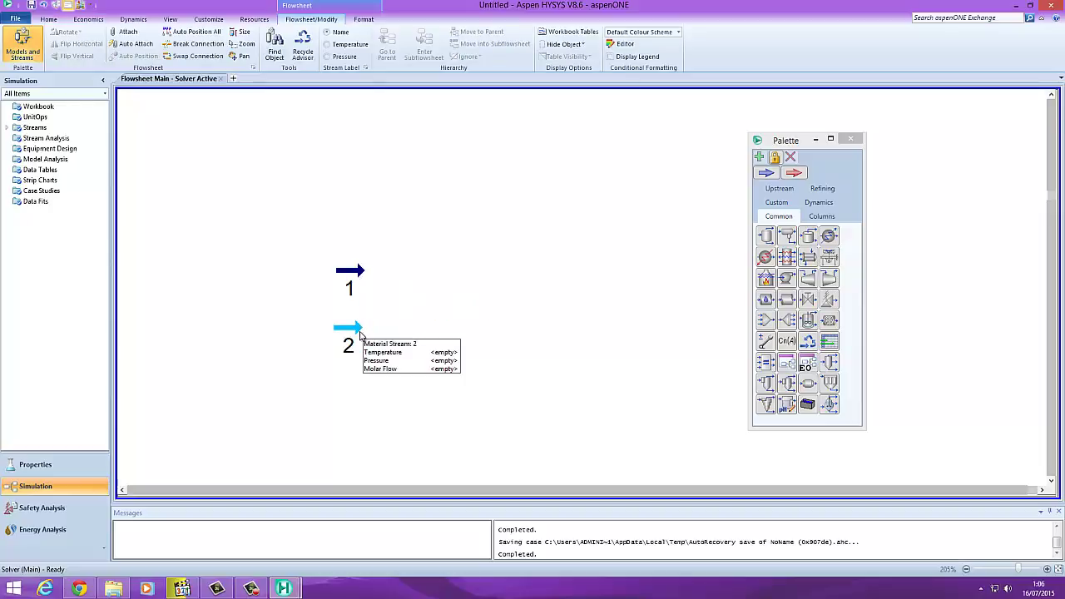
- Specify stream 2 with a temperature of 50 °C, a pressure of 1 atm and a molar flow of 150 kgmole/h
double_click(359, 333)
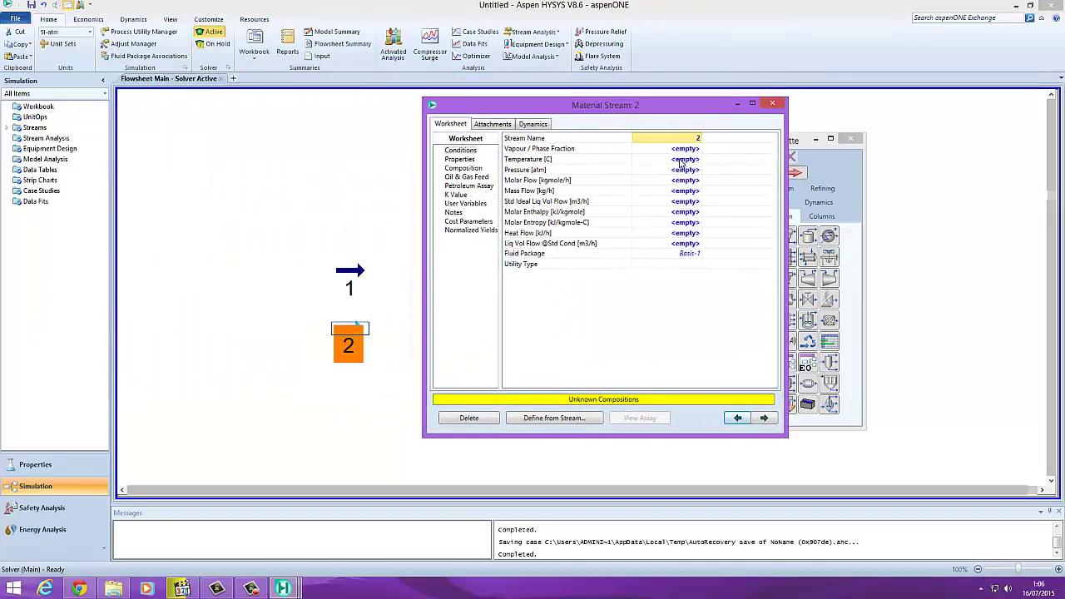
left_click(677, 159)
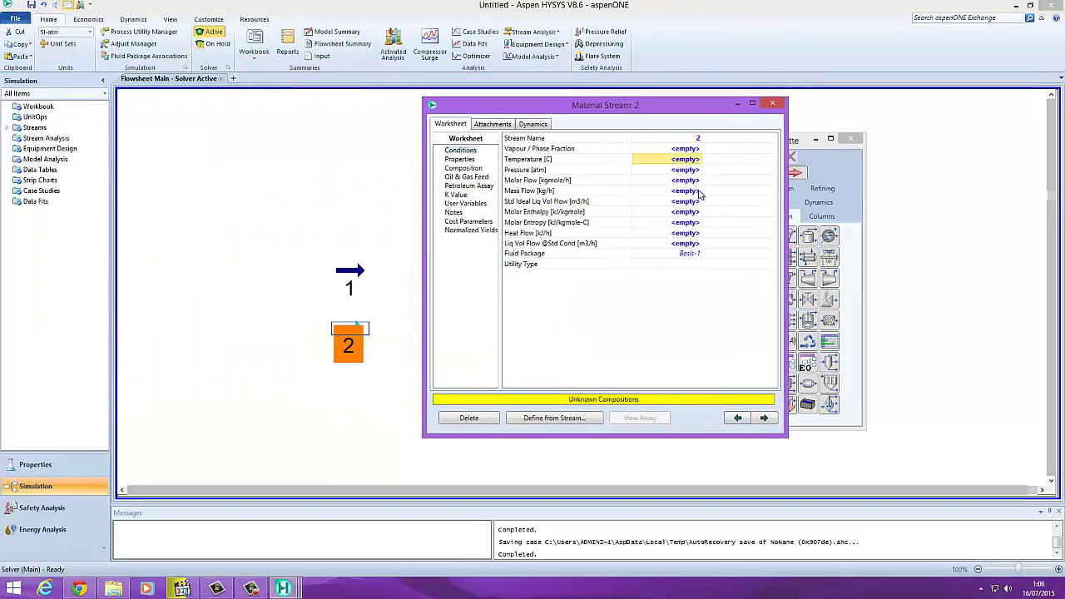
type("50")
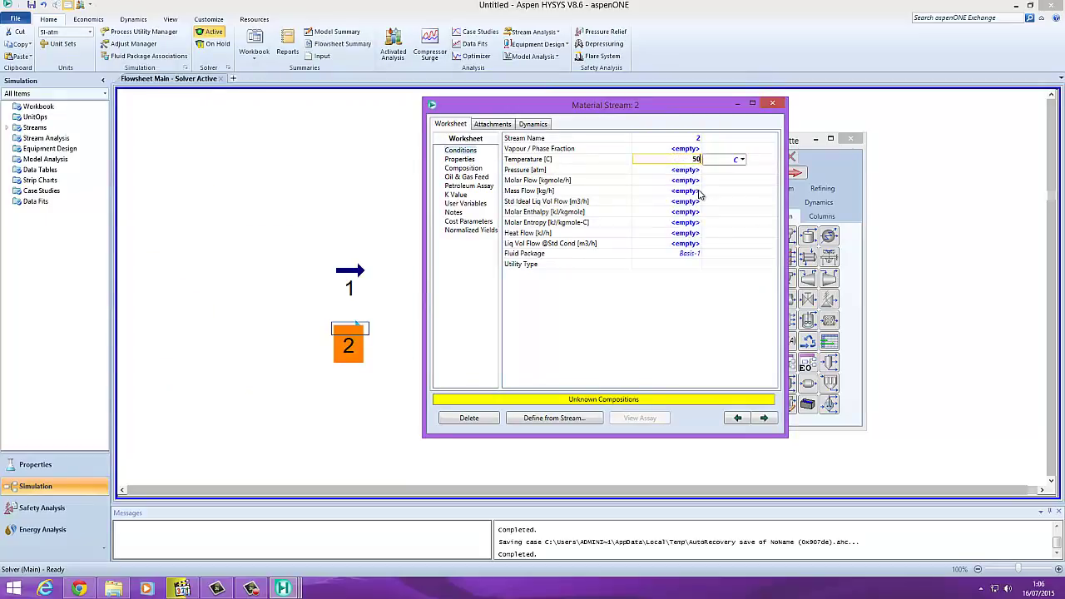
key("Return")
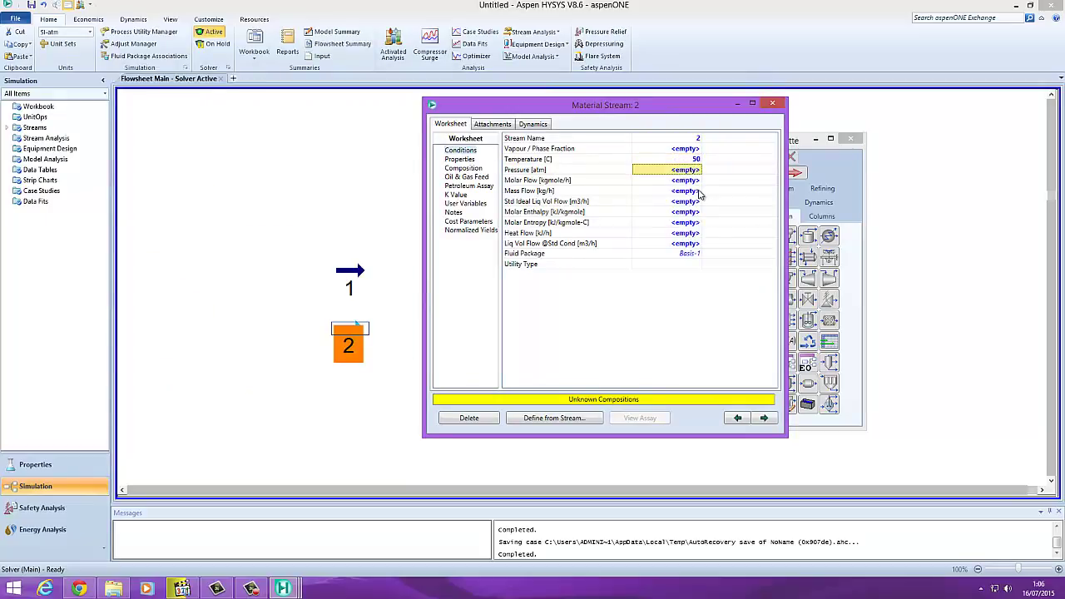
type("1")
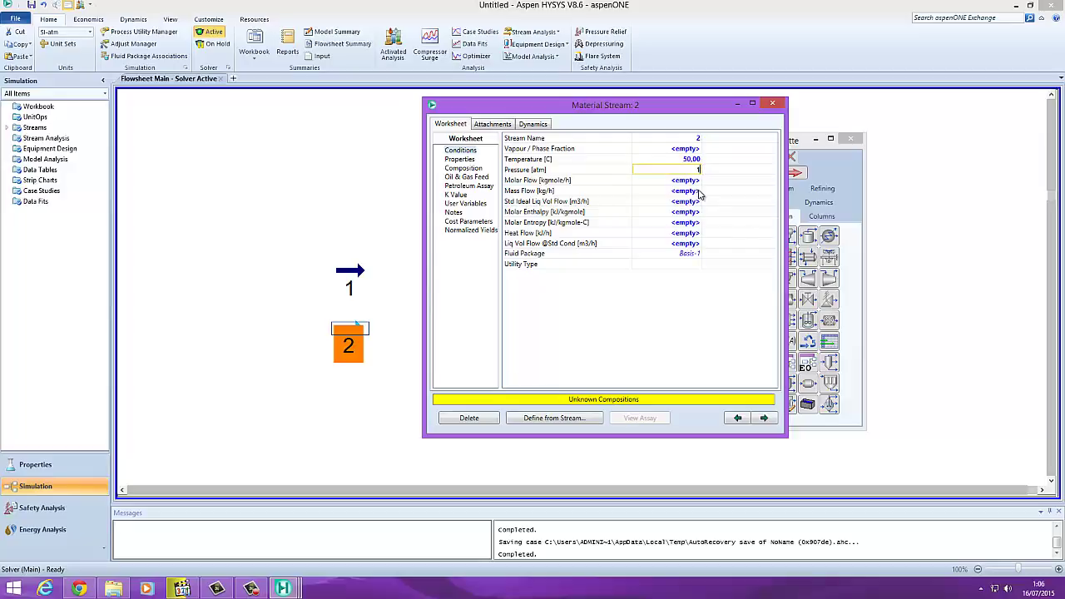
key("Return")
type("150")
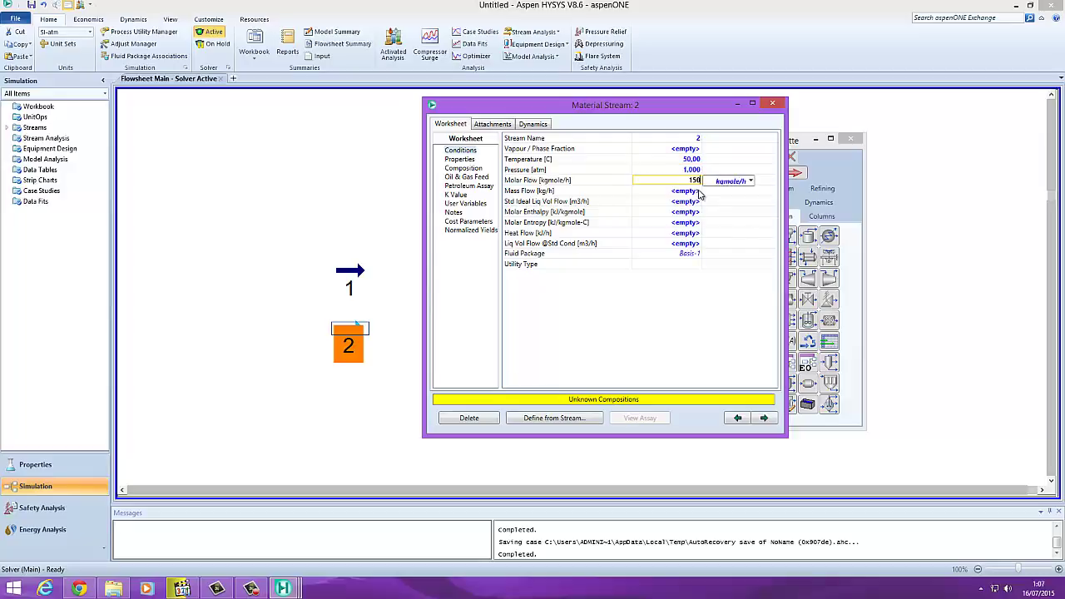
key("Return")
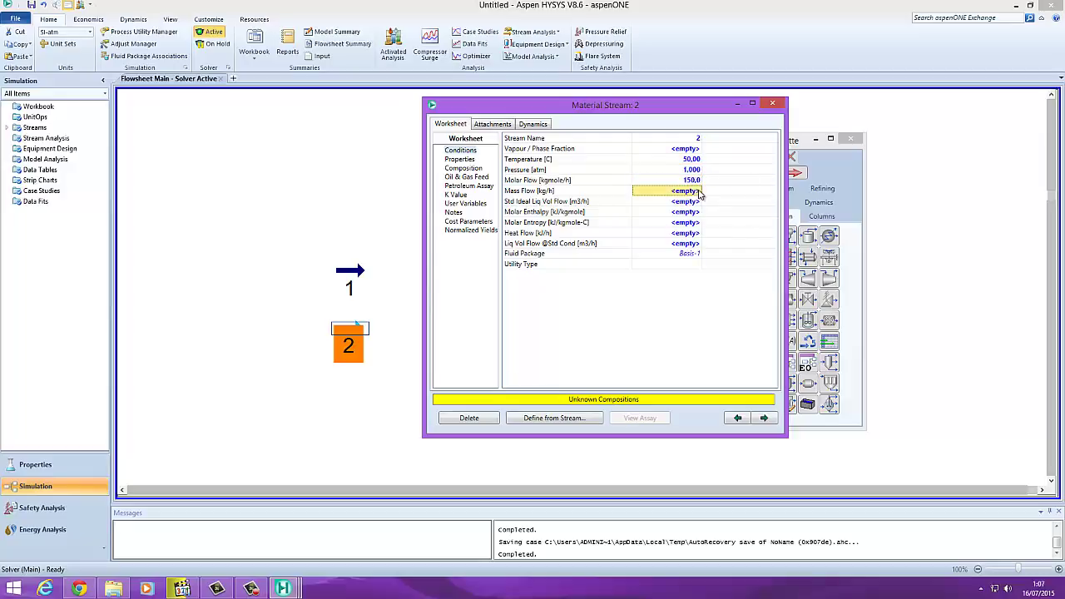
- Define stream 2's composition as pure toluene with a mole fraction of 1, and close the stream
left_click(480, 169)
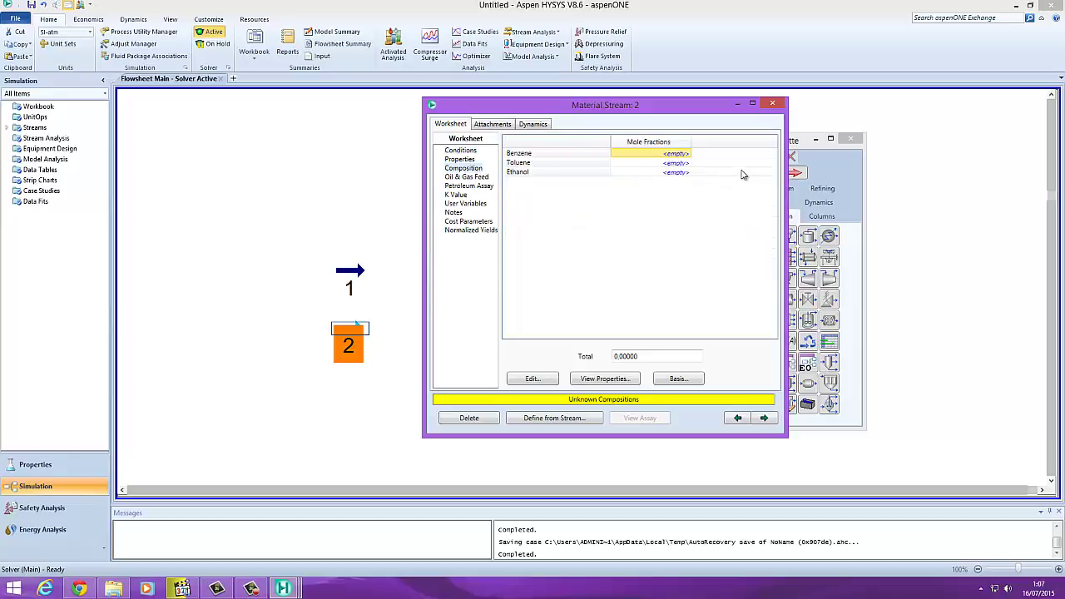
left_click(661, 164)
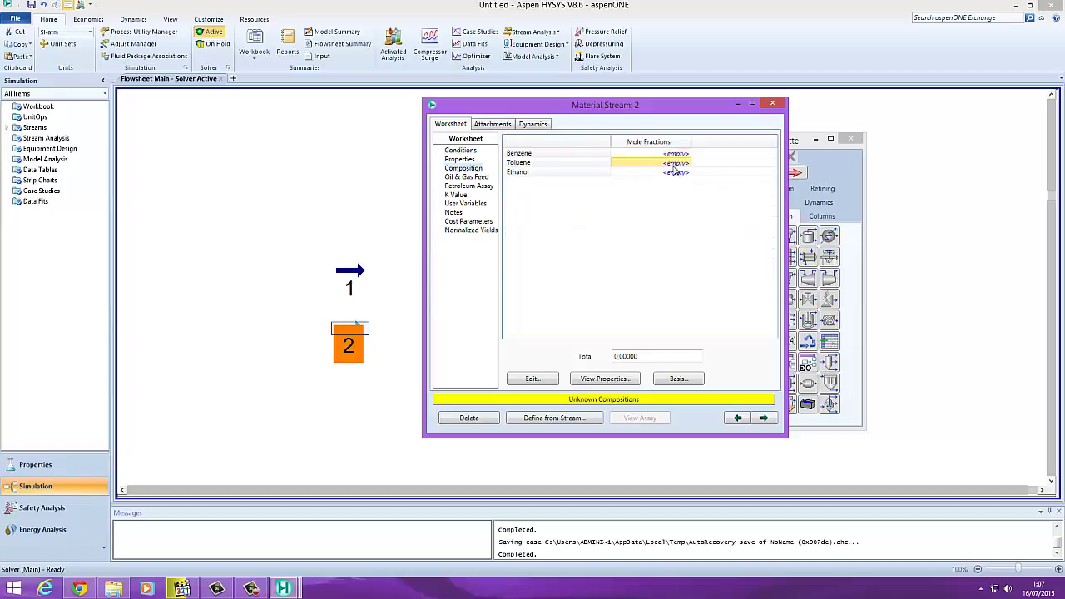
type("1")
key("Return")
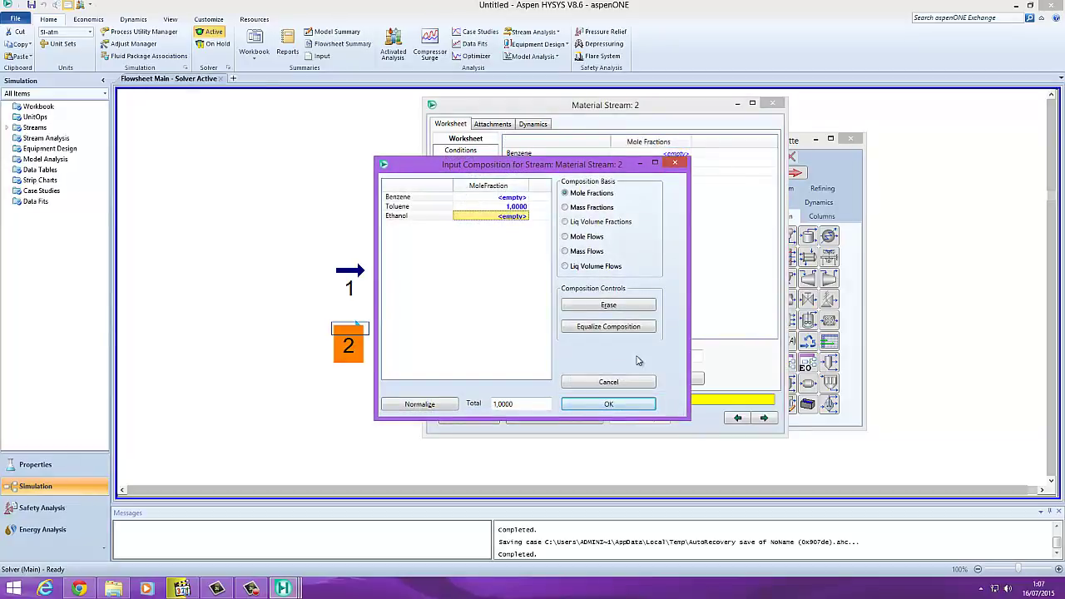
left_click(608, 404)
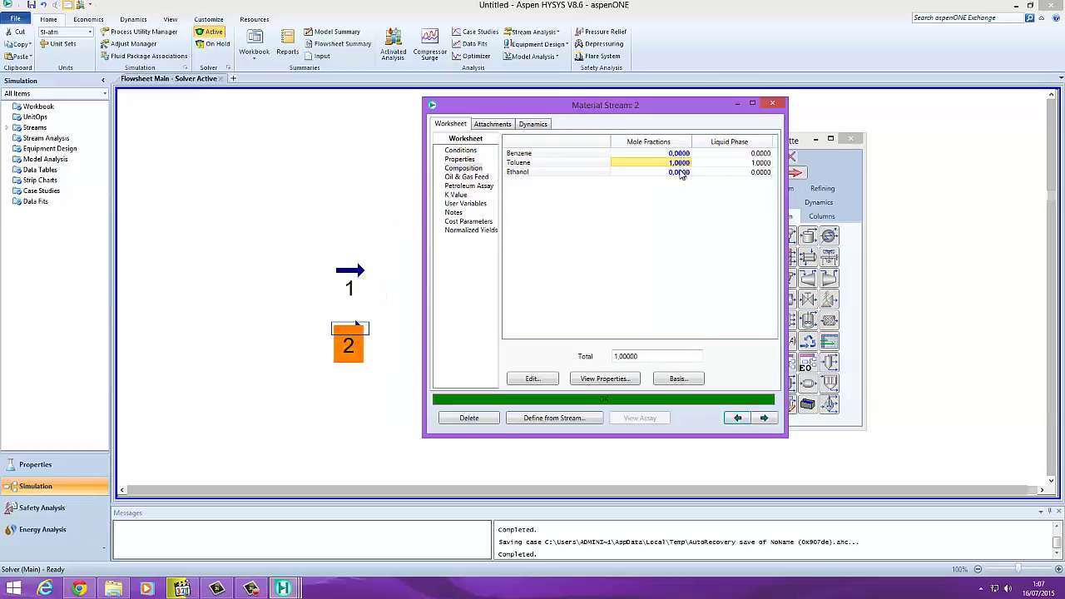
left_click(774, 106)
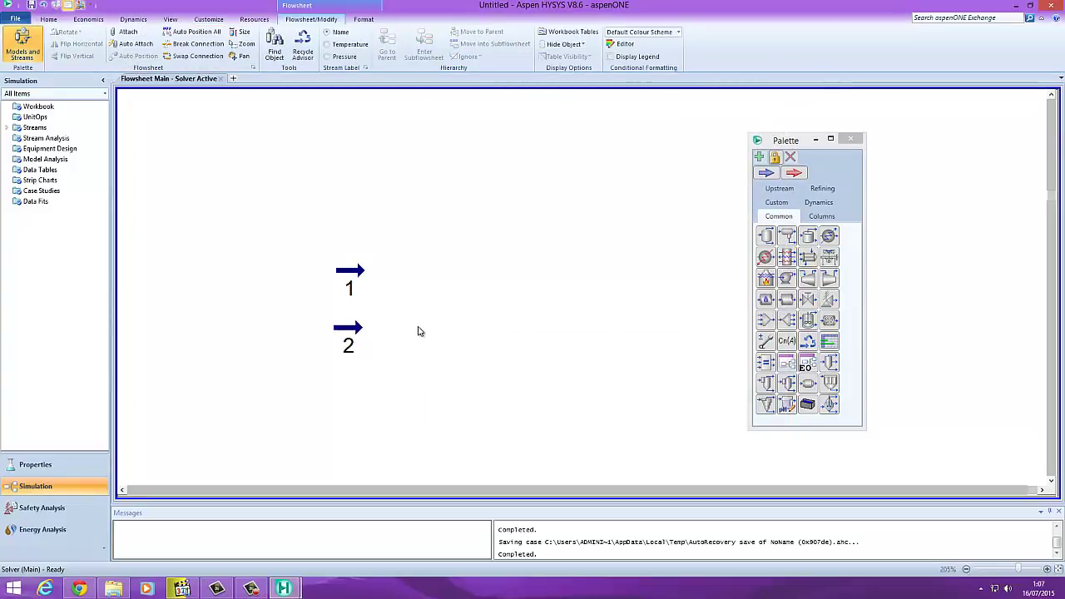
- Add a mixer to the flowsheet beside streams 1 and 2
left_click(769, 324)
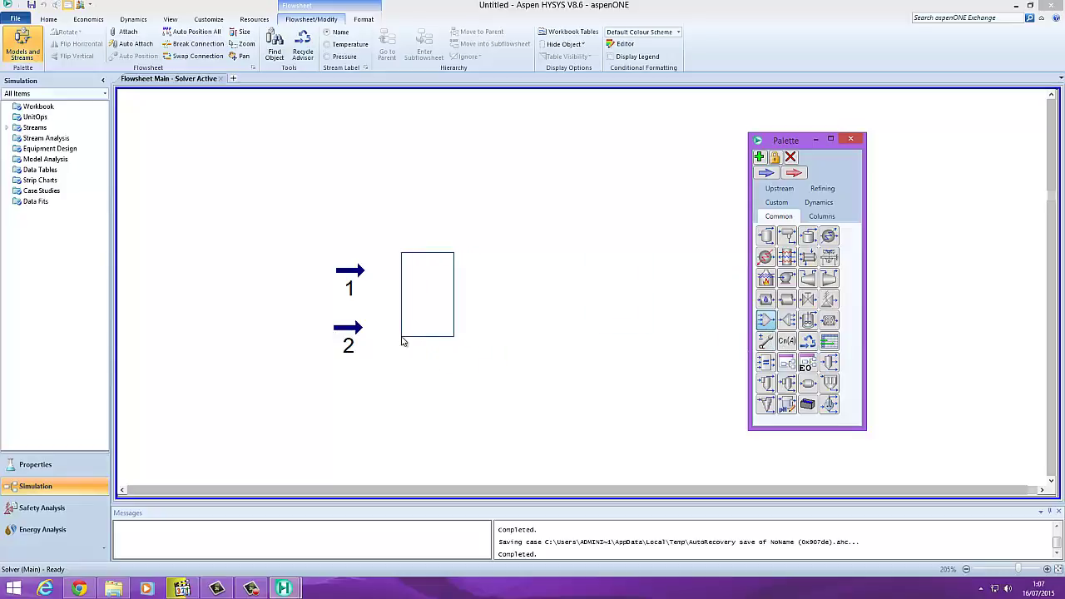
left_click(404, 341)
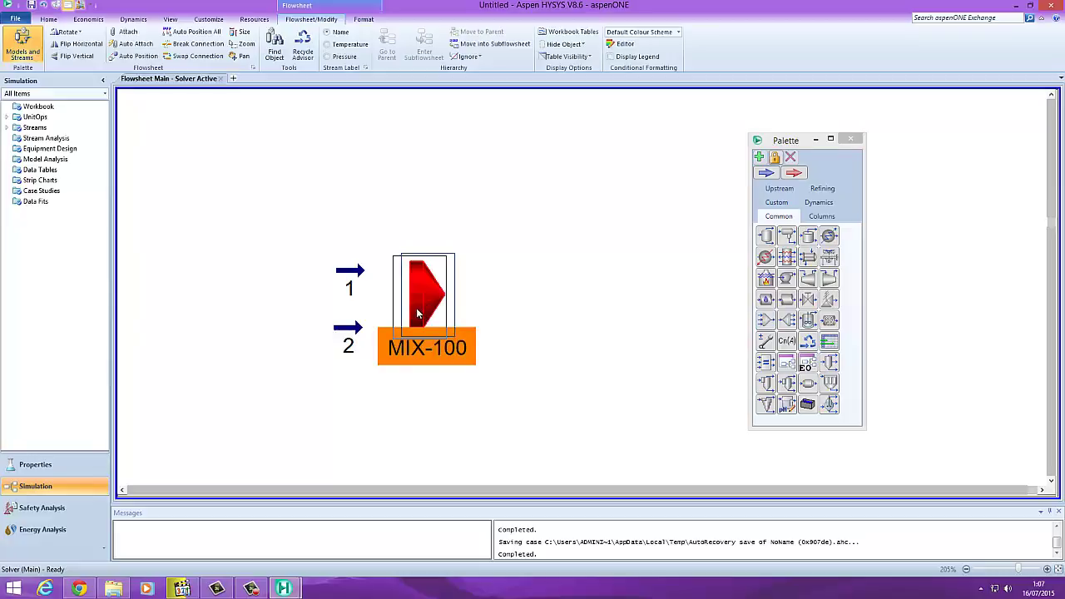
left_click(529, 321)
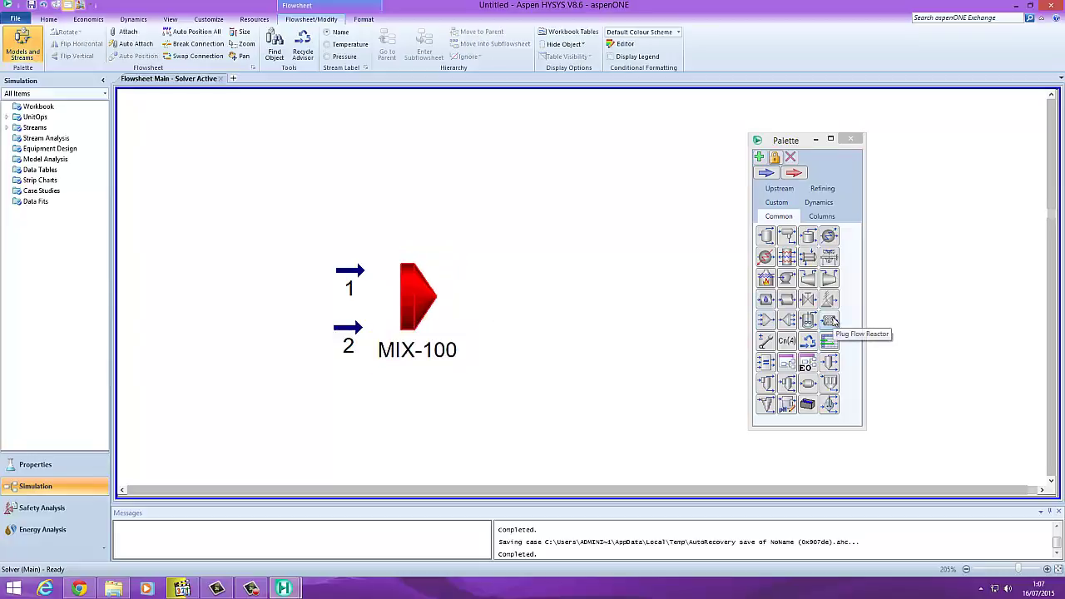
- Add a third material stream on the outlet side of the mixer, level with its outlet tip
left_click(765, 172)
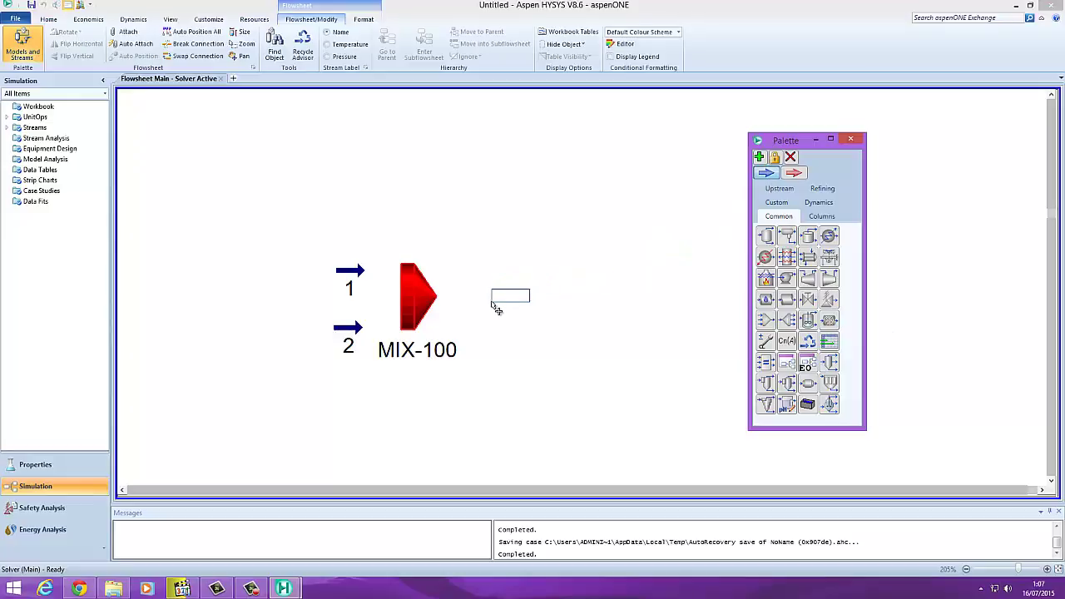
left_click(492, 307)
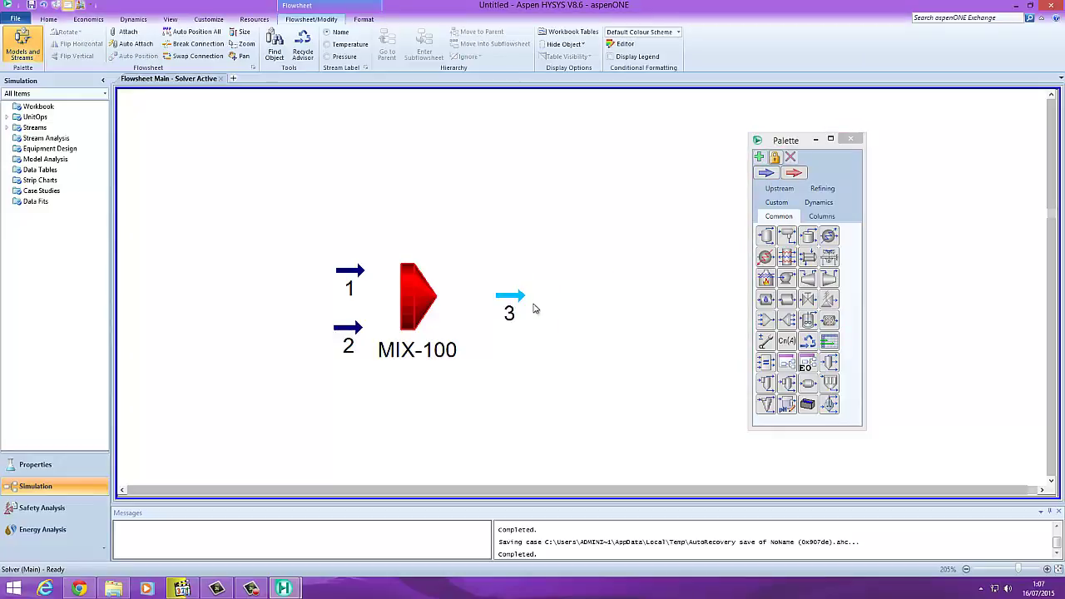
left_click(416, 304)
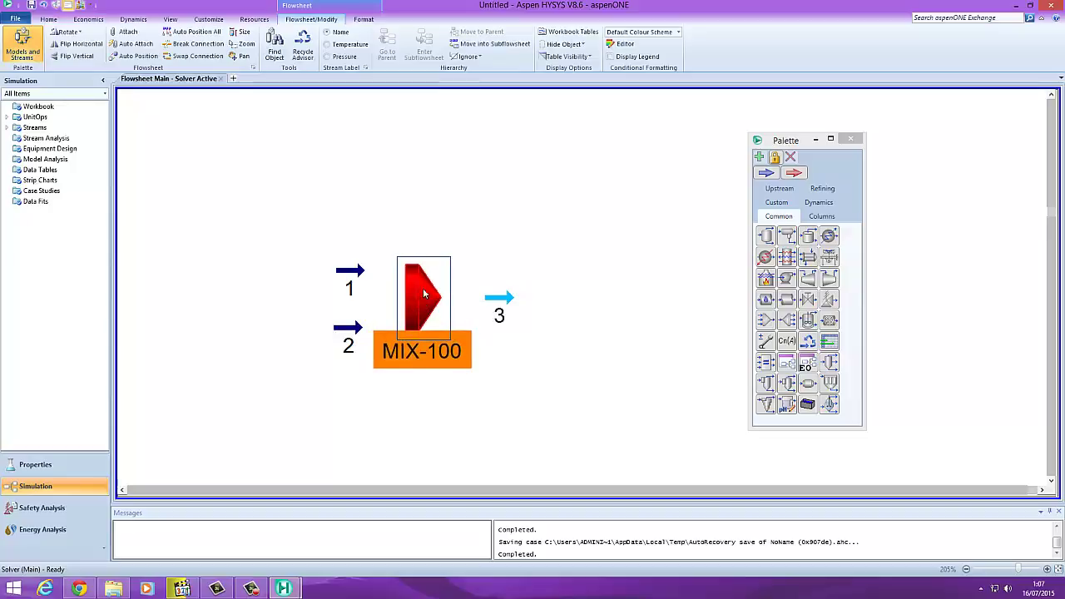
- Connect streams 1 and 2 as the inlets of mixer MIX-100
double_click(419, 301)
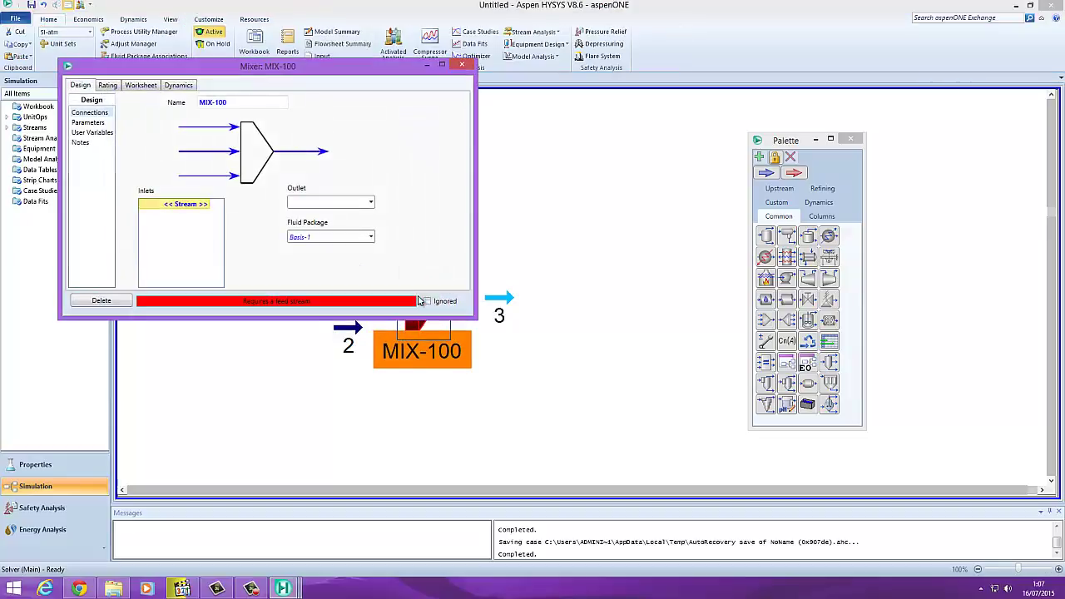
left_click_drag(262, 87, 787, 133)
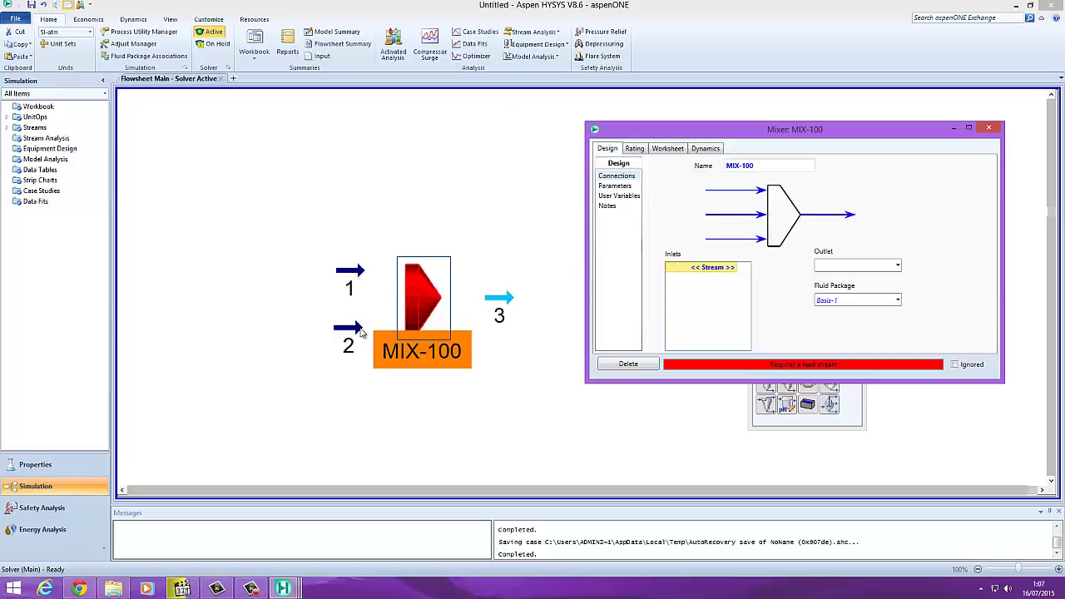
left_click(737, 275)
left_click(733, 268)
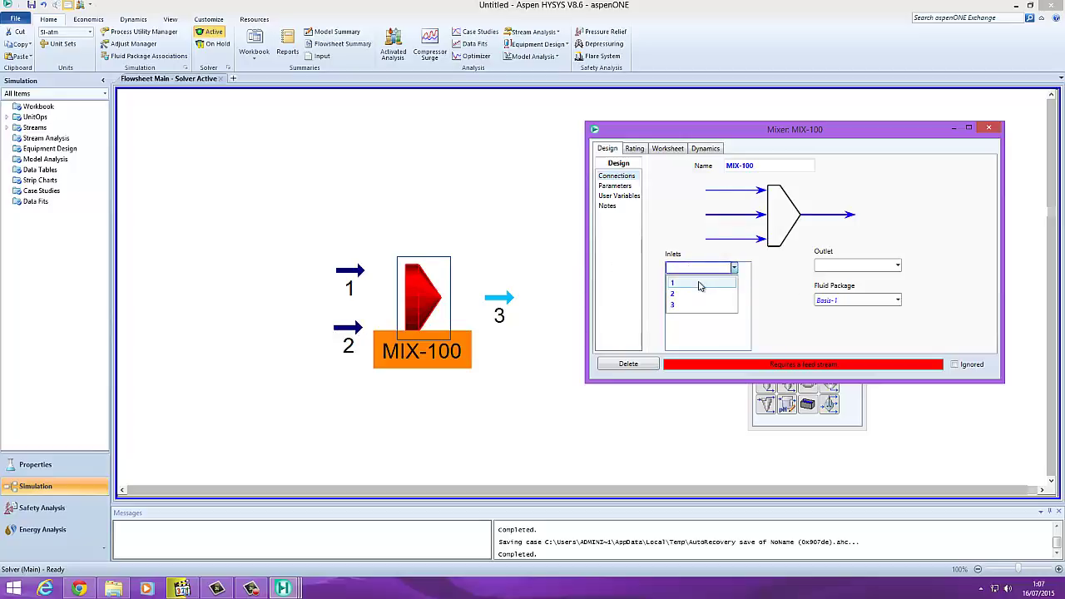
left_click(731, 282)
left_click(733, 281)
left_click(733, 278)
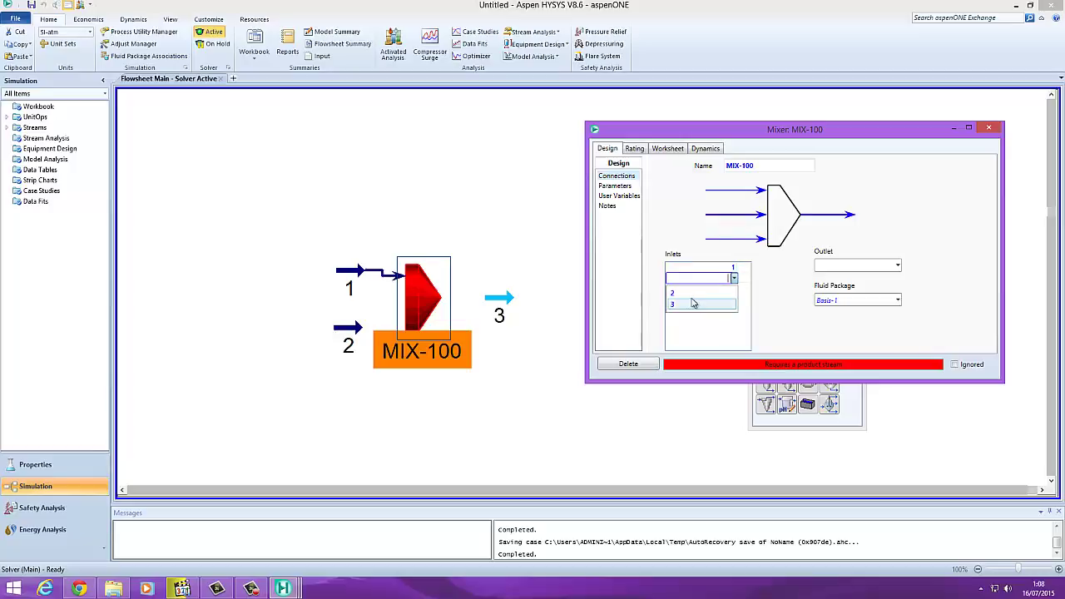
left_click(678, 297)
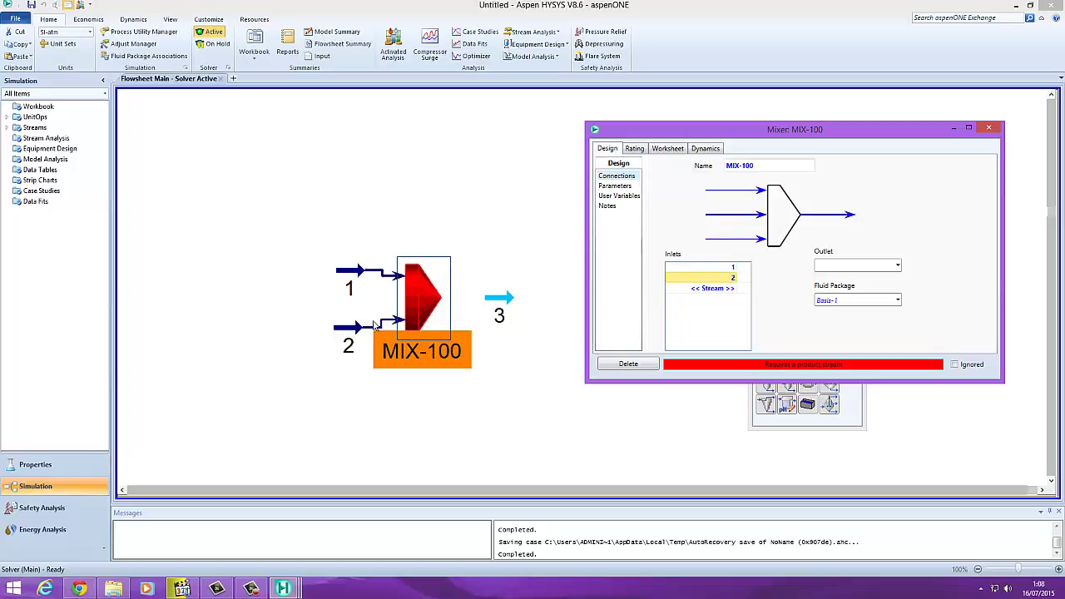
- Connect stream 3 as the mixer's outlet and close the mixer's specification
left_click(898, 268)
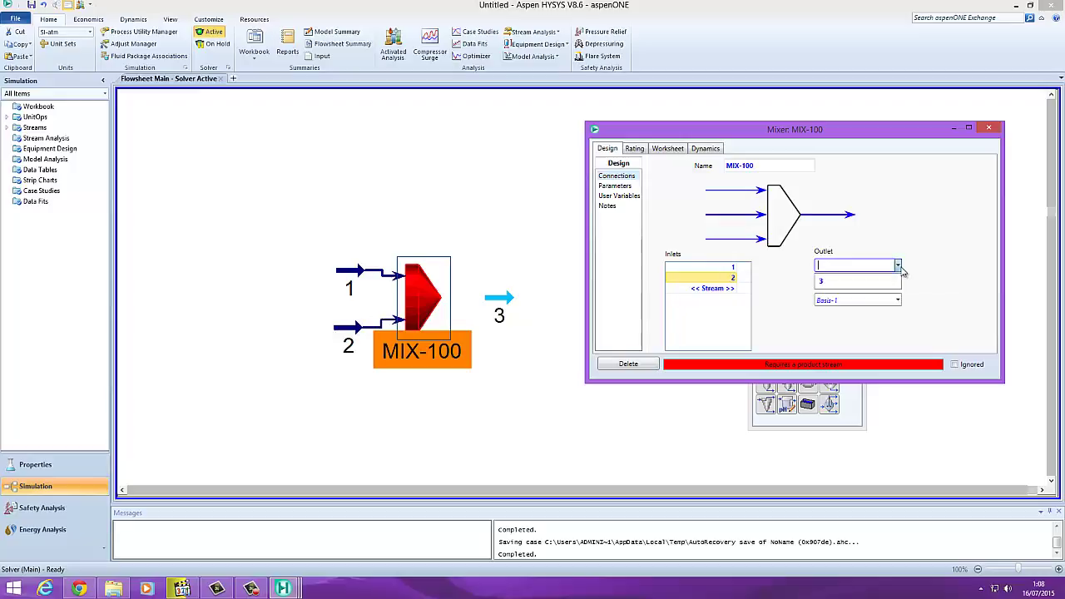
left_click(820, 283)
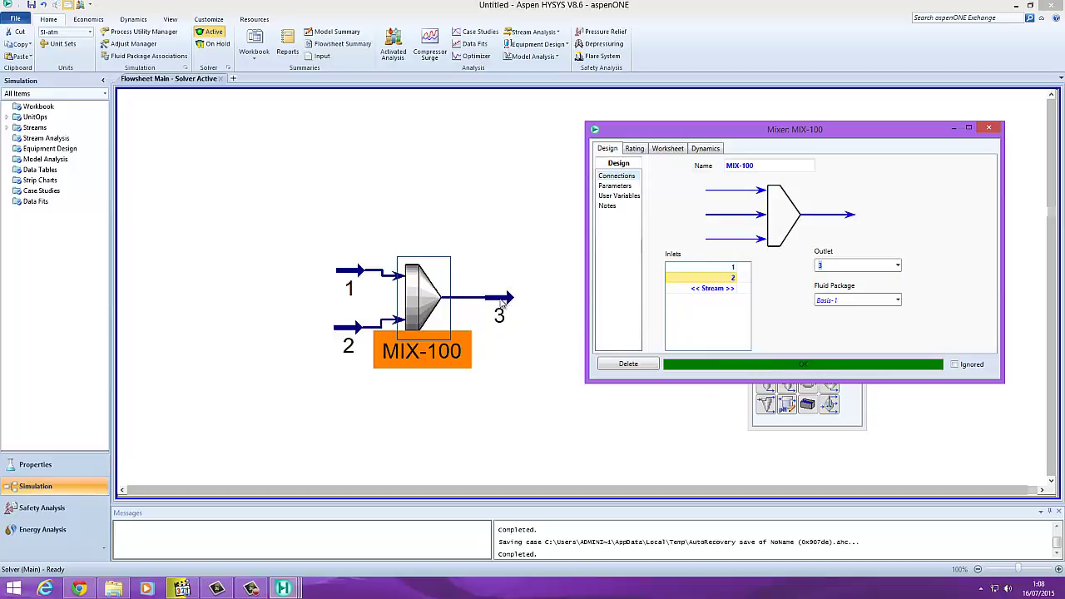
left_click(989, 130)
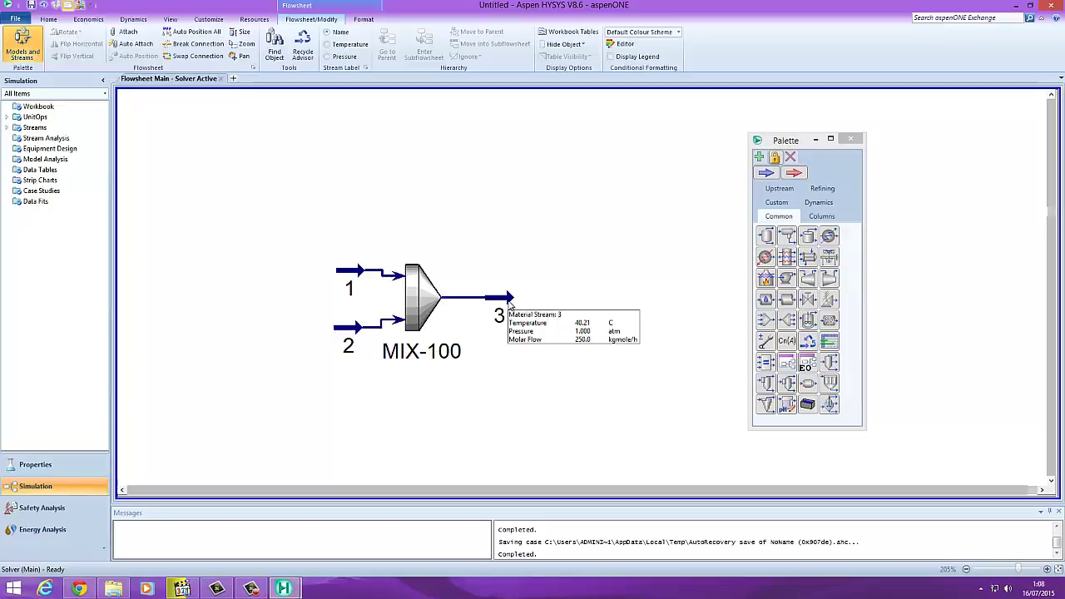
- Move streams 1 and 2 level with the mixer's inlet points so that their connection lines run straight
left_click(352, 277)
left_click(348, 334)
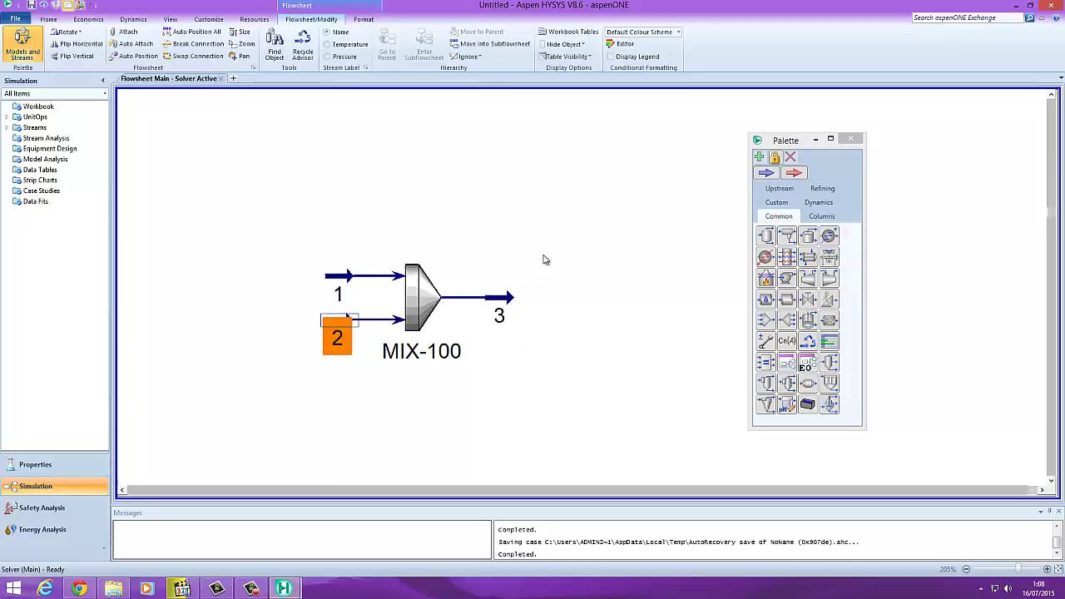
left_click(589, 343)
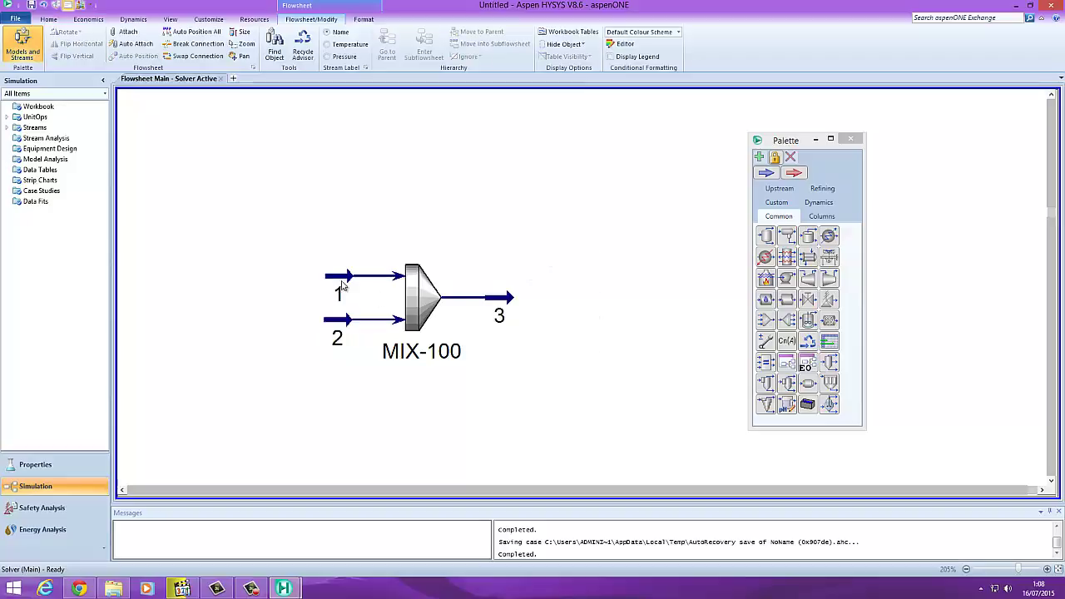
- Examine the temperature, pressure and molar flow of inlet streams 1 and 2 and outlet stream 3 on the flowsheet
mouse_move(341, 285)
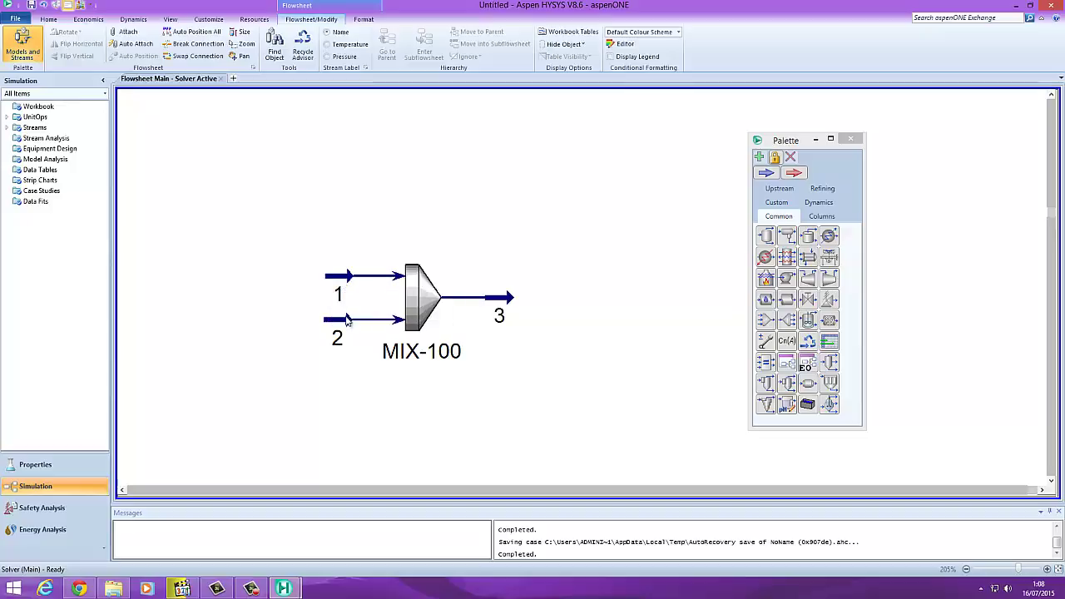
mouse_move(346, 324)
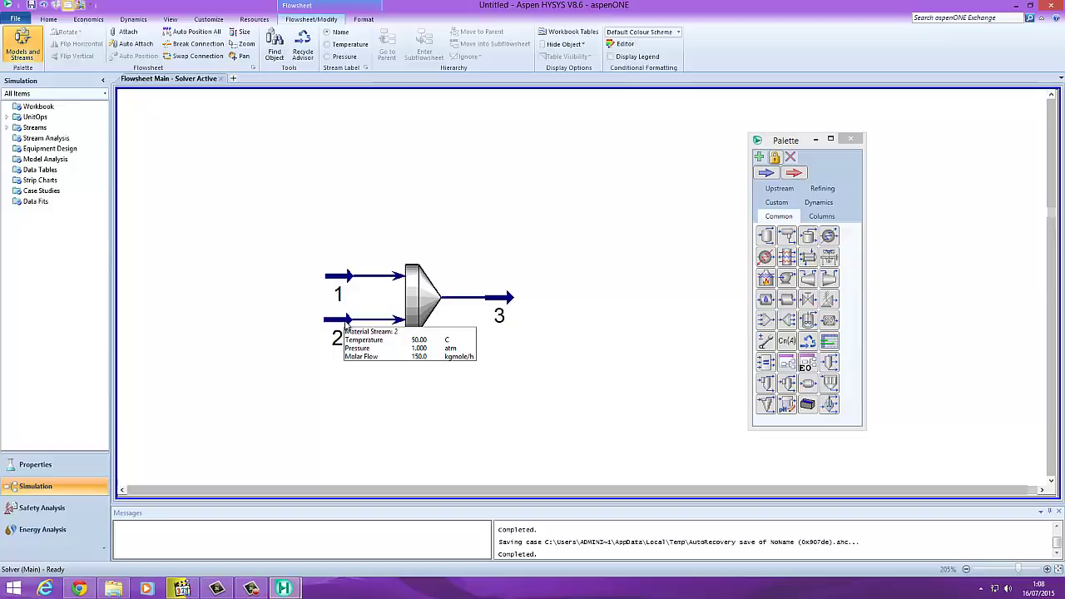
mouse_move(340, 279)
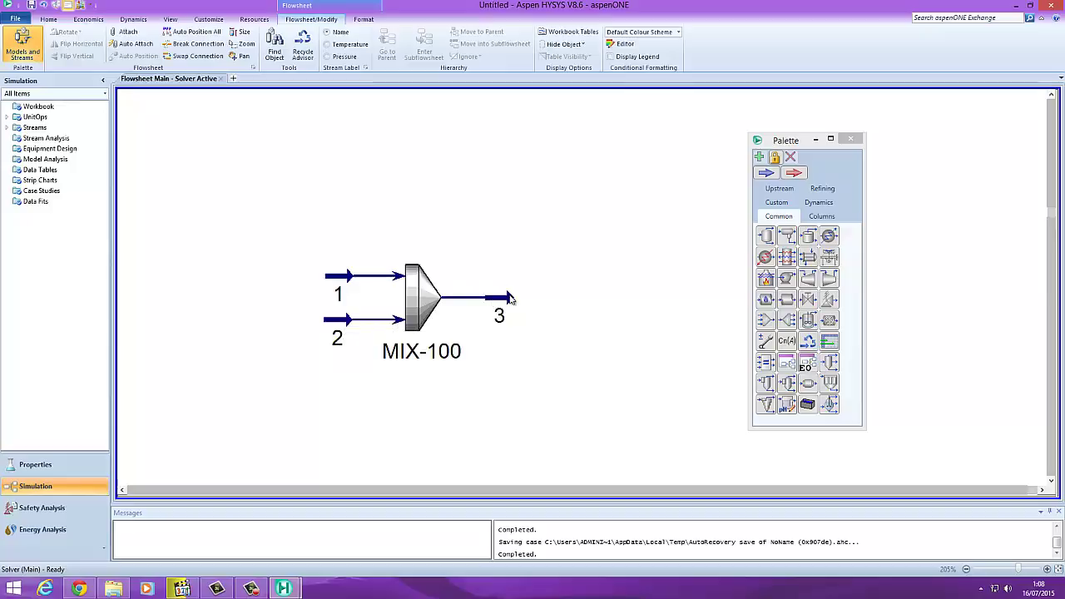
mouse_move(510, 298)
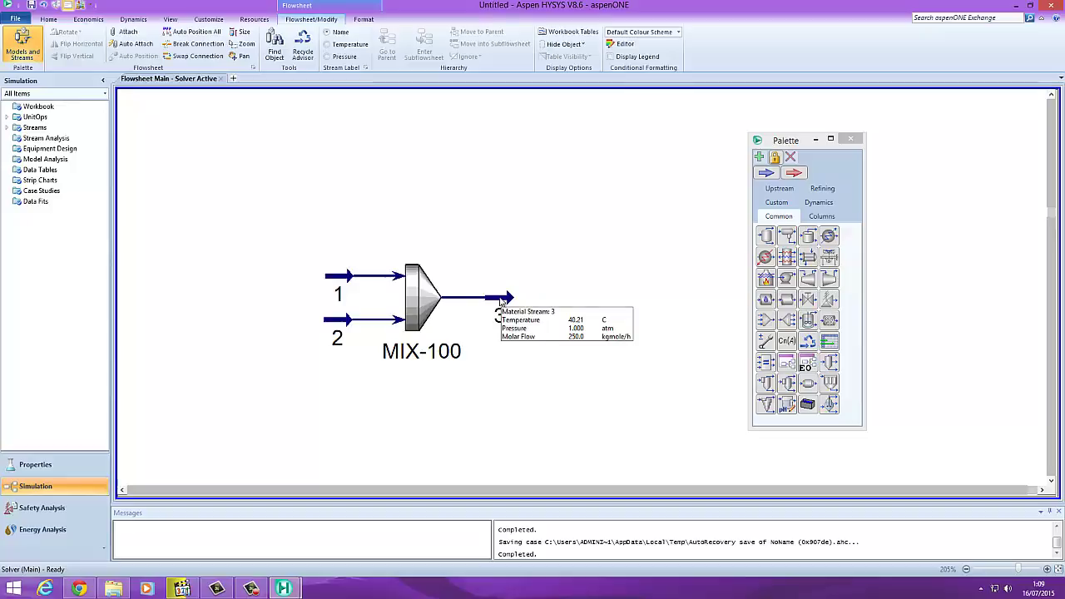
left_click(428, 290)
left_click(576, 330)
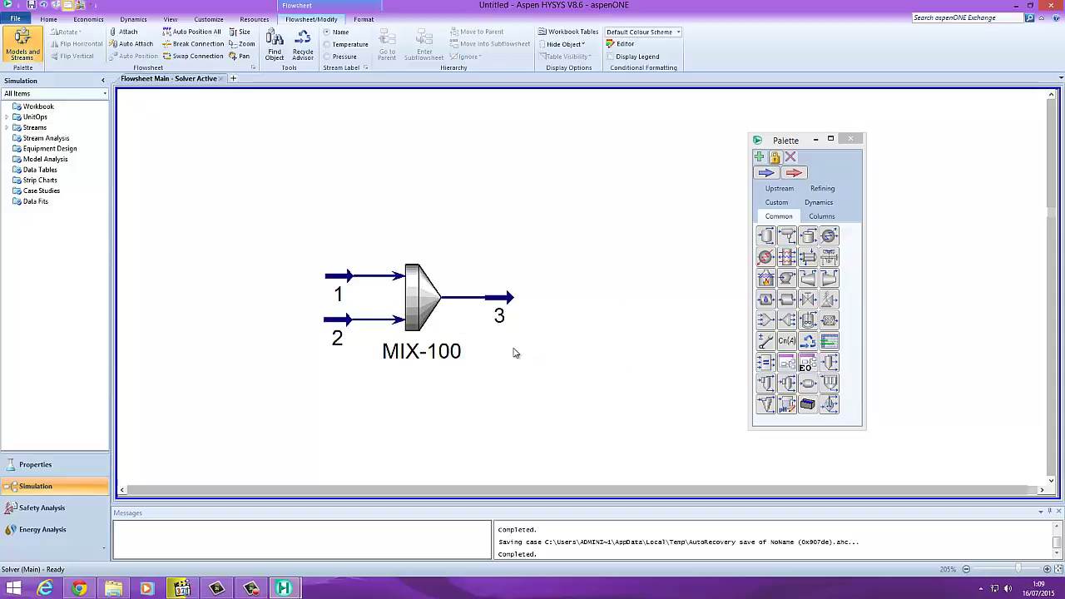
- Set stream 1's pressure to 2 atm and close the stream
left_click(346, 281)
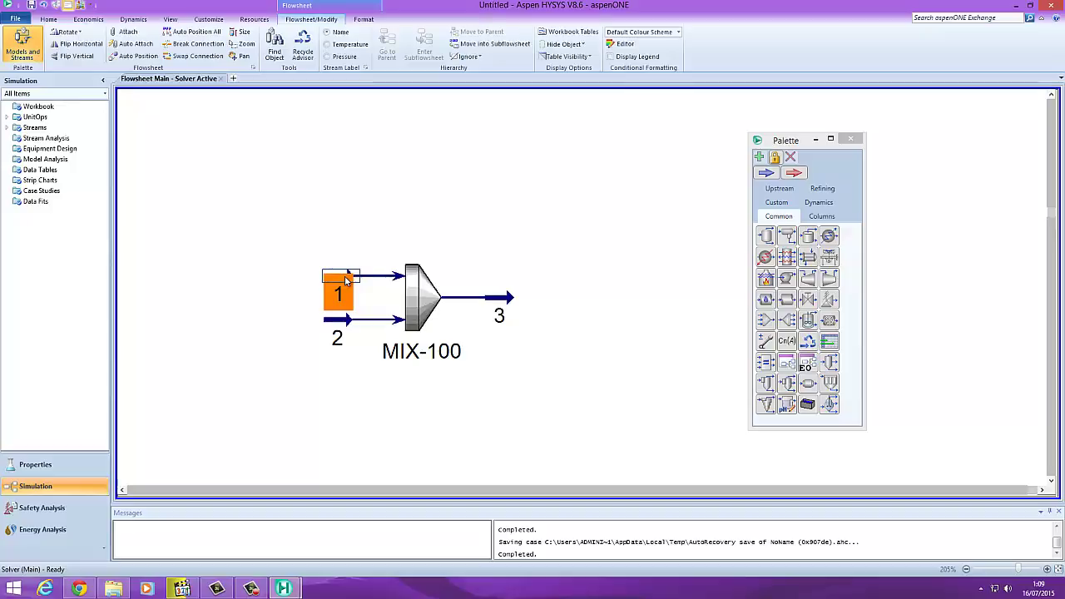
left_click(456, 320)
double_click(356, 276)
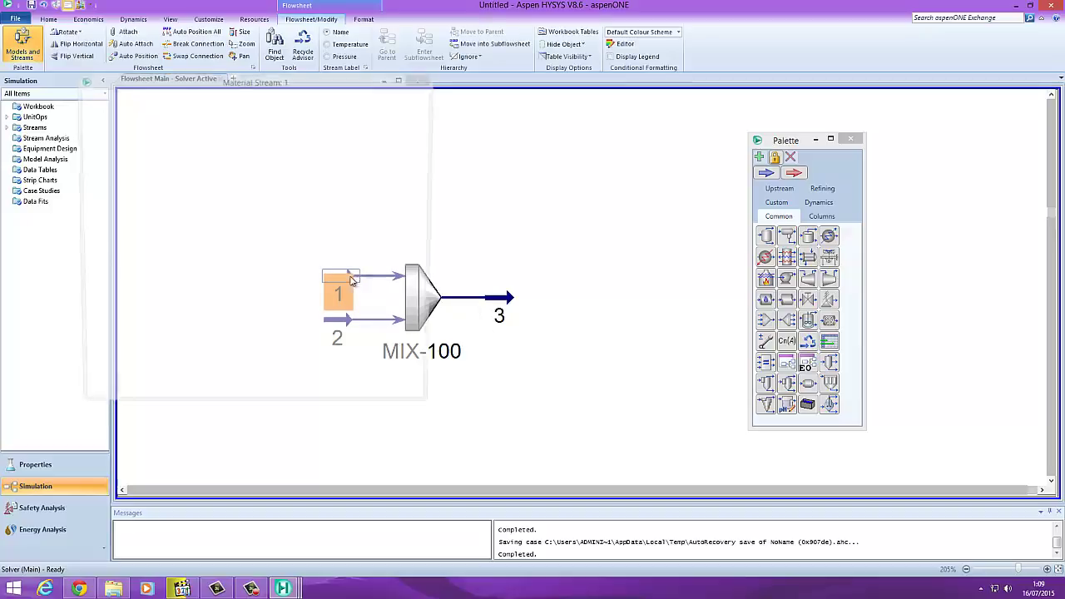
left_click(421, 78)
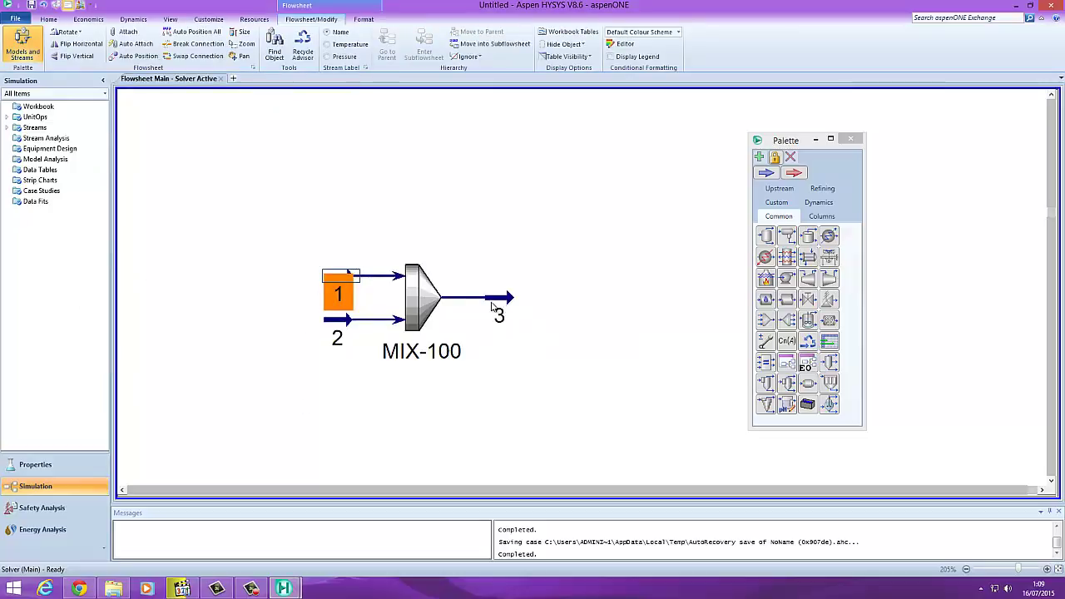
double_click(352, 281)
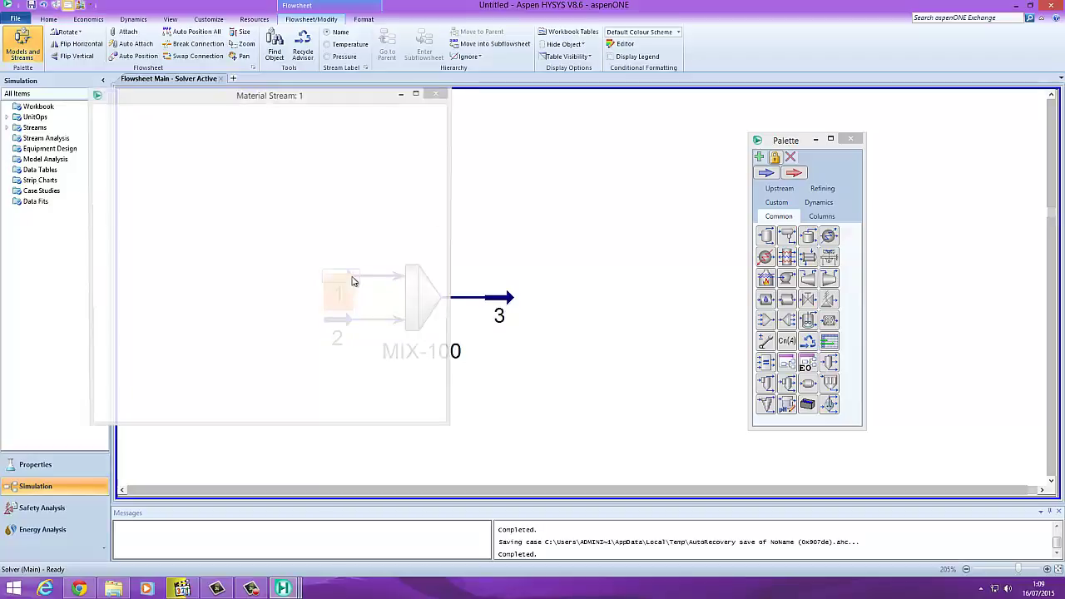
left_click(353, 161)
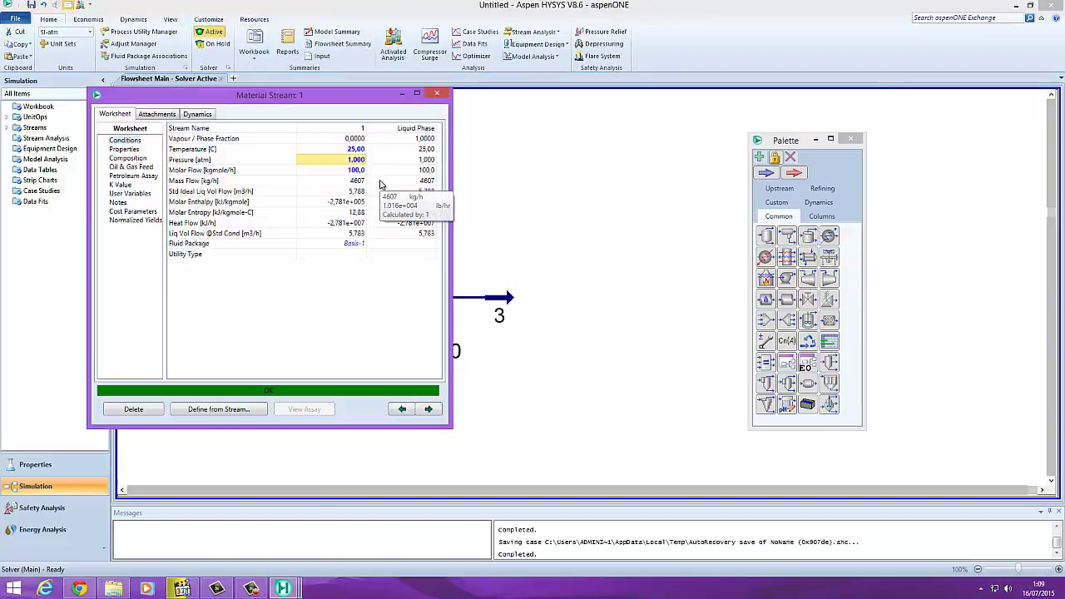
type("2")
key("Return")
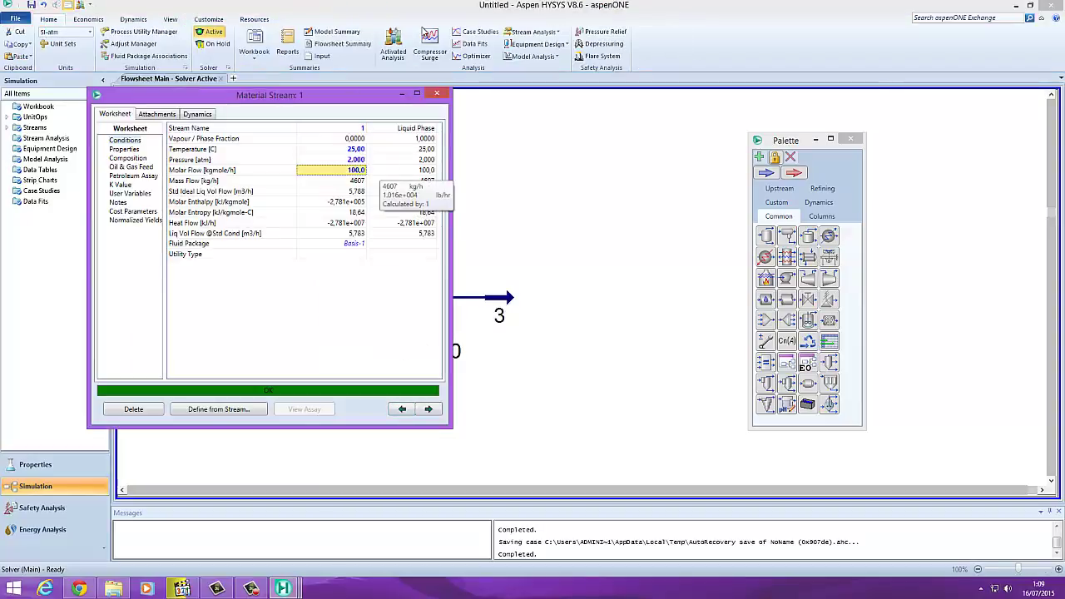
left_click(437, 94)
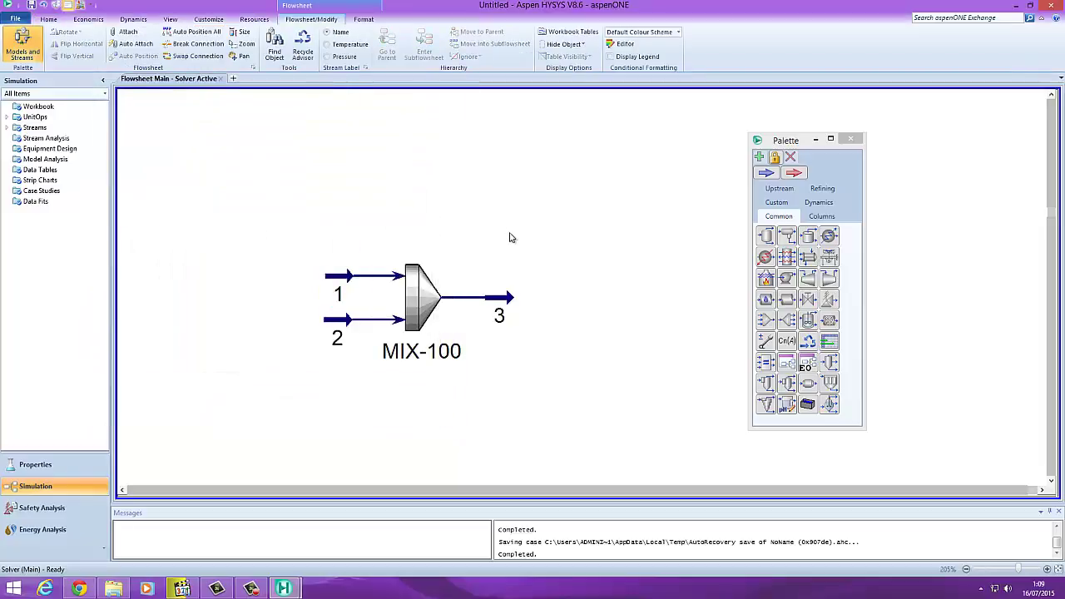
- Compare the pressure of outlet stream 3 with the pressures of inlet streams 1 and 2
mouse_move(509, 303)
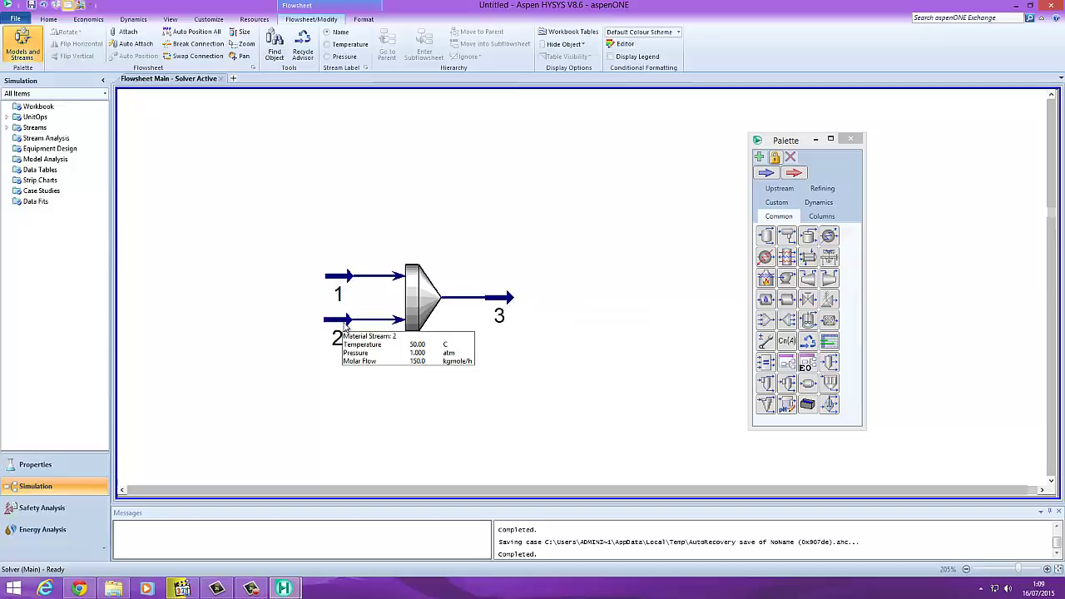
mouse_move(346, 281)
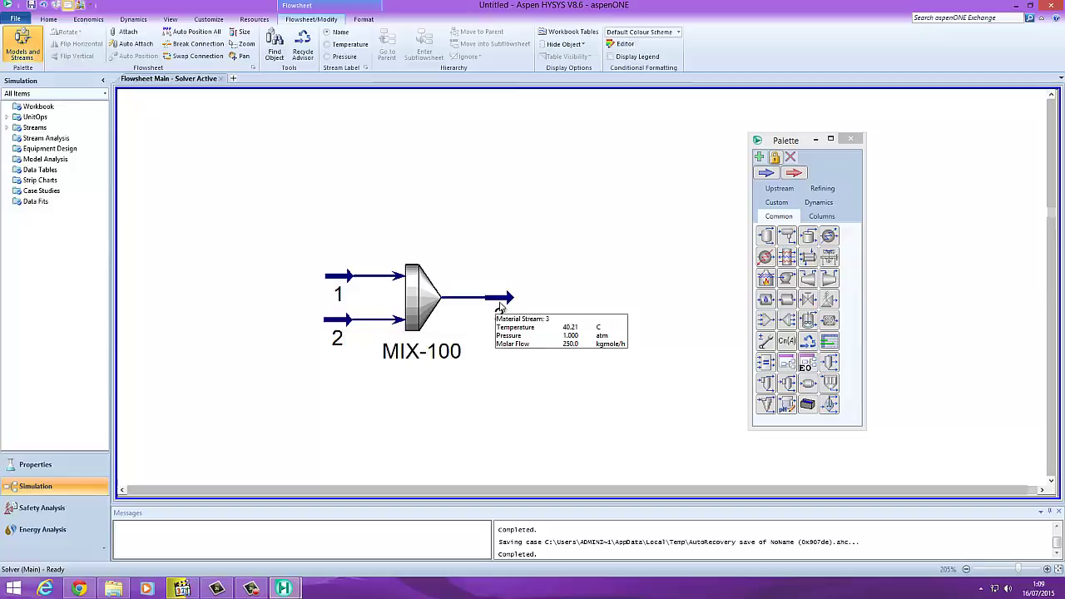
left_click(442, 303)
left_click(549, 300)
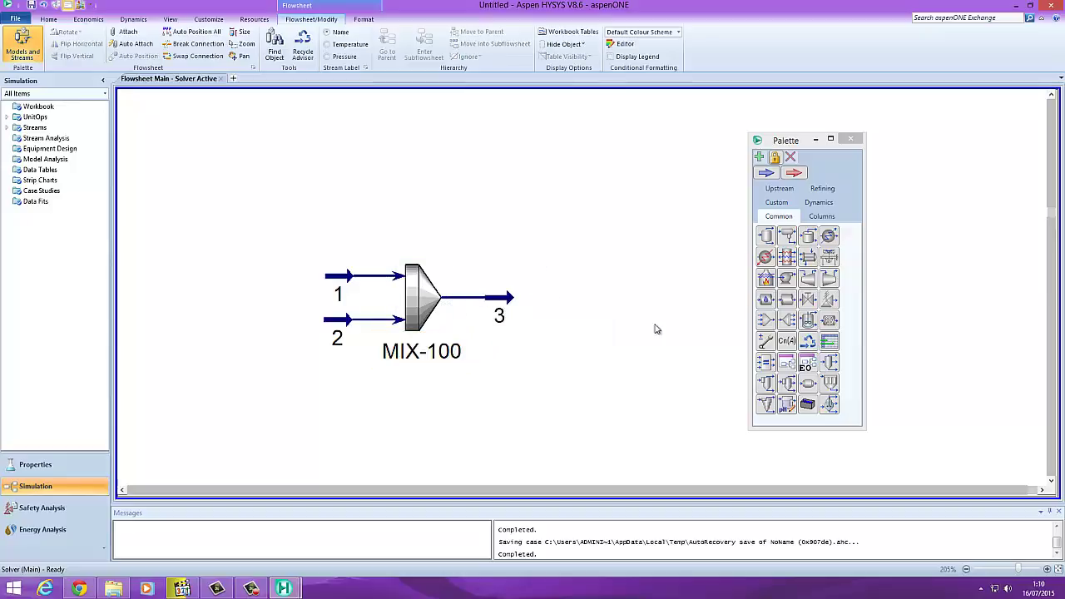
- Add a fourth material stream in the empty flowsheet area below the mixer
left_click(1050, 482)
left_click(1050, 483)
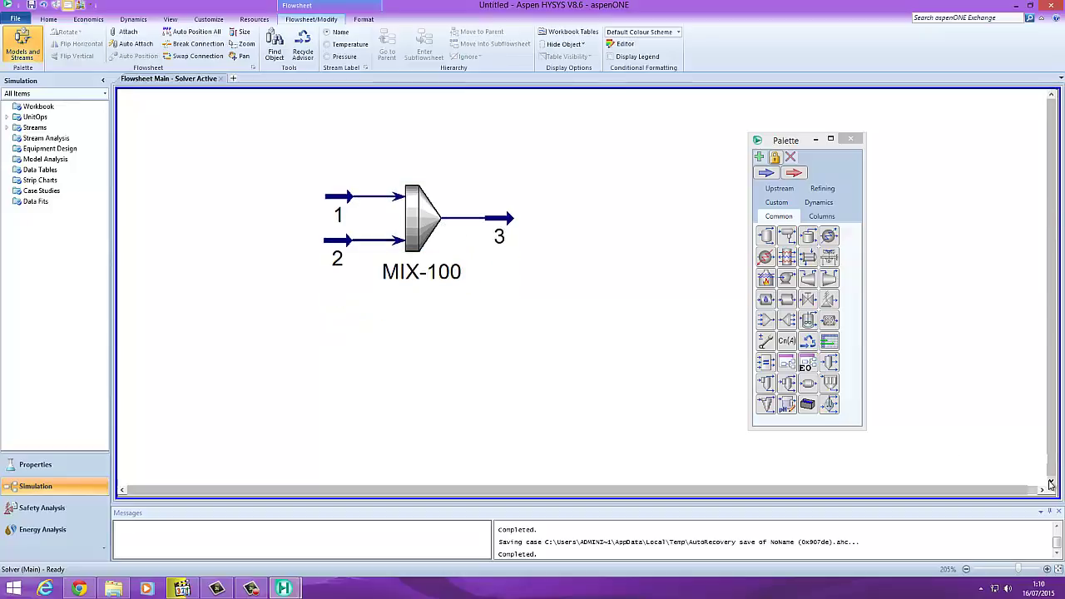
left_click(1050, 483)
left_click(1050, 483)
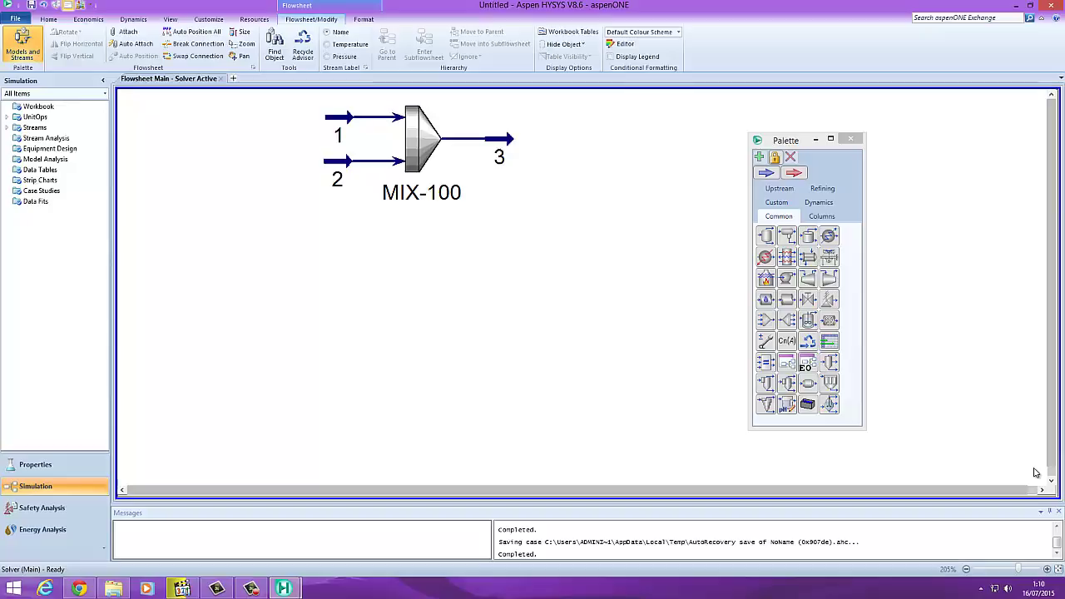
left_click(763, 177)
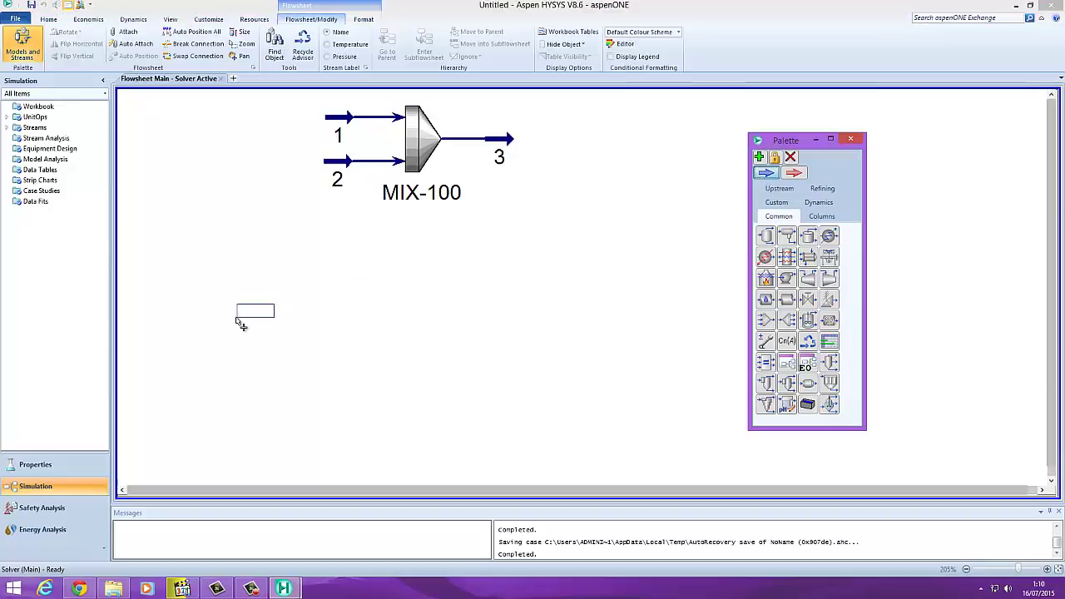
left_click(327, 313)
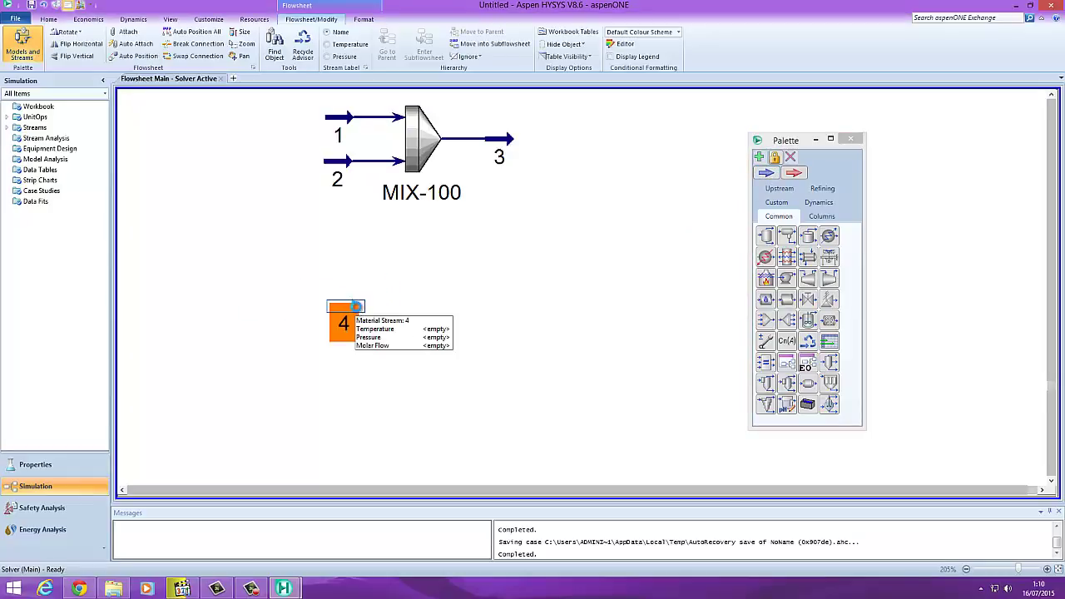
- Specify stream 4 with a temperature of 40 °C, a pressure of 0.75 atm and a molar flow of 120 kgmole/h
double_click(357, 310)
left_click(347, 163)
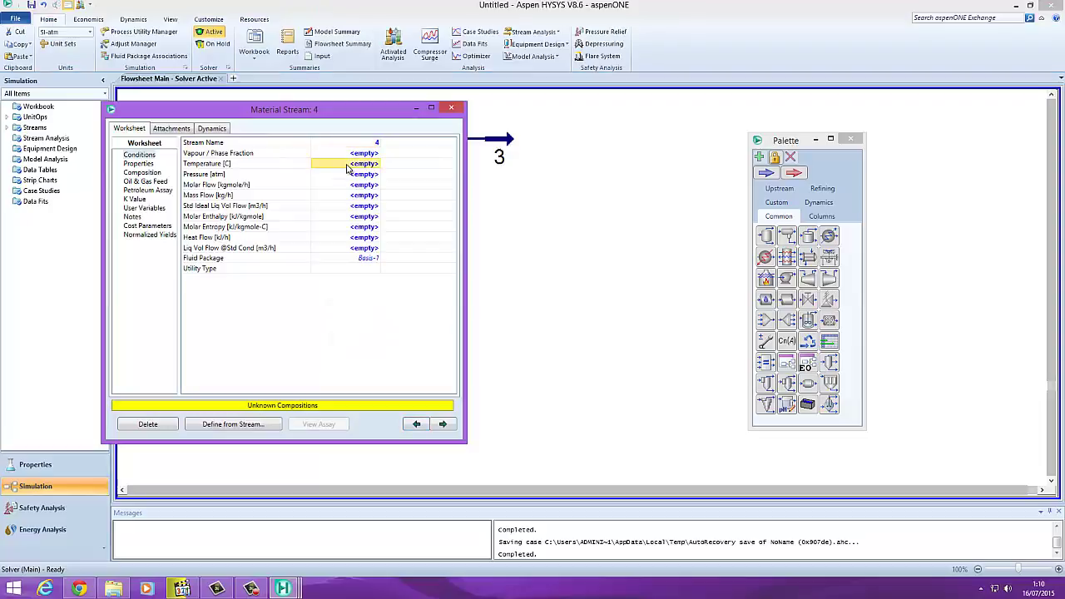
type("40")
key("Return")
type("4")
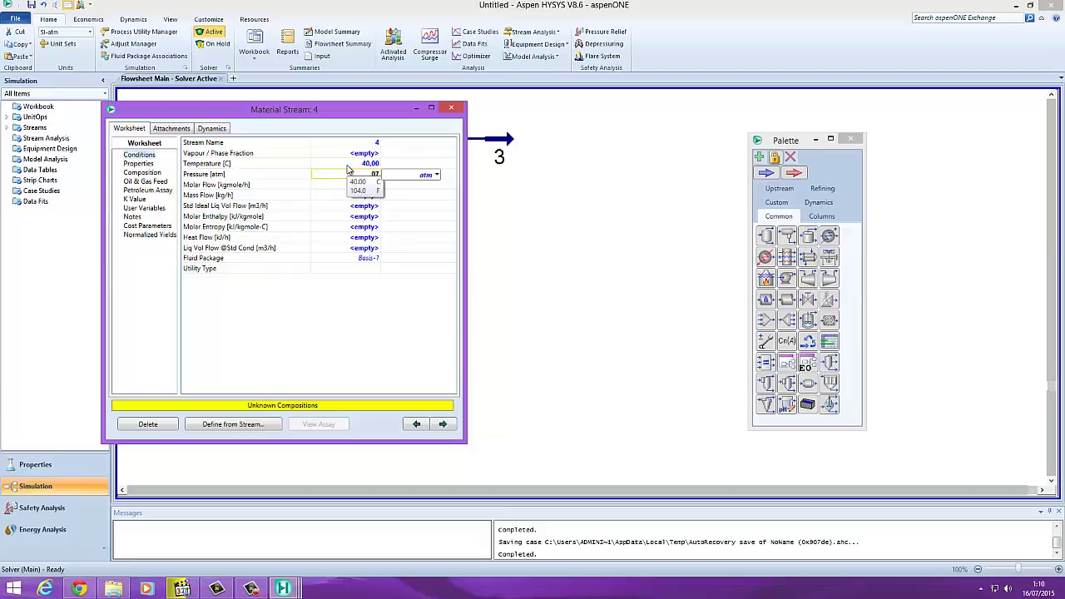
key("BackSpace")
type("6.75")
key("Return")
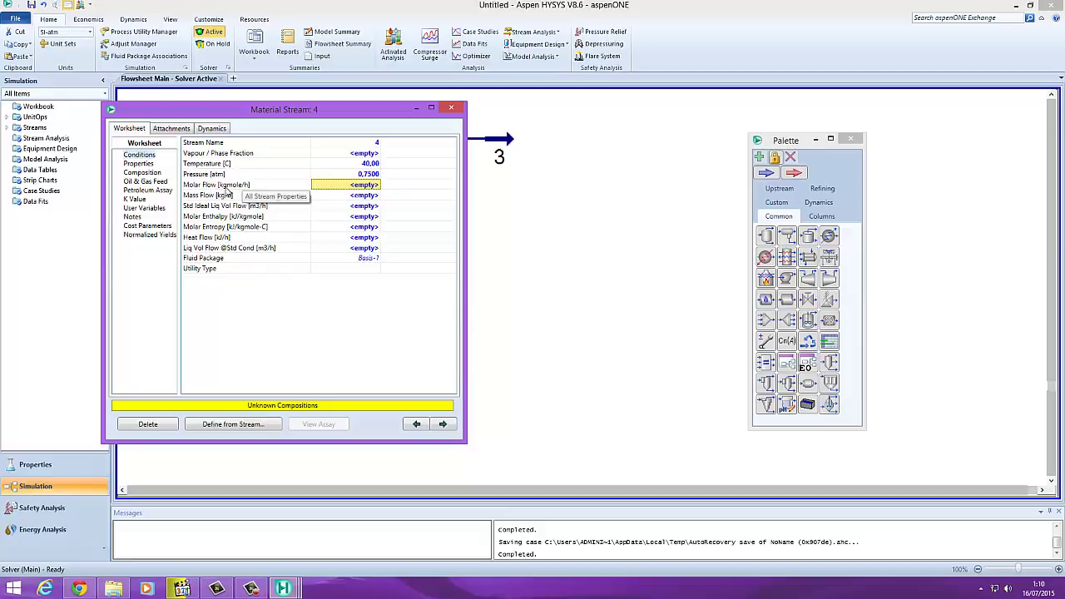
type("120")
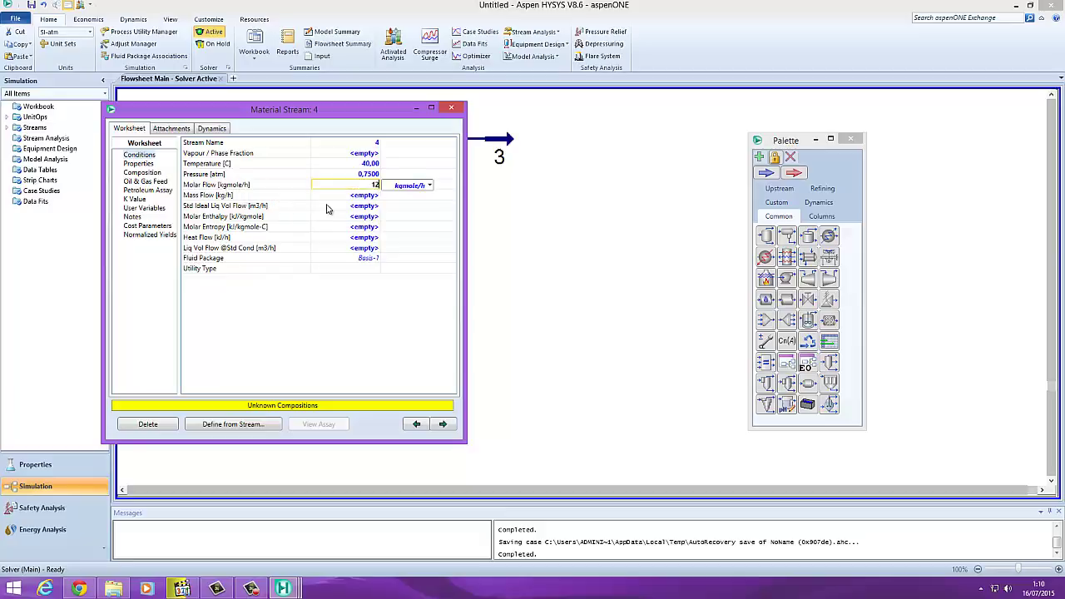
key("Return")
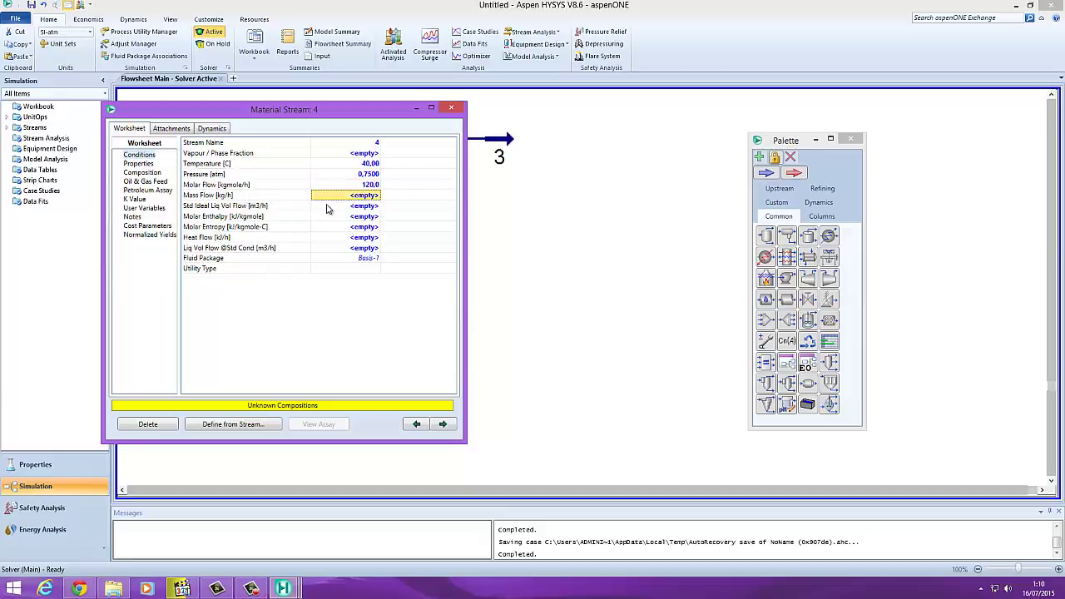
- Define stream 4 as pure benzene with a mole fraction of 1 and close the stream
left_click(137, 172)
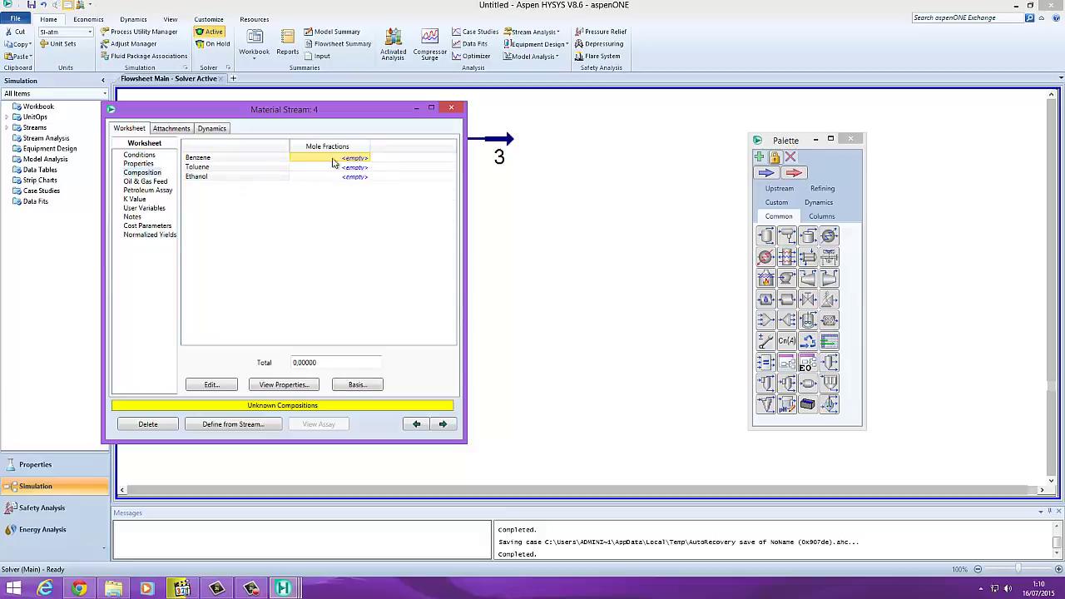
type("1")
key("Return")
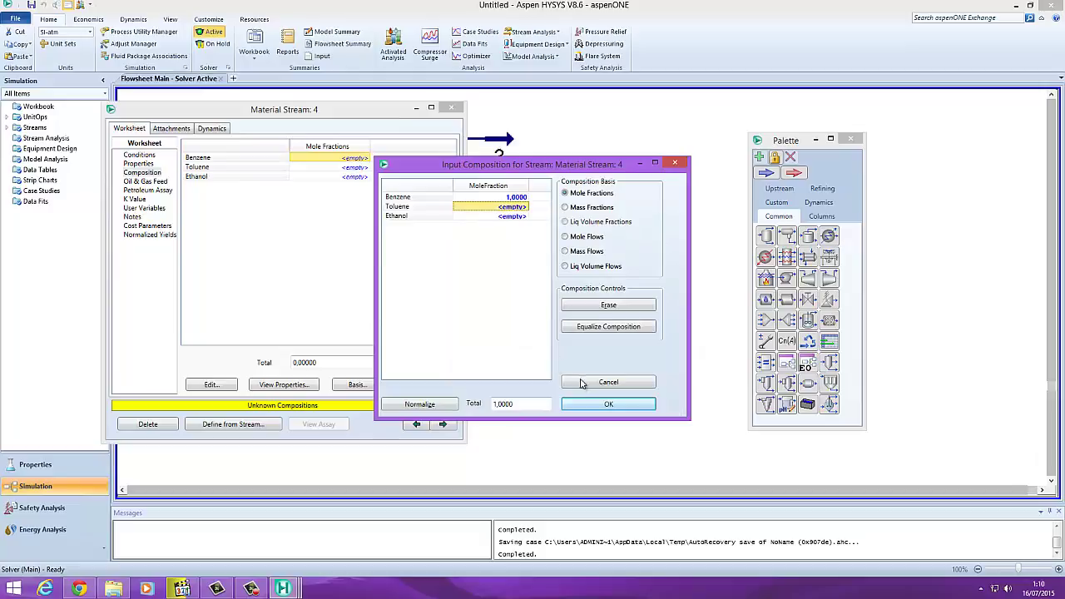
left_click(649, 406)
left_click(450, 108)
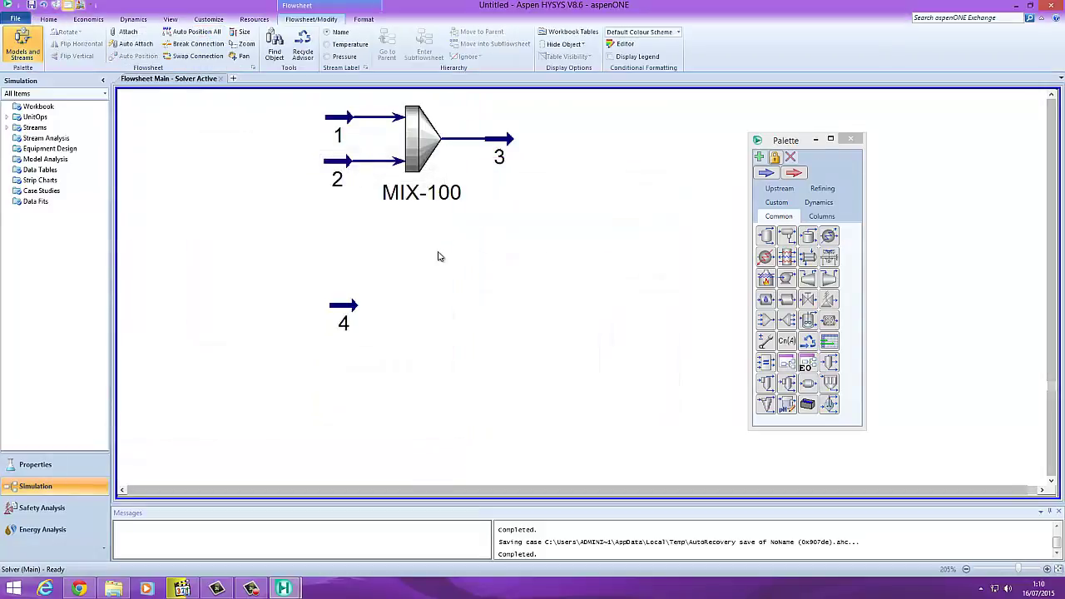
- Shift stream 4 slightly to the left on the flowsheet and place a pump to its right
left_click(352, 309)
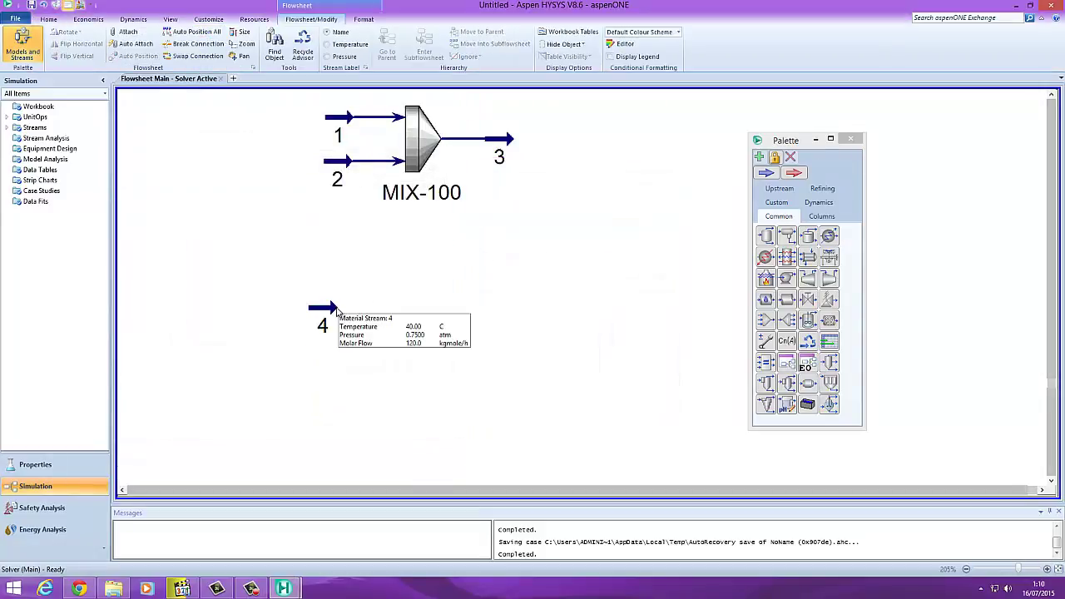
left_click(437, 341)
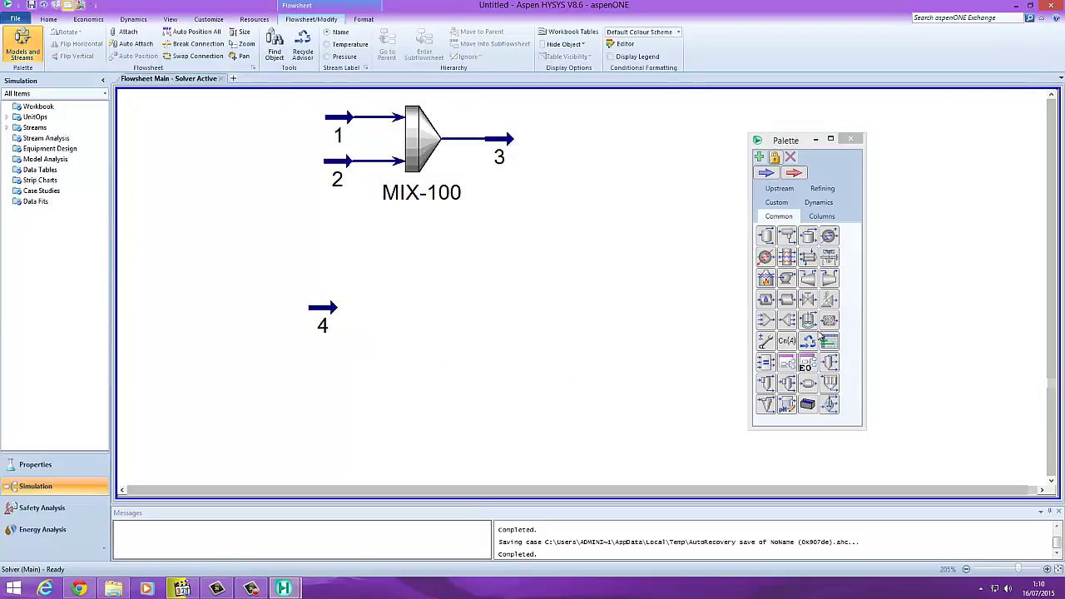
left_click(788, 283)
left_click(383, 340)
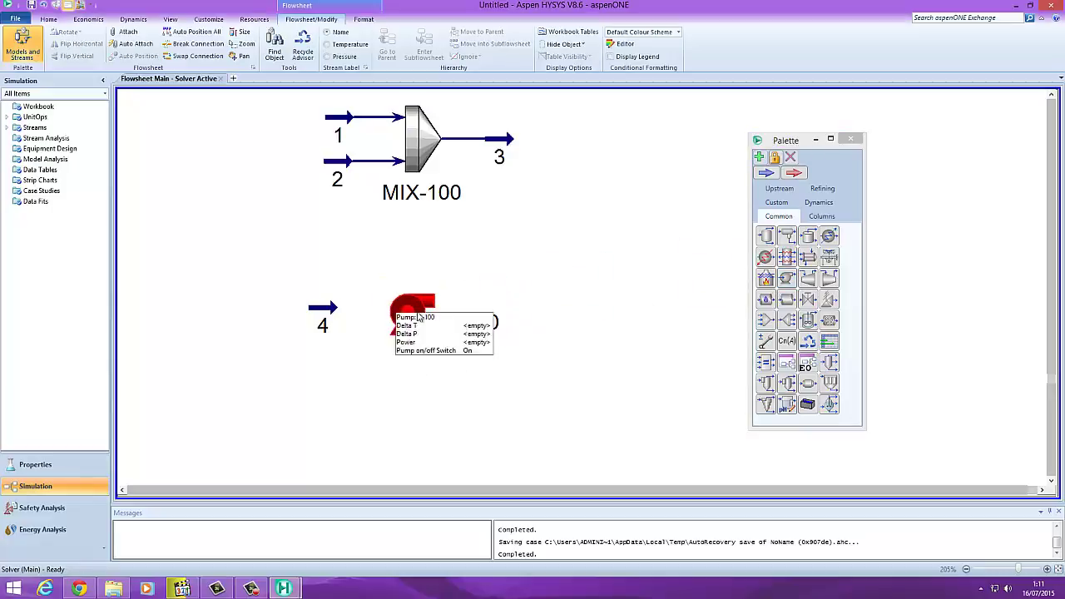
- Add a material stream to the right of the pump and an energy stream above it
left_click(766, 172)
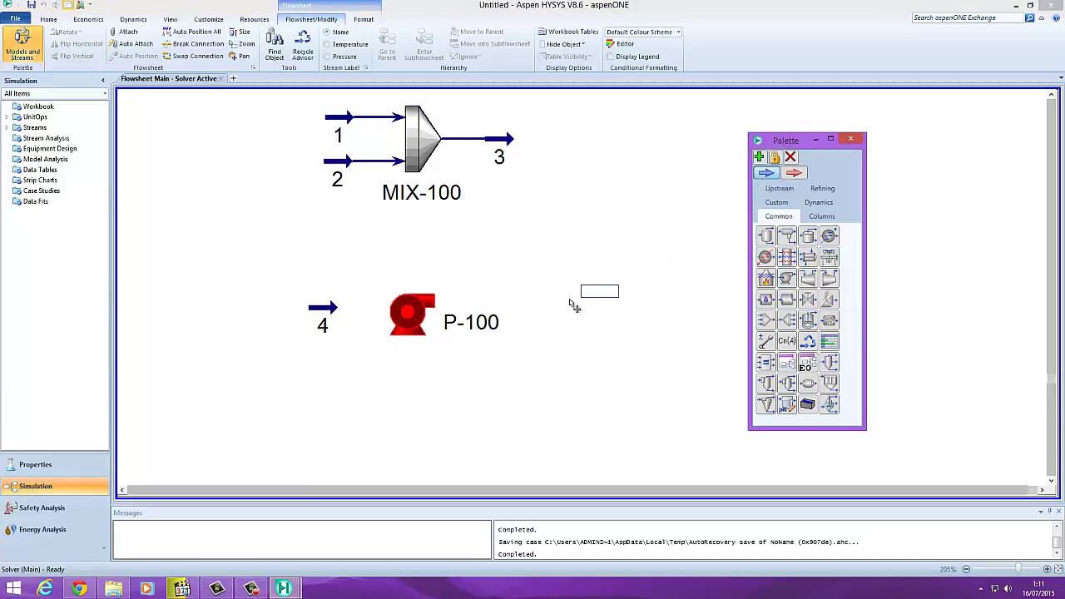
left_click(516, 307)
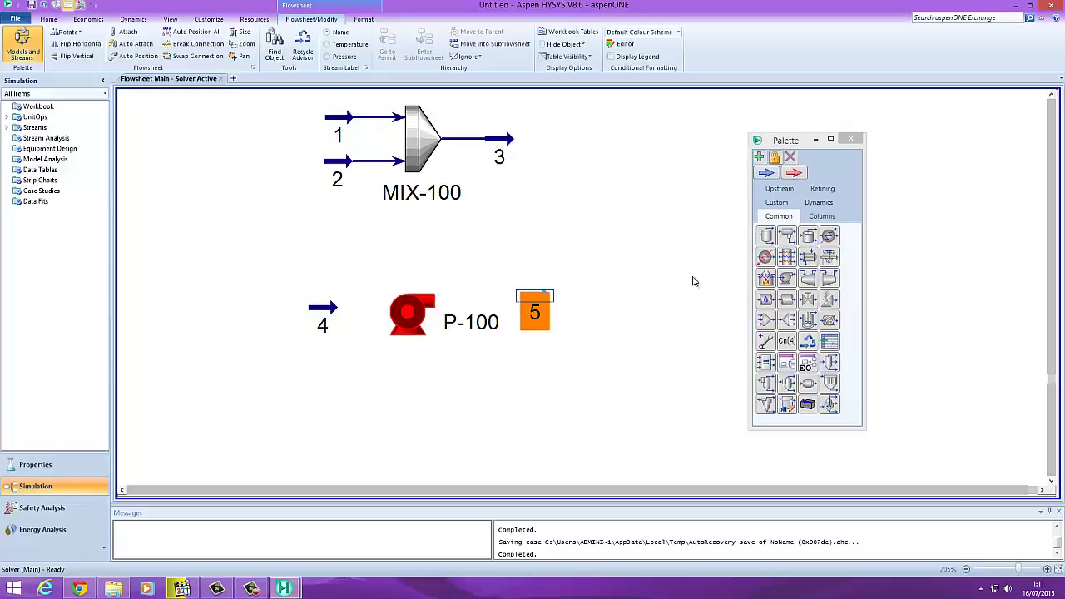
left_click(794, 175)
left_click(416, 258)
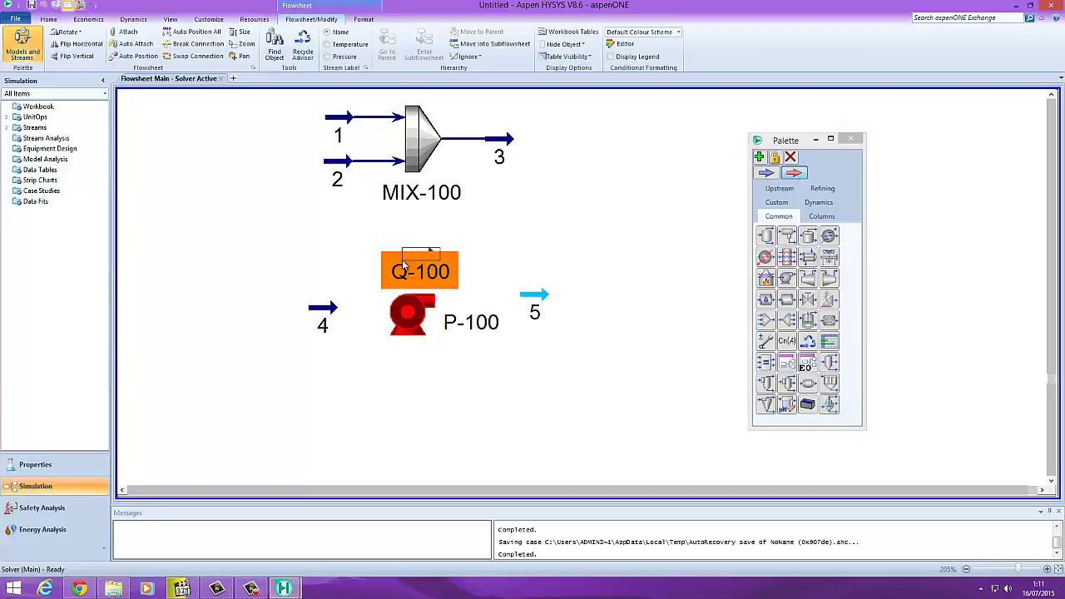
- Connect the pump with stream 4 as inlet, stream 5 as outlet and Q-100 as energy, and close its window
mouse_move(421, 314)
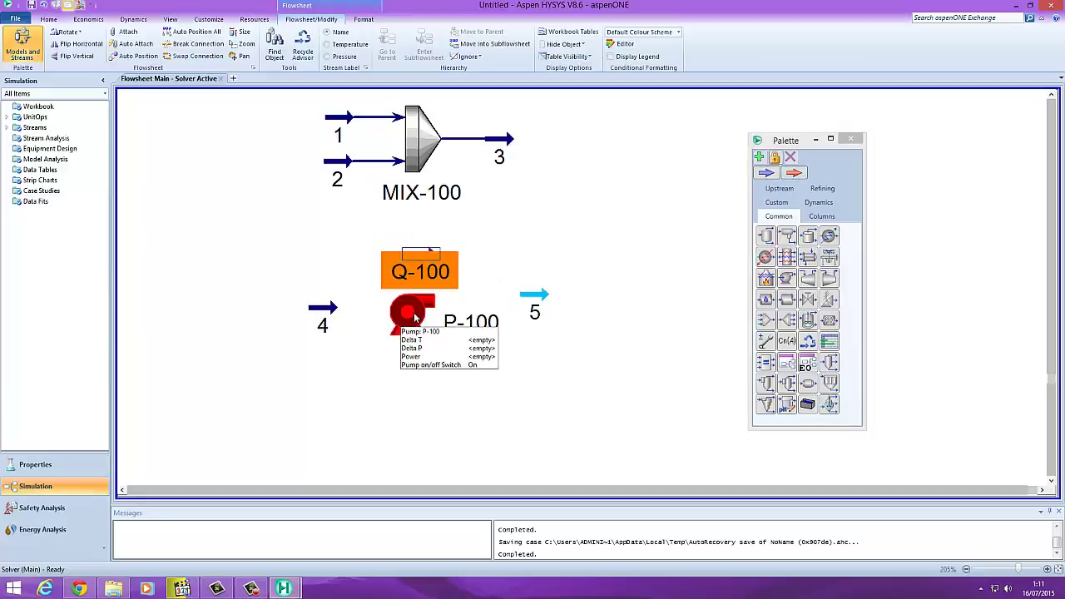
double_click(421, 312)
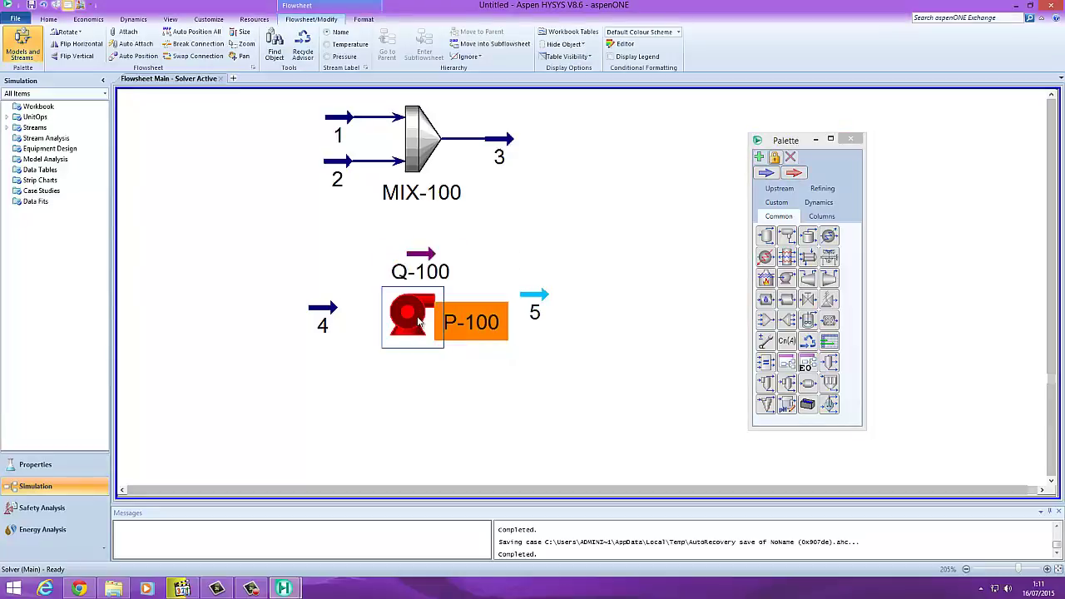
left_click_drag(386, 150, 841, 161)
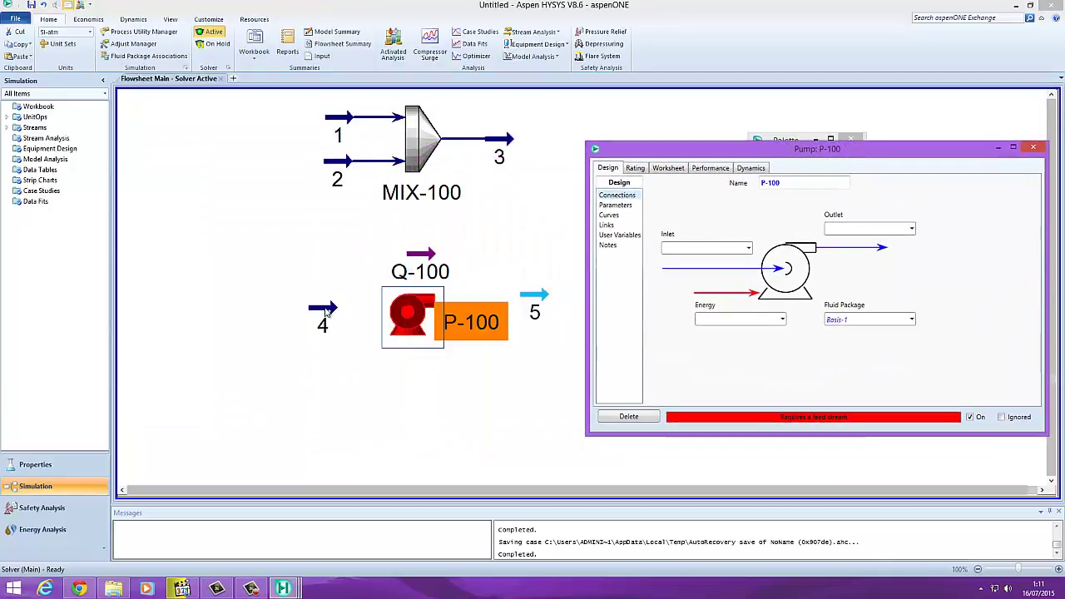
left_click(746, 249)
left_click(671, 277)
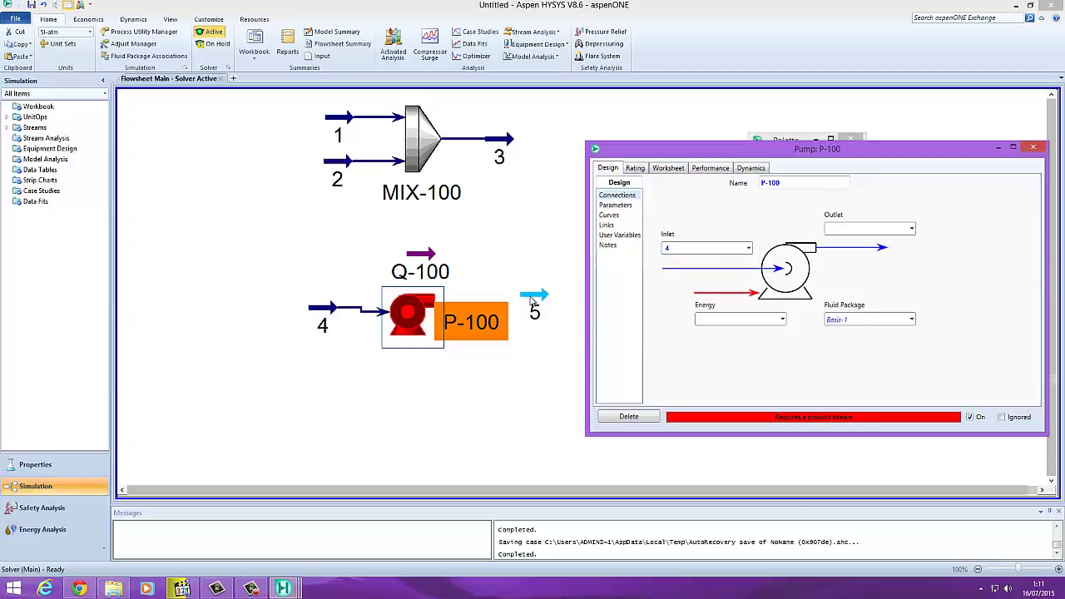
left_click(911, 229)
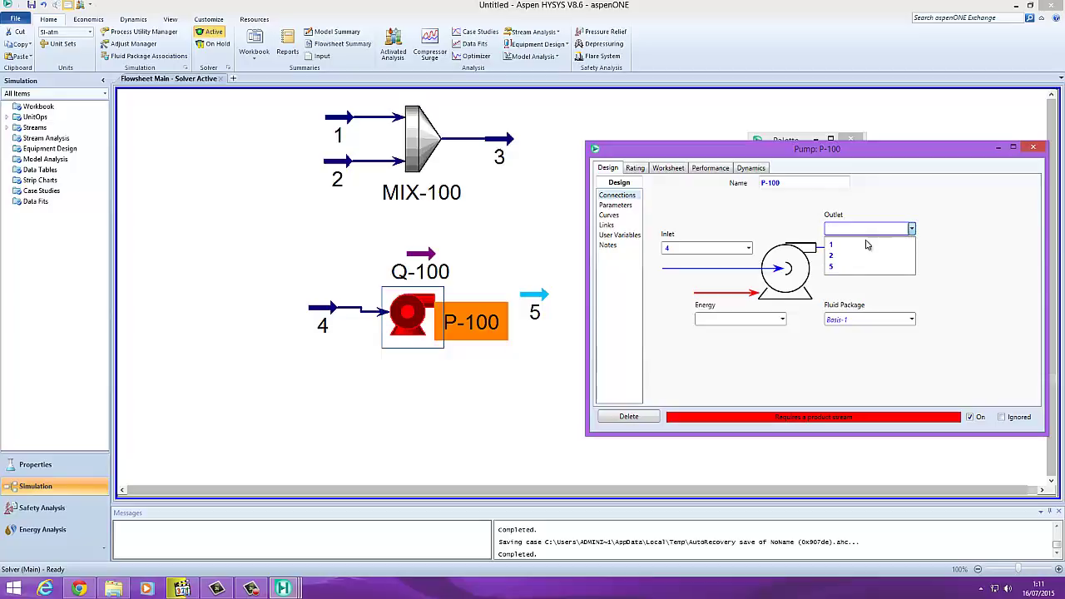
left_click(834, 267)
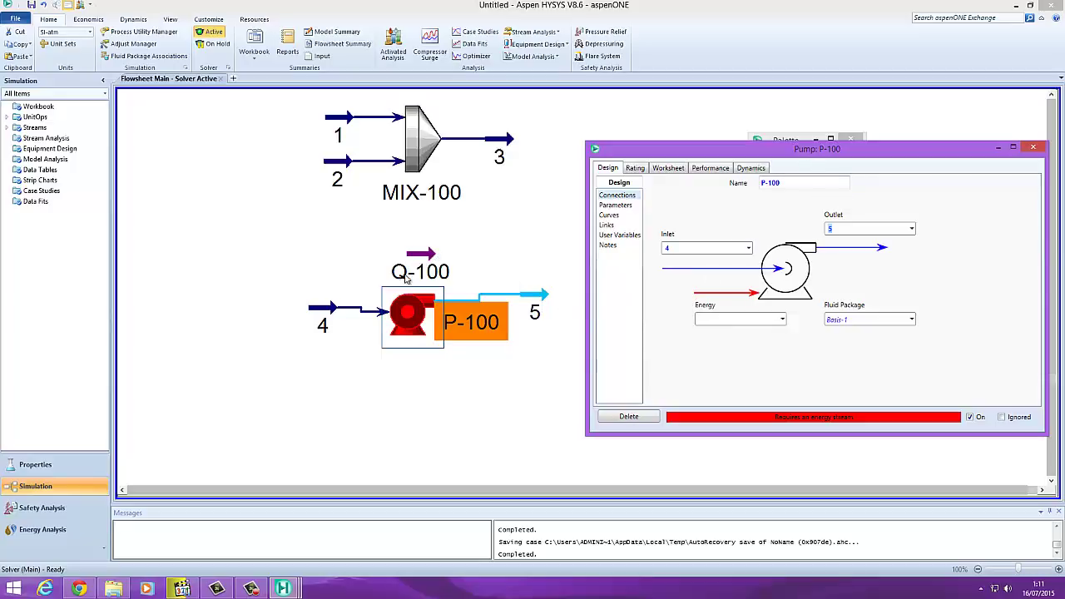
left_click(783, 321)
left_click(720, 328)
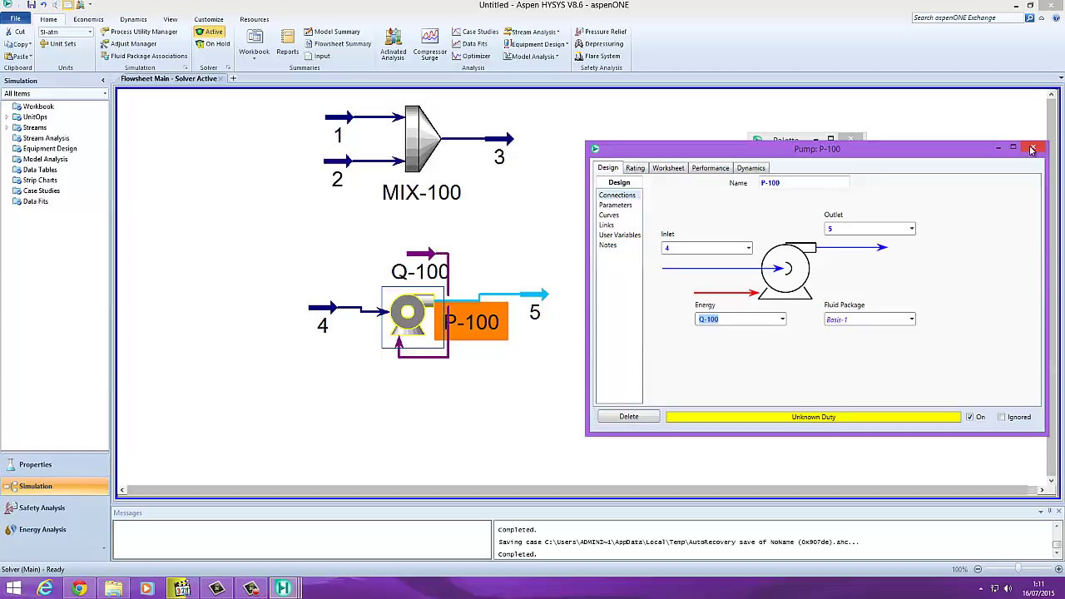
left_click_drag(1031, 149, 970, 170)
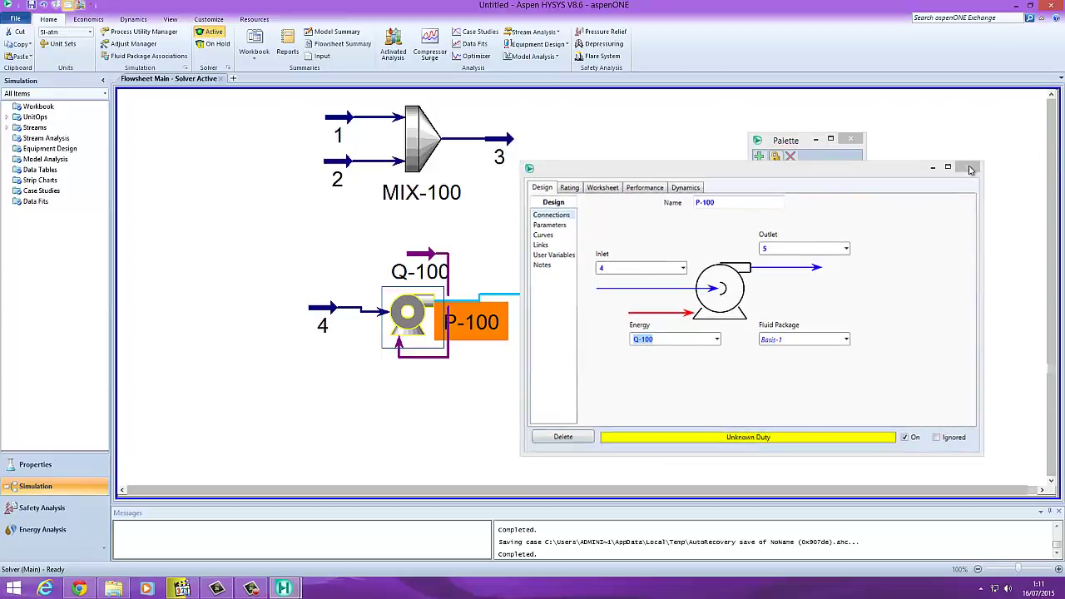
left_click(970, 169)
- Move energy stream Q-100 below and left of the pump, and align streams 4 and 5 with the pump's ports
left_click(417, 259)
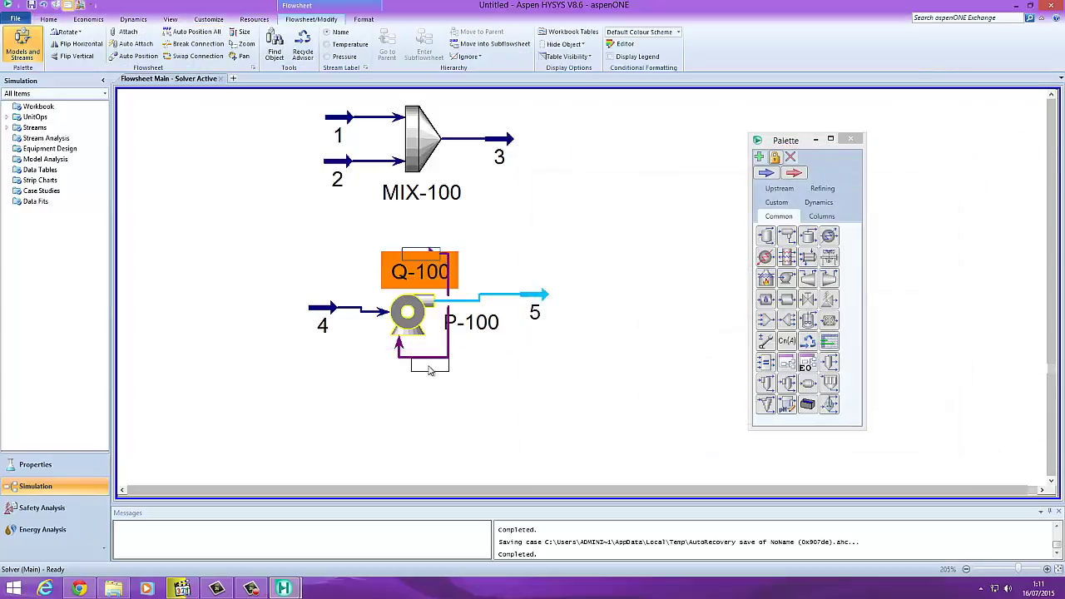
left_click_drag(430, 371, 436, 373)
left_click_drag(378, 376, 354, 379)
left_click_drag(324, 311, 315, 316)
left_click(514, 280)
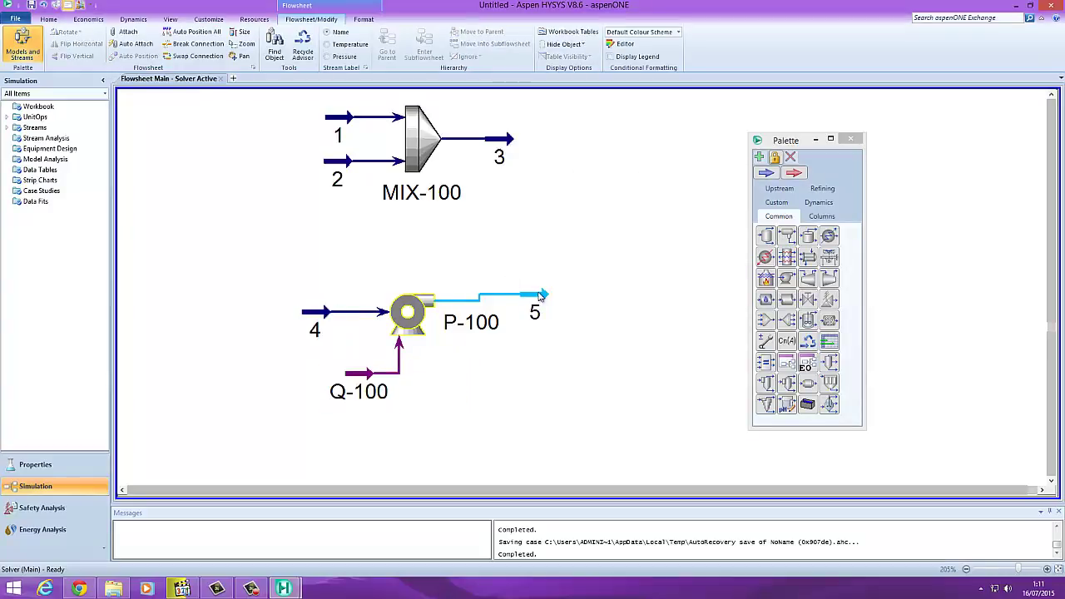
left_click_drag(538, 295, 540, 301)
left_click(597, 277)
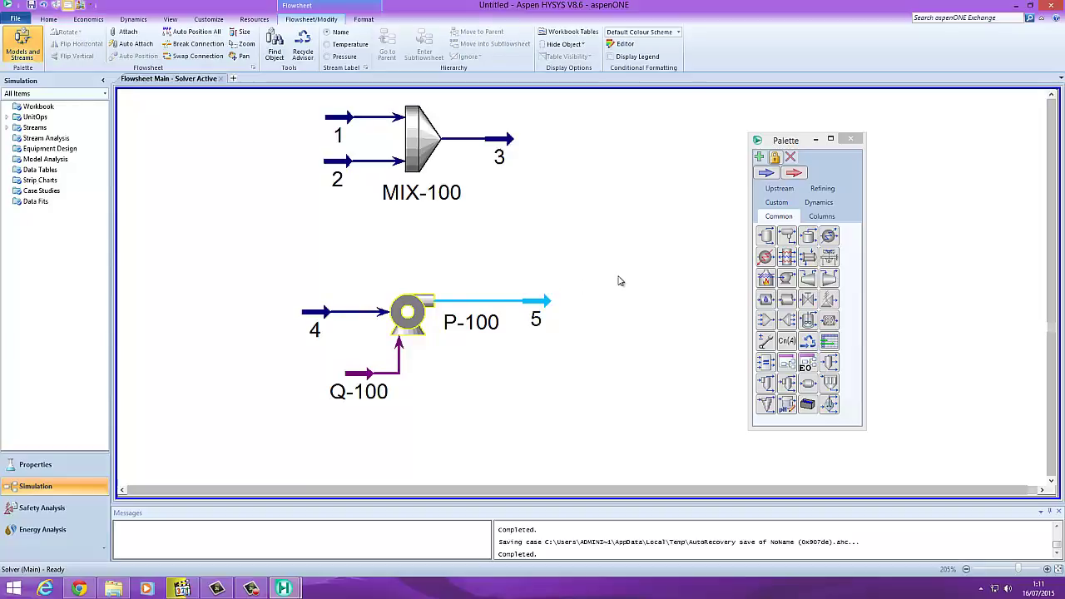
- Set outlet stream 5's pressure to 2 atm and close the stream
mouse_move(400, 339)
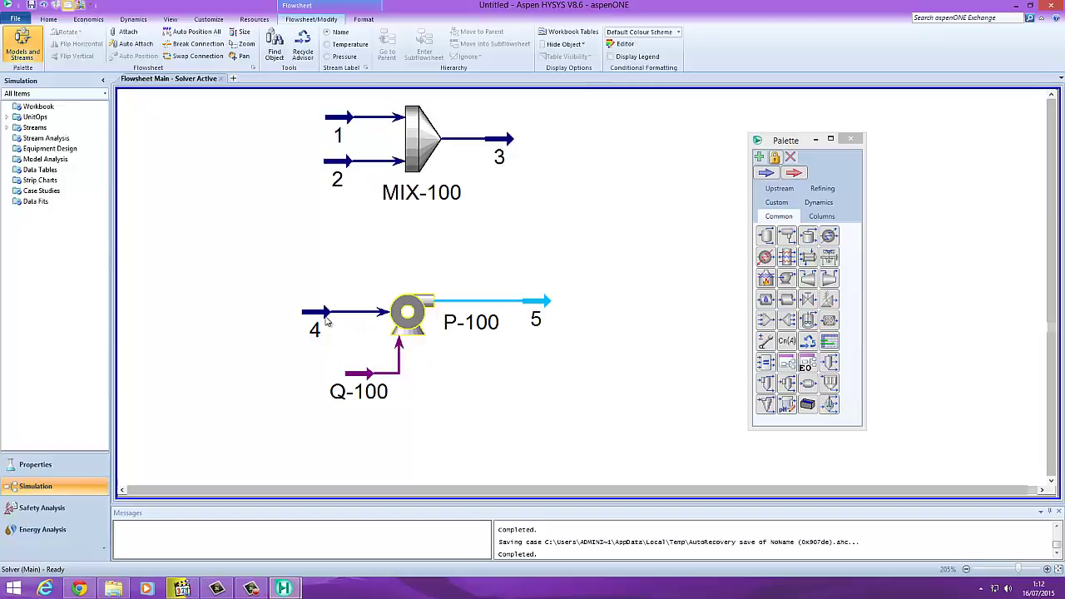
mouse_move(324, 318)
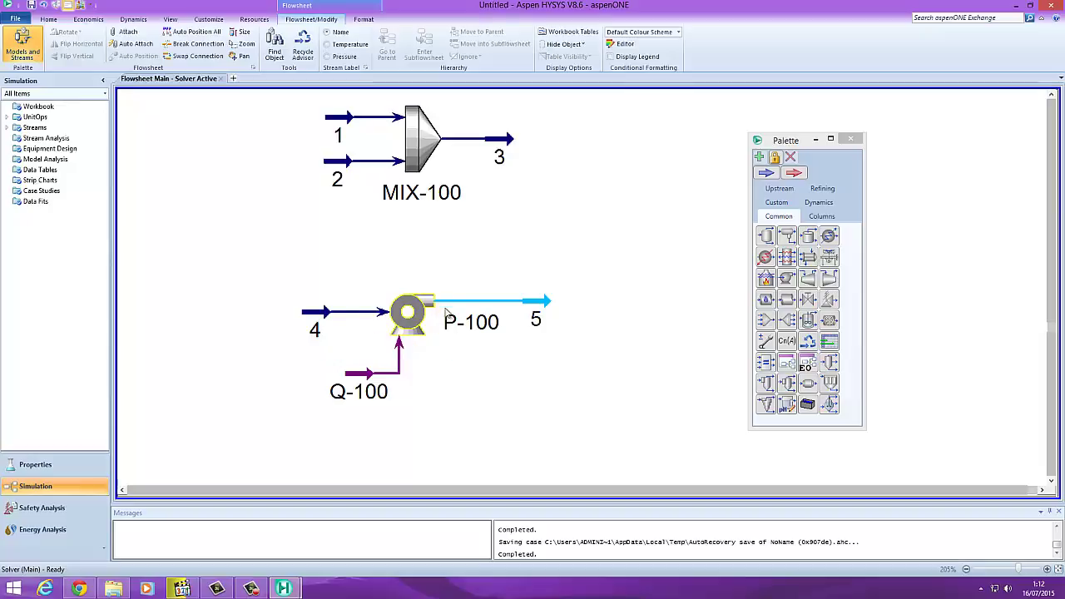
mouse_move(435, 302)
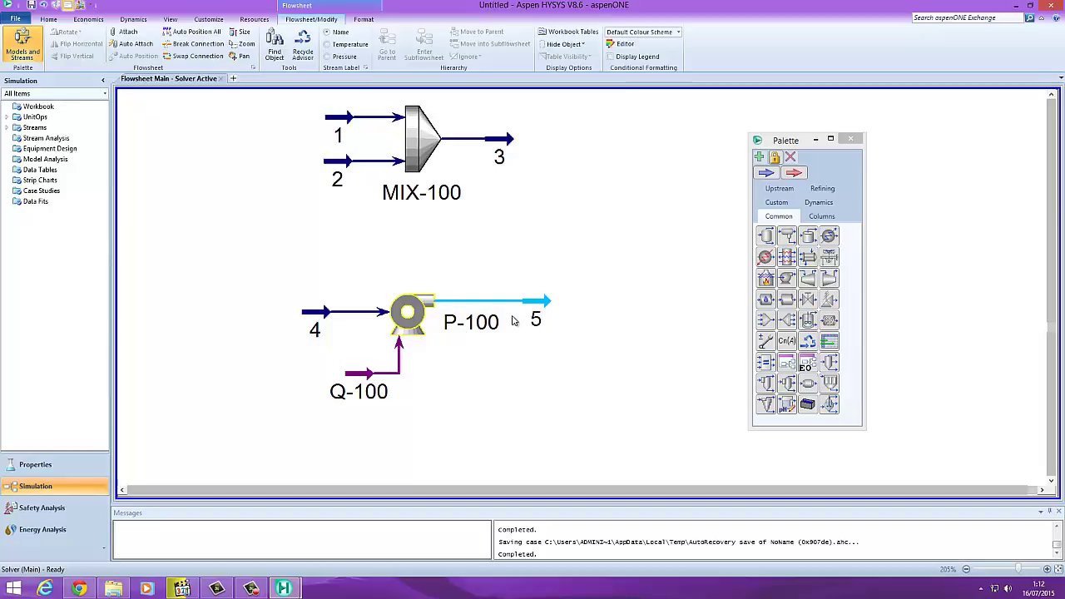
mouse_move(536, 312)
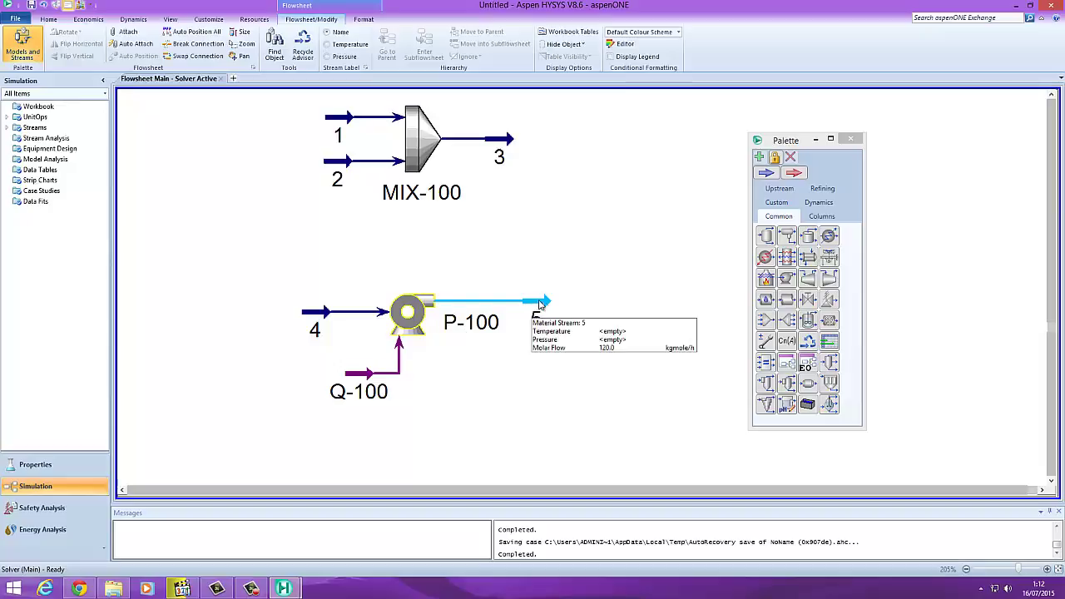
double_click(539, 304)
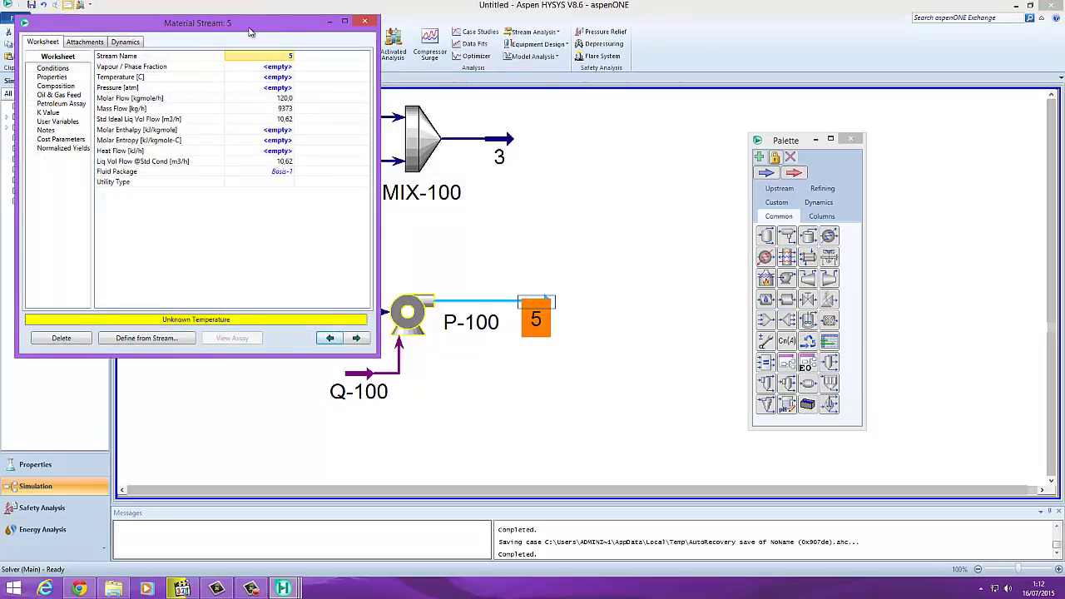
left_click_drag(249, 31, 816, 134)
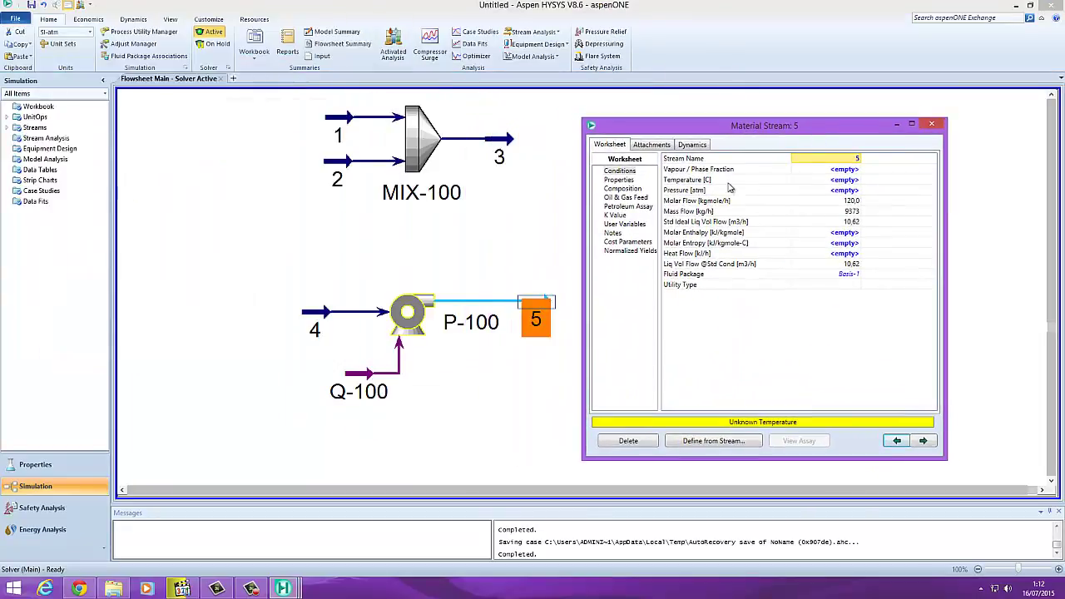
left_click(824, 191)
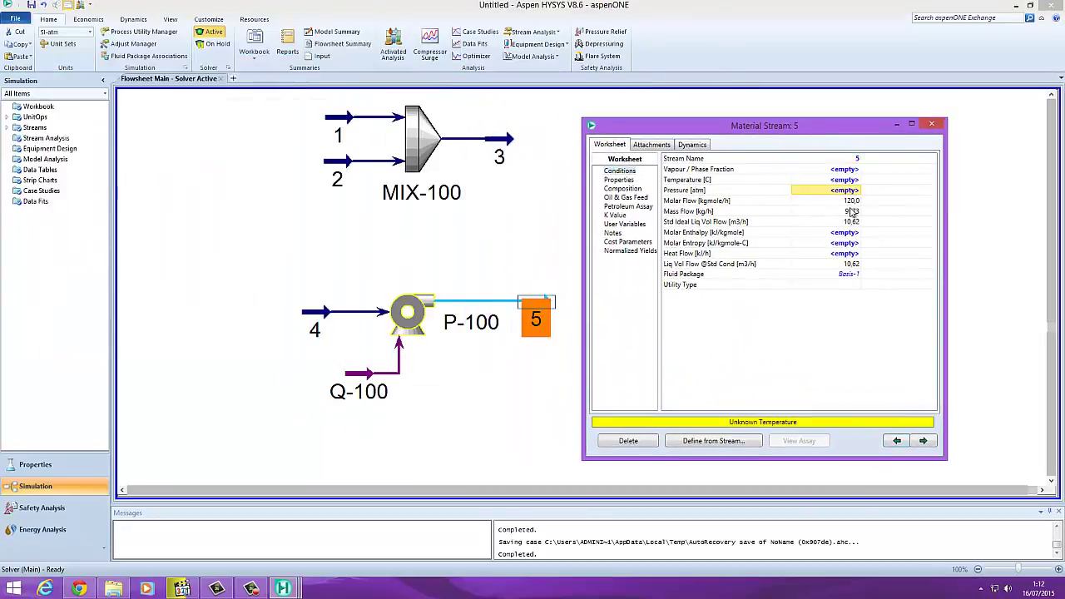
mouse_move(853, 213)
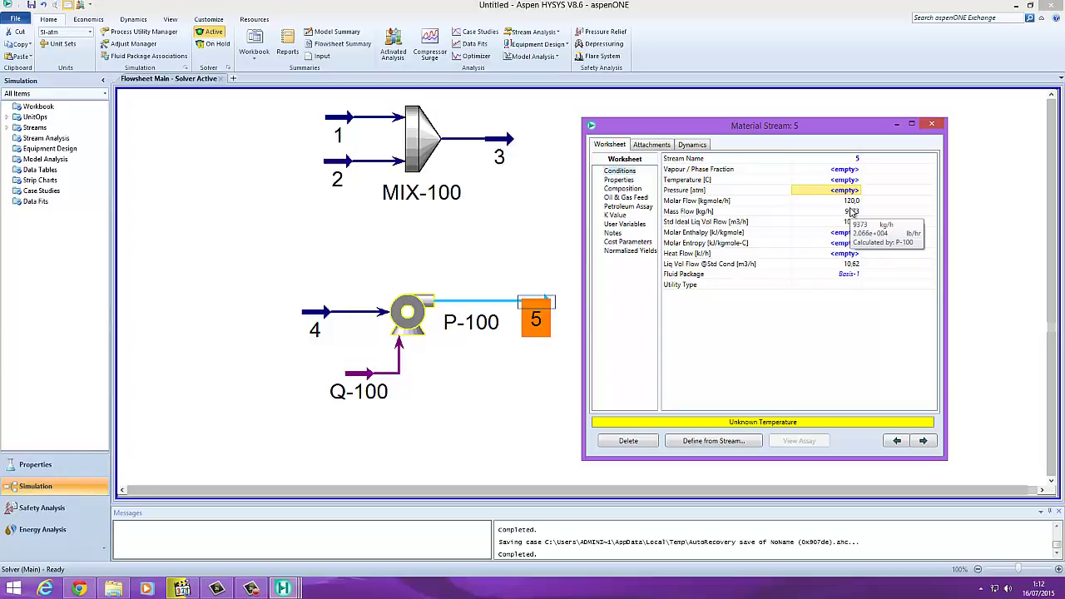
type("2")
key("Return")
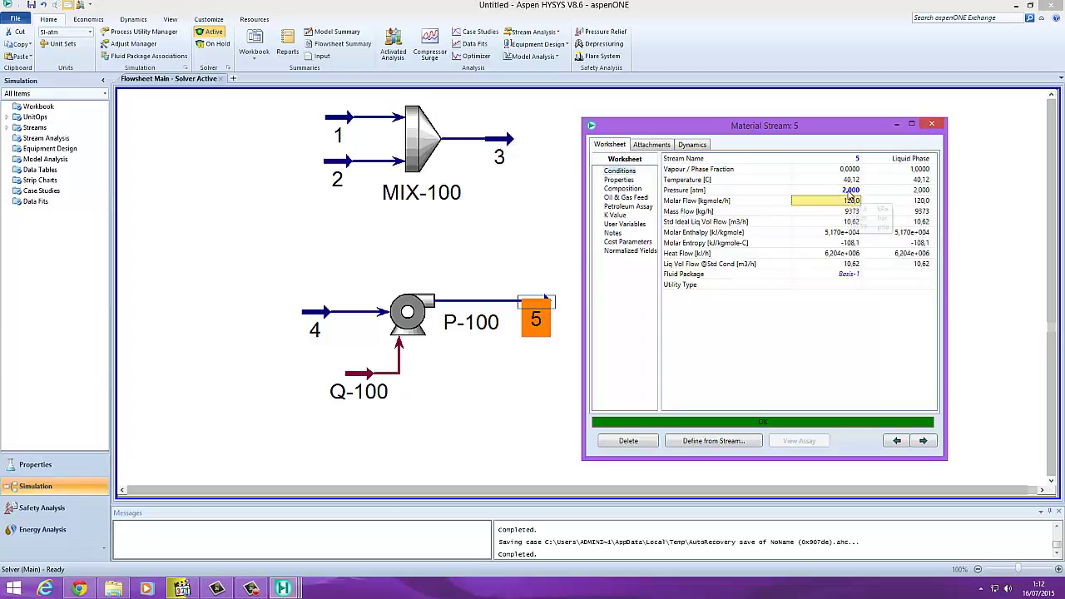
left_click(855, 191)
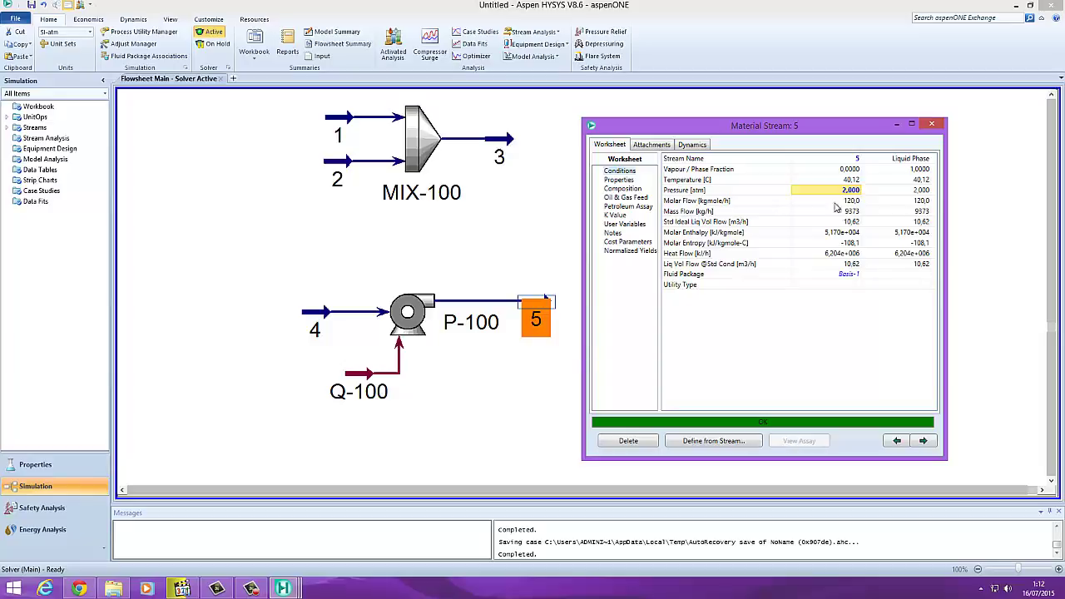
left_click(862, 190)
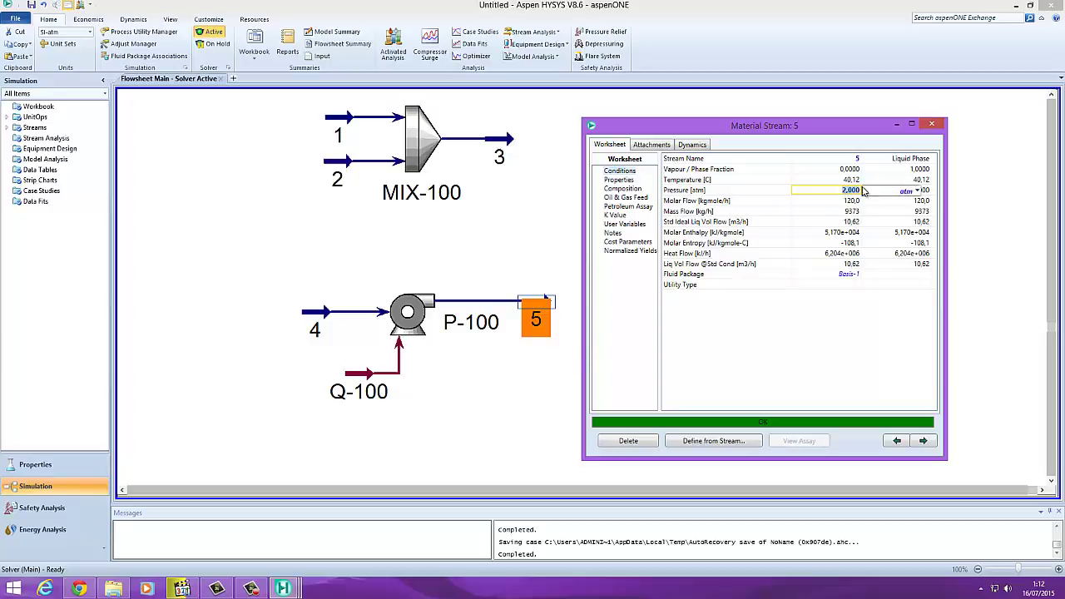
key("Return")
left_click(932, 124)
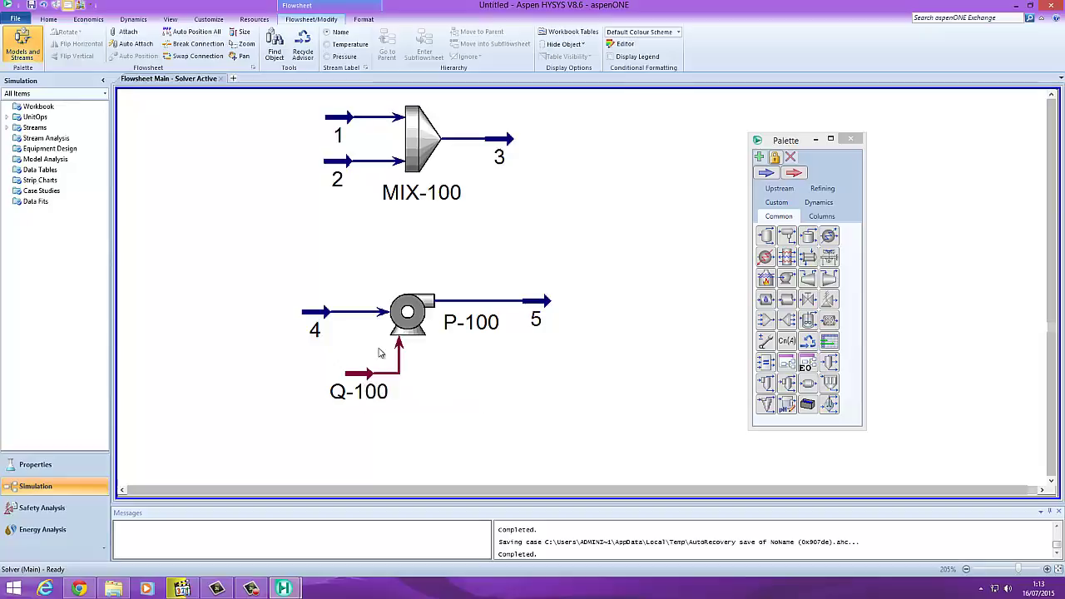
- Clear the pressure specification of stream 5 and close the stream
double_click(548, 308)
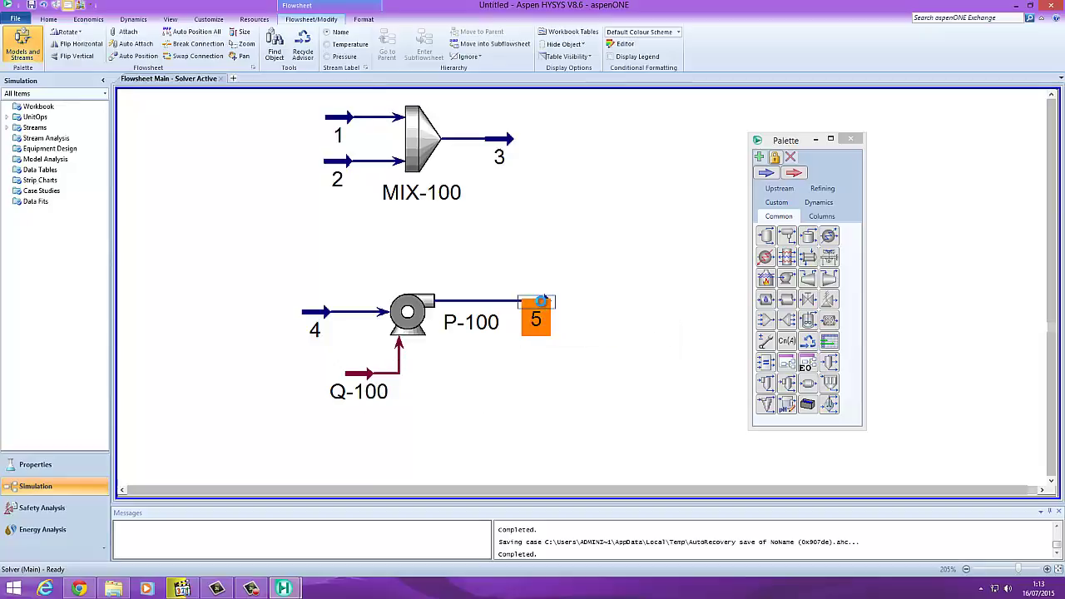
left_click_drag(235, 25, 681, 107)
left_click(728, 170)
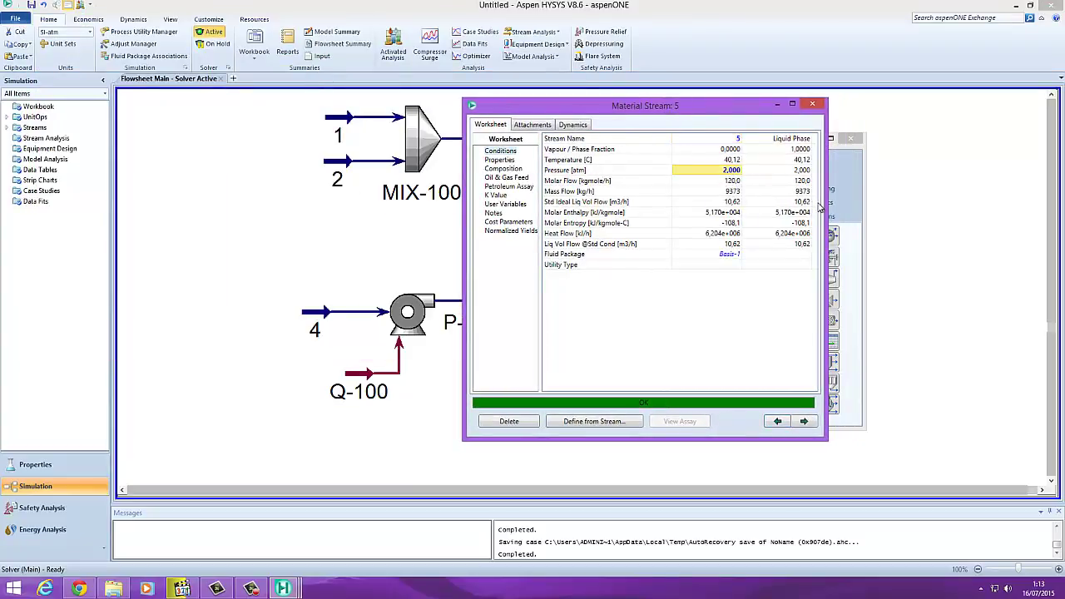
key("Delete")
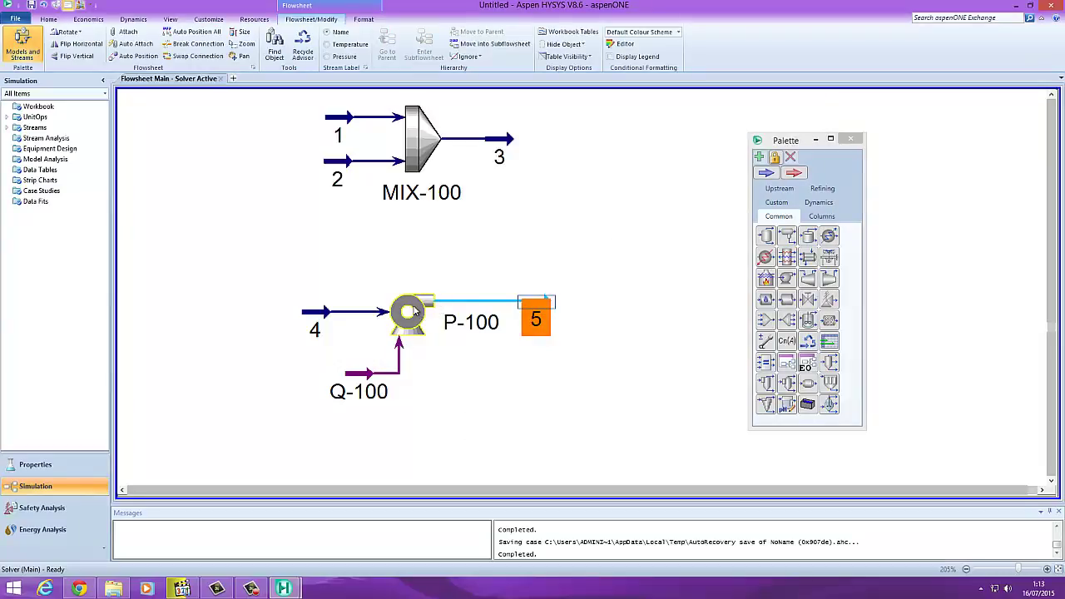
- Set the heat flow of energy stream Q-100 to 2 hp and close the stream
mouse_move(368, 378)
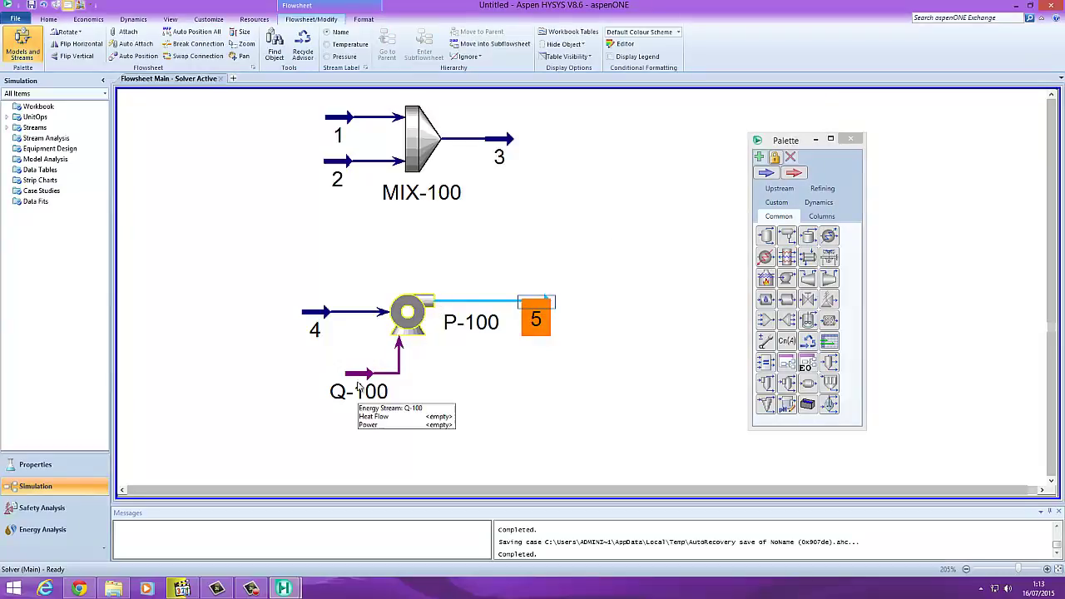
double_click(369, 379)
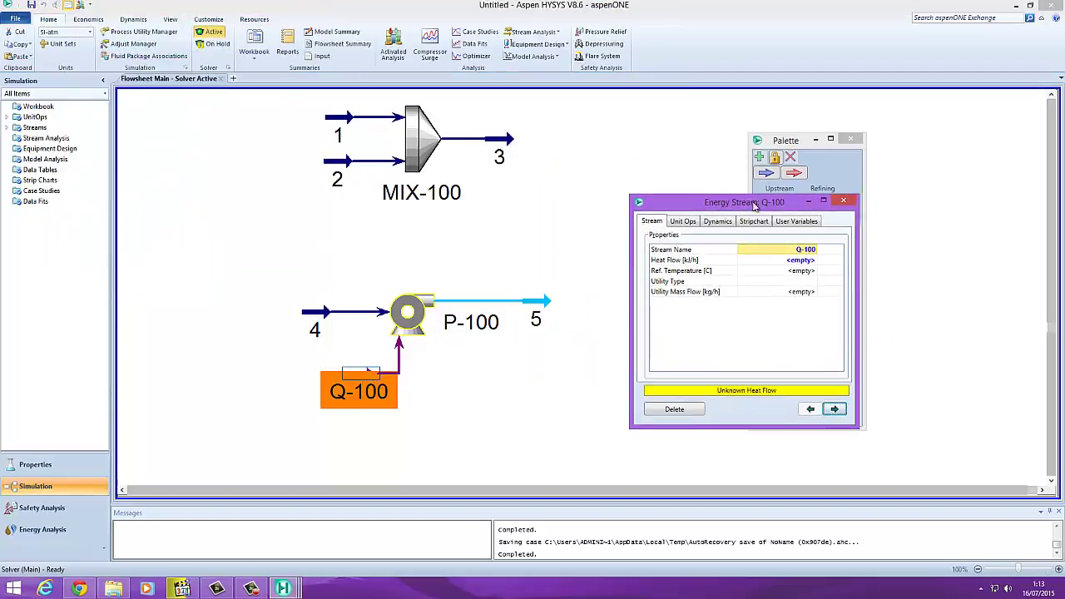
left_click(687, 261)
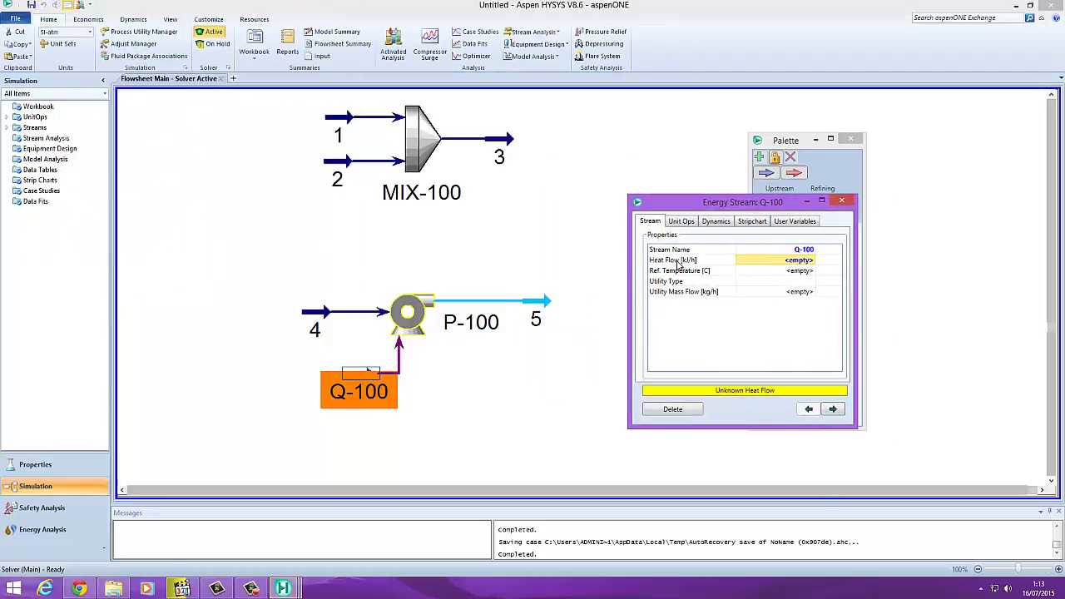
left_click(788, 265)
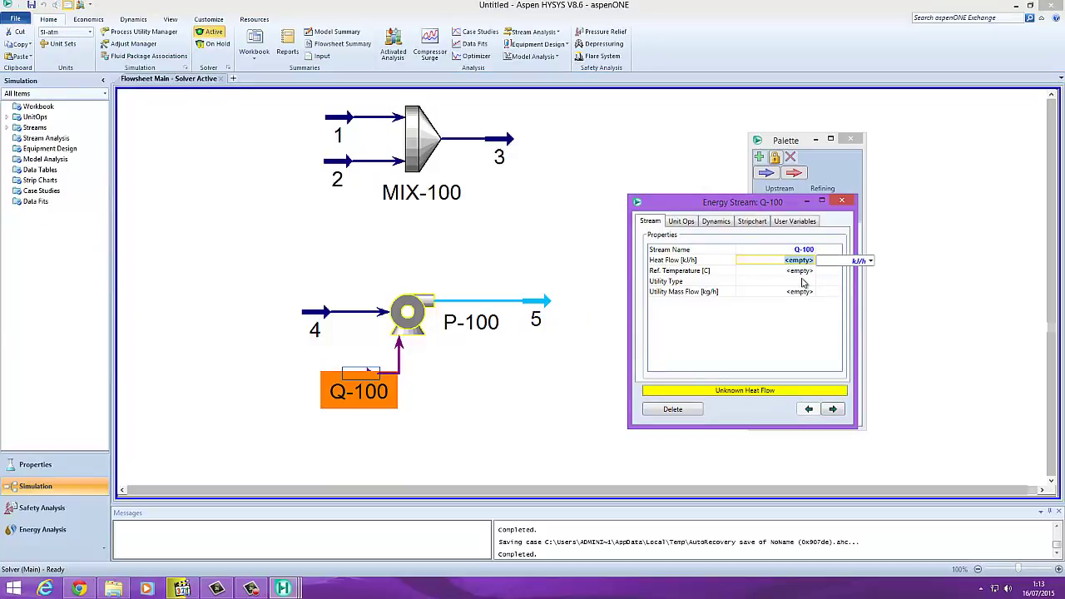
type("2")
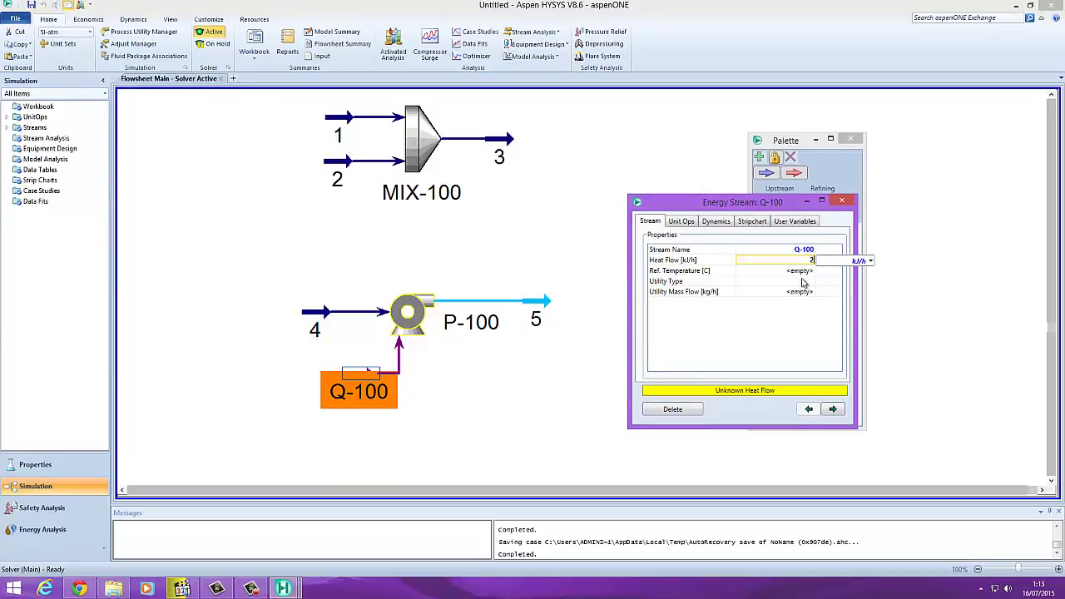
left_click(871, 263)
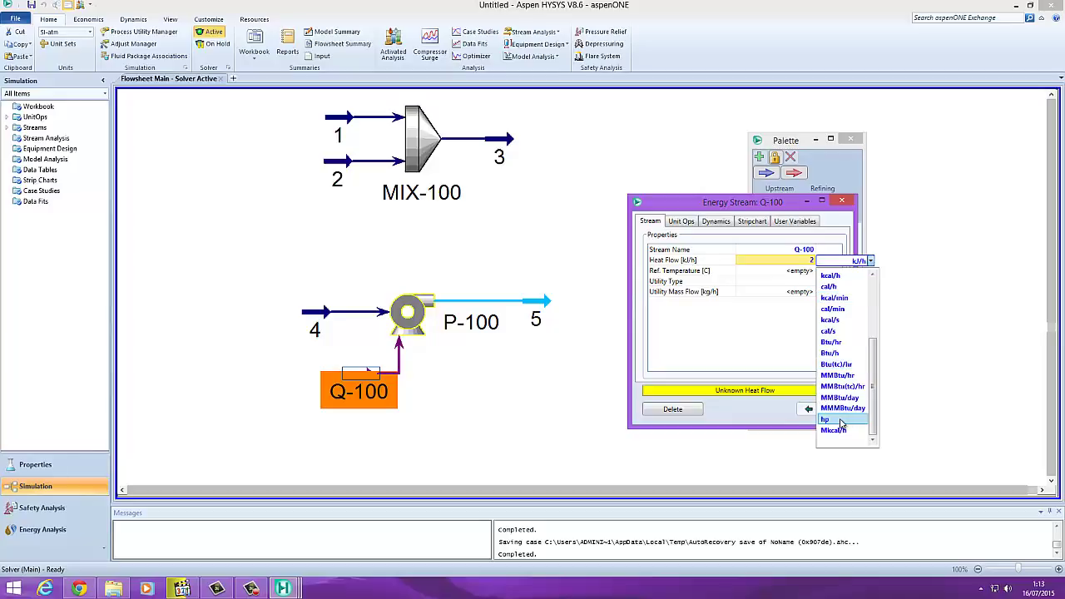
left_click(840, 422)
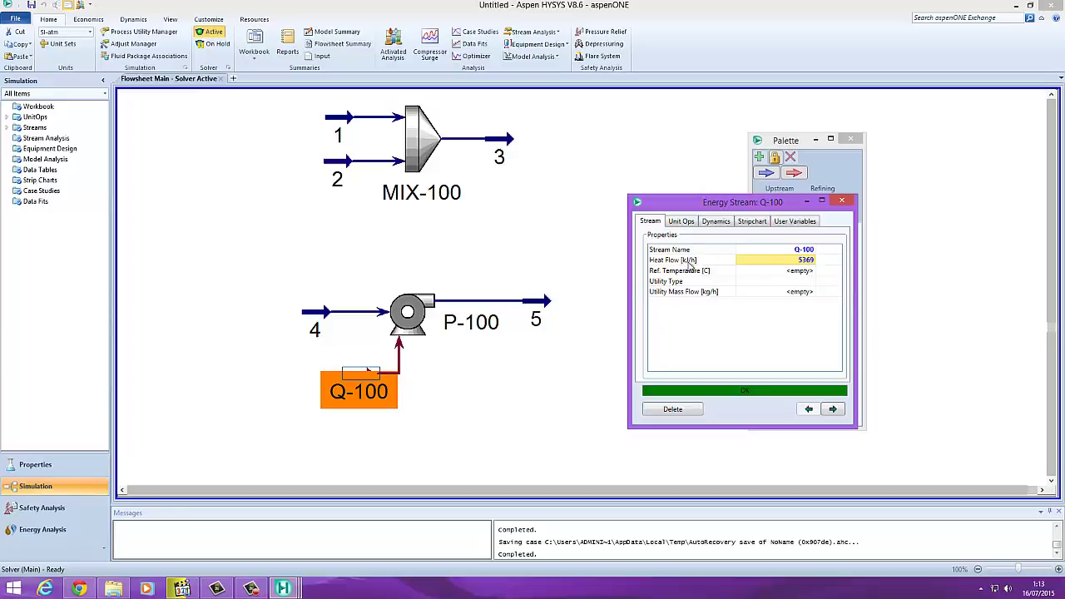
mouse_move(804, 264)
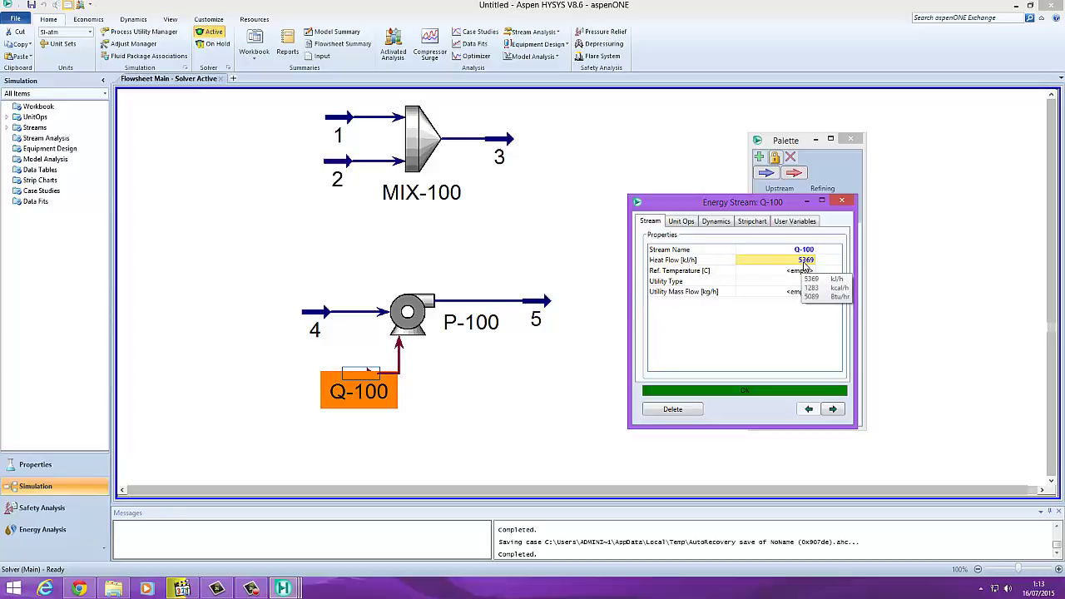
left_click(843, 203)
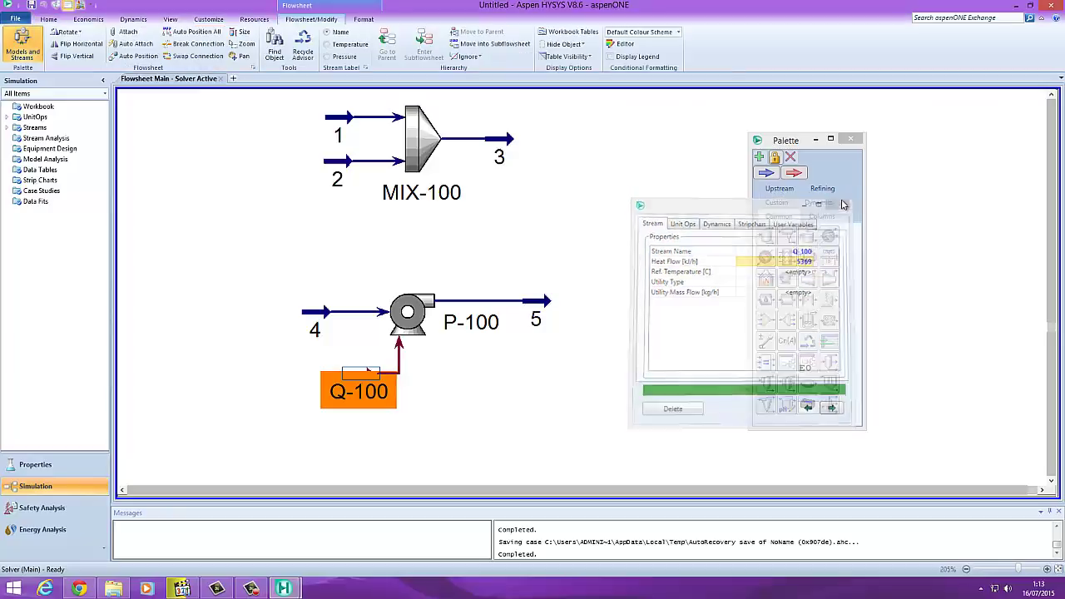
- Check the conditions of energy stream Q-100, inlet stream 4 and outlet stream 5 on the flowsheet
mouse_move(370, 381)
left_click(427, 376)
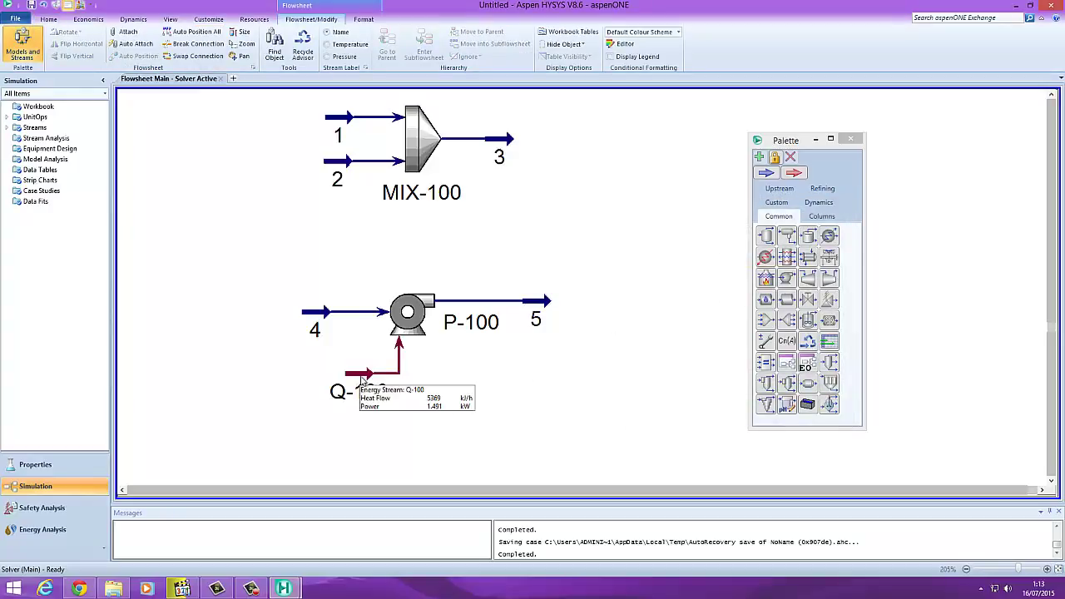
mouse_move(326, 315)
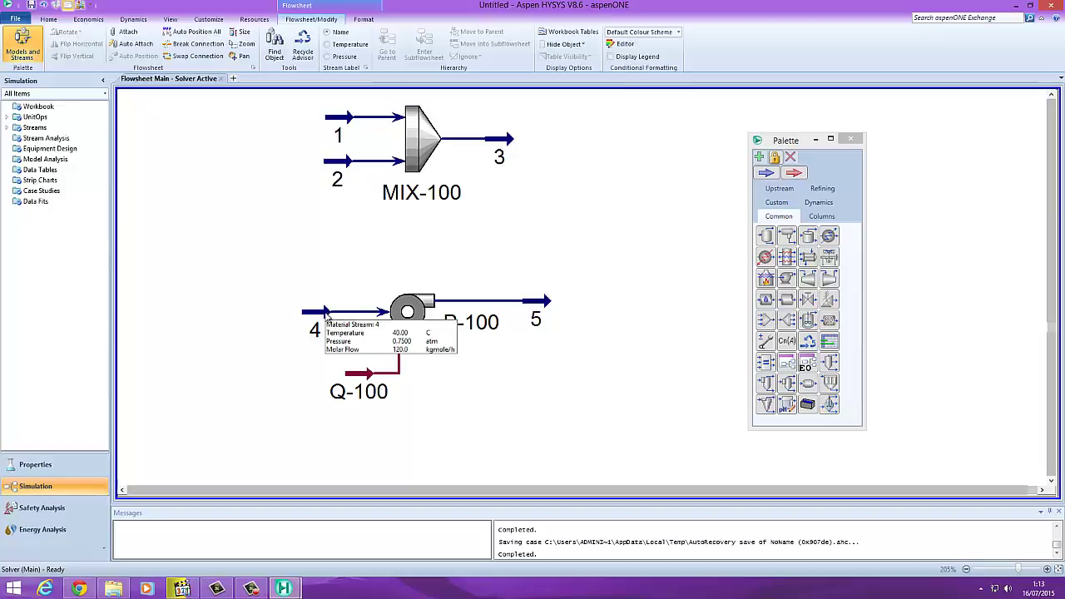
mouse_move(534, 306)
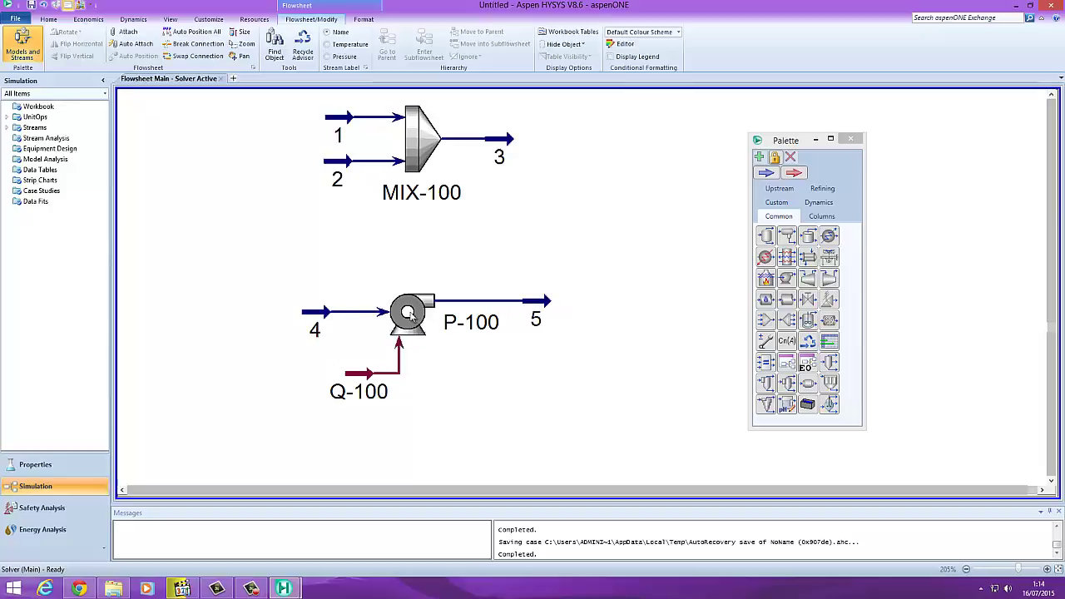
mouse_move(363, 376)
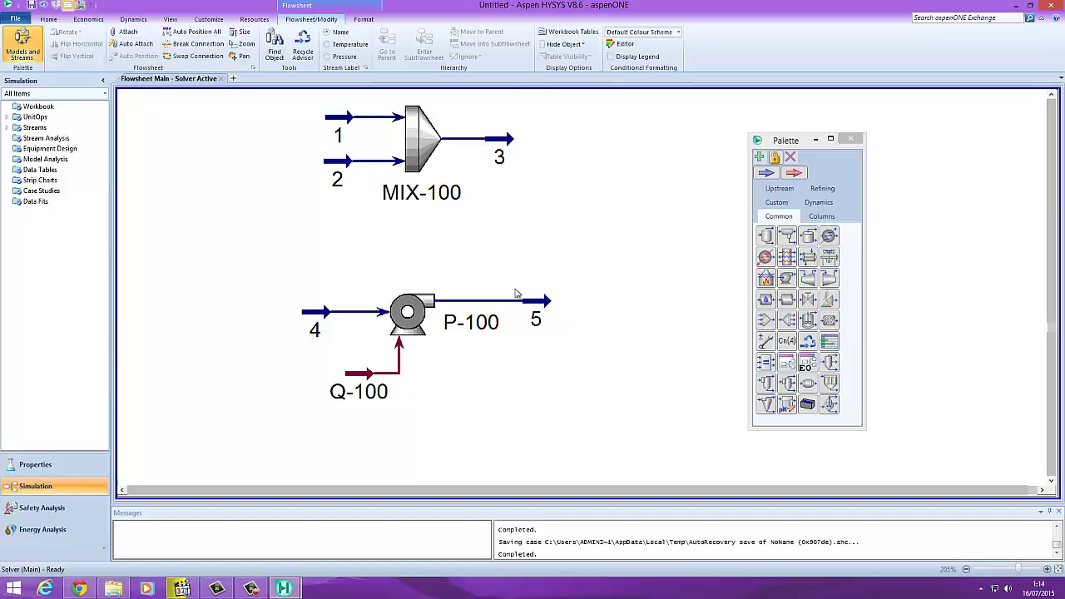
- Open pump P-100's design parameters and inspect its adiabatic efficiency without altering it
double_click(419, 325)
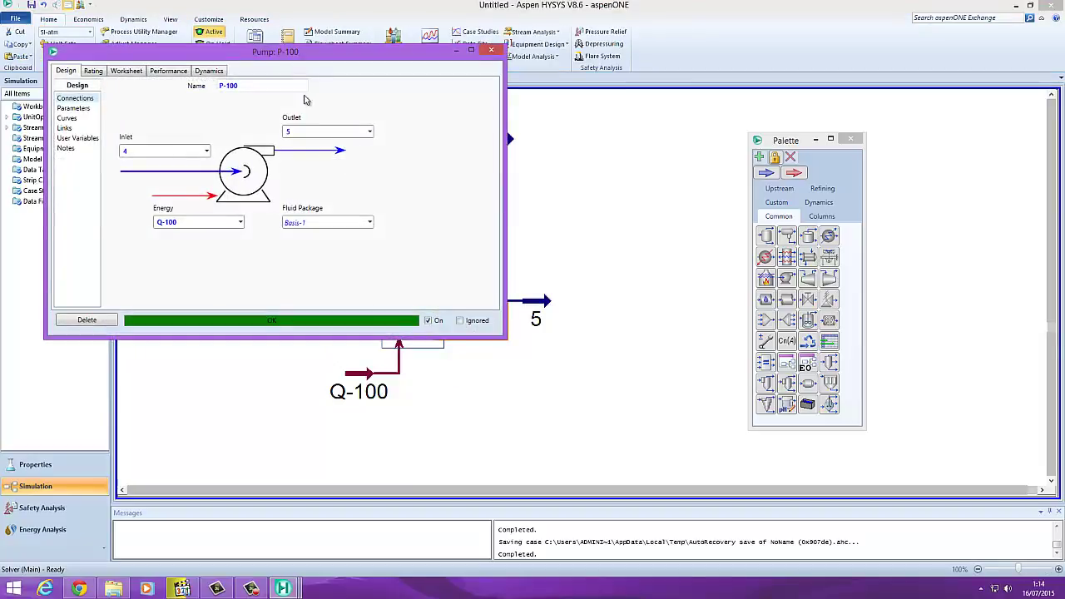
left_click_drag(279, 57, 547, 156)
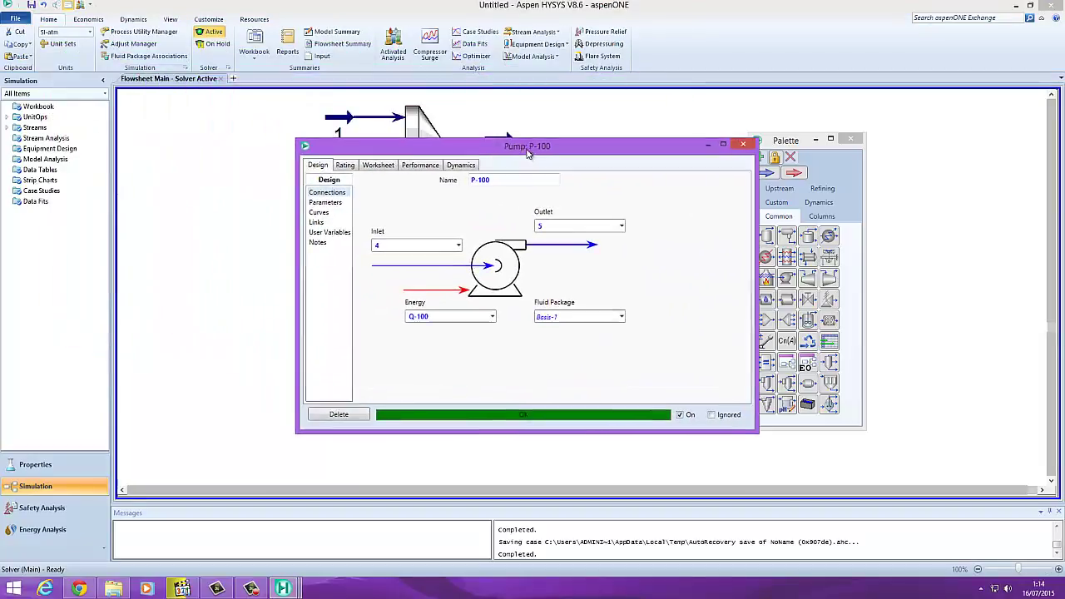
left_click(327, 204)
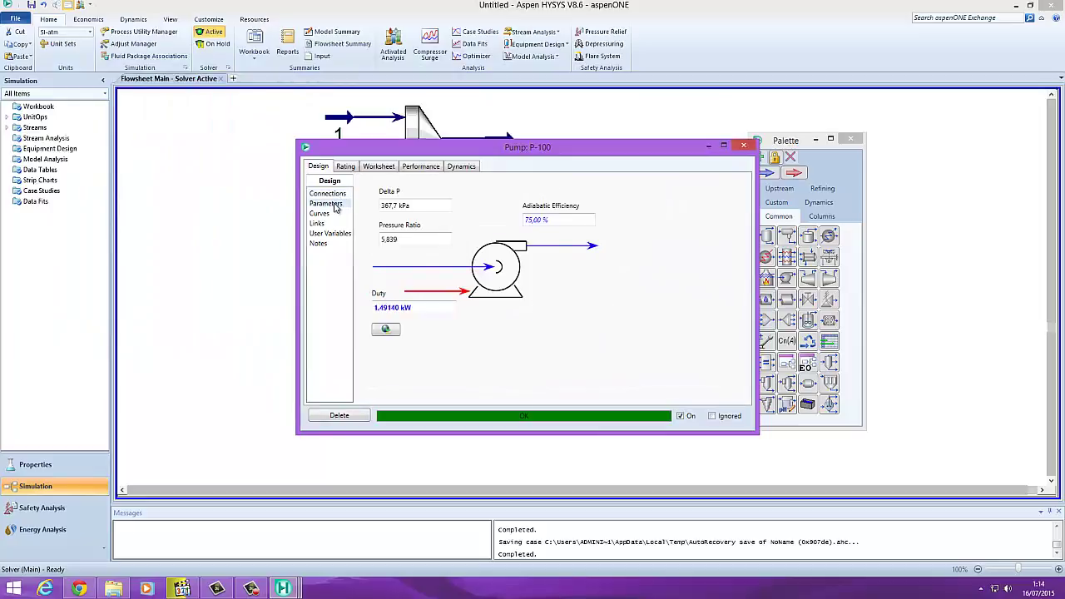
left_click(551, 220)
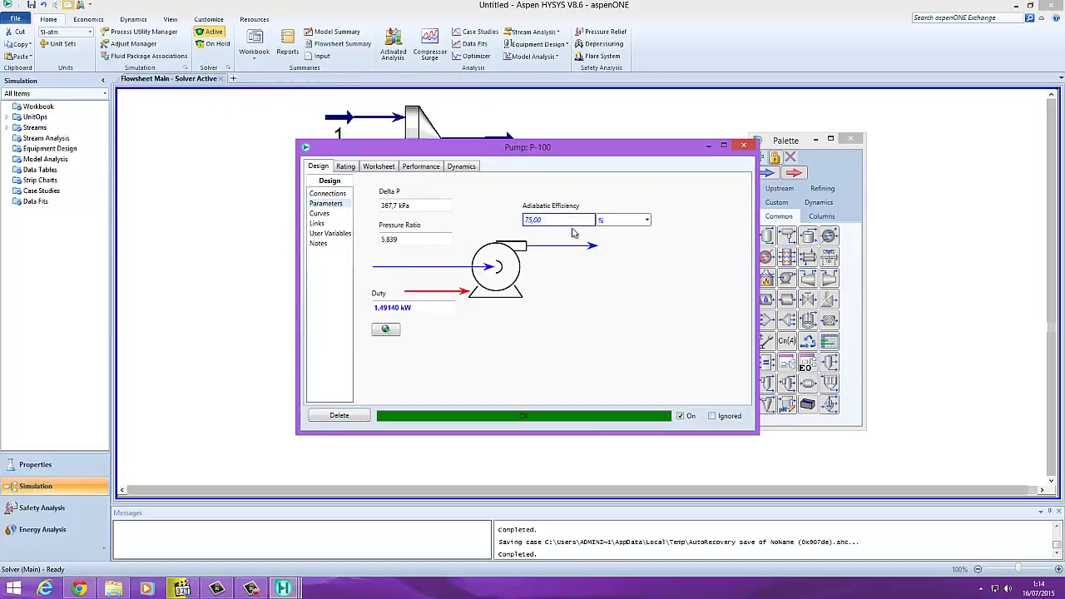
key("Return")
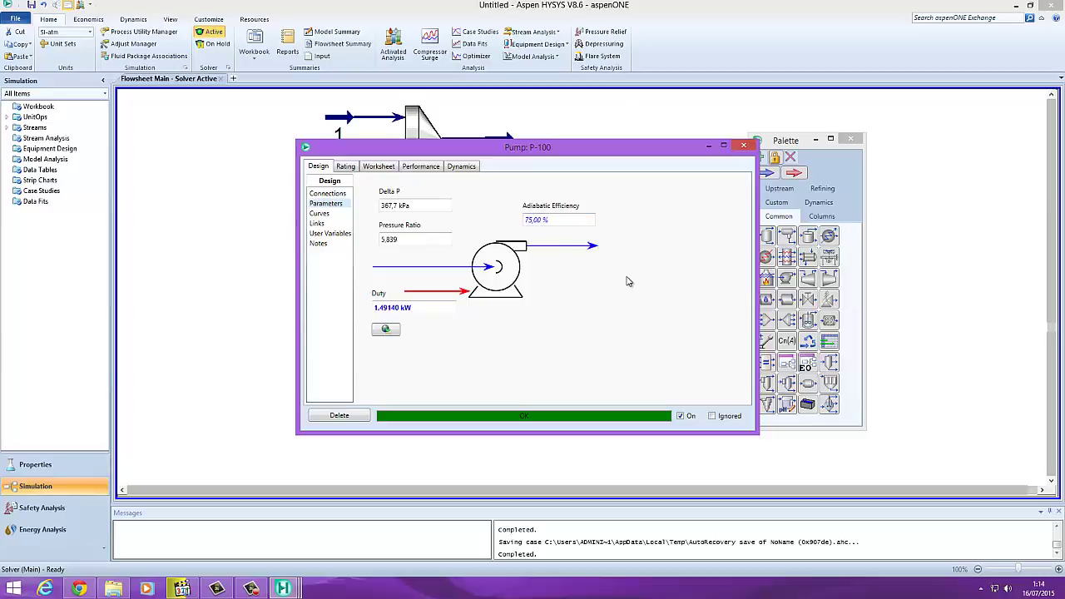
left_click(555, 221)
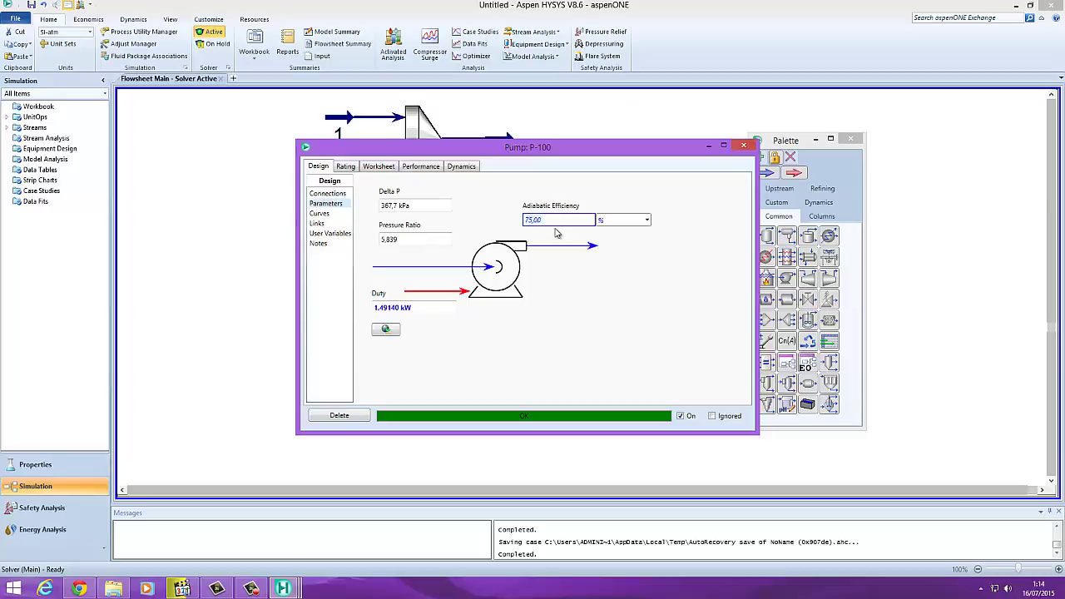
key("Return")
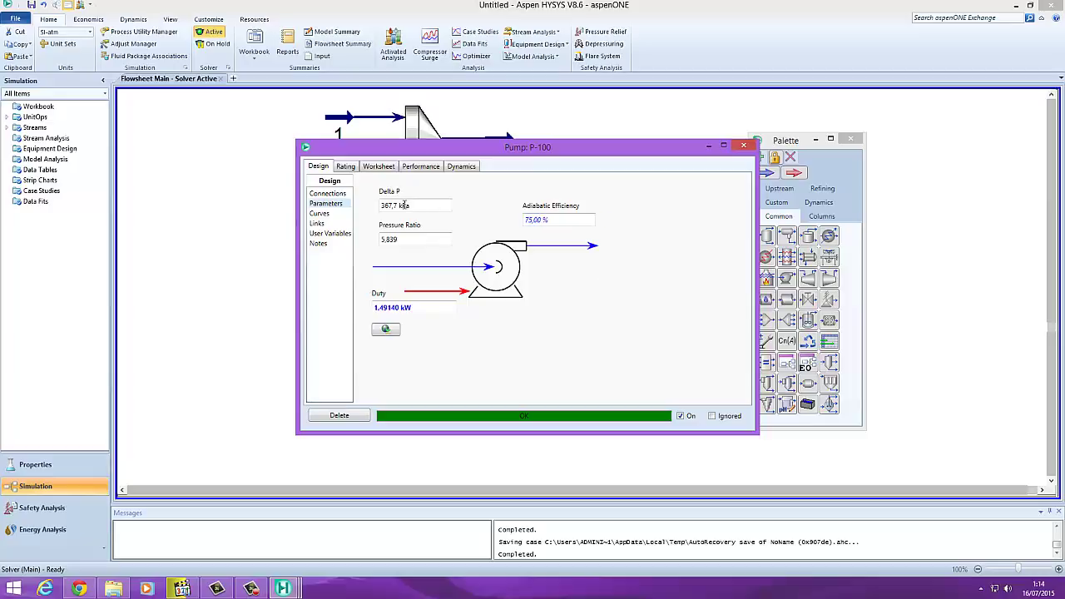
- Review the pump's Delta P, rating, worksheet and performance results, including pressure head, and close its window
mouse_move(403, 204)
left_click(347, 168)
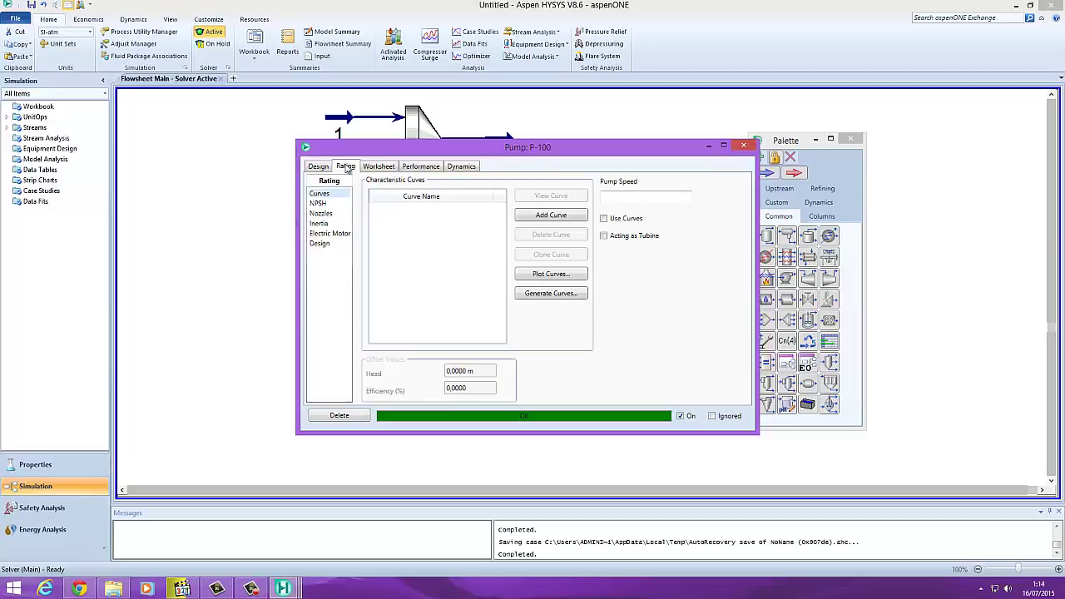
left_click(376, 167)
left_click(421, 166)
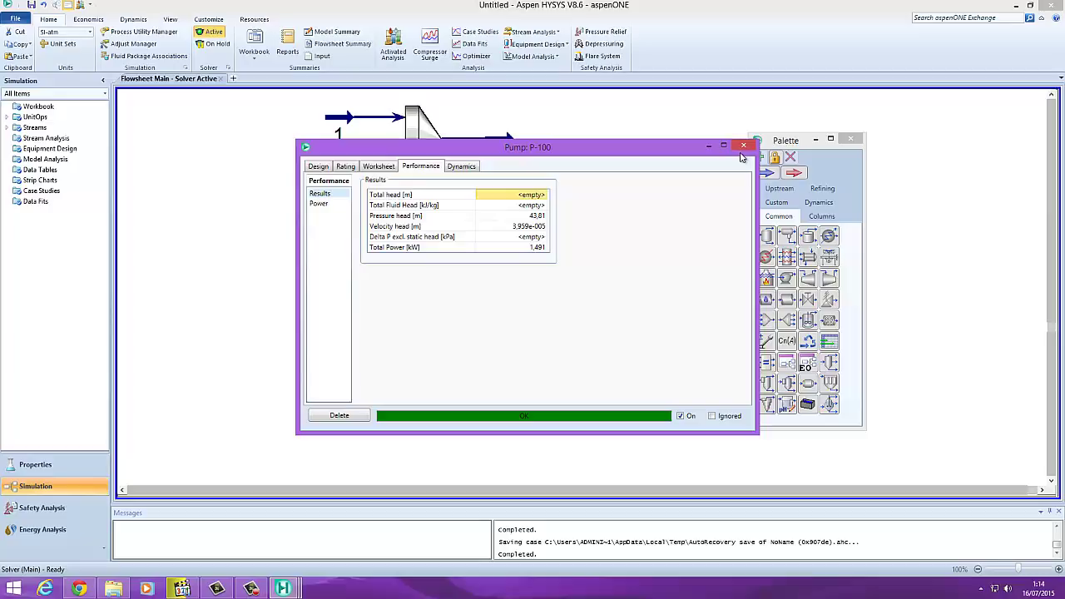
left_click(502, 230)
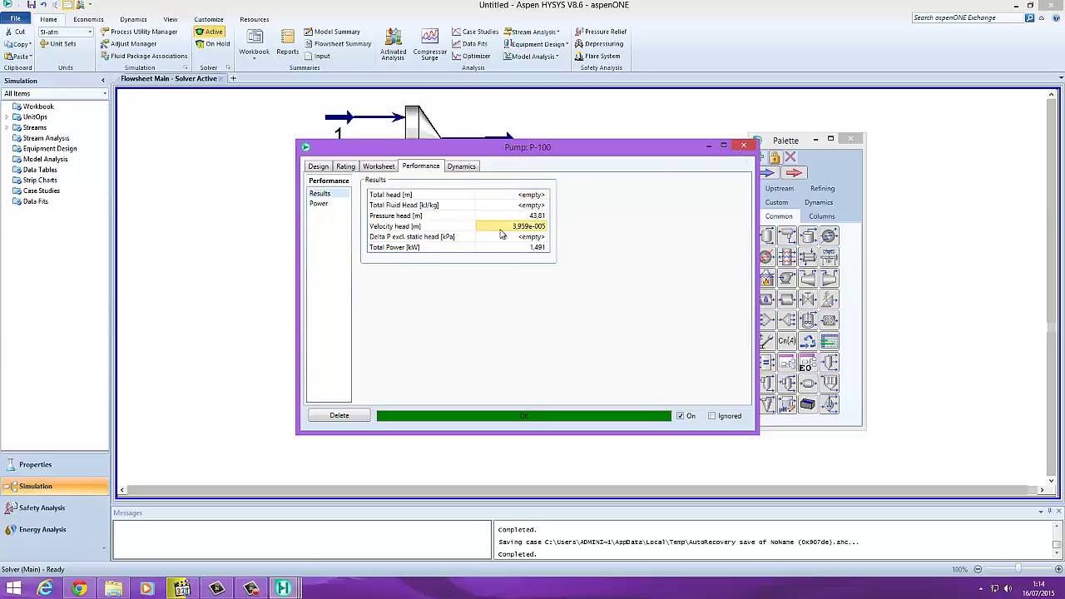
left_click(409, 216)
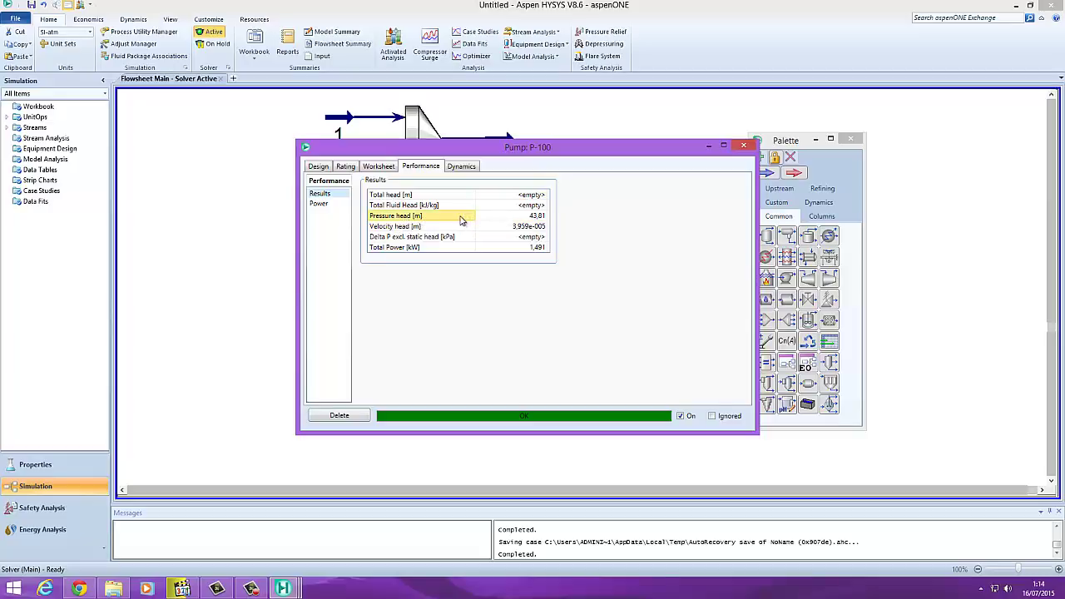
left_click(515, 219)
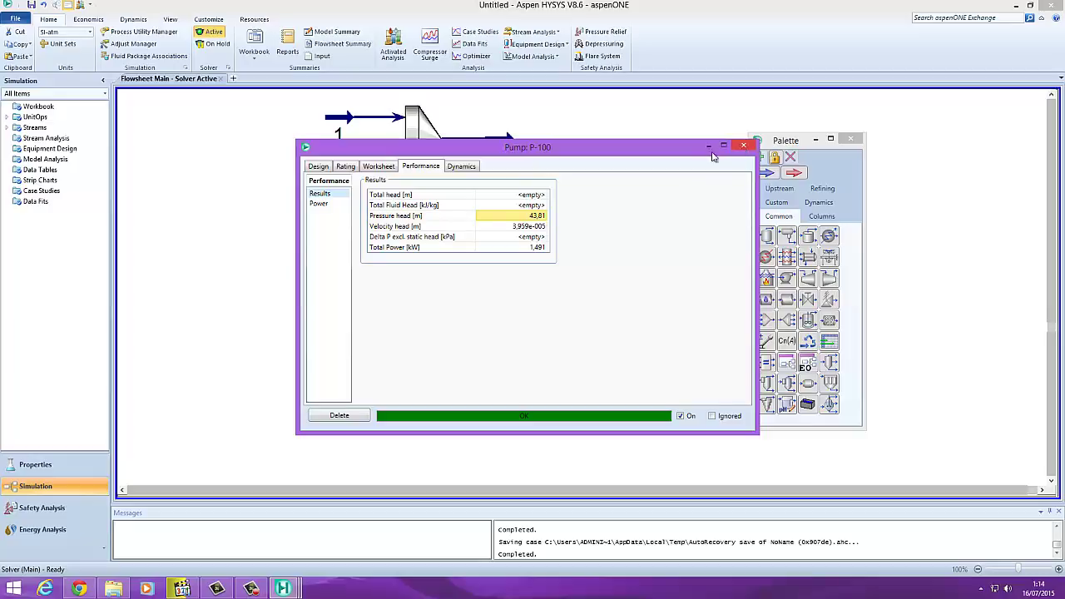
left_click(743, 146)
left_click(610, 257)
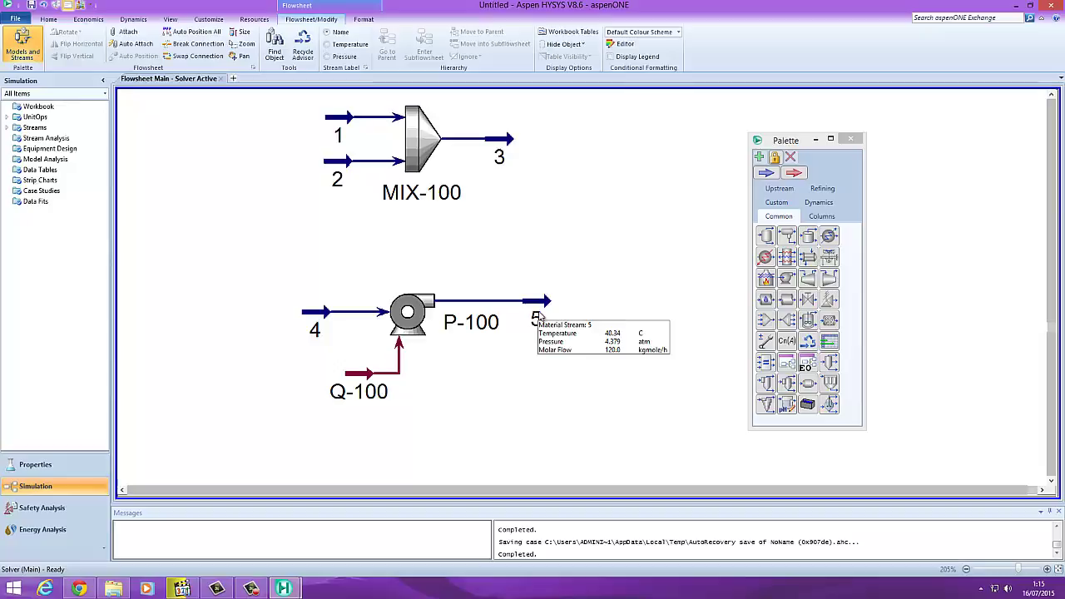
- Check outlet stream 5's conditions and inlet stream 4's vapour fraction, and close stream 4
mouse_move(523, 308)
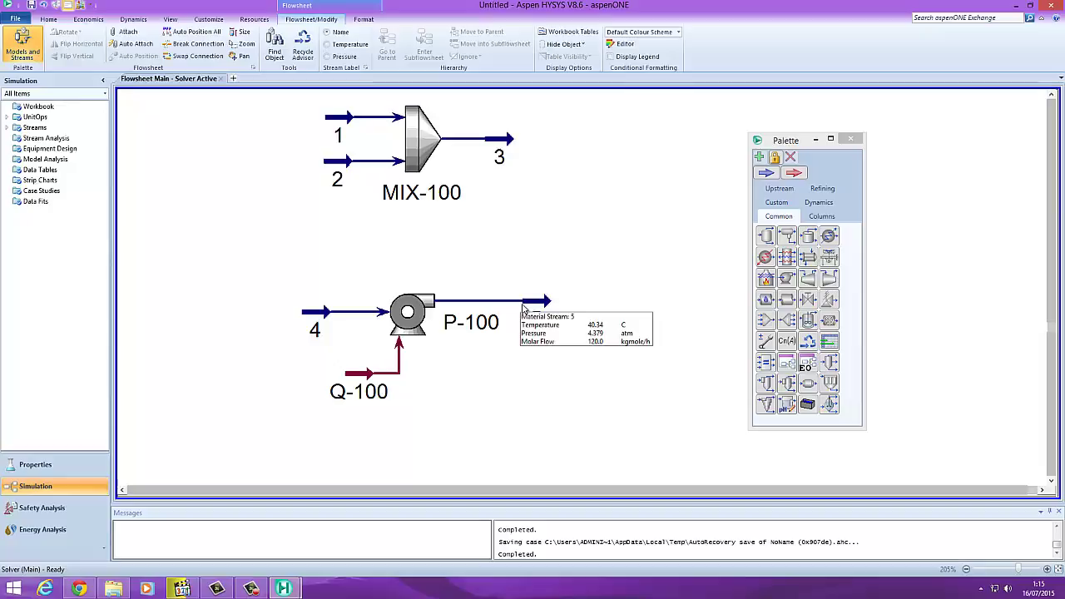
left_click(408, 312)
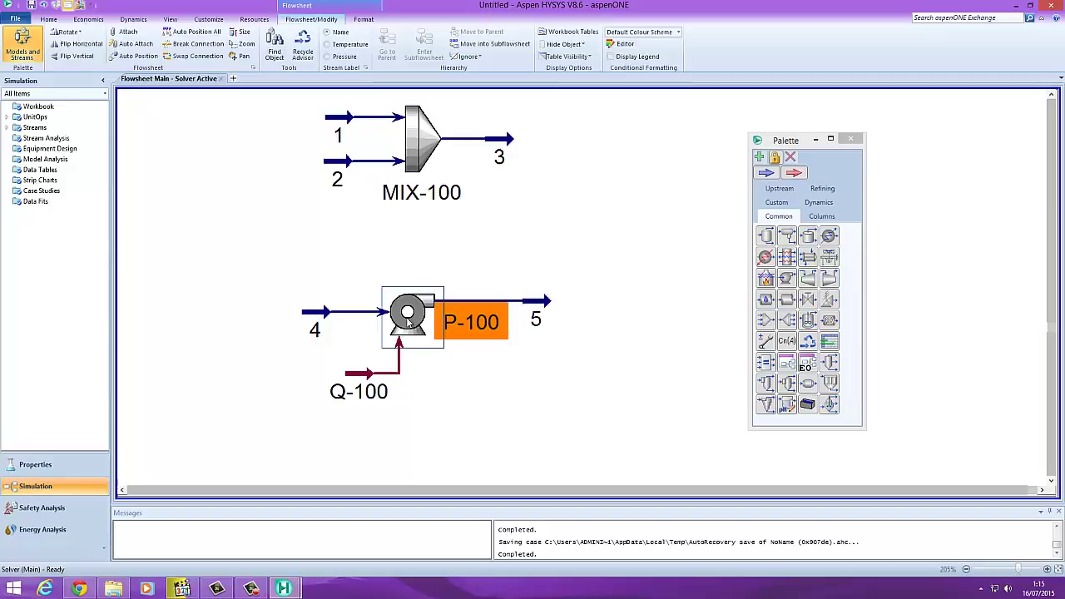
left_click(323, 314)
double_click(323, 315)
left_click(326, 112)
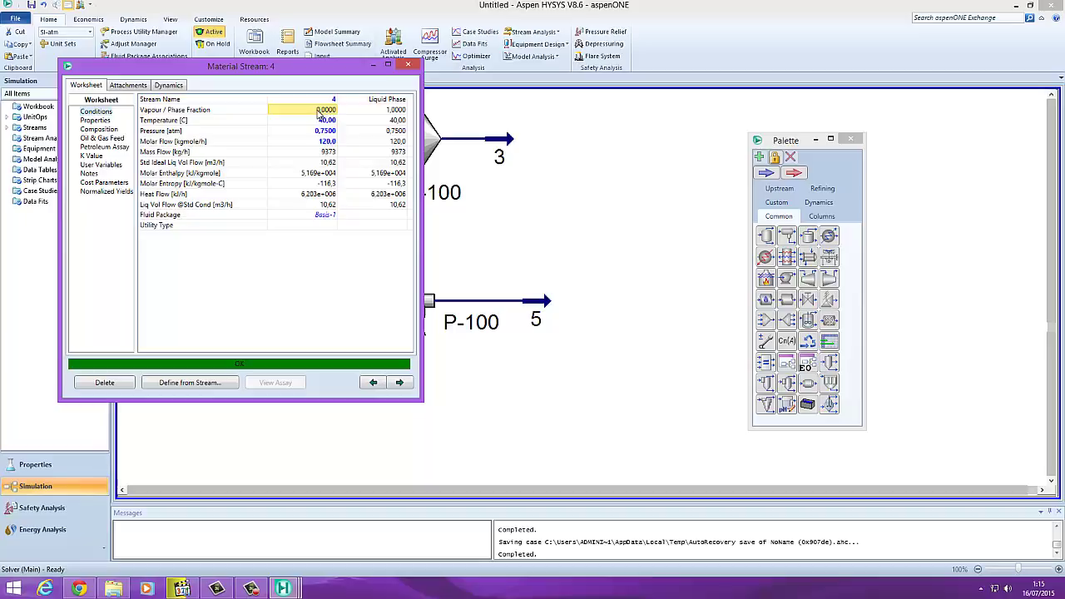
left_click(409, 69)
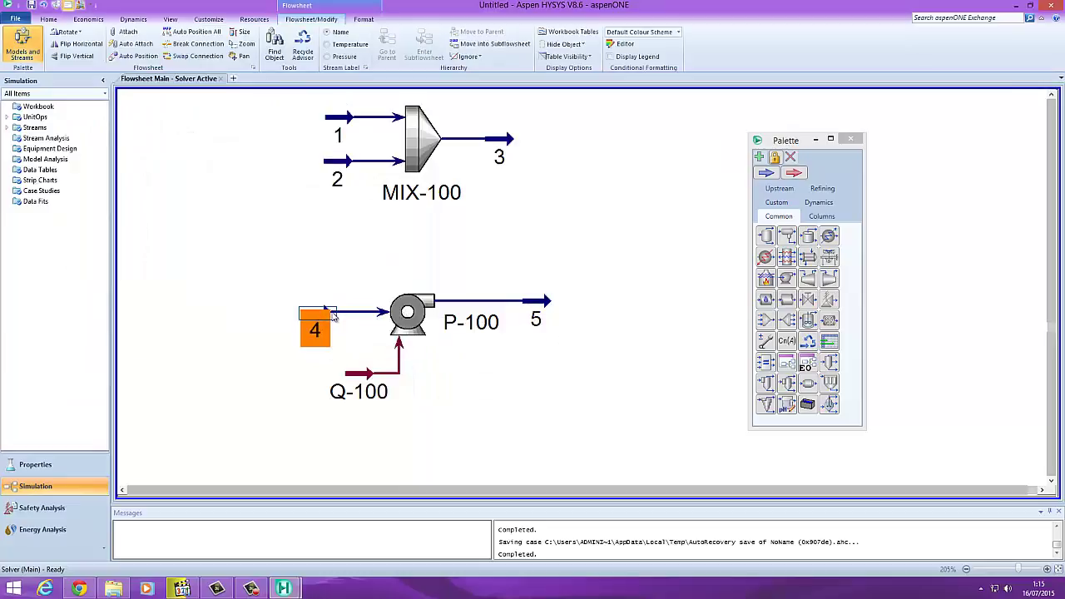
- Open pump inlet stream 4 and check its composition
double_click(326, 314)
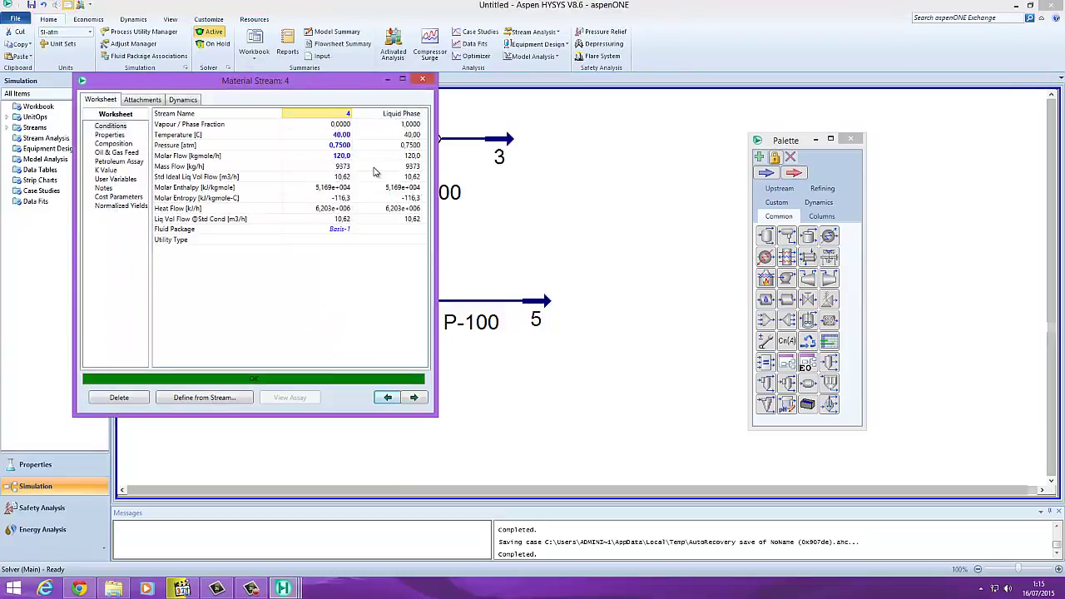
left_click(333, 136)
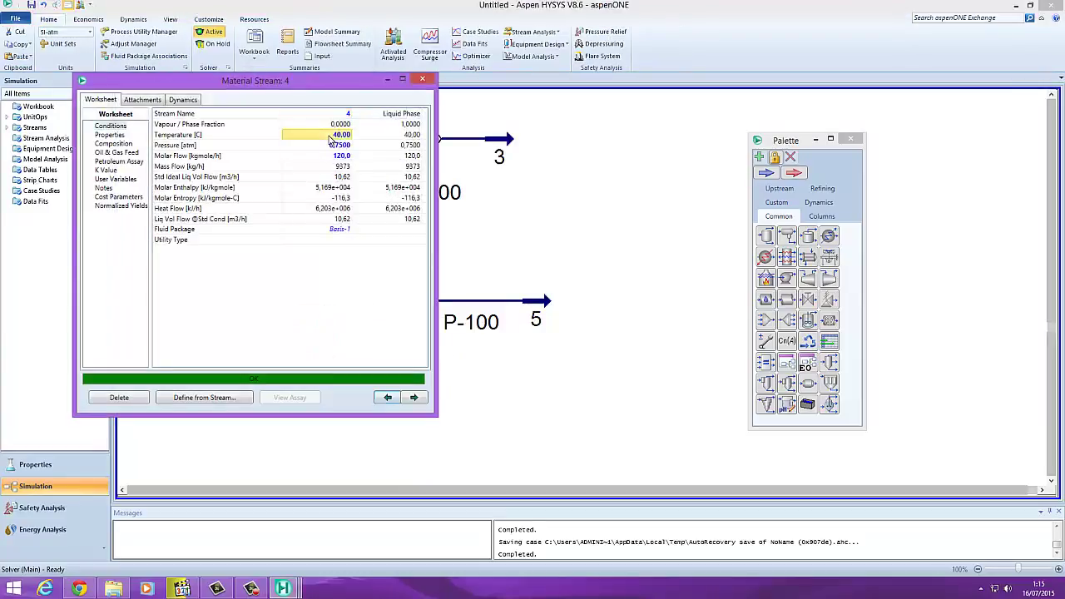
left_click(113, 143)
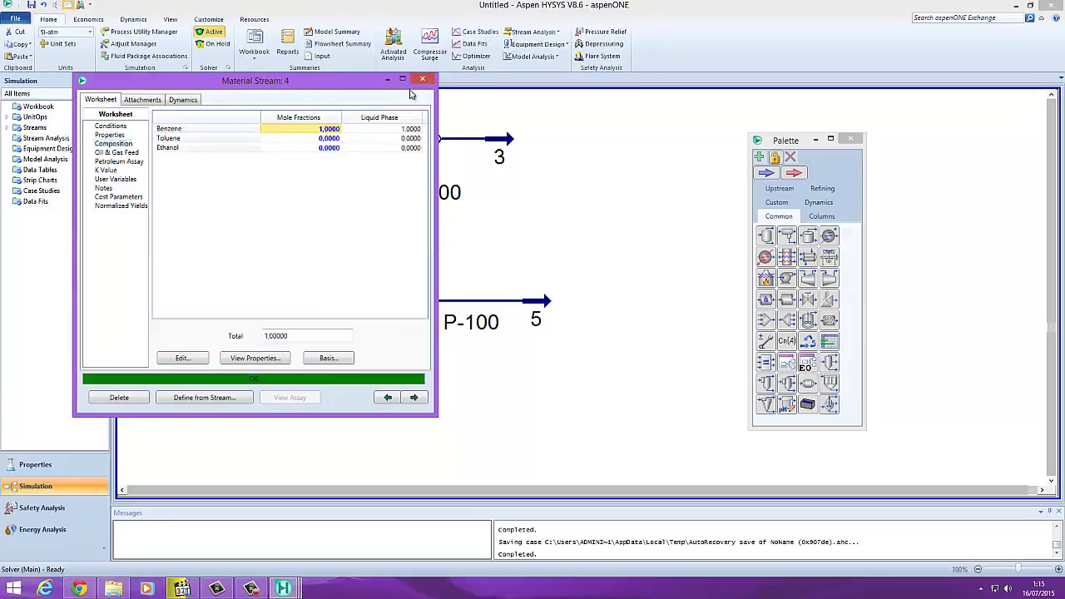
- Set stream 4's temperature to 100 °C, check its vapour fraction and close the stream
left_click(112, 125)
left_click(342, 136)
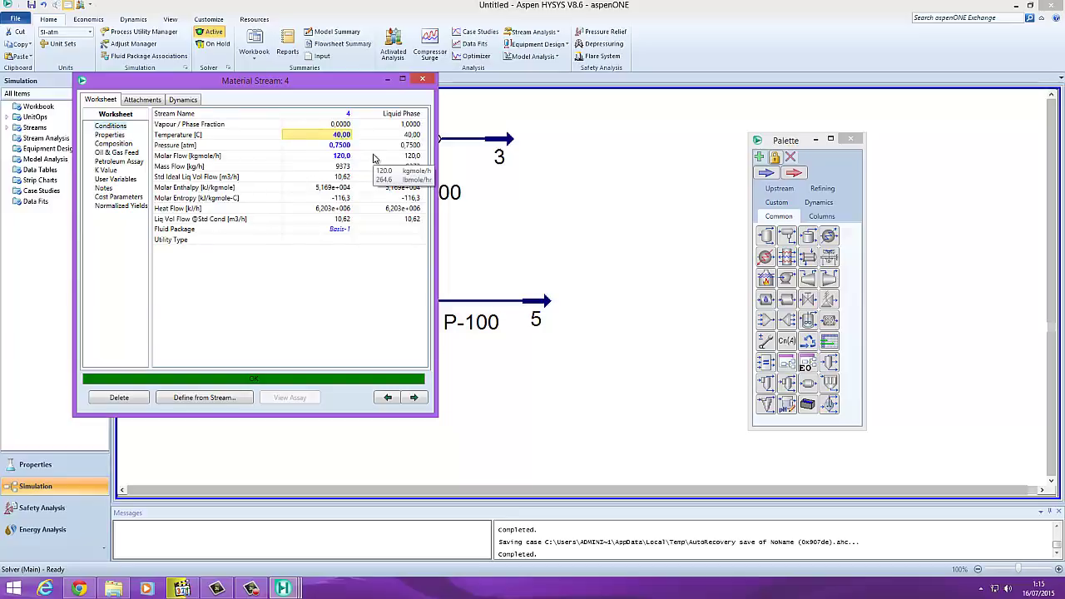
type("1")
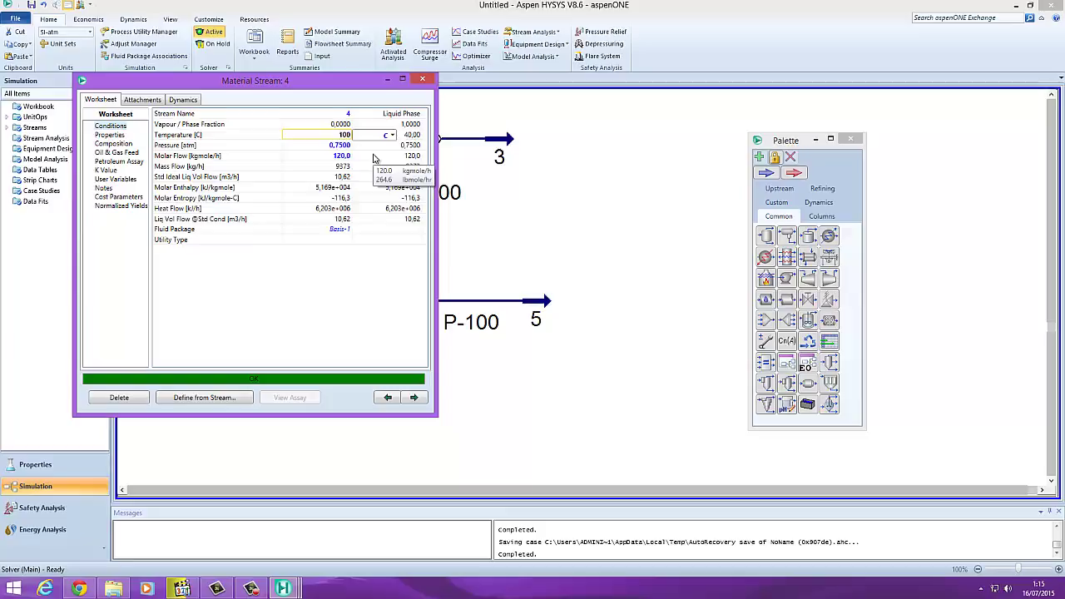
key("Return")
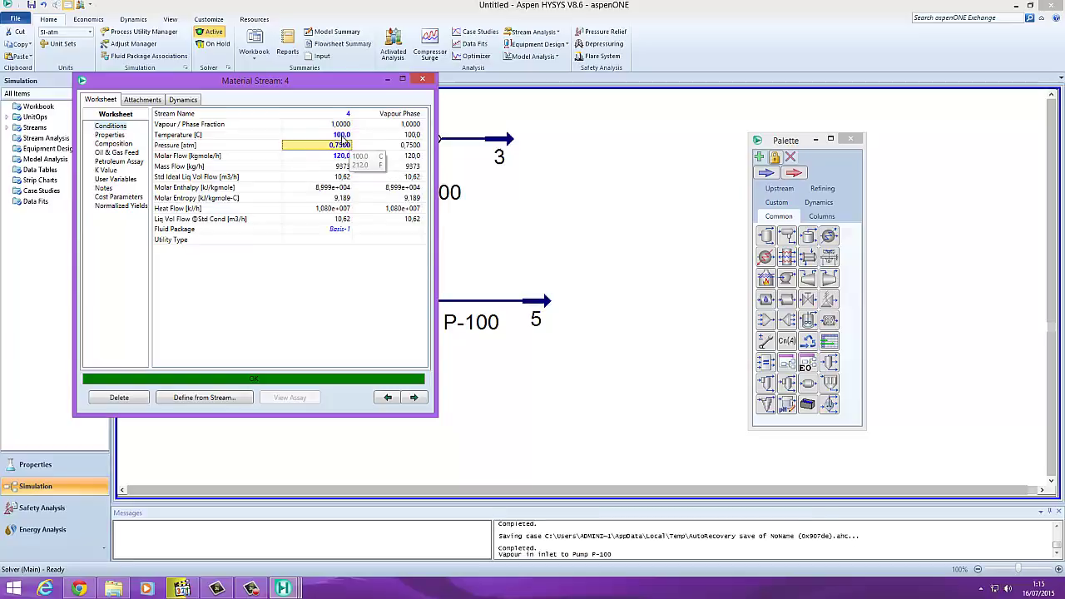
key("Up")
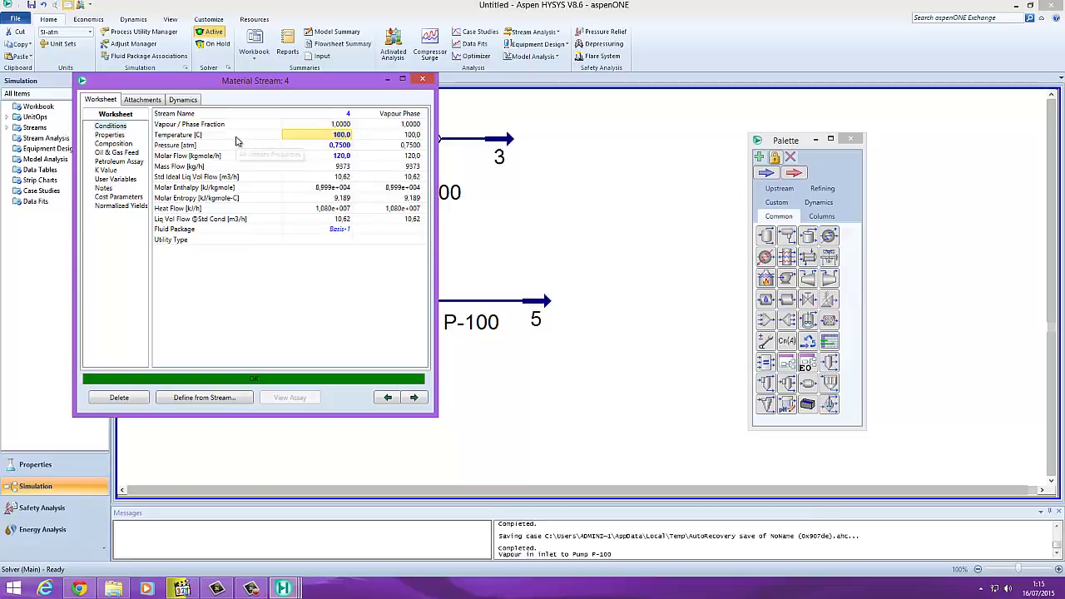
left_click(336, 126)
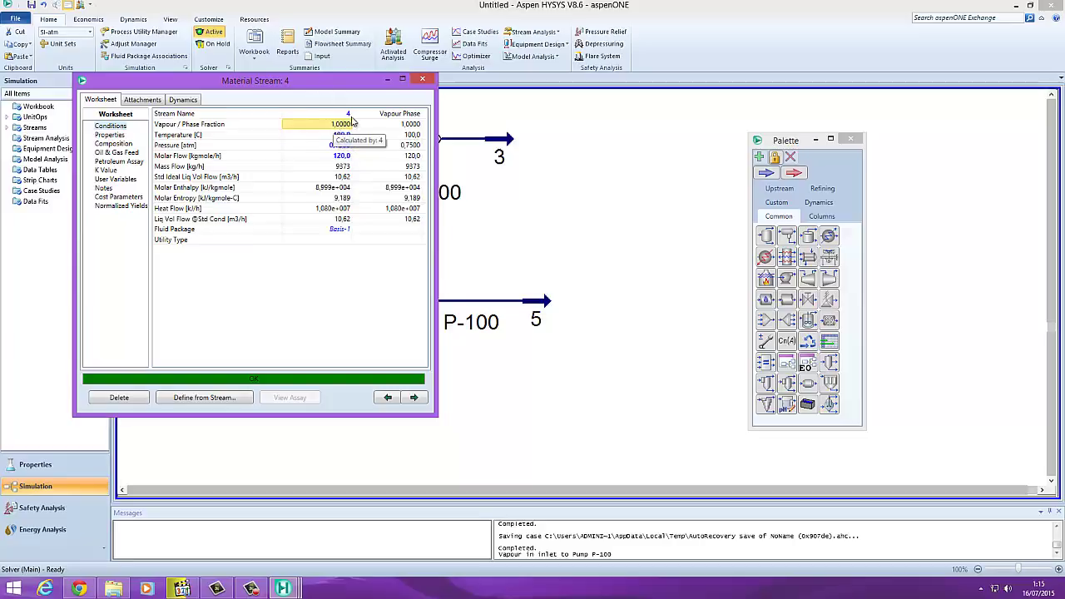
left_click(422, 78)
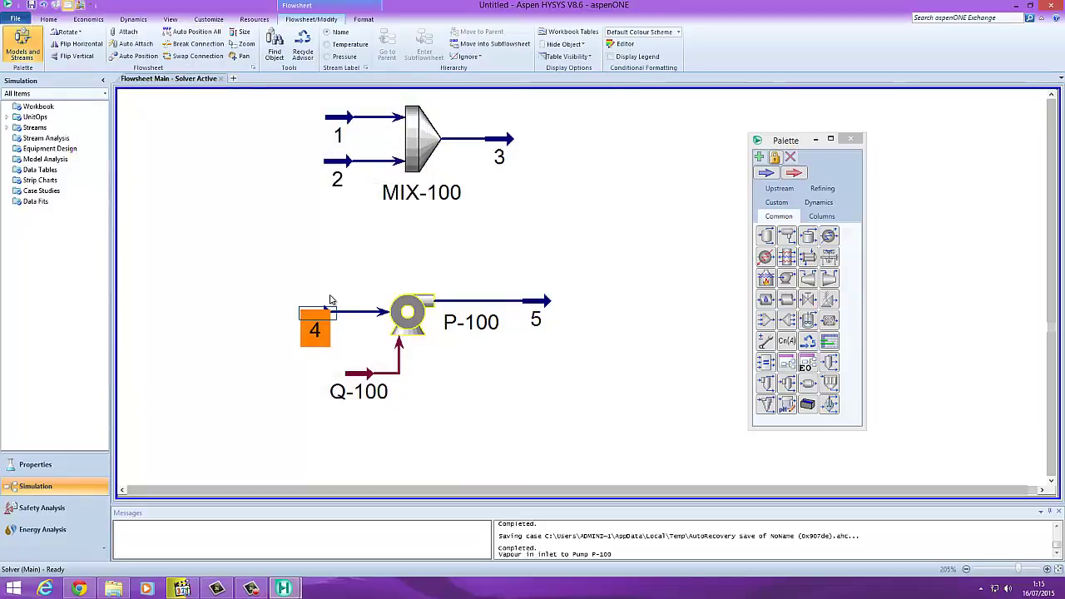
- Open pump P-100, review its performance results and status, and close its window
mouse_move(407, 321)
double_click(413, 319)
left_click_drag(377, 104, 436, 108)
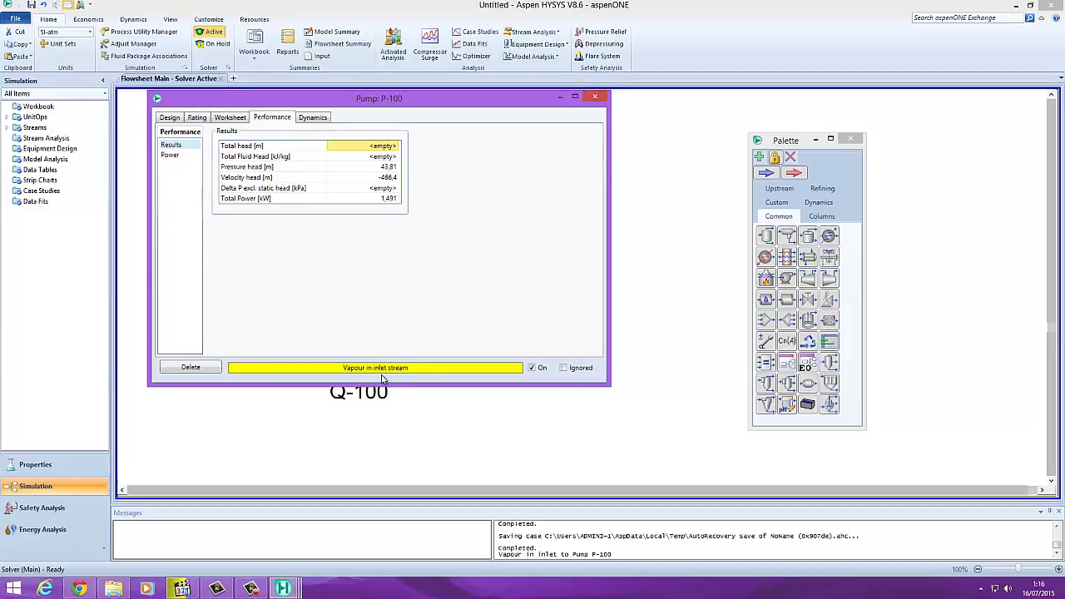
left_click(594, 98)
- Check pump P-100's Delta T, Delta P and power summary on the flowsheet
mouse_move(418, 330)
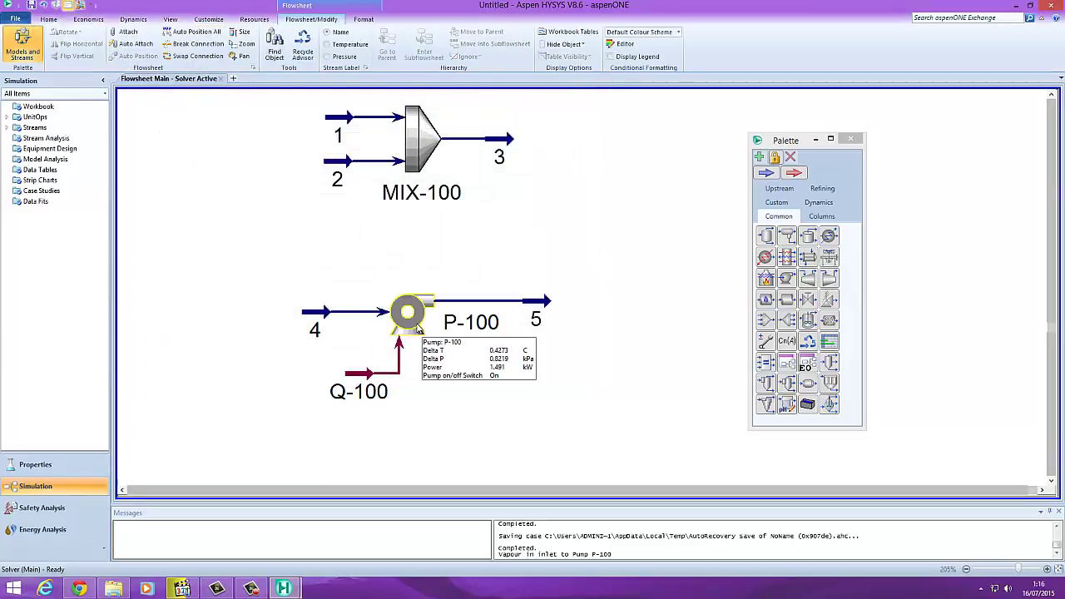
left_click(416, 318)
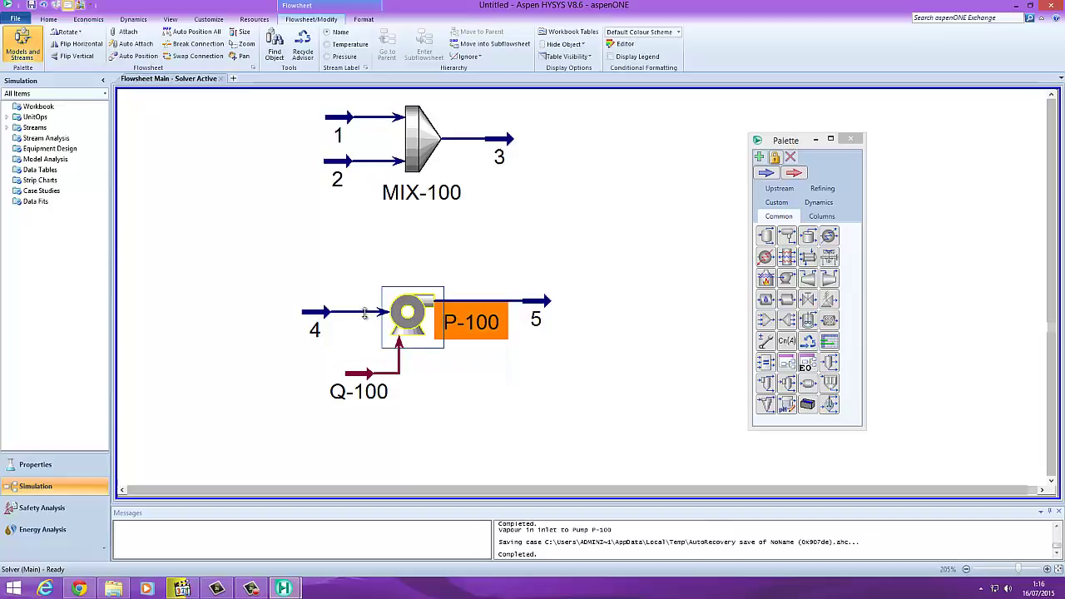
mouse_move(327, 321)
mouse_move(397, 321)
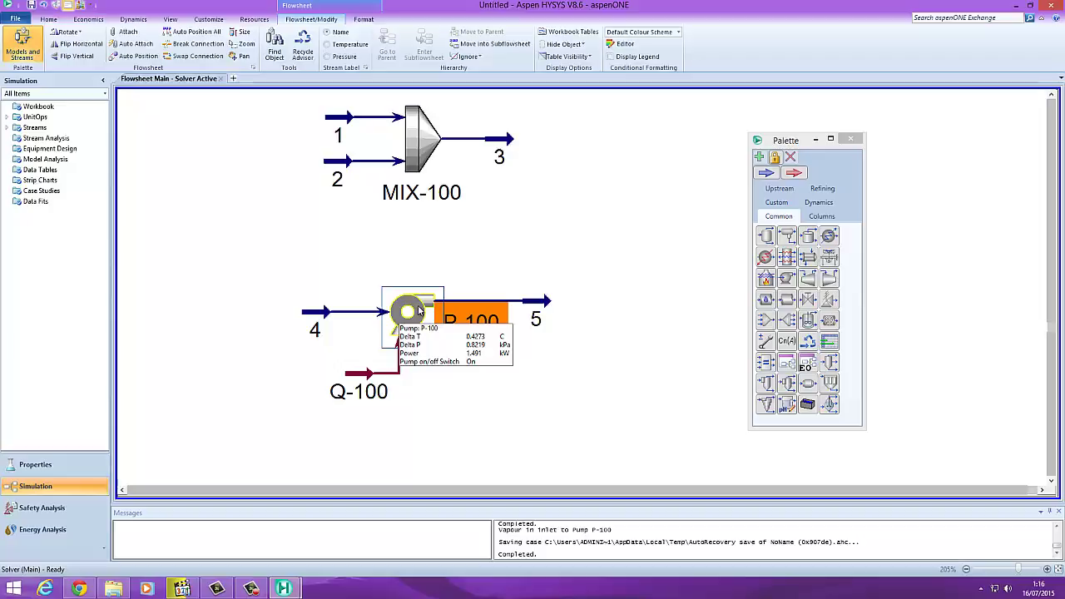
left_click(570, 356)
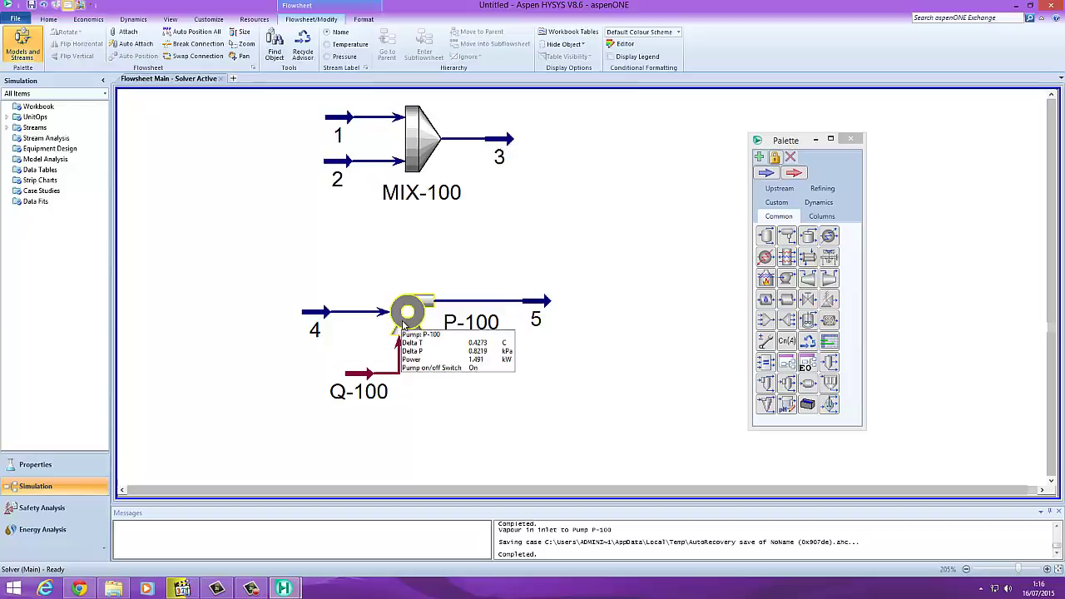
left_click(403, 323)
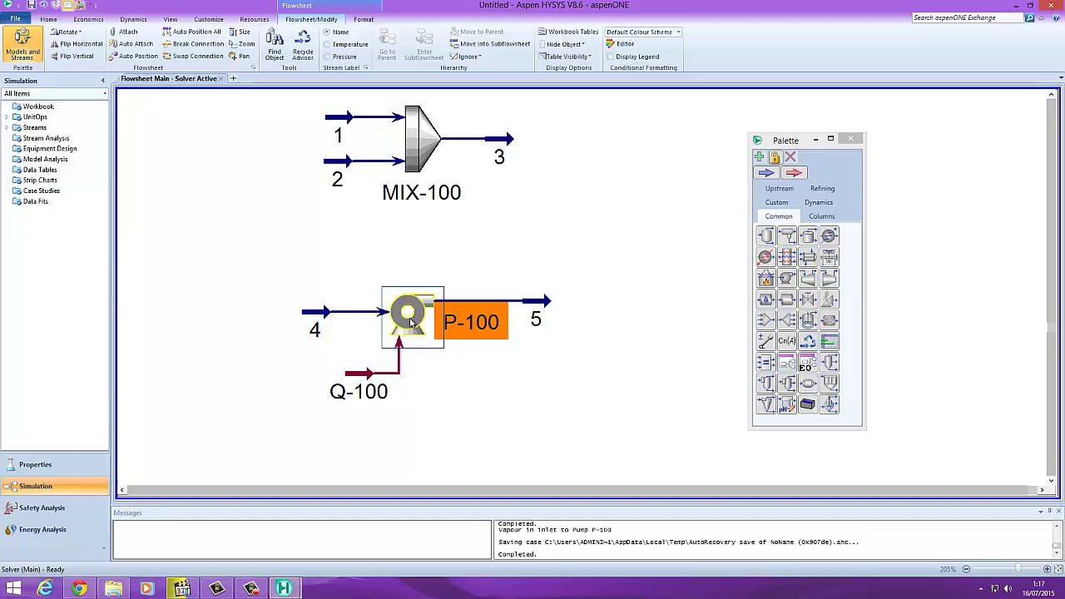
- Set the temperature of pump inlet stream 4 to 25 °C and close the stream
double_click(314, 329)
left_click(355, 166)
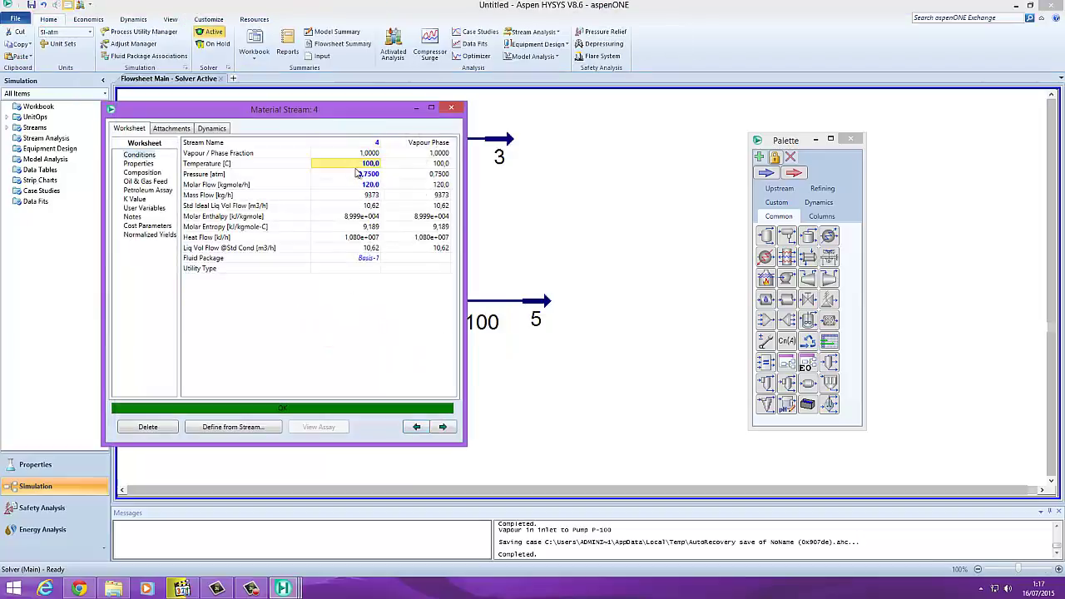
type("25")
key("Return")
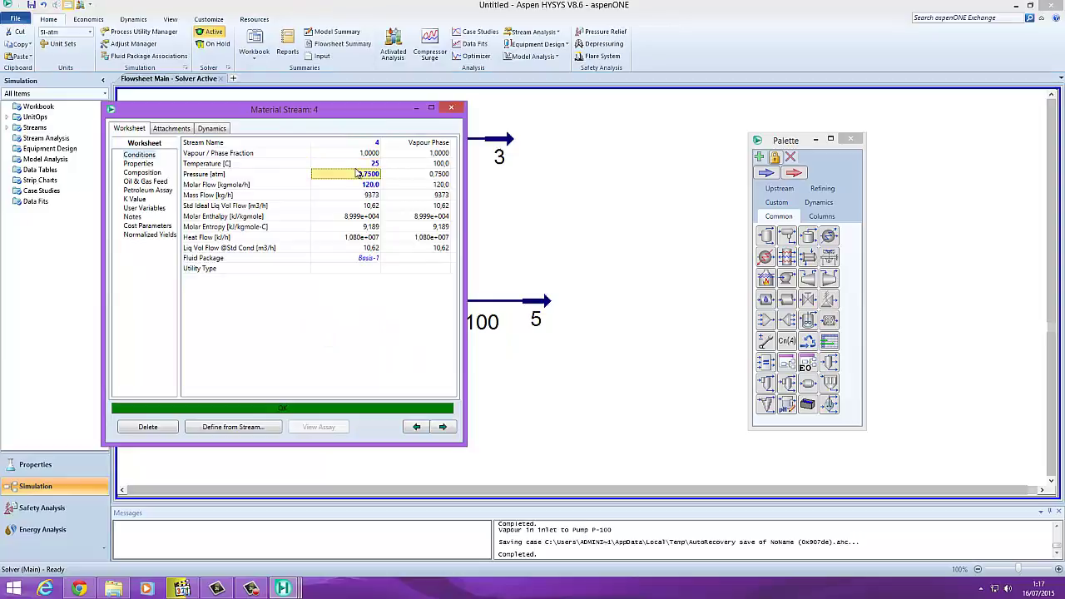
left_click(450, 108)
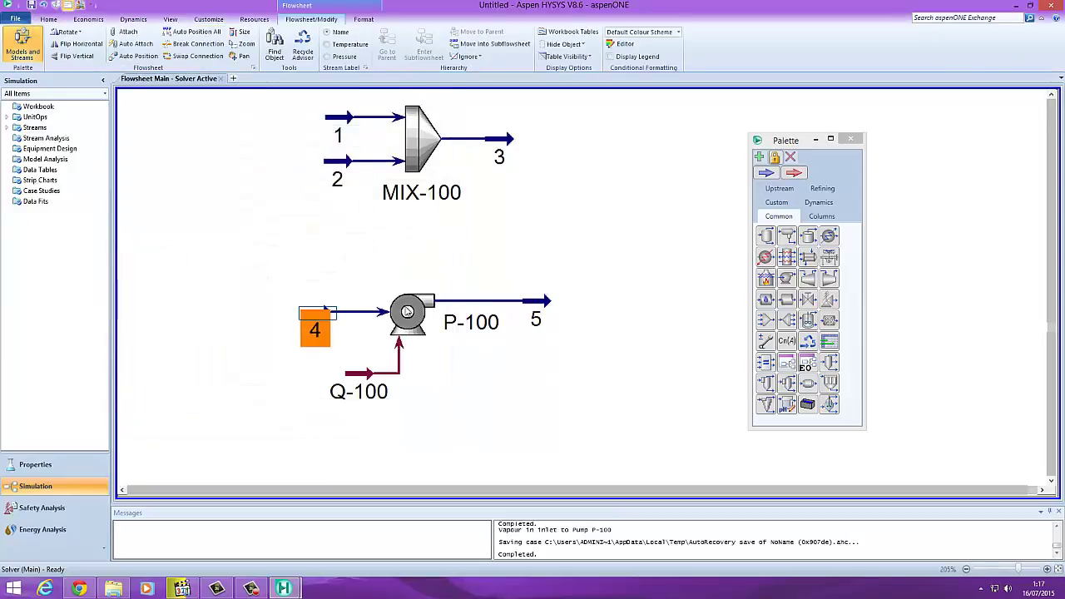
- Add a compressor below the pump, with one material stream on each side and an energy stream beneath it
left_click(1051, 481)
left_click(1052, 480)
left_click(1051, 481)
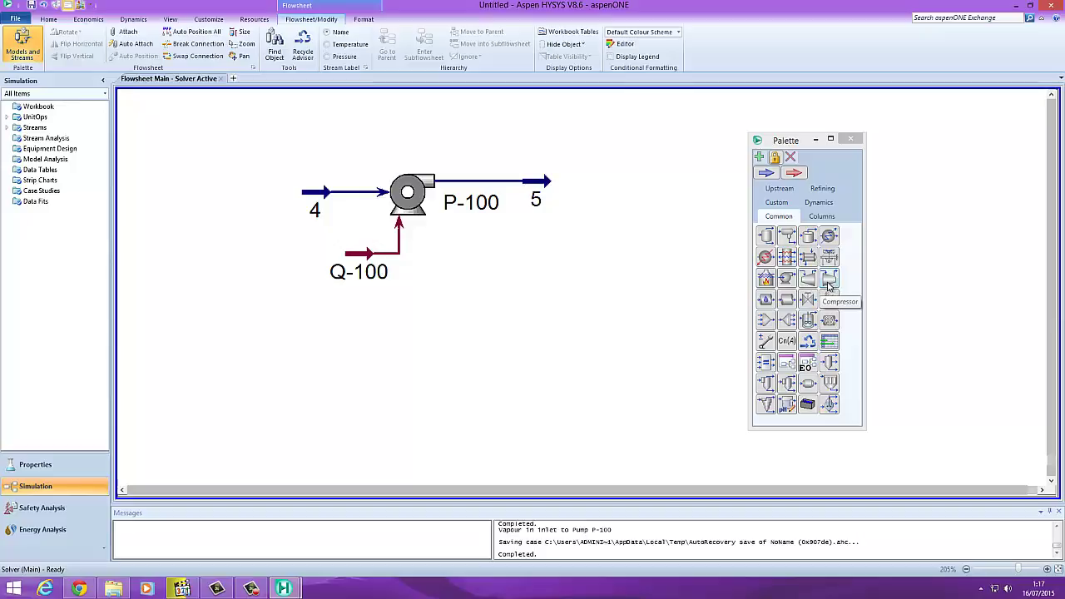
left_click_drag(827, 285, 392, 388)
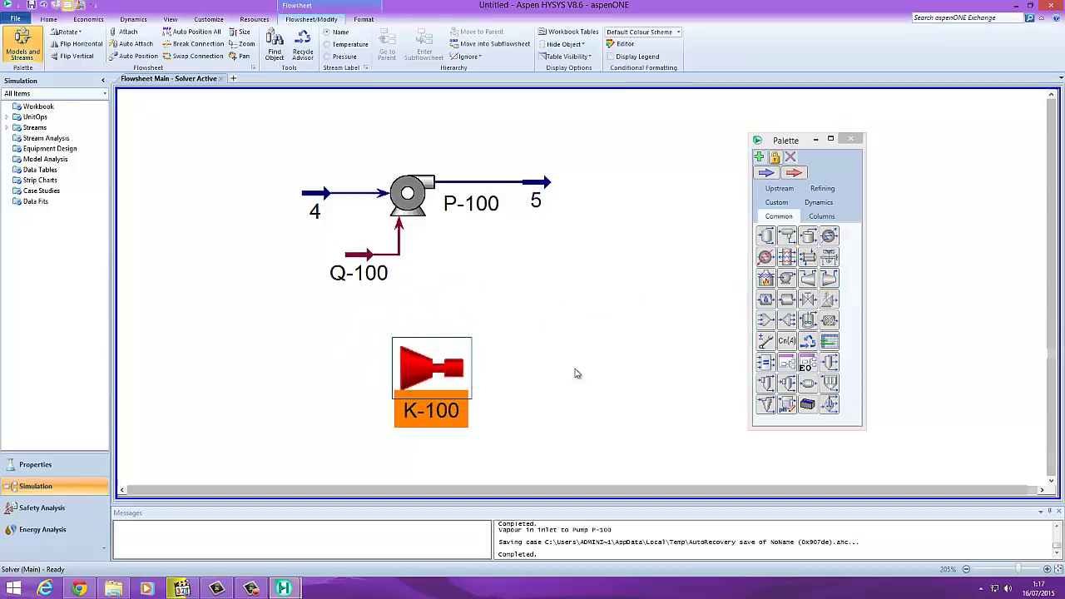
left_click_drag(765, 172, 315, 366)
left_click_drag(765, 172, 530, 371)
left_click_drag(795, 173, 383, 464)
- Connect compressor K-100 to inlet stream 6, outlet stream 7 and energy stream Q-101, and close its window
left_click(433, 378)
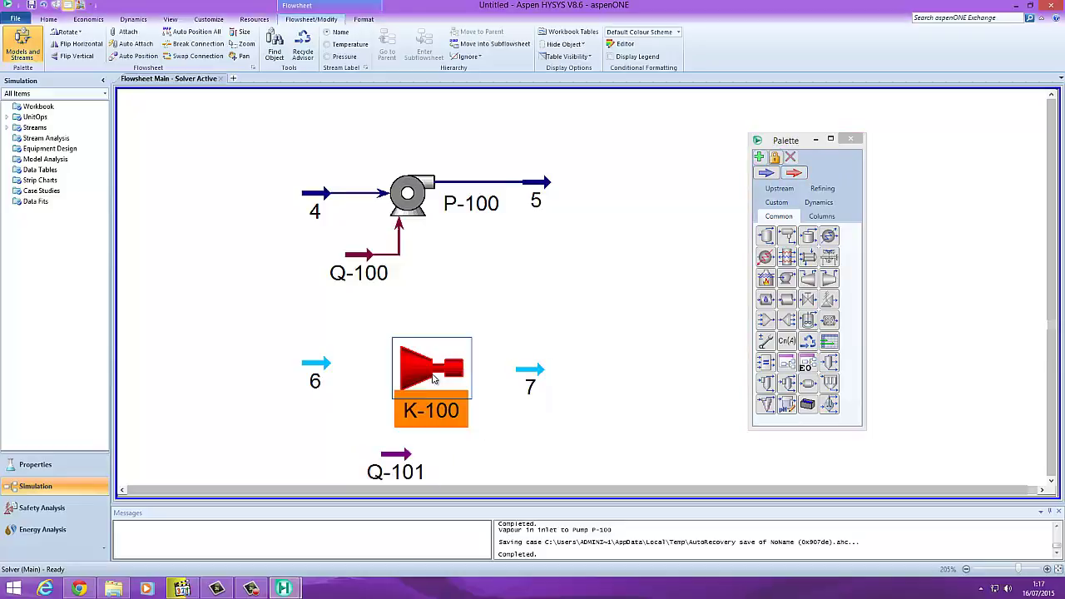
double_click(433, 379)
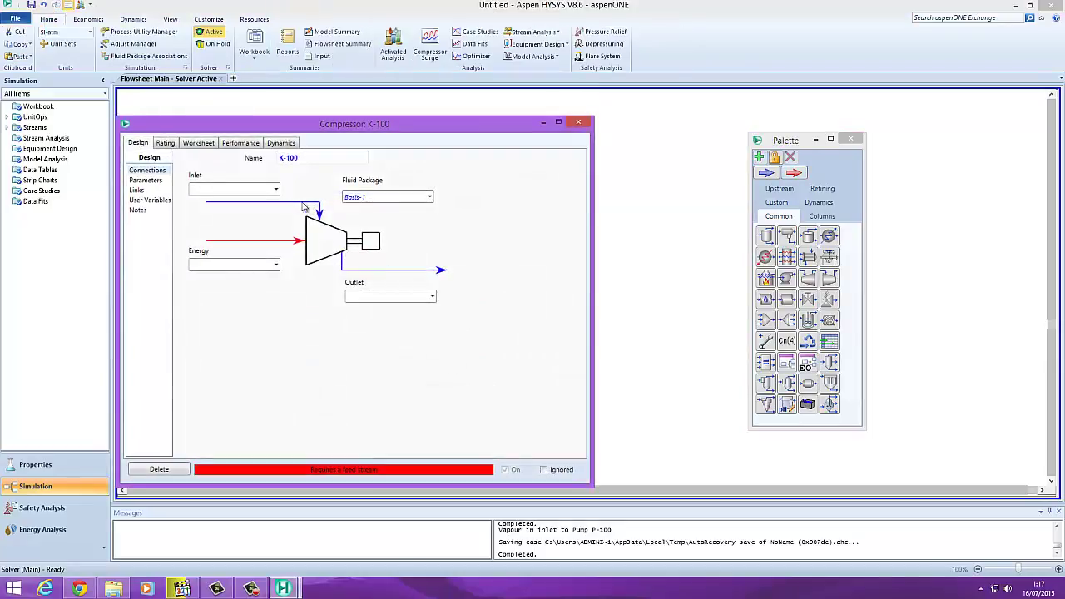
left_click_drag(632, 123, 963, 114)
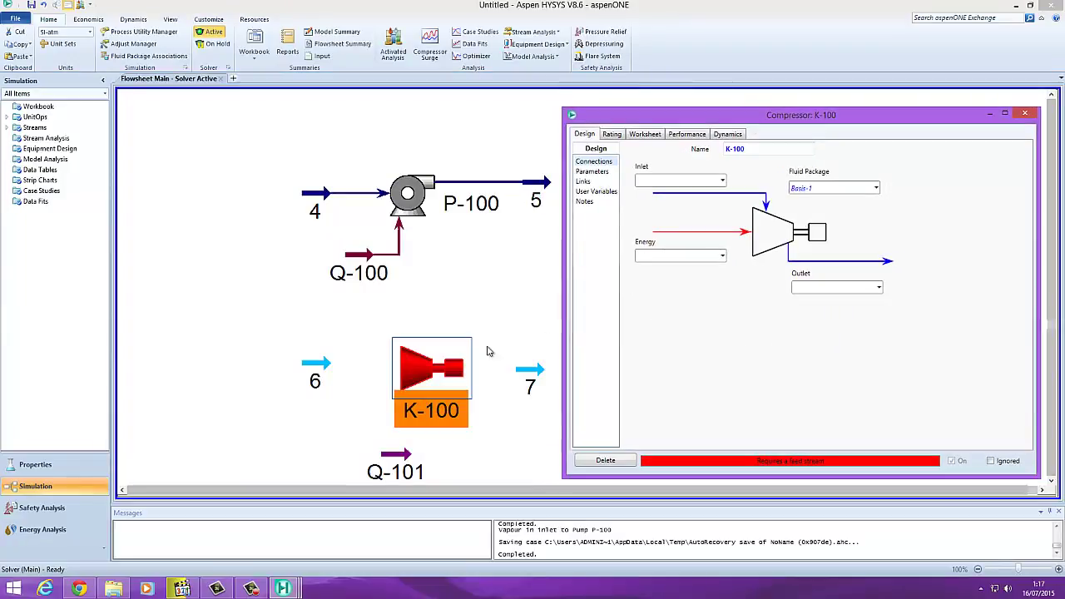
left_click(723, 181)
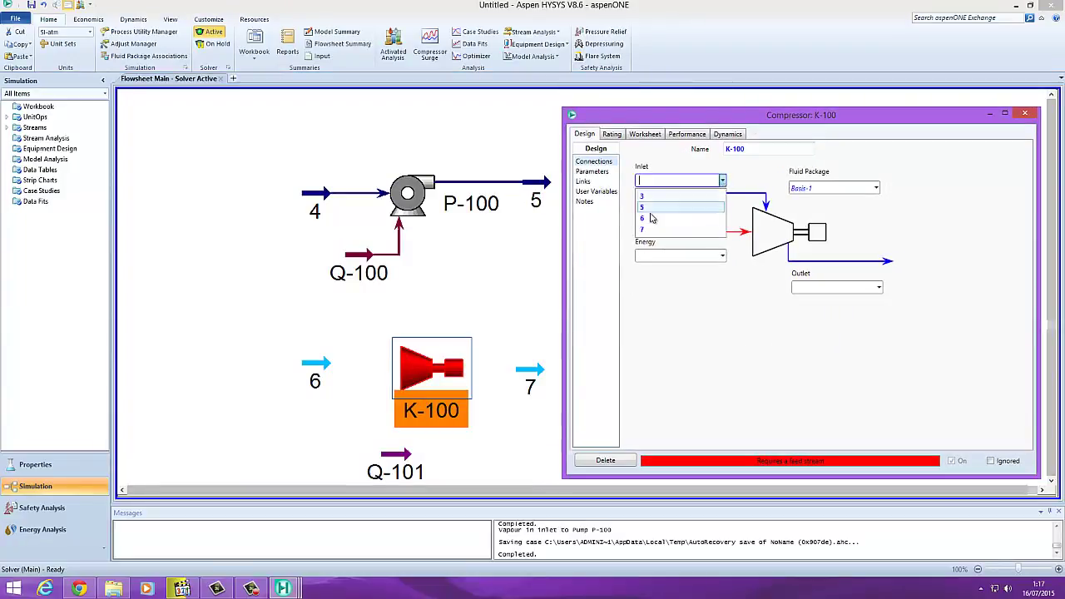
left_click(689, 220)
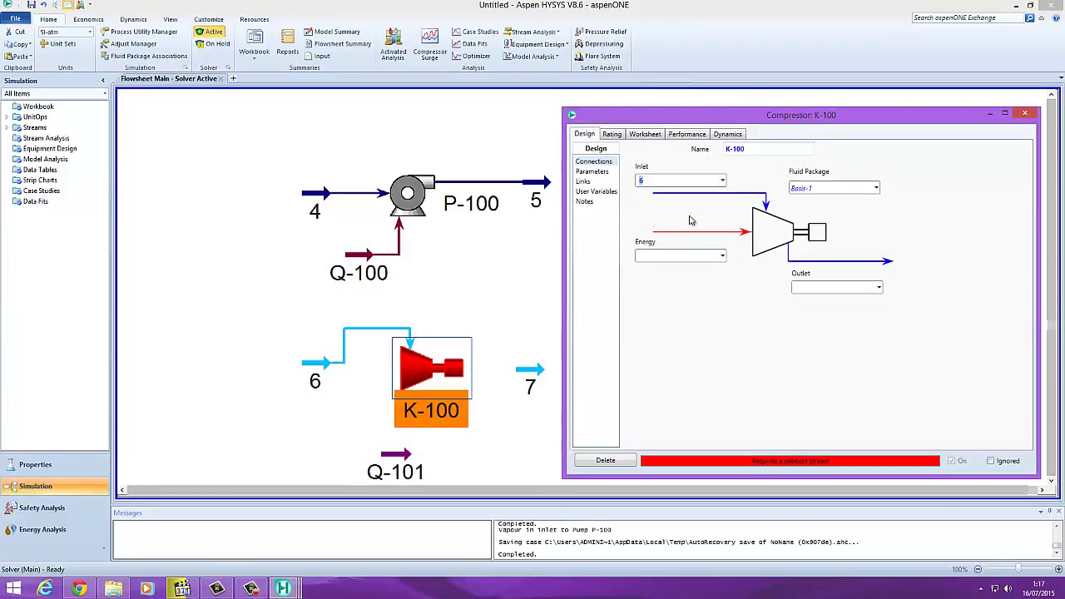
left_click(879, 287)
left_click(811, 337)
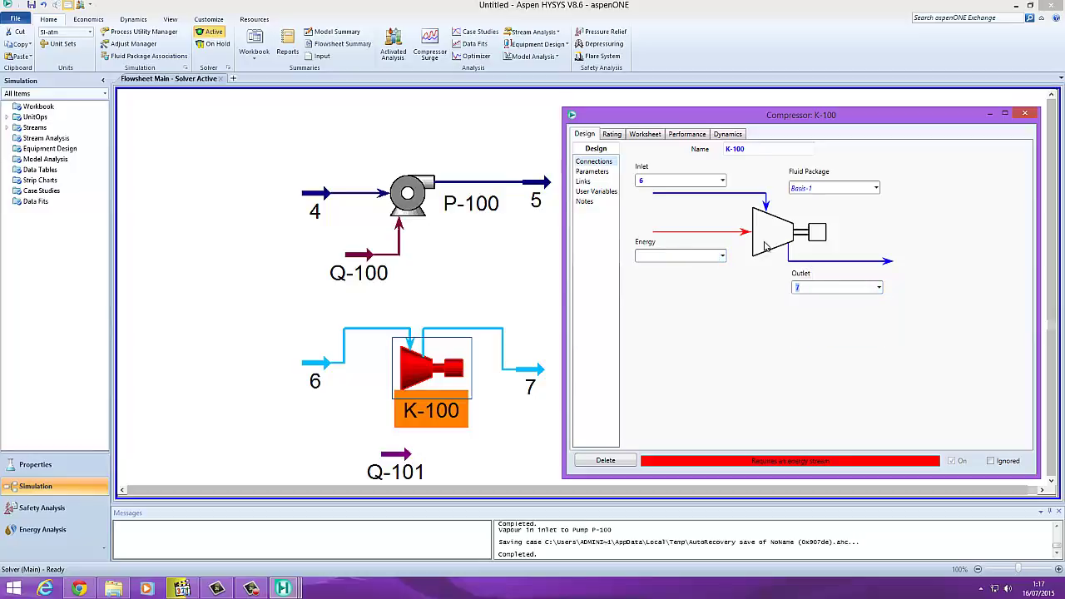
left_click(723, 257)
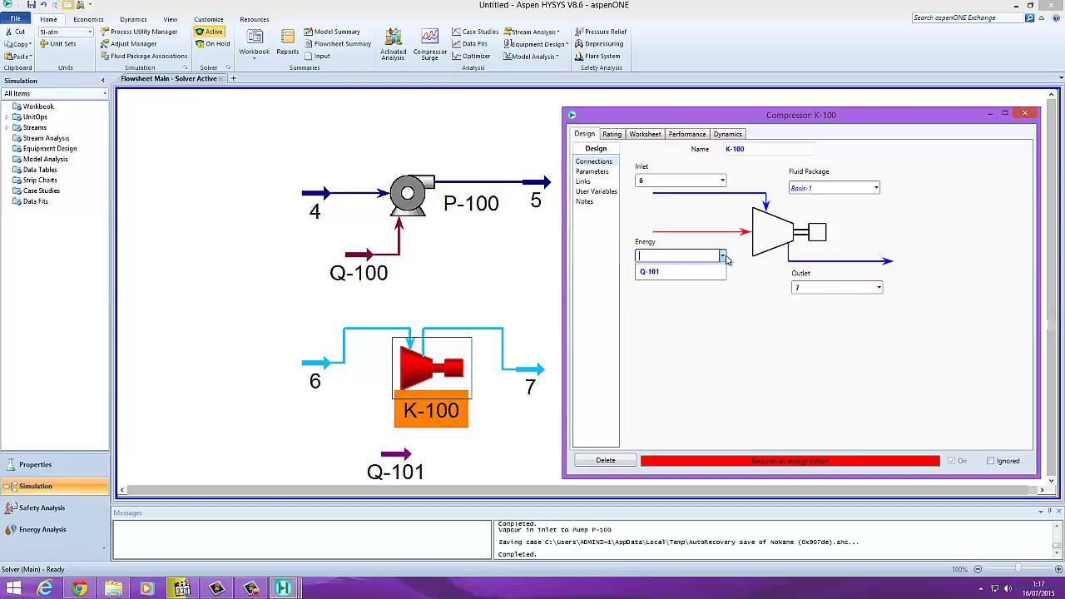
left_click(668, 272)
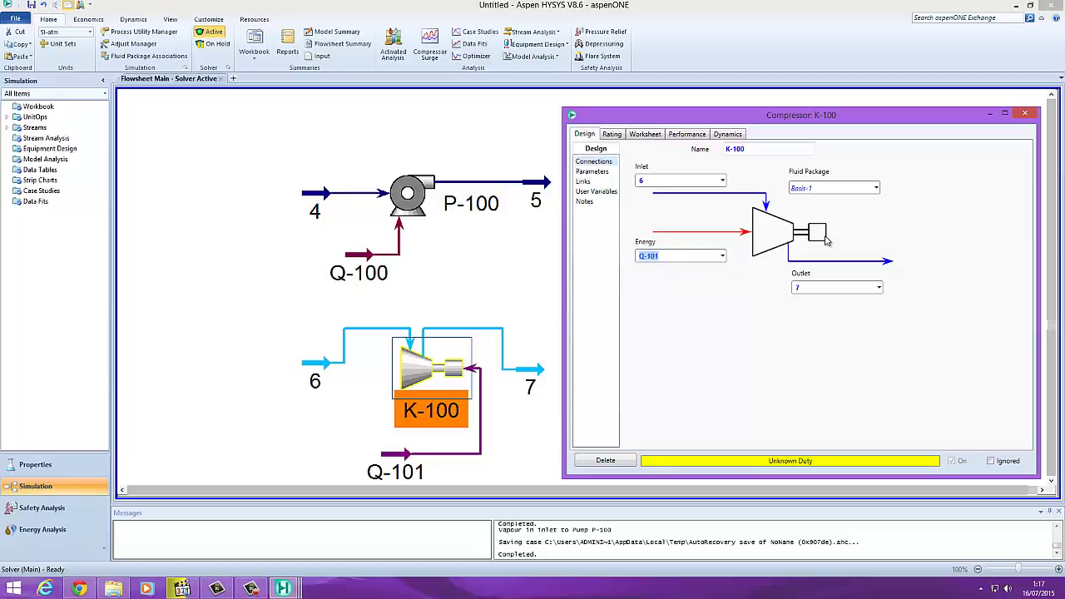
left_click_drag(889, 121, 817, 126)
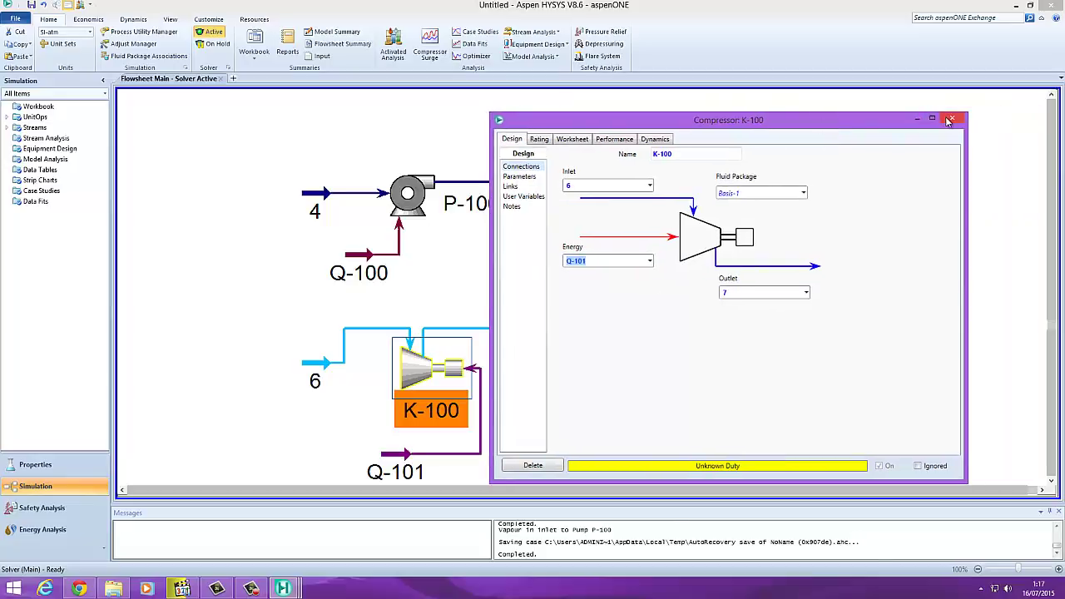
left_click(949, 121)
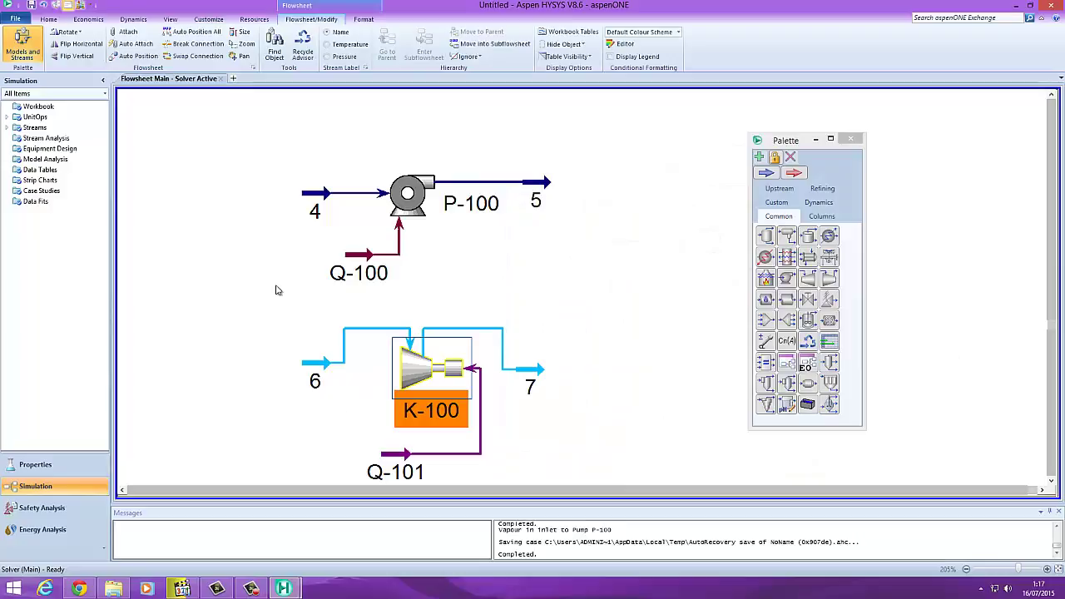
- Set compressor inlet stream 6 to a temperature of 150 °C, a pressure of 1 atm and a molar flow of 70 kgmole/h
left_click(323, 282)
scroll(424, 297, "up", 2)
scroll(426, 293, "down", 3)
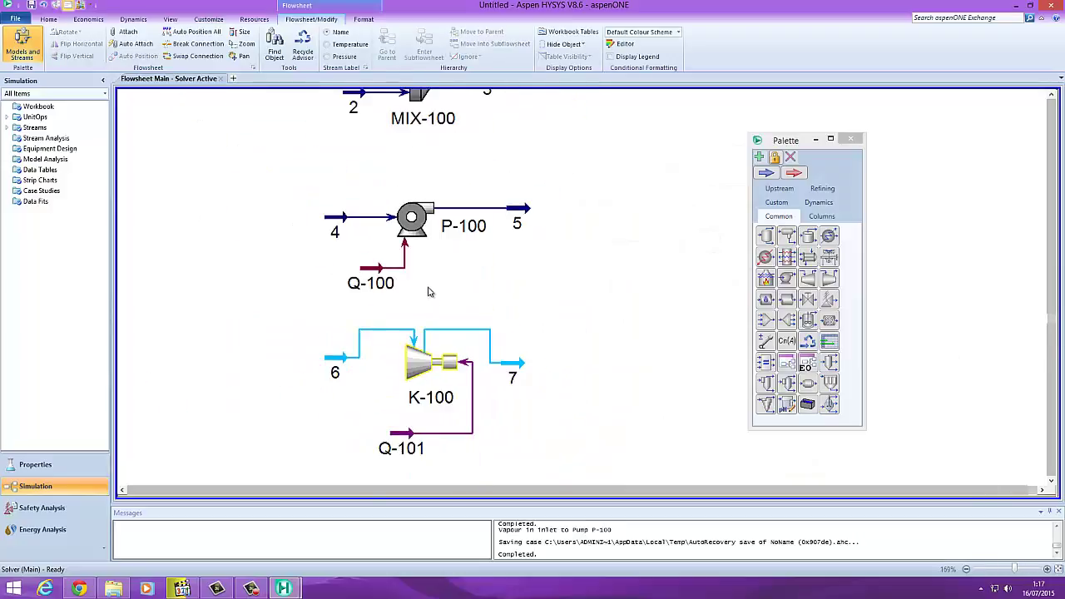
mouse_move(348, 219)
mouse_move(343, 359)
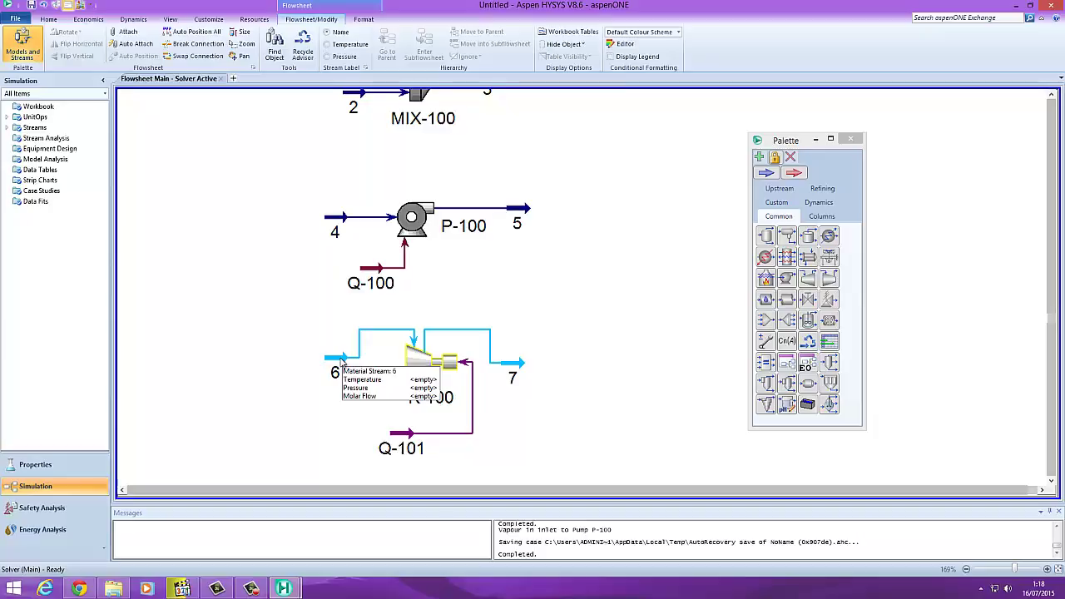
double_click(341, 360)
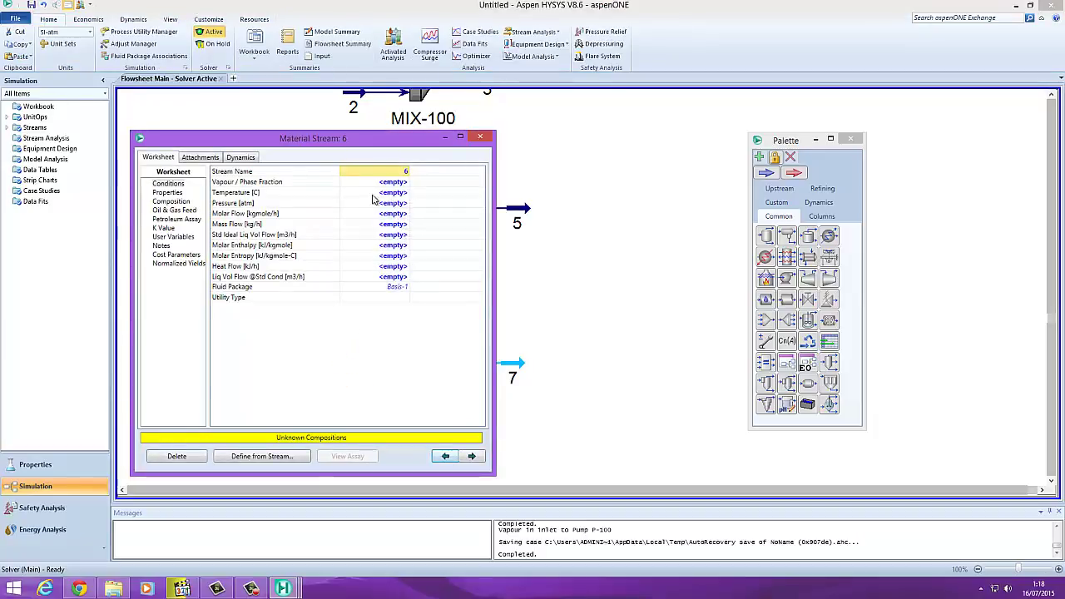
left_click_drag(362, 144, 758, 148)
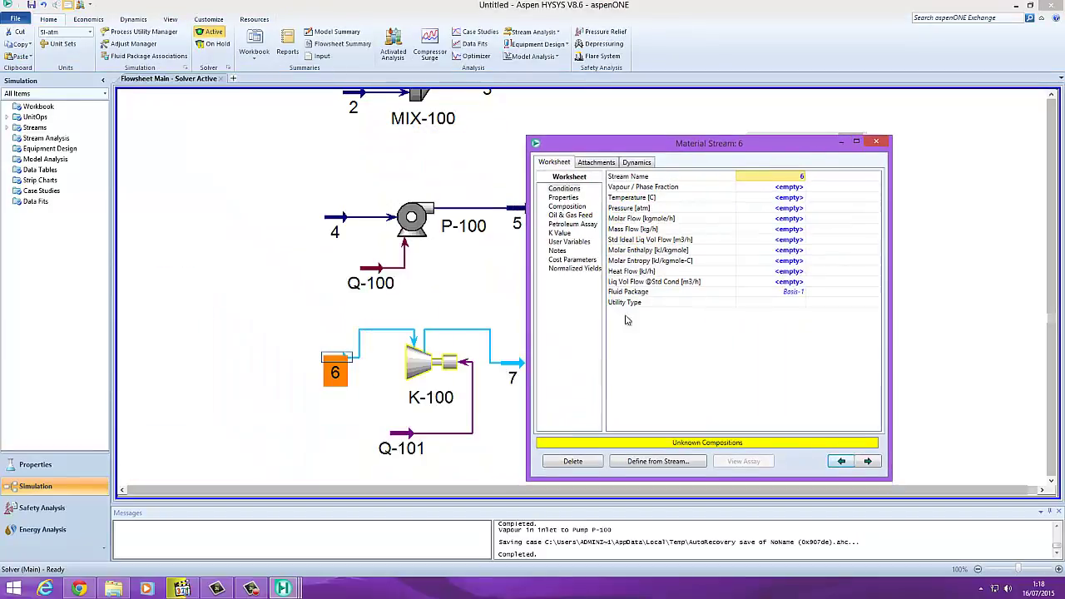
left_click(759, 198)
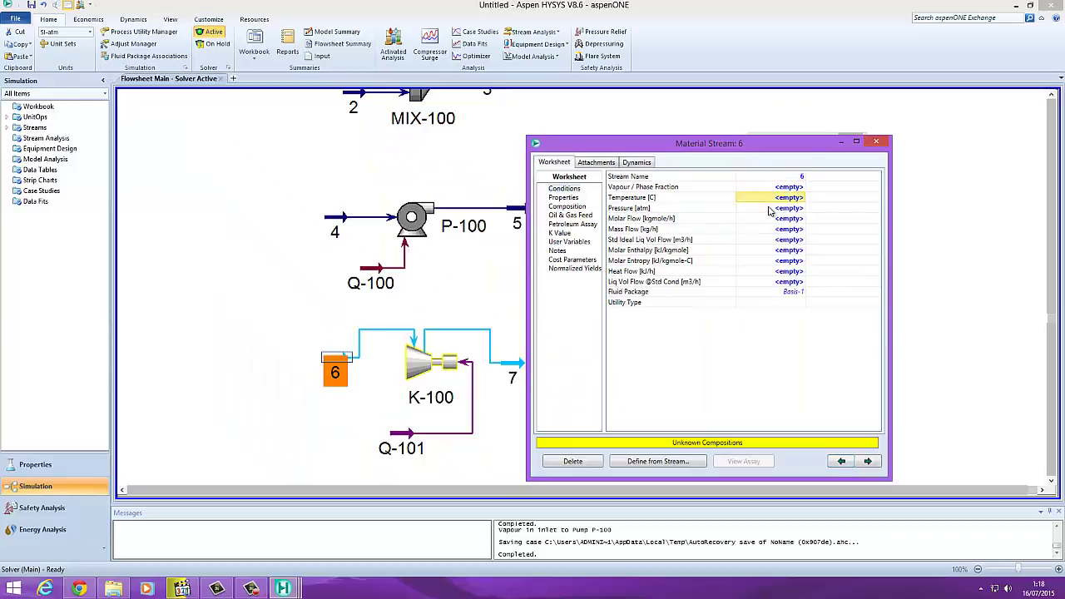
type("15")
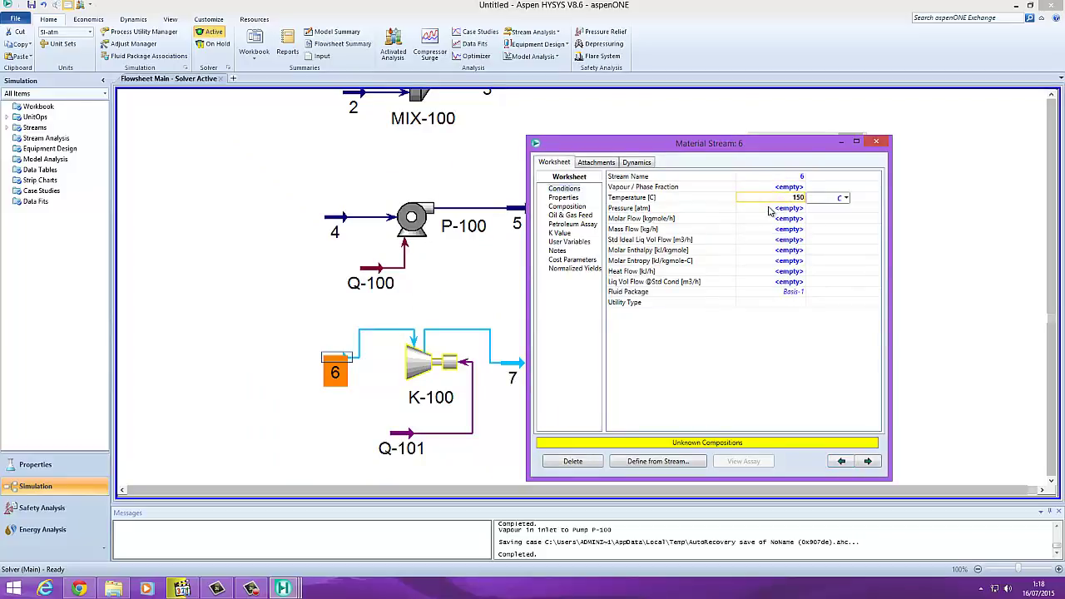
type("0")
key("Return")
type("1")
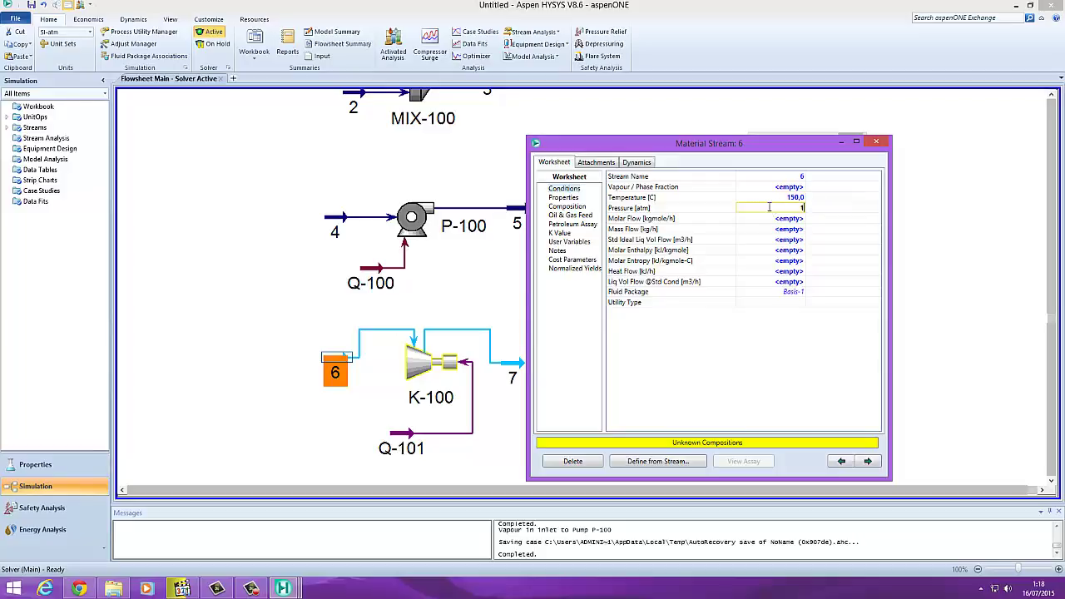
key("Return")
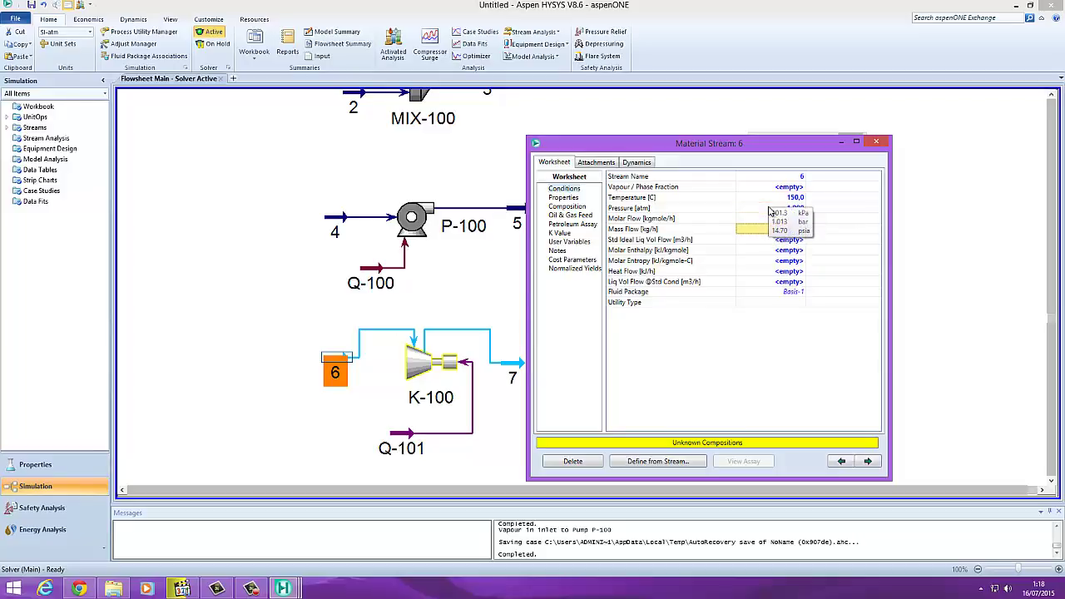
- Define the composition of stream 6 with mole fractions of 0.5 benzene and 0.5 ethanol
left_click(567, 207)
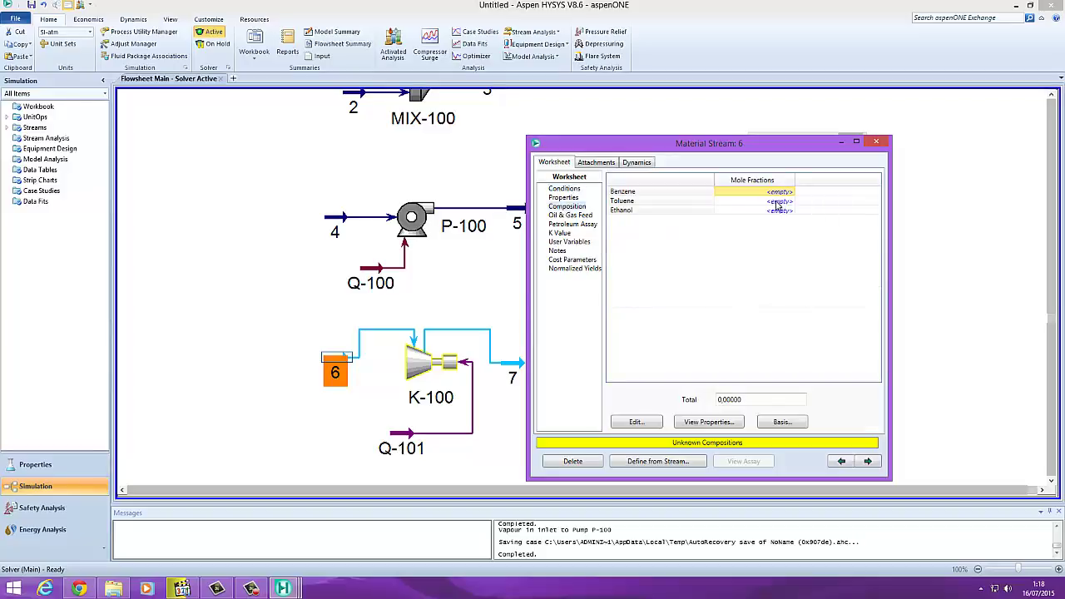
left_click(771, 201)
left_click(759, 211)
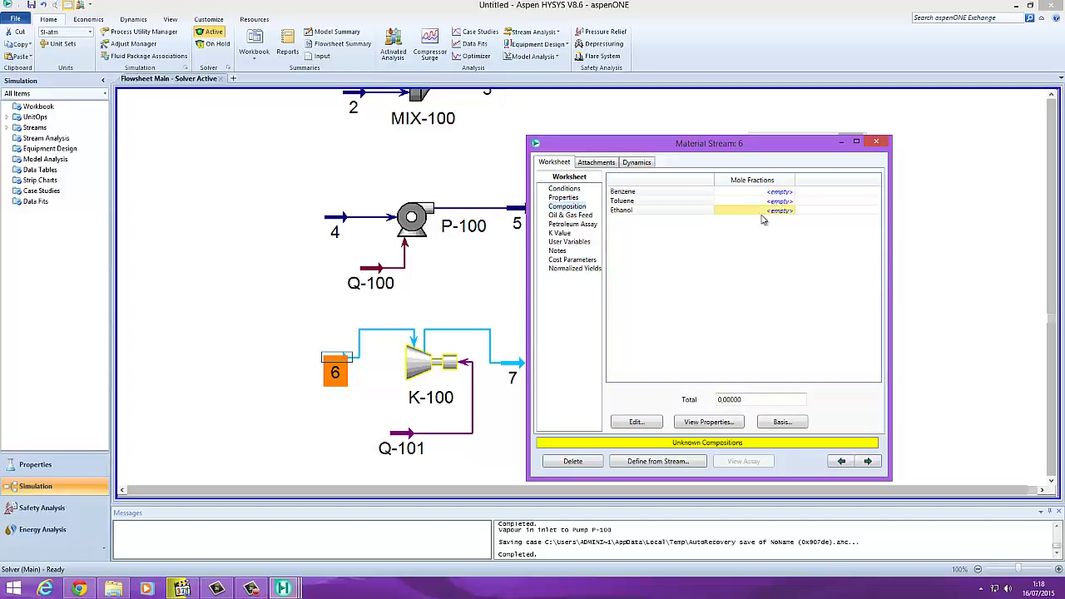
type("0.5")
key("Return")
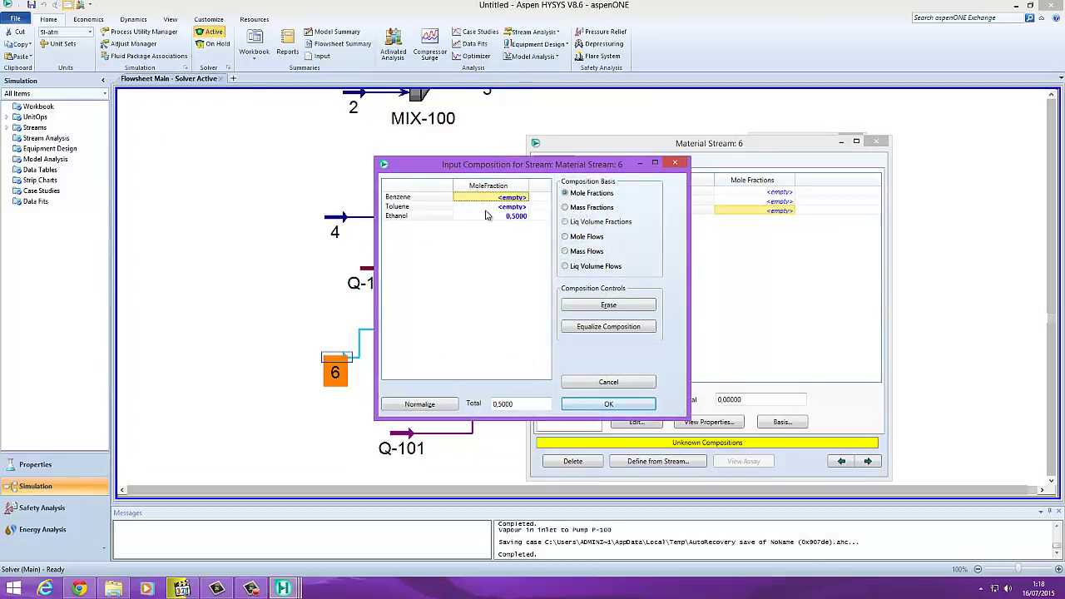
left_click(508, 198)
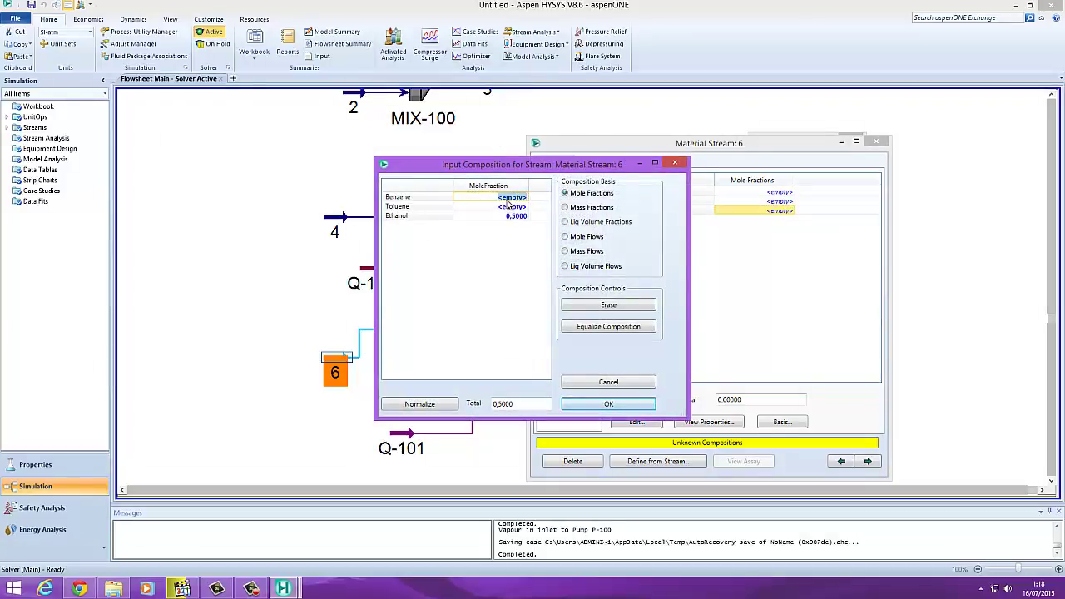
type("0.5")
key("Return")
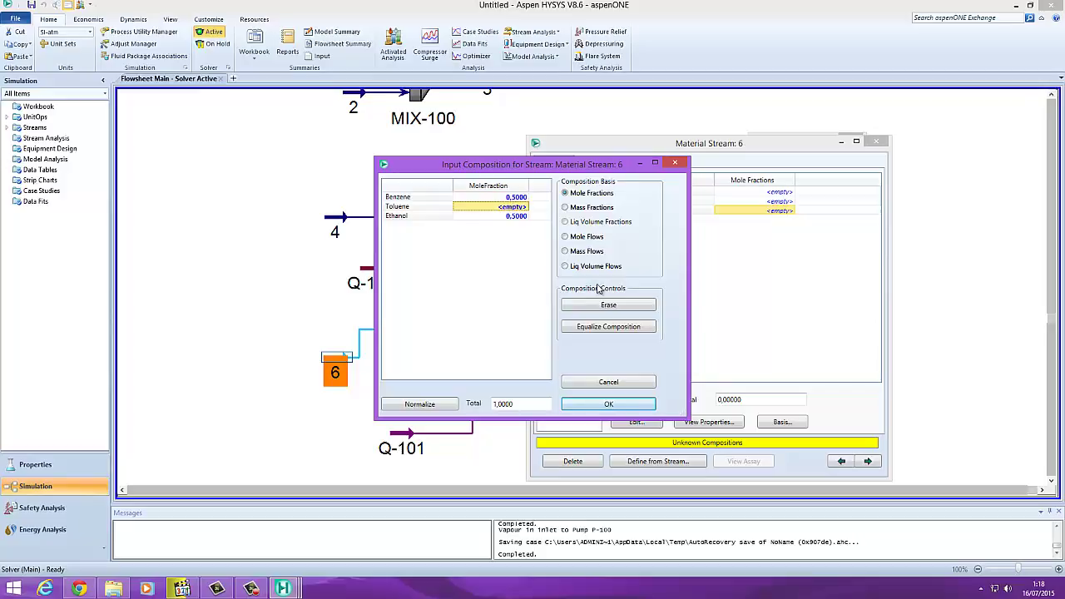
left_click(592, 405)
left_click(775, 202)
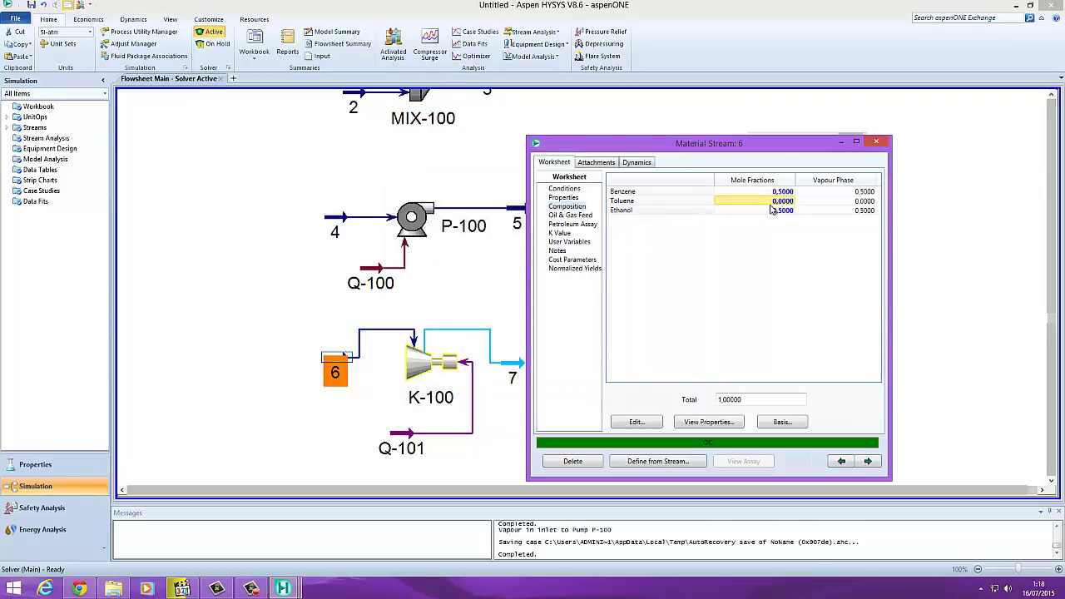
- Check the vapour fraction in stream 6's conditions and close the stream
left_click(573, 193)
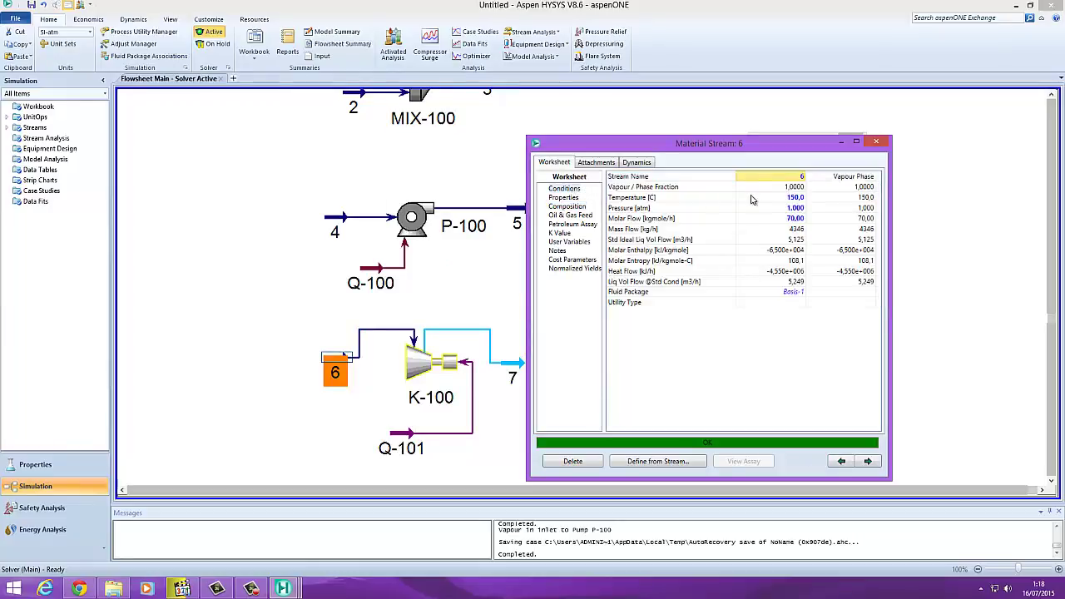
left_click(761, 189)
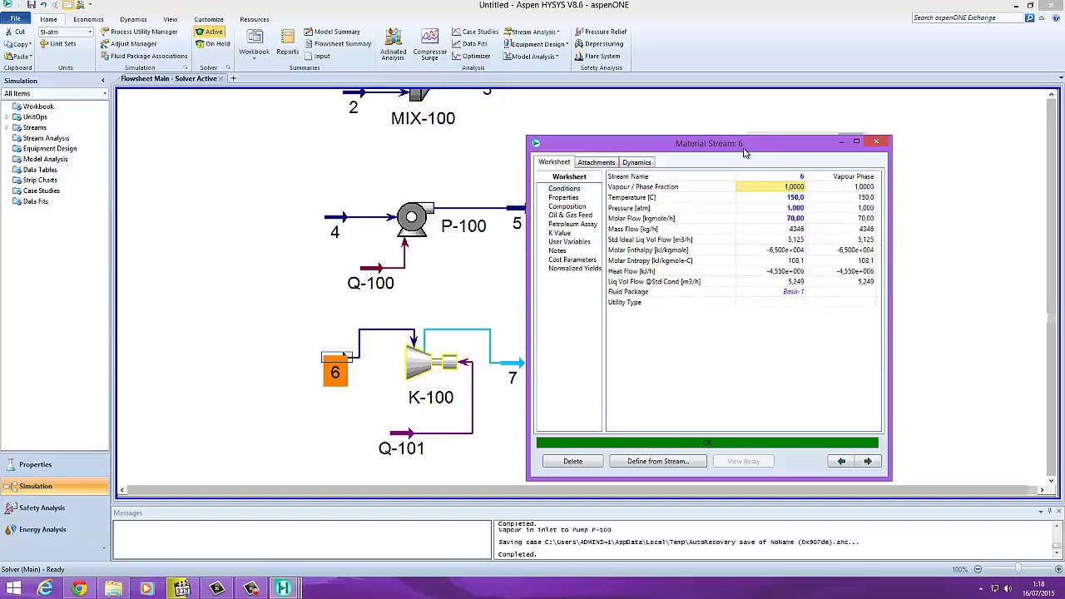
left_click_drag(744, 151, 822, 152)
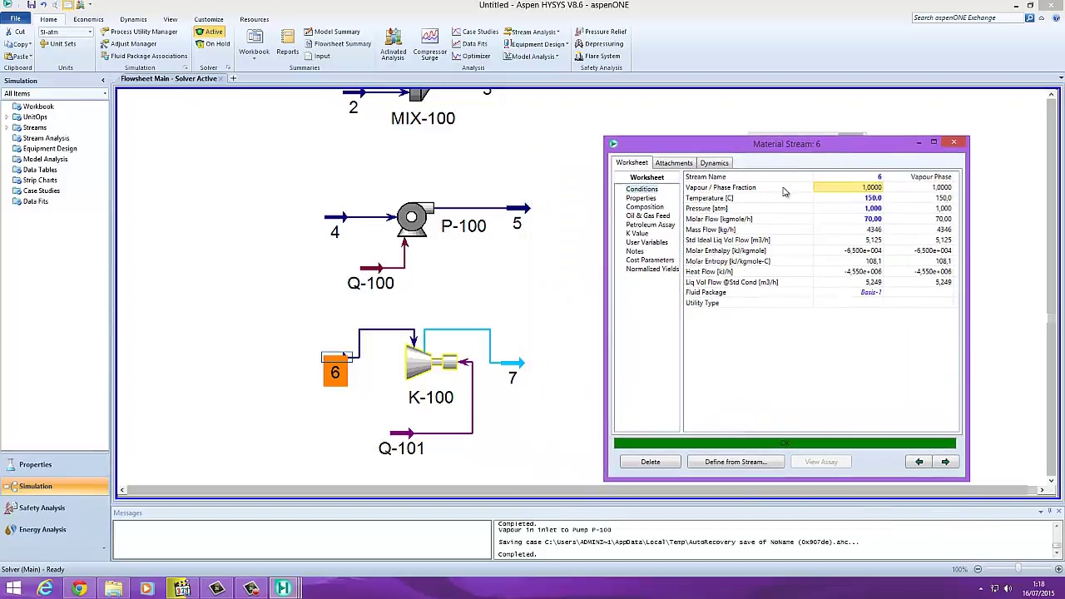
left_click(954, 143)
left_click(574, 297)
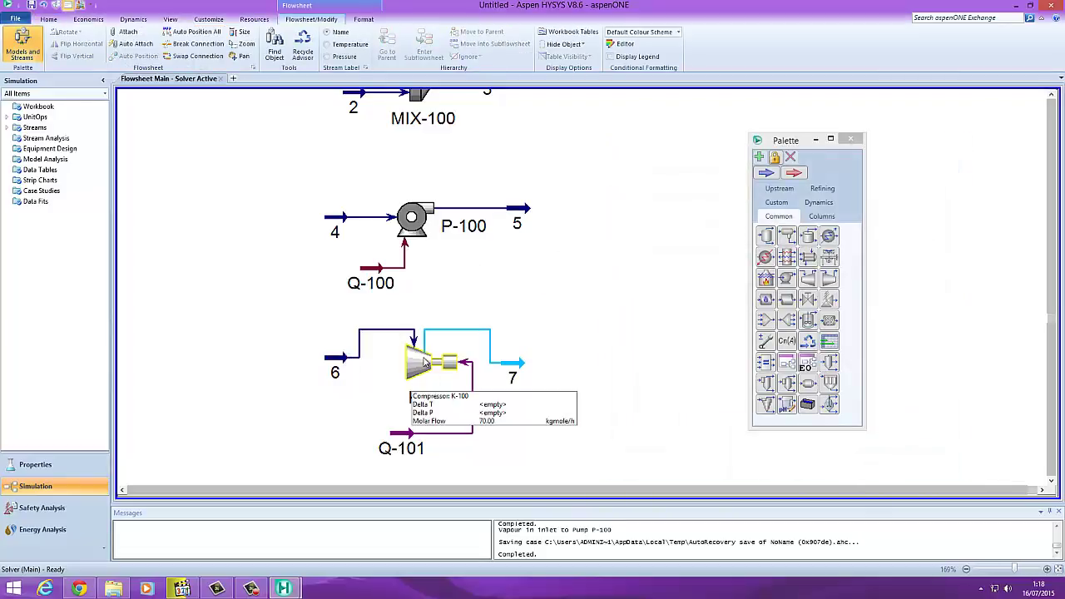
- Tidy the layout around compressor K-100 by moving streams 6, 7 and Q-101 slightly upward
left_click_drag(343, 366, 336, 343)
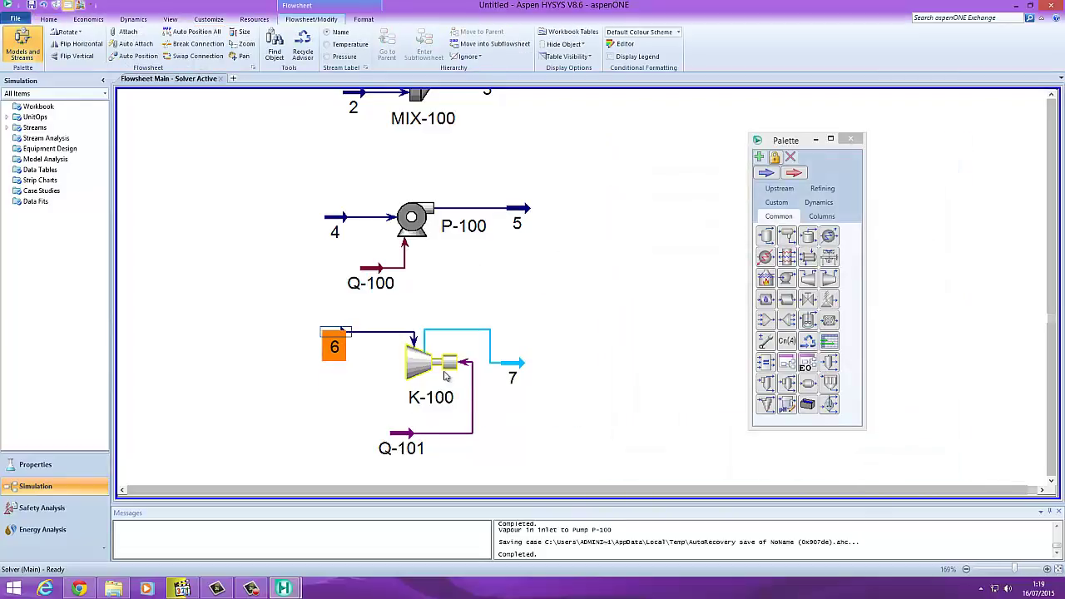
left_click_drag(410, 439, 407, 430)
left_click(525, 357)
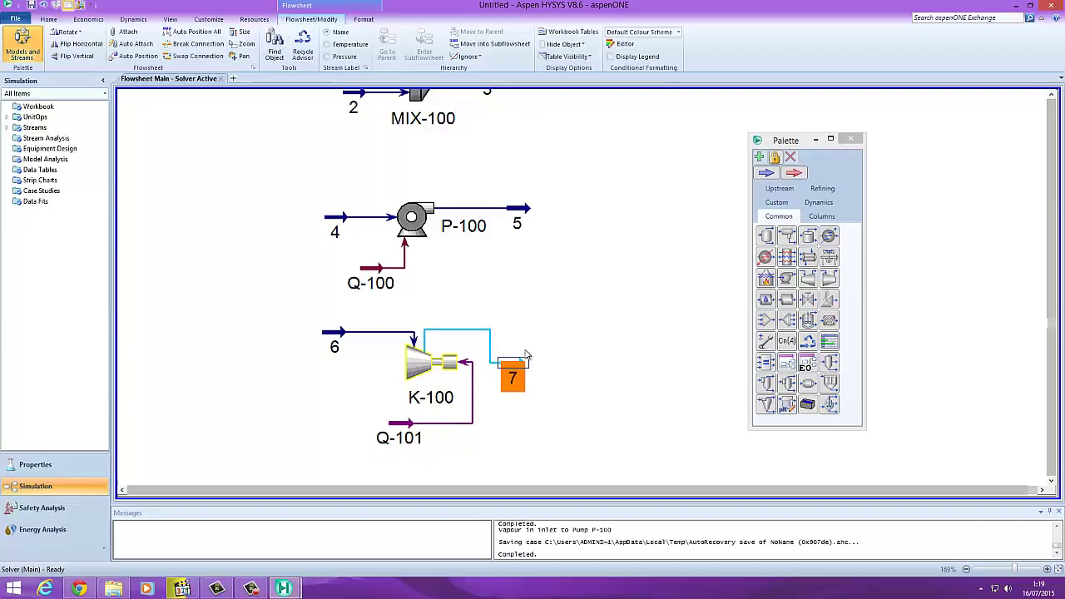
left_click_drag(525, 356, 526, 323)
left_click(570, 400)
left_click(408, 430)
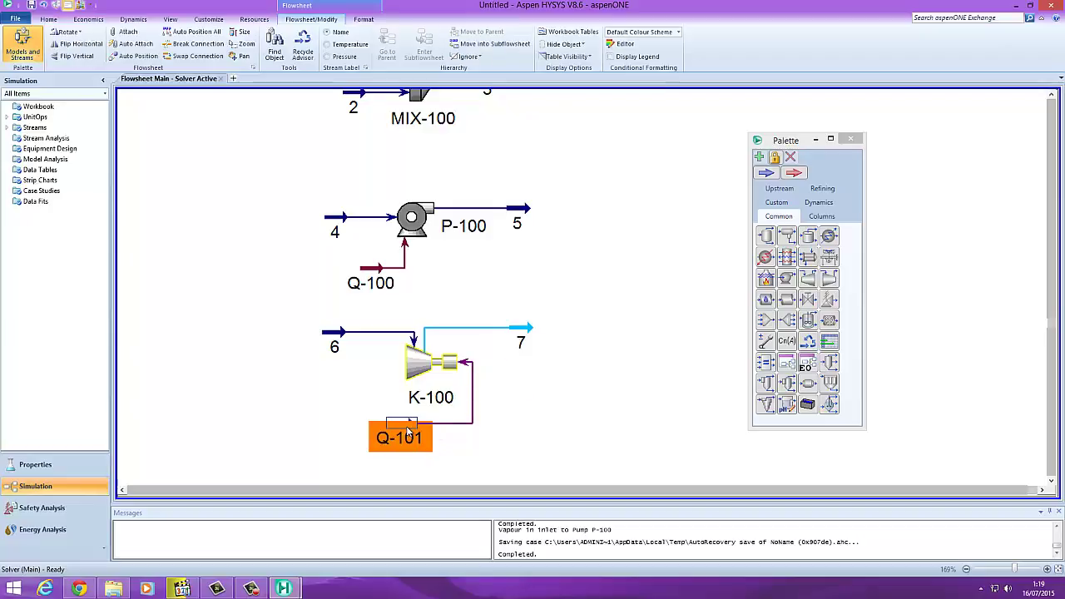
- Set the pressure of compressor outlet stream 7 to 4 atm and close the stream
left_click(523, 334)
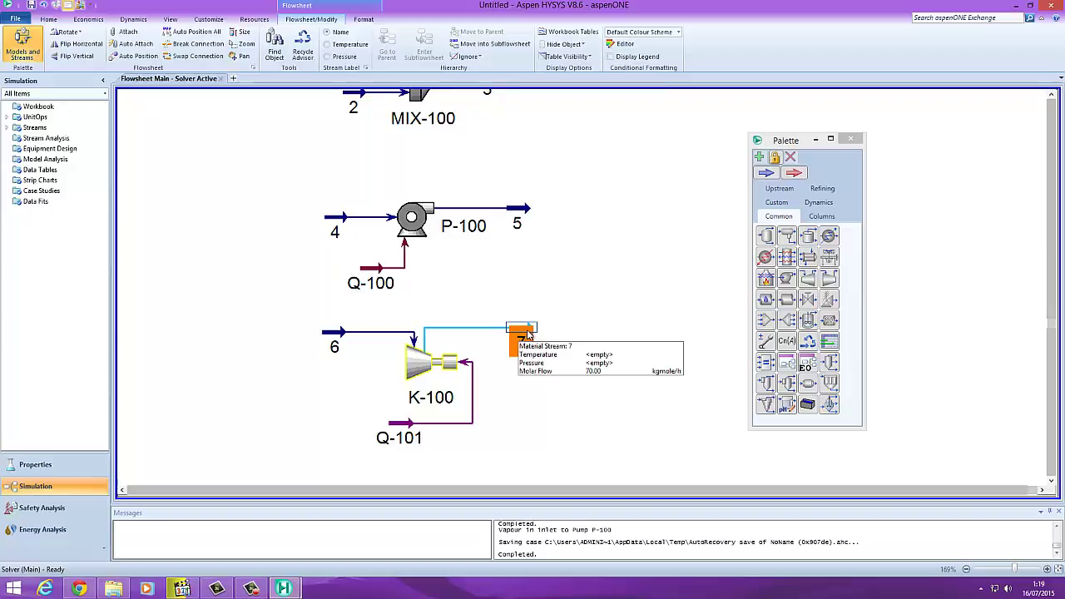
double_click(527, 334)
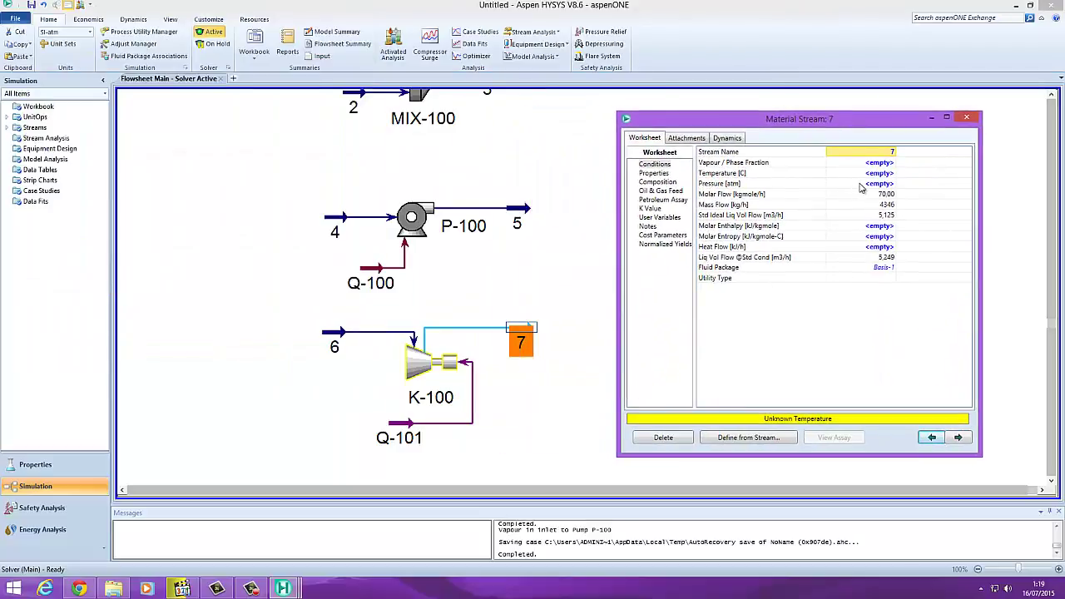
left_click(861, 184)
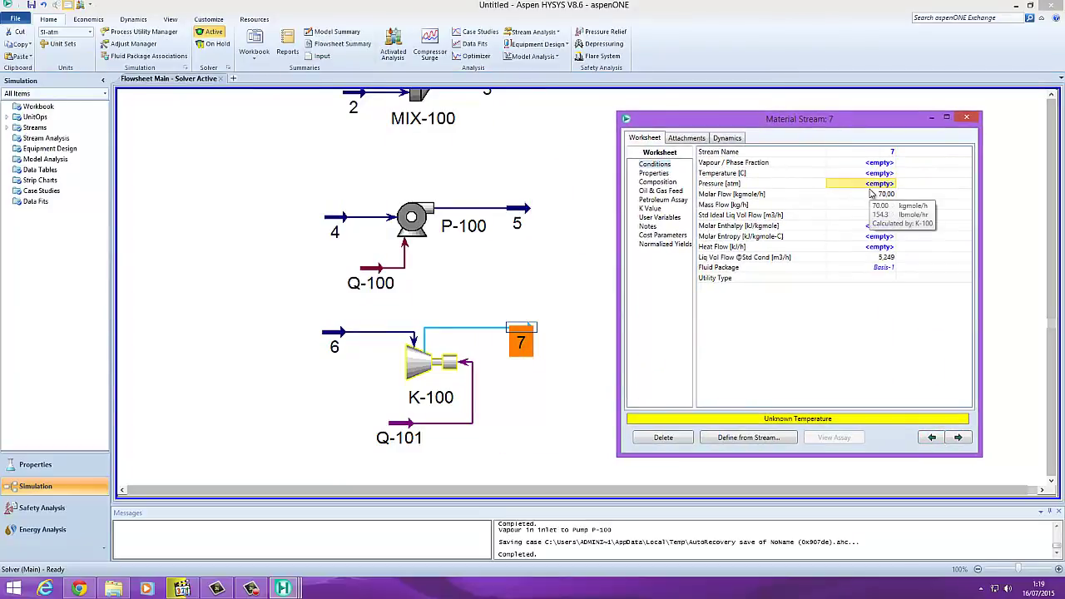
type("20")
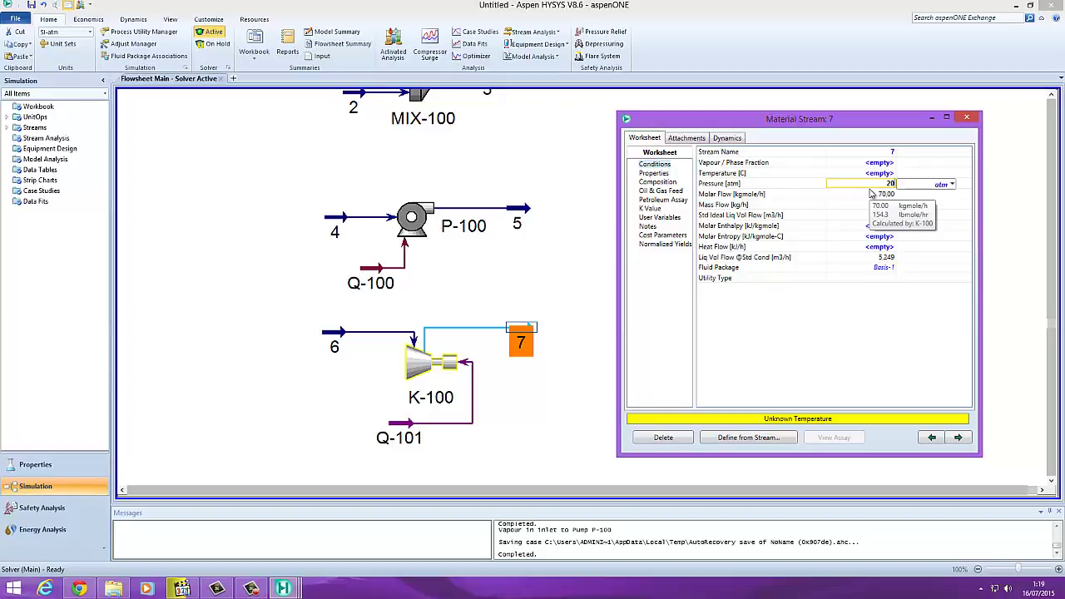
type("4")
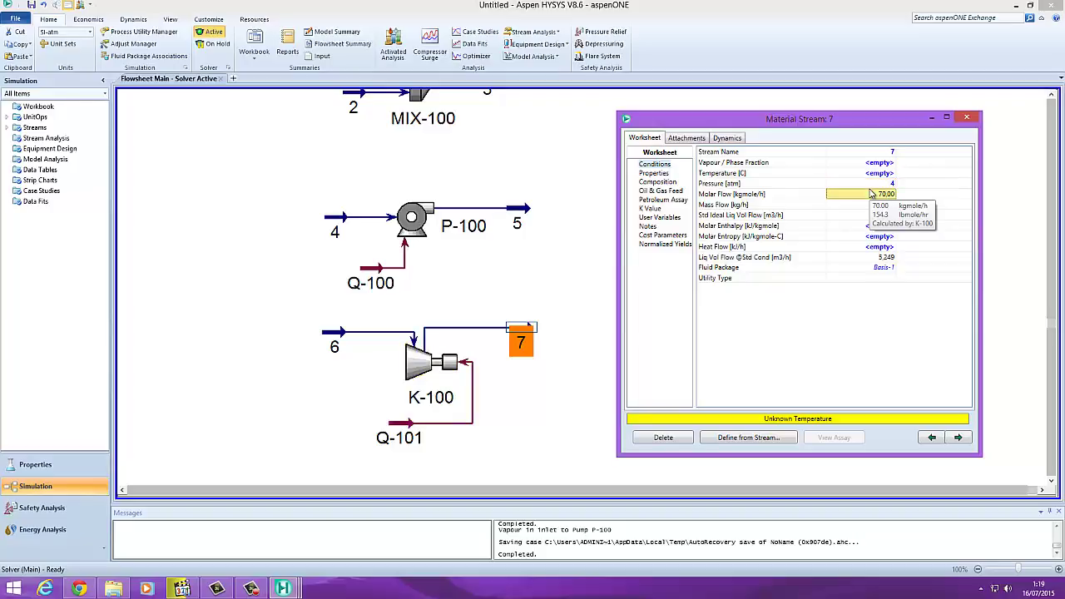
key("Return")
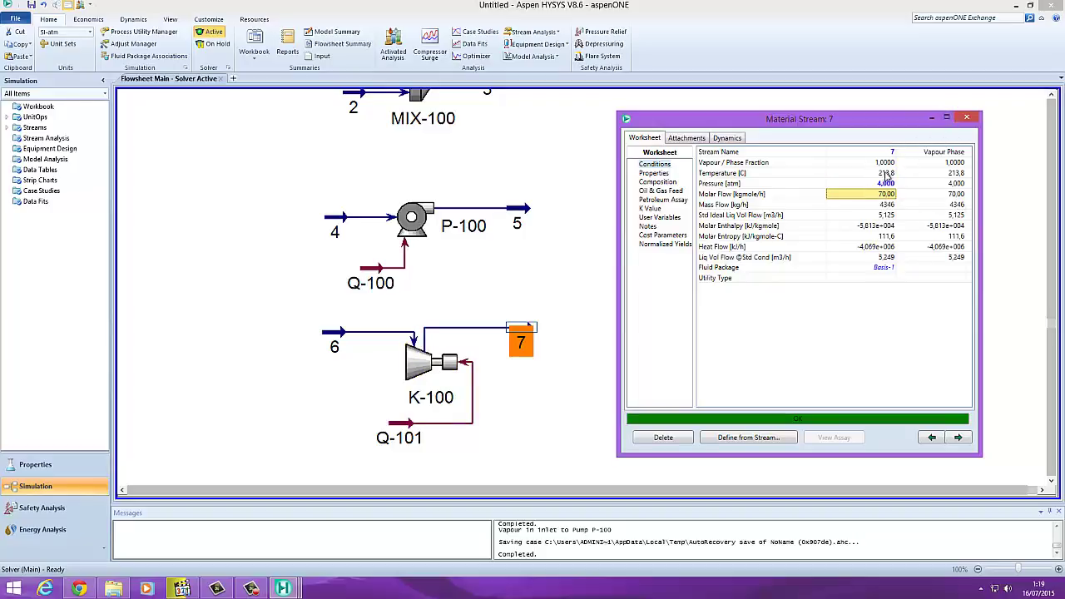
key("Up")
key("Up")
left_click(966, 116)
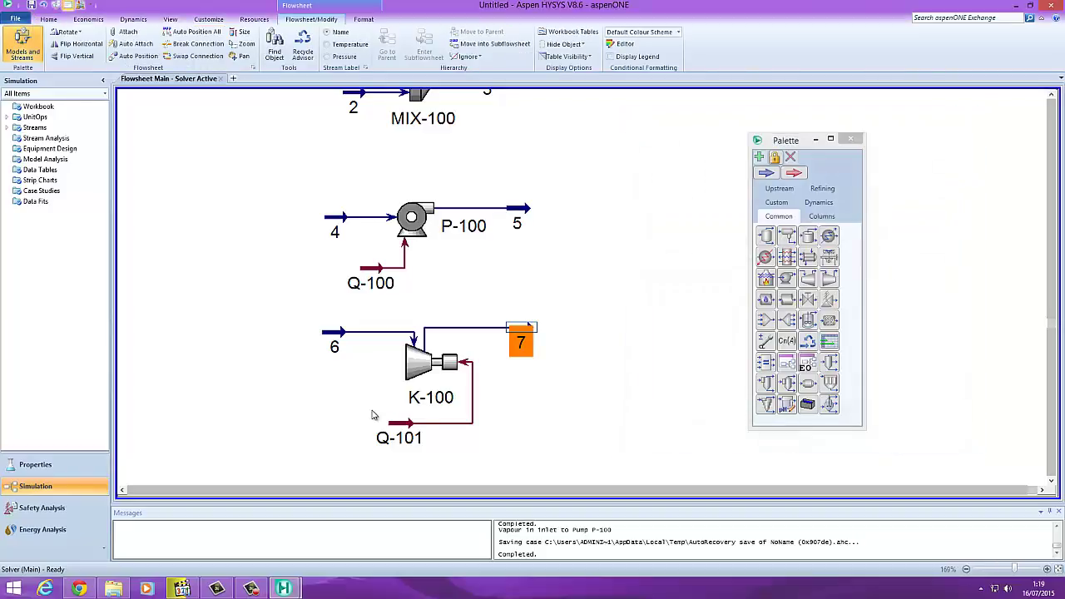
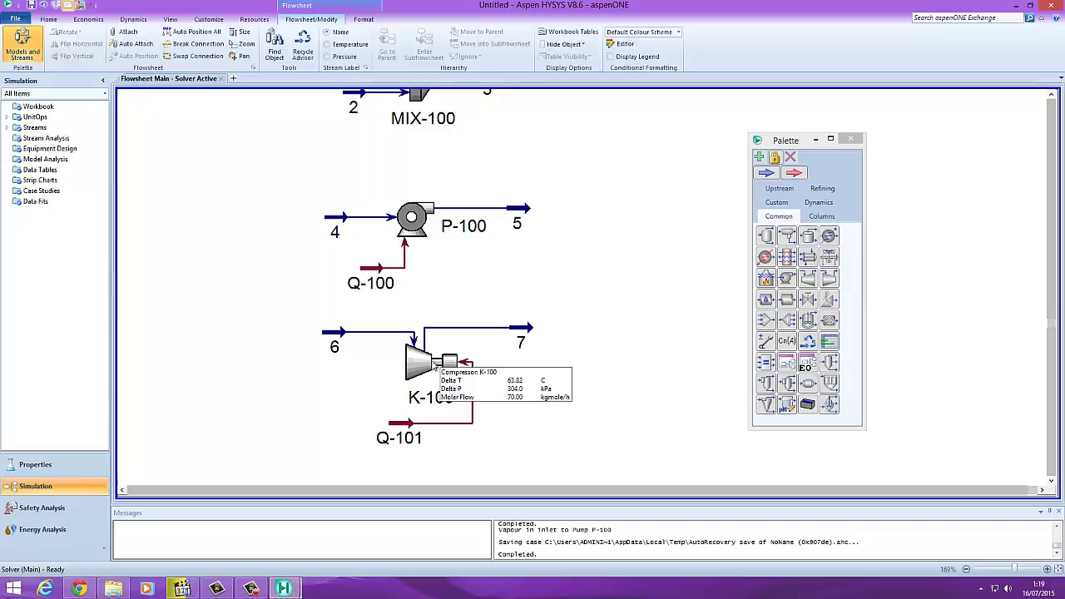
- Set the adiabatic efficiency of compressor K-100 to 100 % in its design parameters and close its window
left_click(422, 366)
double_click(422, 365)
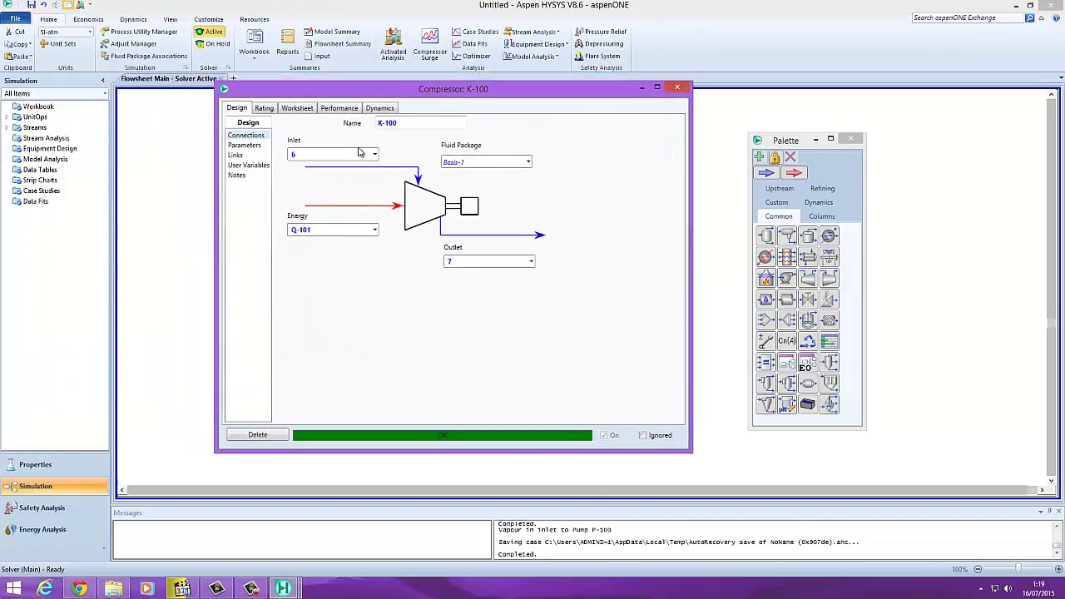
left_click(254, 146)
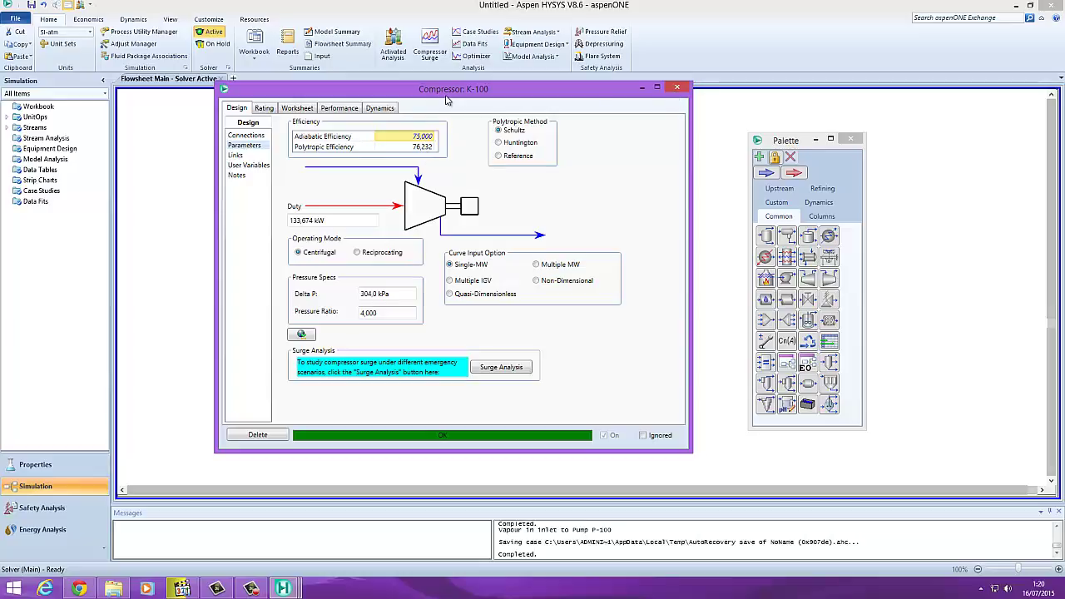
left_click_drag(451, 98, 806, 111)
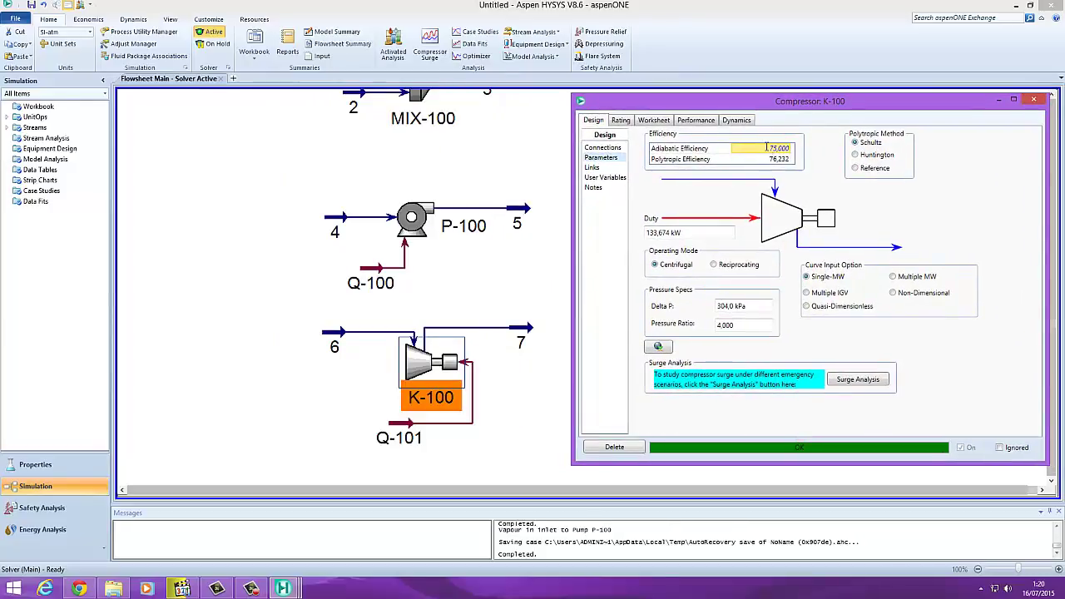
left_click(766, 147)
type("1")
key("Return")
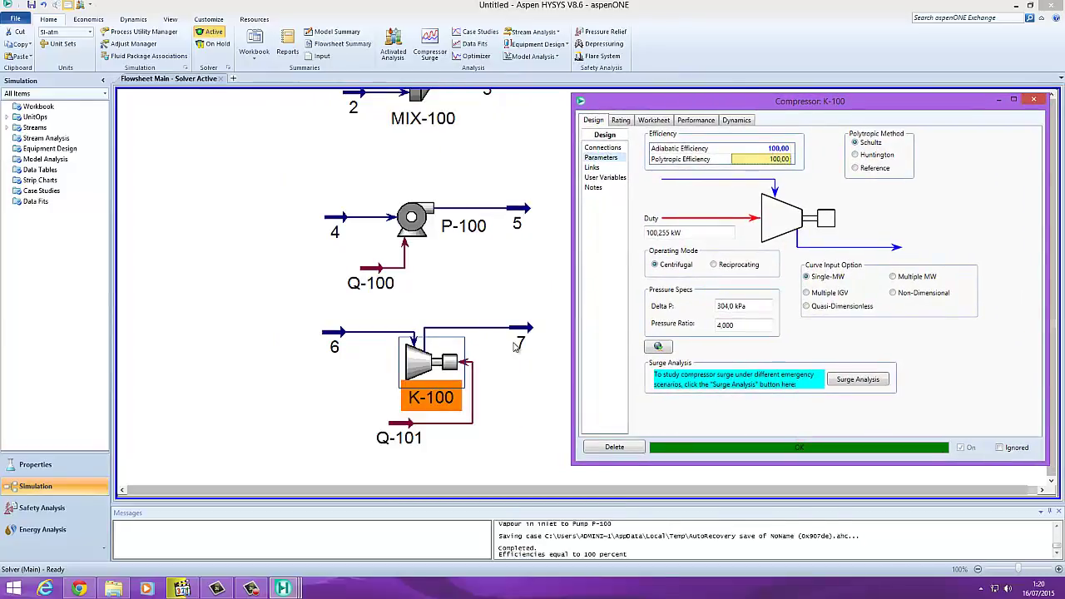
left_click(1033, 102)
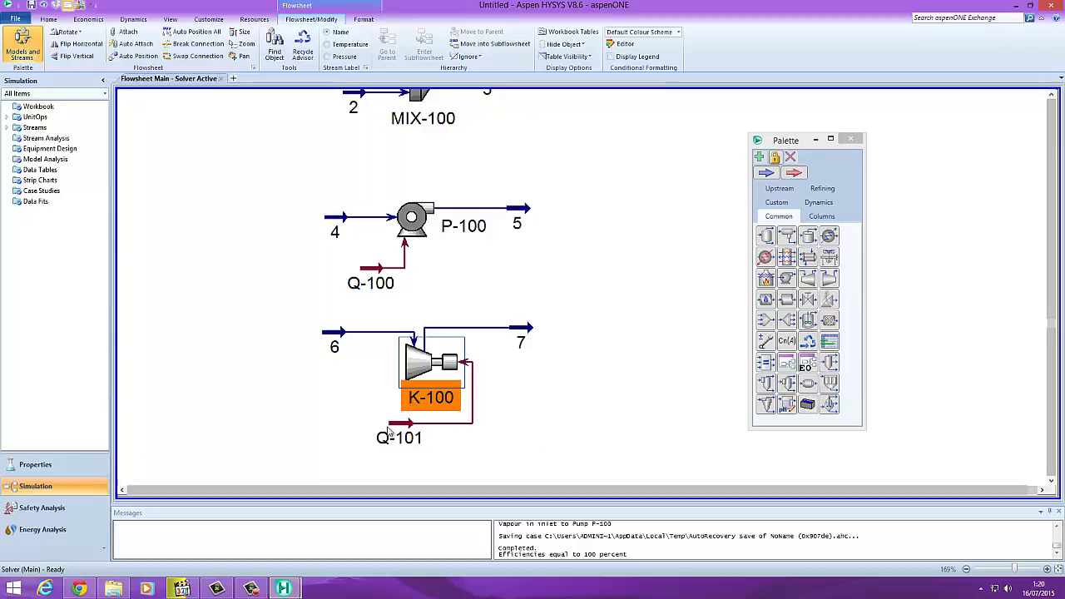
- Check the flowsheet summaries of compressor K-100, energy stream Q-101 and outlet stream 7
mouse_move(446, 366)
mouse_move(422, 433)
mouse_move(521, 334)
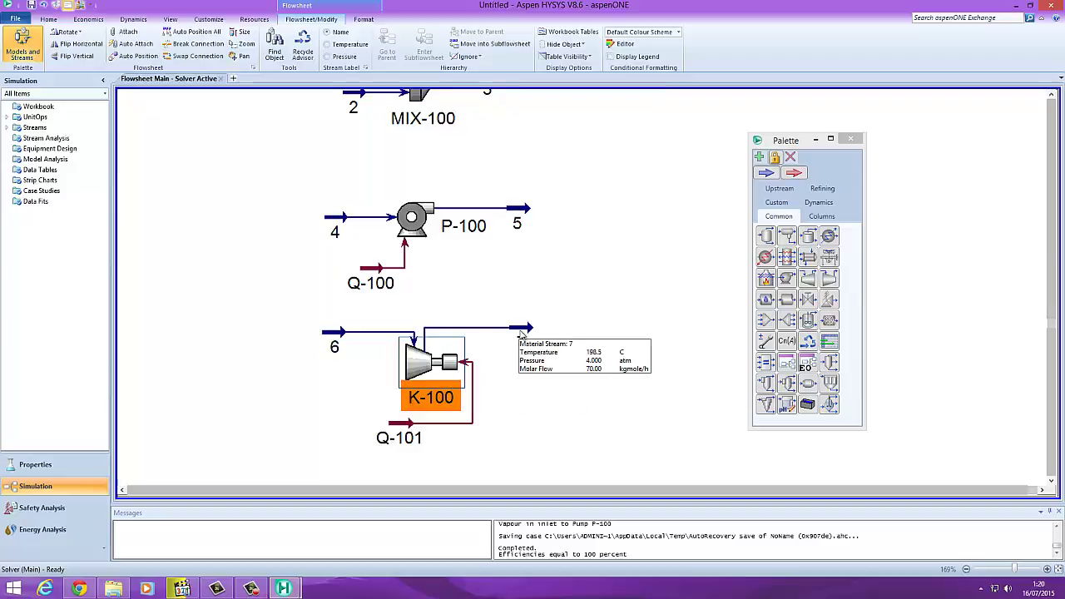
- Set the adiabatic efficiency of compressor K-100 to 75 % in its design parameters and close its window
double_click(423, 366)
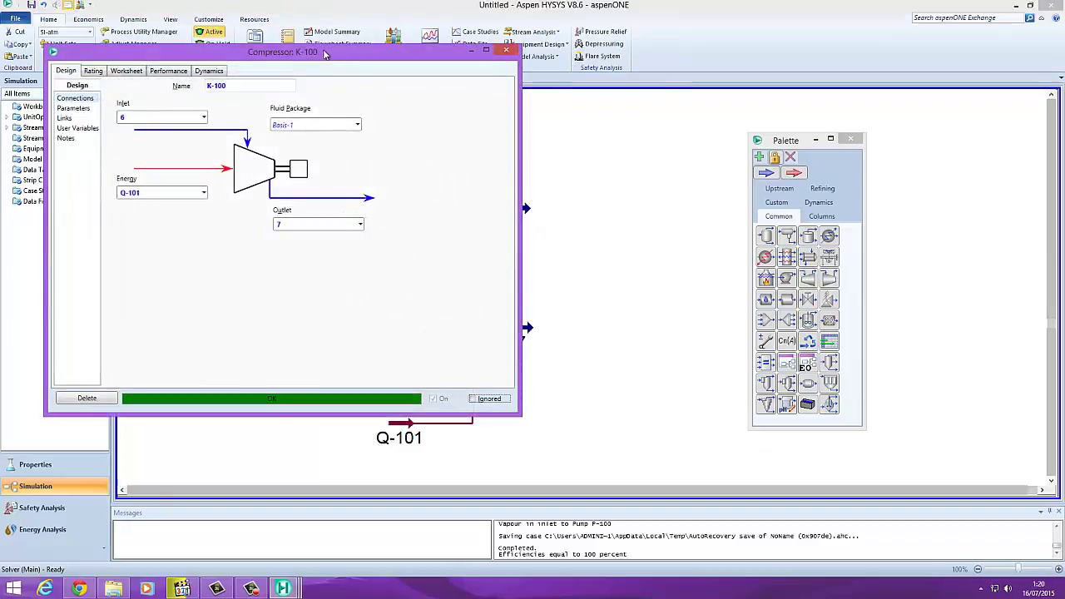
left_click_drag(325, 54, 768, 92)
left_click(521, 147)
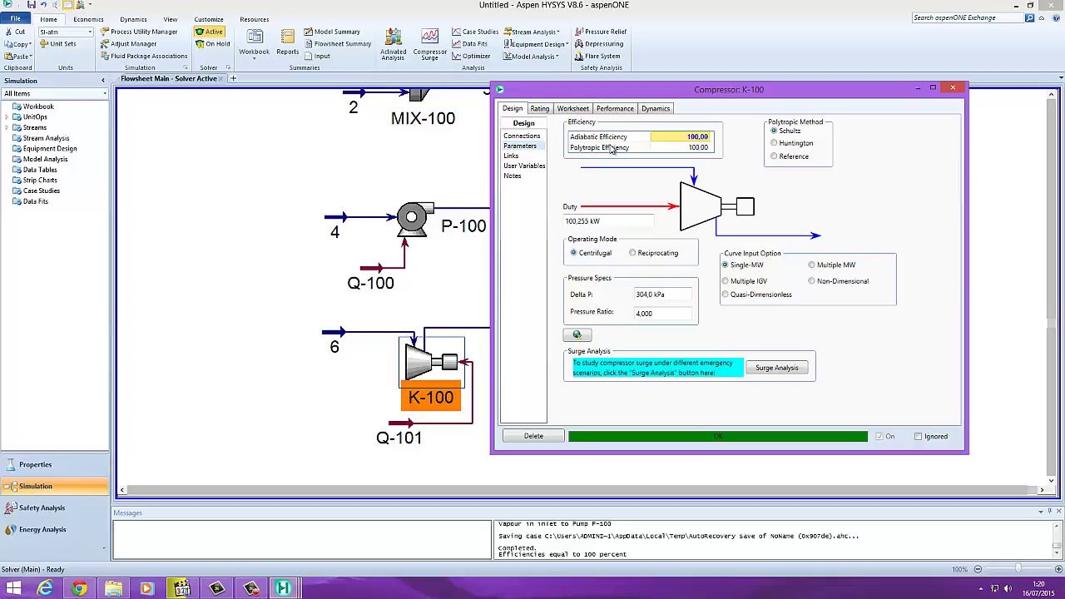
left_click(689, 139)
type("75")
key("Return")
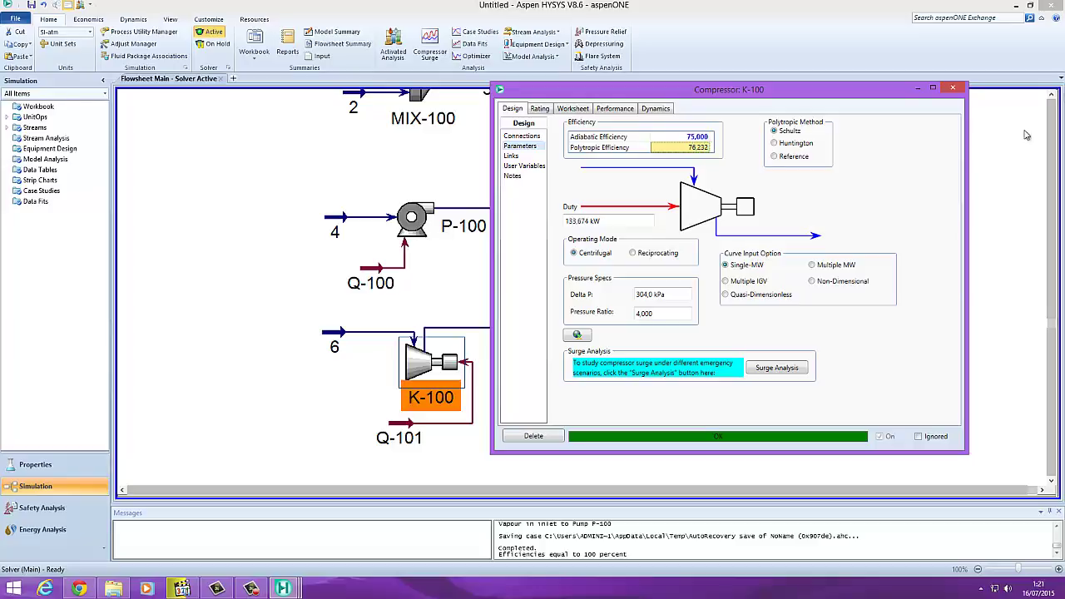
left_click(953, 89)
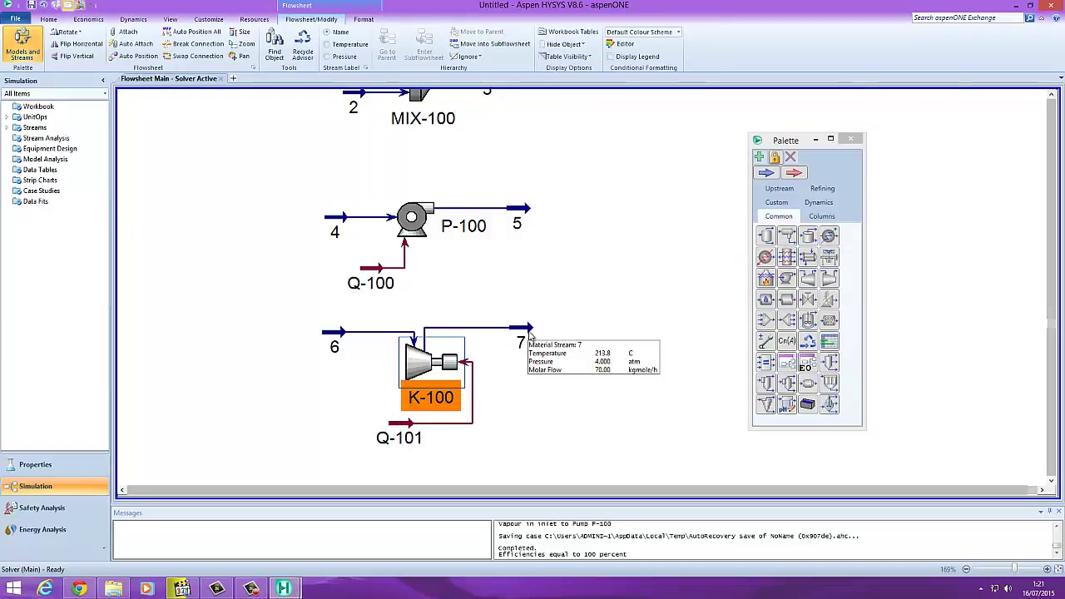
- Compare the inlet and outlet stream summaries of compressor K-100 and pump P-100 on the flowsheet
mouse_move(527, 330)
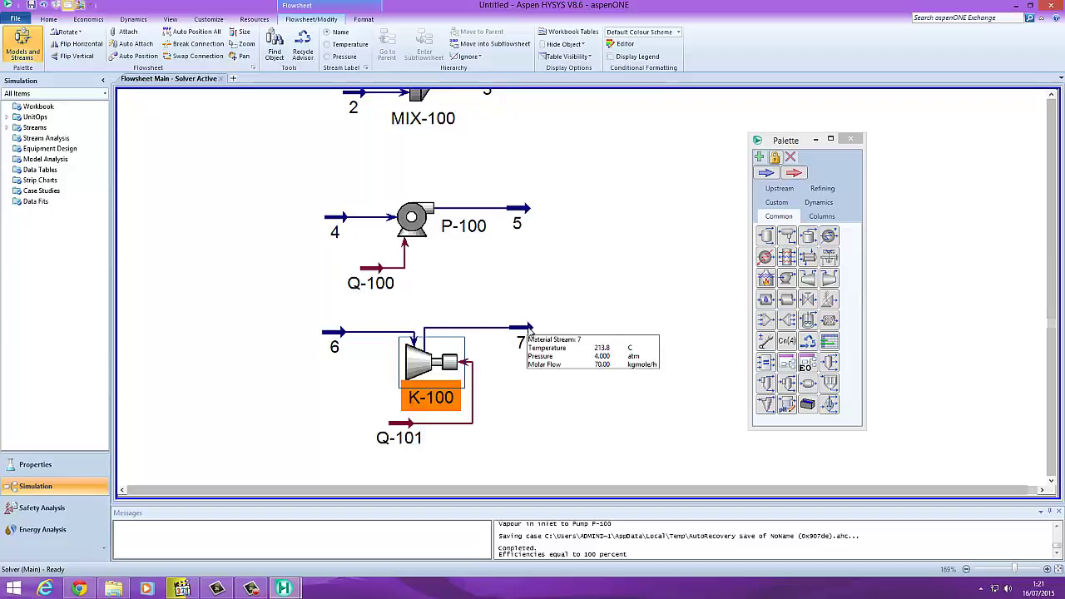
mouse_move(331, 337)
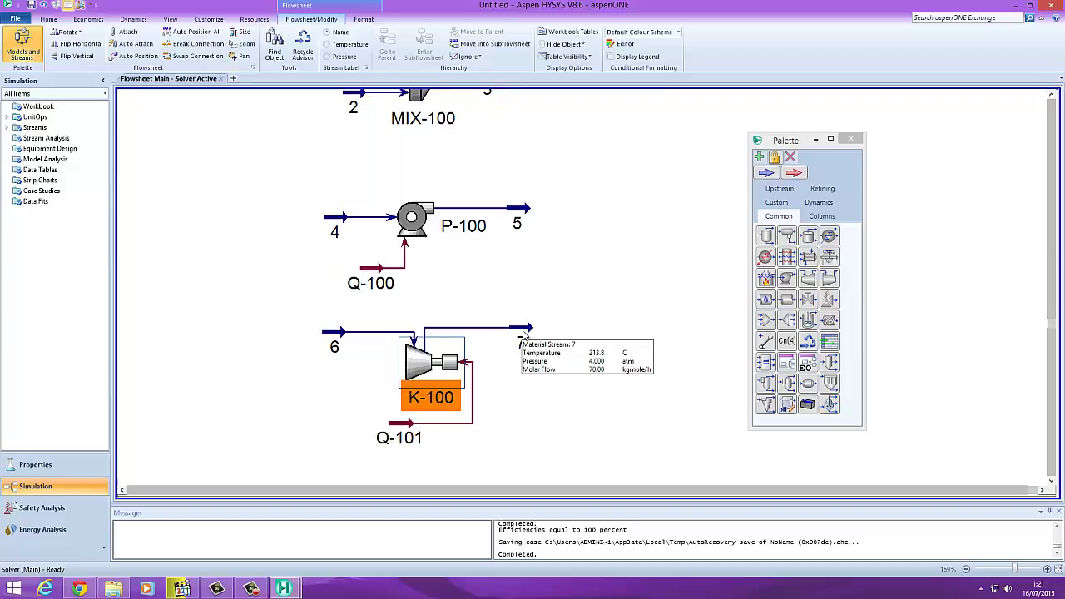
left_click(522, 290)
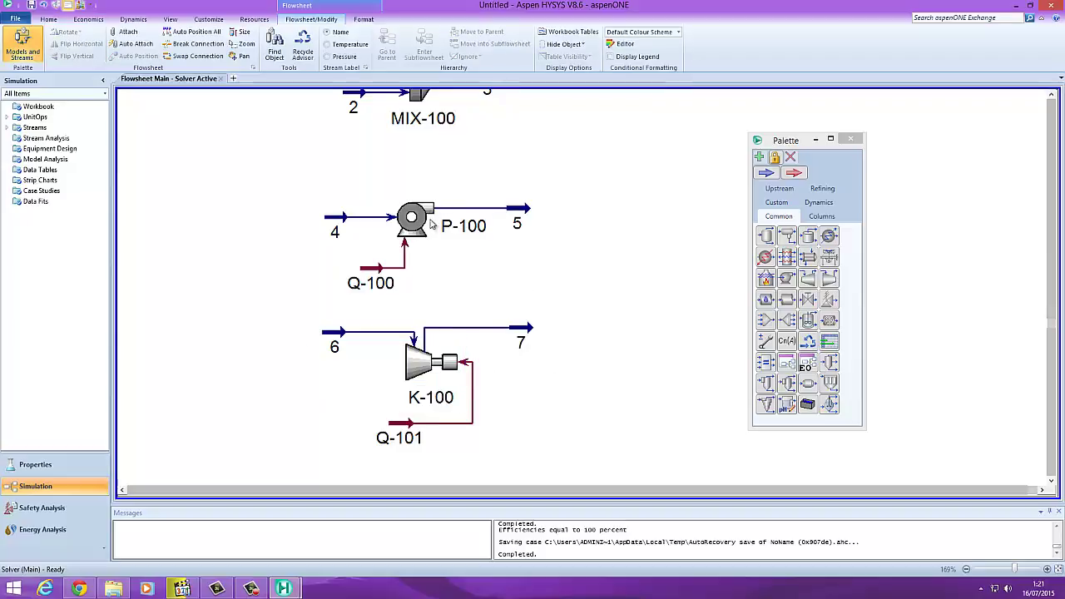
mouse_move(344, 221)
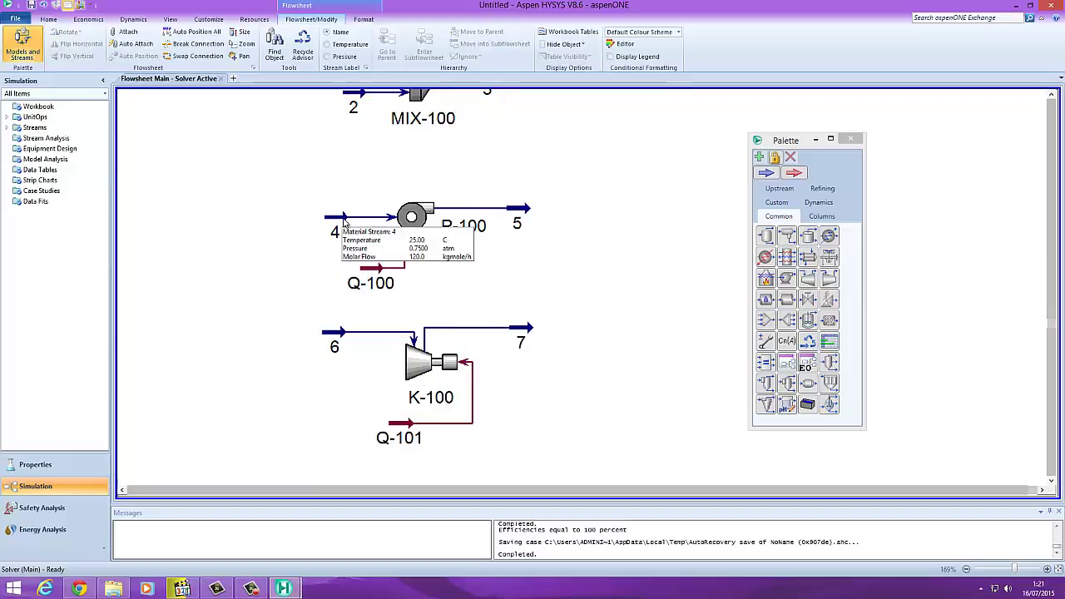
mouse_move(516, 214)
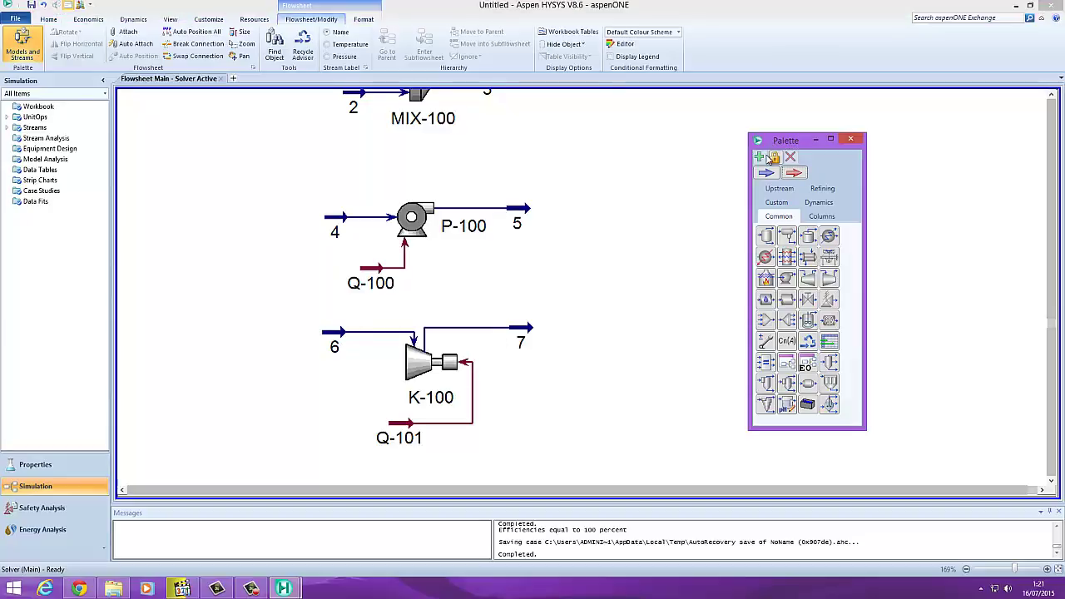
- Close the model palette and bring the mixer, pump and compressor sections into view together on the flowsheet
left_click_drag(780, 145, 774, 159)
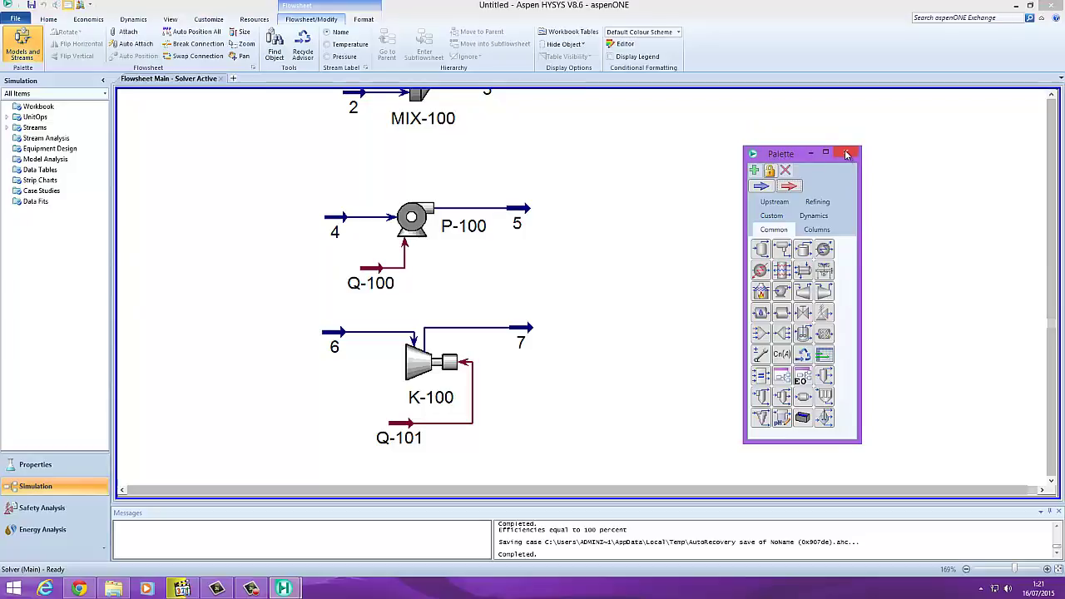
left_click(847, 155)
left_click(1048, 100)
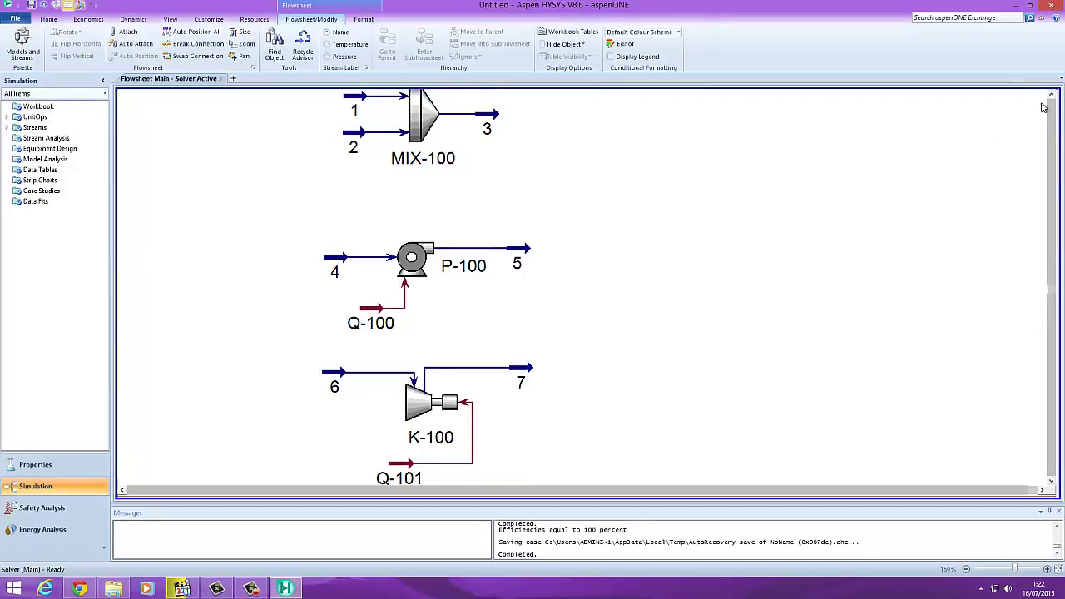
scroll(688, 224, "up", 1)
scroll(687, 224, "down", 1)
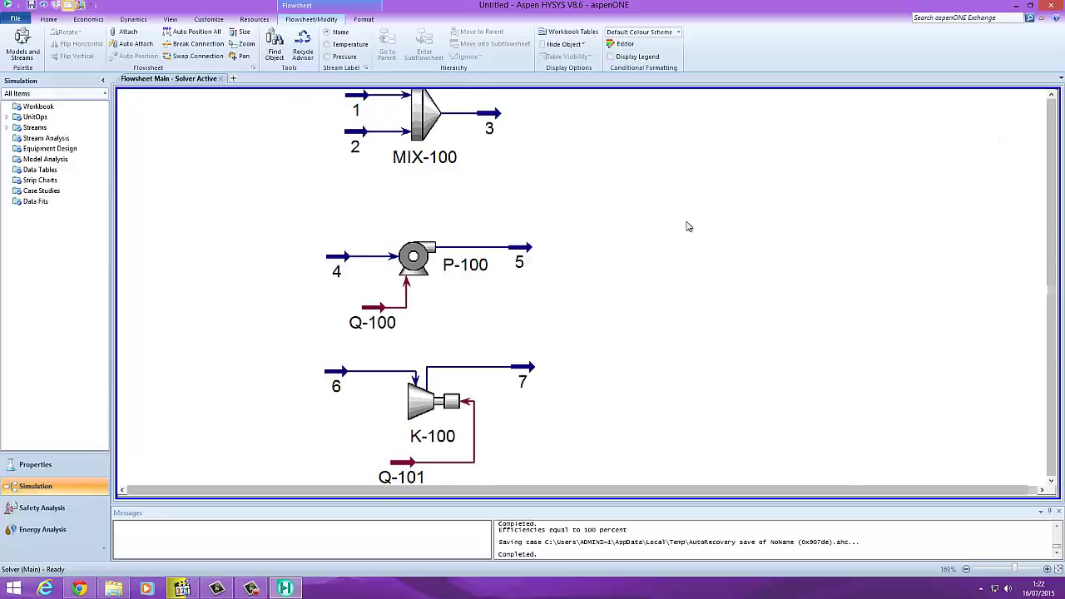
scroll(687, 226, "down", 1)
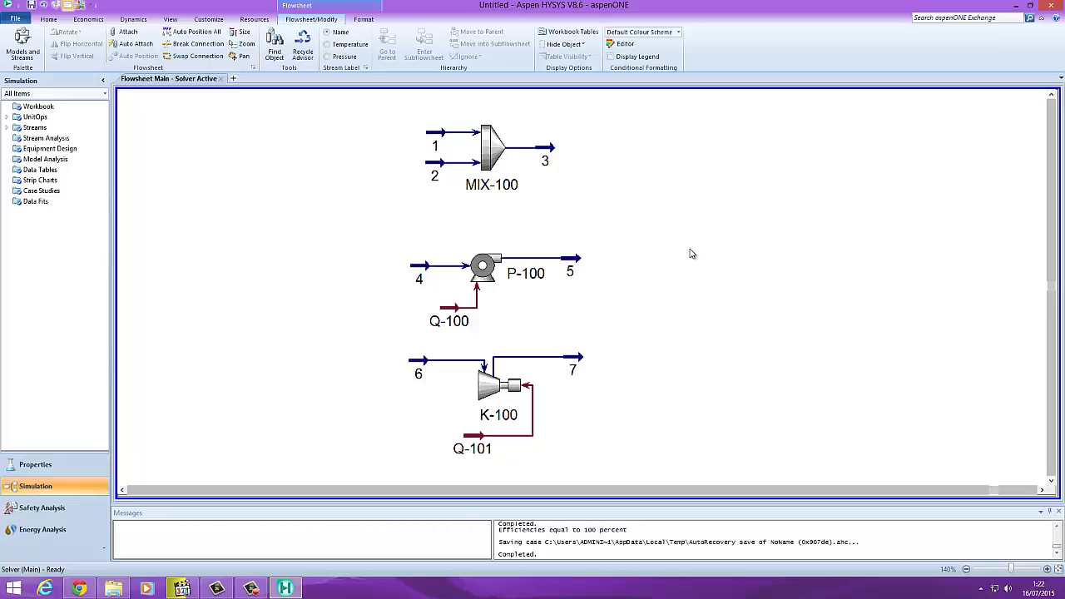
left_click(252, 588)
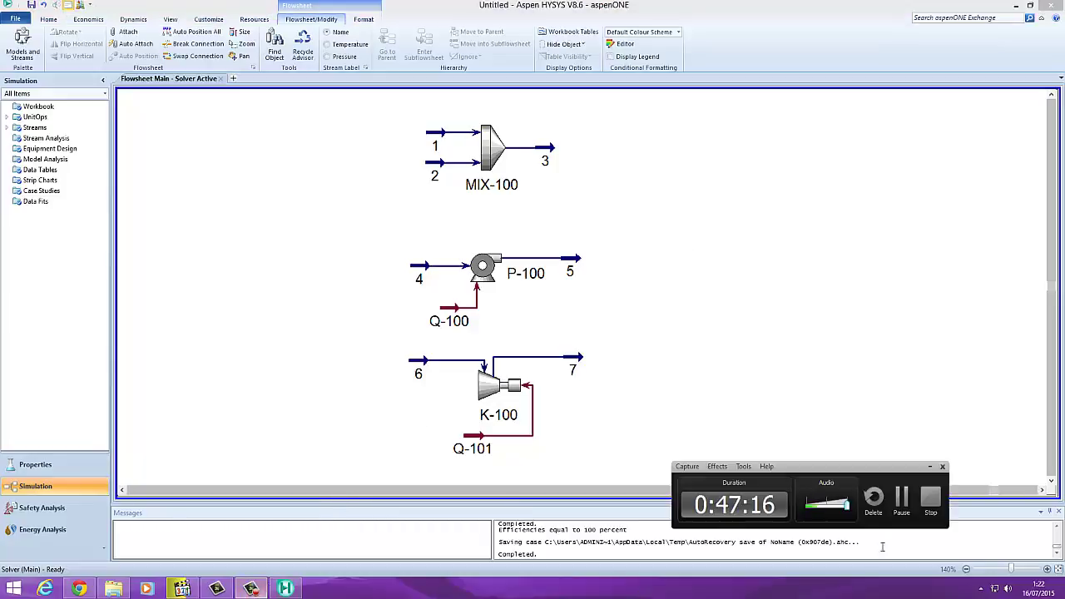